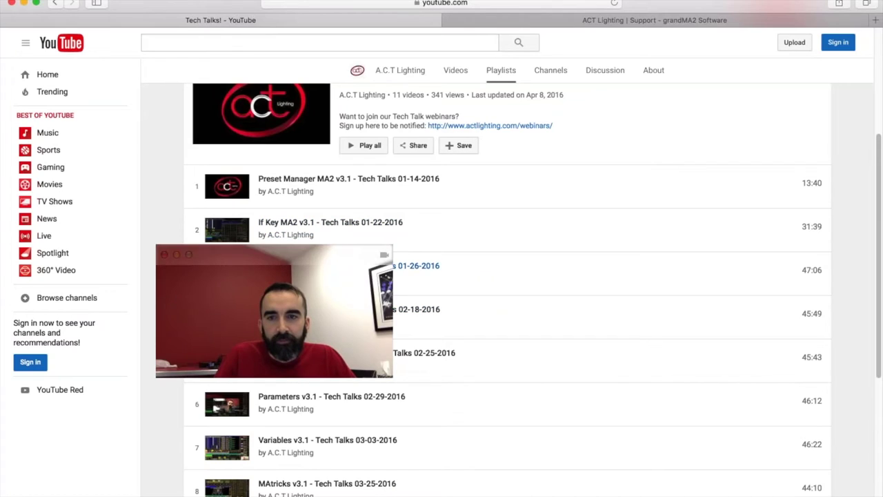
Step: Look through the Tech Talks! playlist of the A.C.T Lighting channel
{"action": "left_click_drag", "start_coordinate": [263, 254], "coordinate": [169, 303]}
{"action": "scroll", "coordinate": [405, 145], "scroll_direction": "up", "scroll_amount": 3}
{"action": "scroll", "coordinate": [405, 145], "scroll_direction": "down", "scroll_amount": 2}
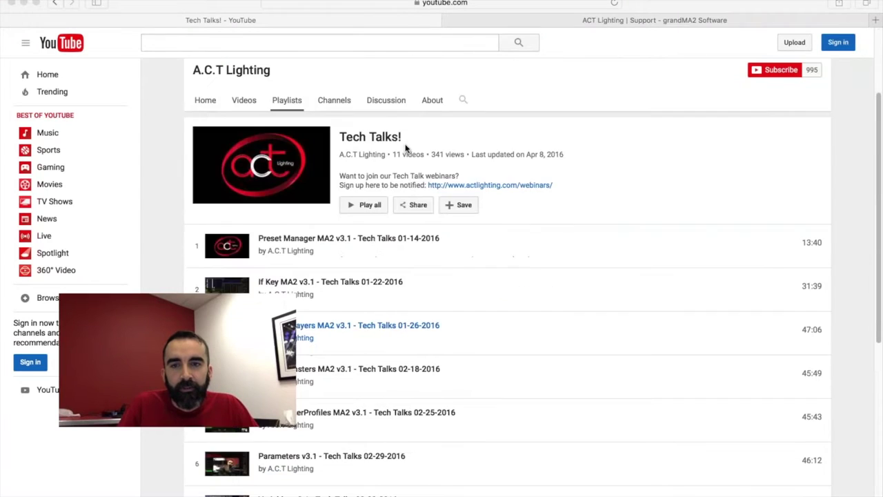
{"action": "scroll", "coordinate": [407, 148], "scroll_direction": "down", "scroll_amount": 2}
{"action": "scroll", "coordinate": [258, 269], "scroll_direction": "up", "scroll_amount": 4}
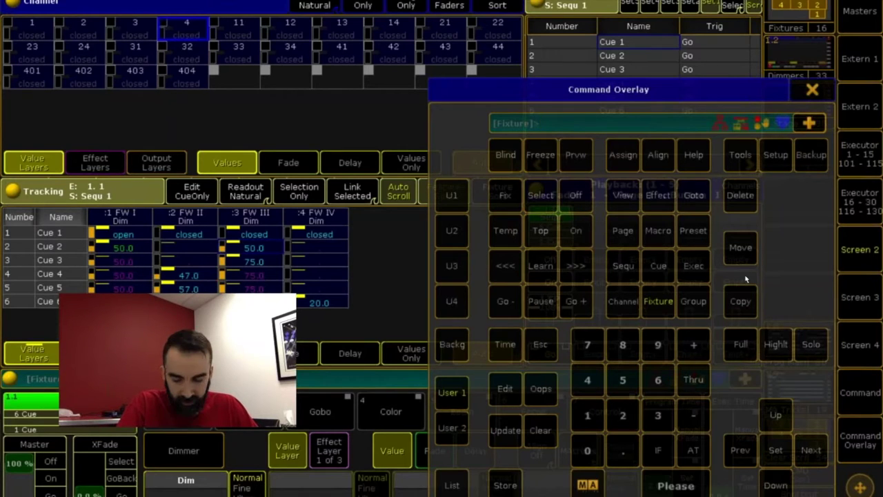
Step: Switch to screen 2 of the grandMA2 software and close the command overlay
{"action": "left_click", "coordinate": [862, 250]}
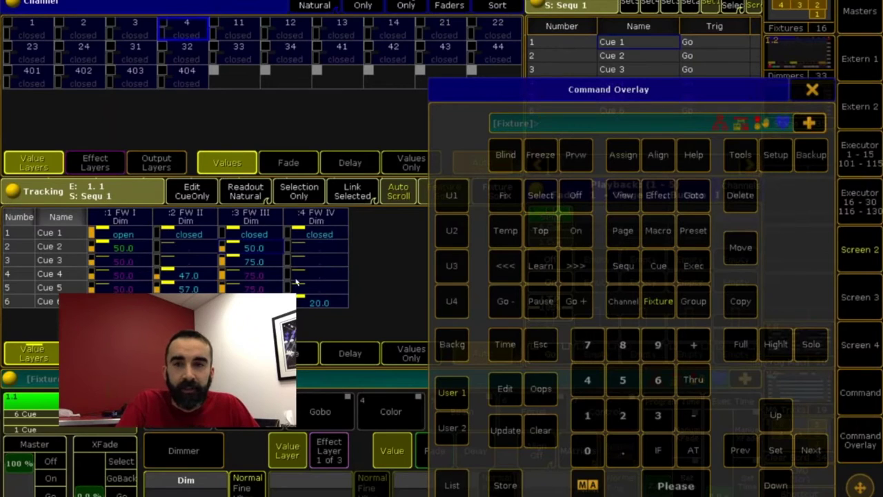
{"action": "left_click_drag", "start_coordinate": [295, 422], "coordinate": [177, 358]}
{"action": "left_click_drag", "start_coordinate": [176, 303], "coordinate": [249, 452]}
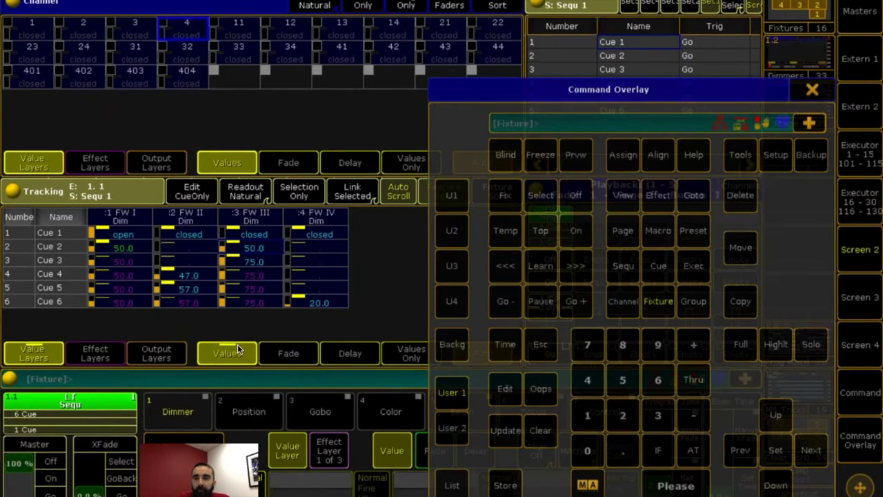
{"action": "left_click", "coordinate": [812, 89]}
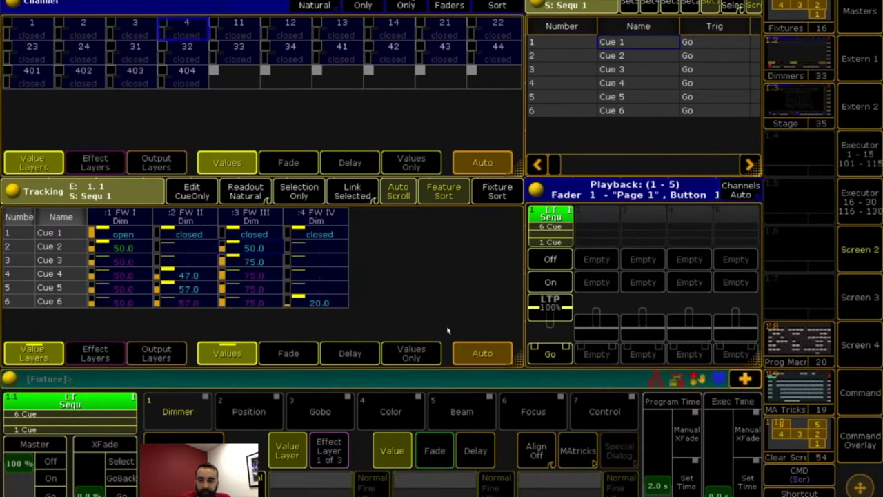
{"action": "left_click", "coordinate": [442, 362]}
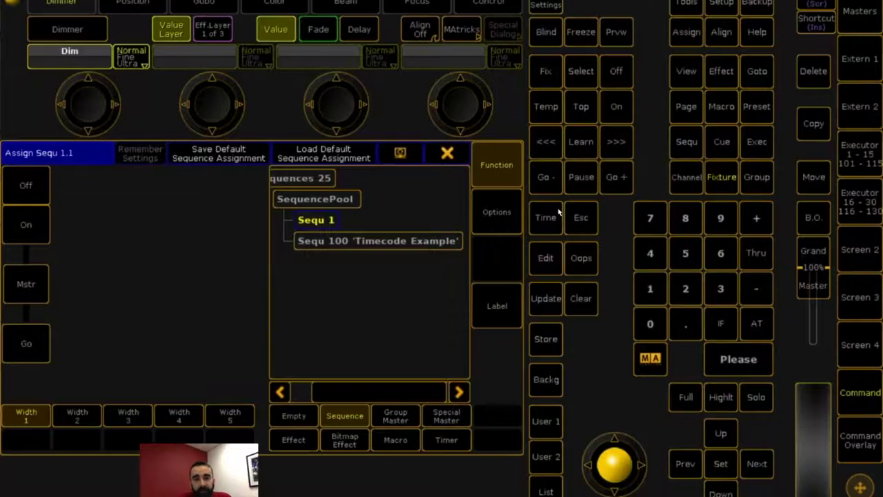
Step: Move the Assign Sequ 1.1 window to screen 2, check the sequence's tracking options and close the window
{"action": "left_click", "coordinate": [396, 157]}
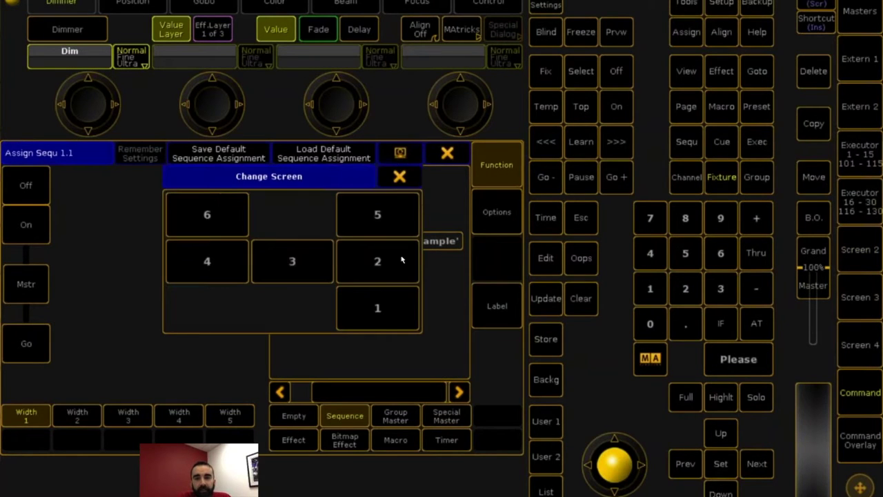
{"action": "left_click", "coordinate": [405, 259]}
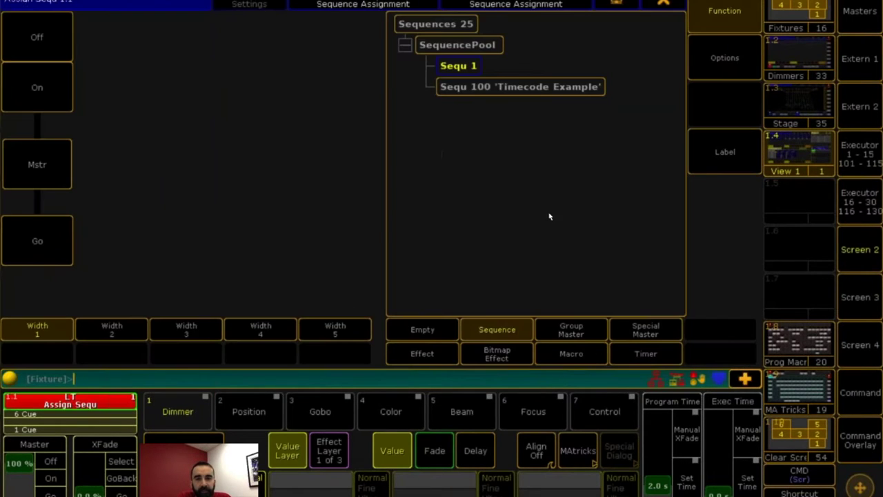
{"action": "left_click", "coordinate": [708, 77]}
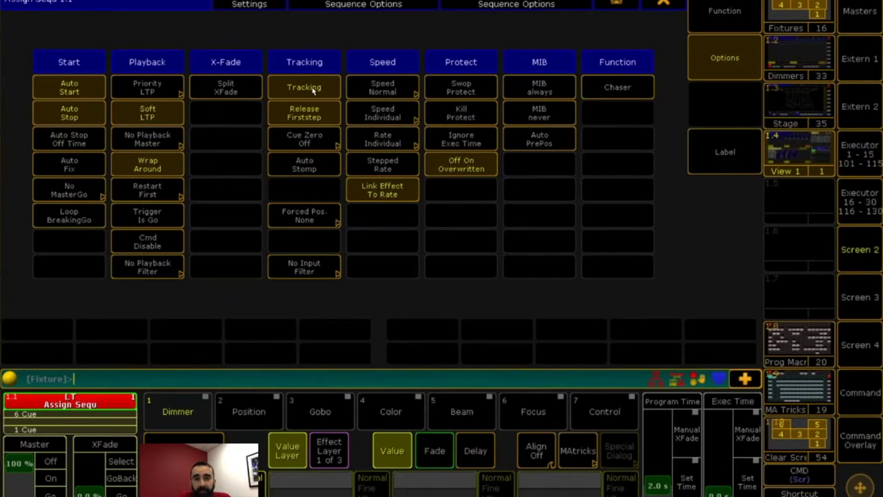
{"action": "left_click", "coordinate": [661, 6]}
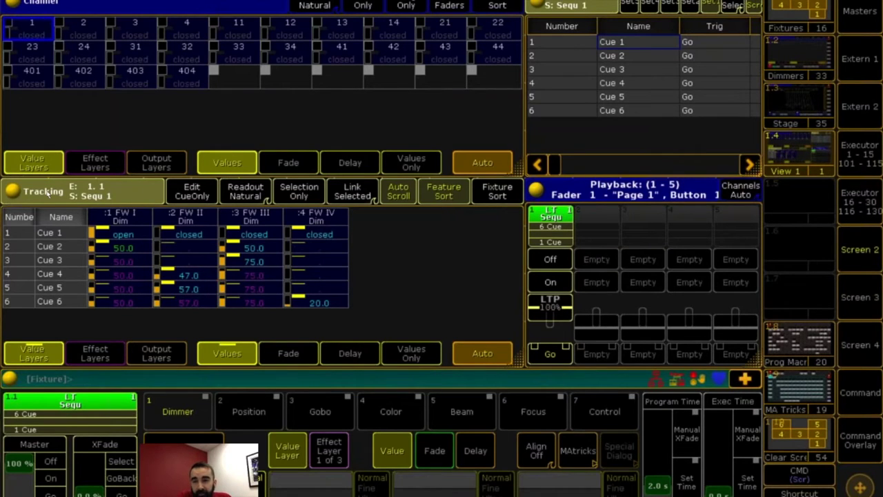
Step: Delete the tracking sheet window and create a new Sequence Tracking sheet in the same place
{"action": "left_click", "coordinate": [11, 192]}
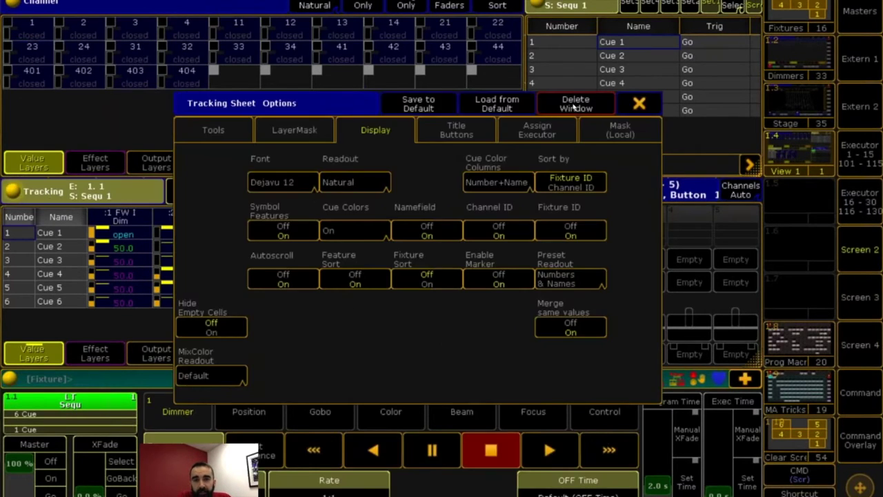
{"action": "left_click", "coordinate": [572, 106]}
{"action": "left_click", "coordinate": [27, 196]}
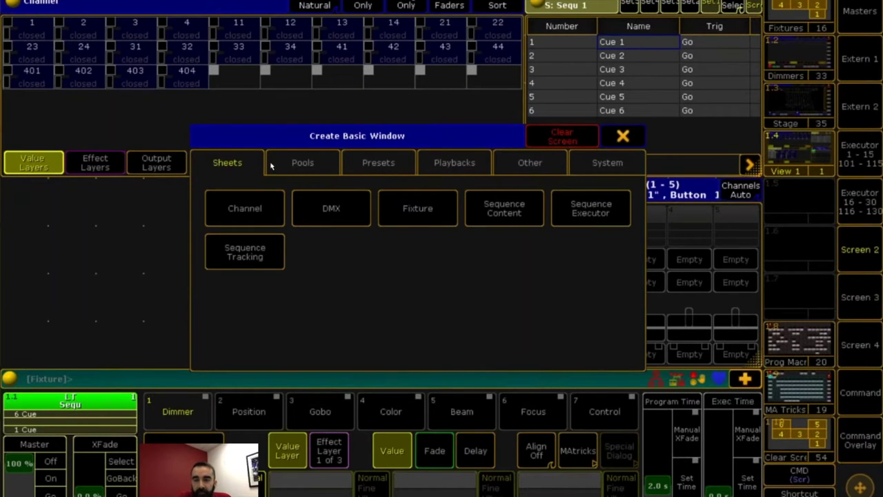
{"action": "left_click", "coordinate": [266, 256]}
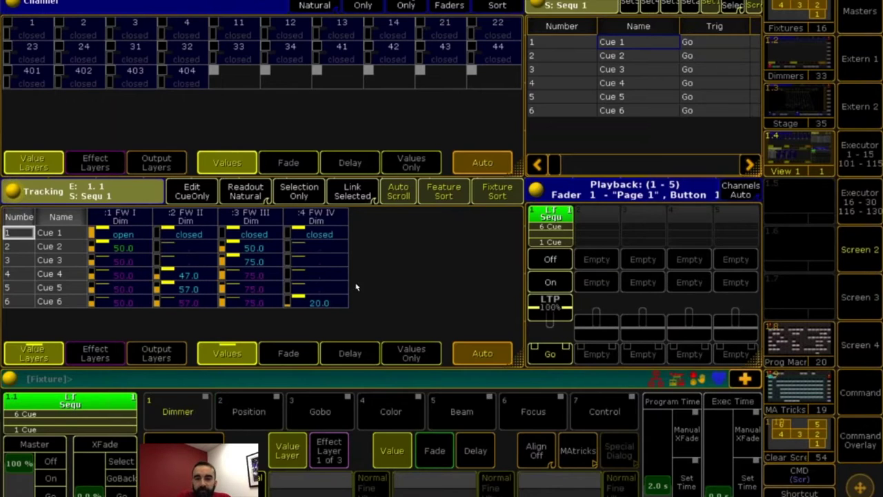
Step: Store an additional cue at the end of sequence 1 without programming any new values, and close the command overlay
{"action": "left_click", "coordinate": [860, 438]}
{"action": "left_click", "coordinate": [505, 486]}
{"action": "left_click", "coordinate": [676, 477]}
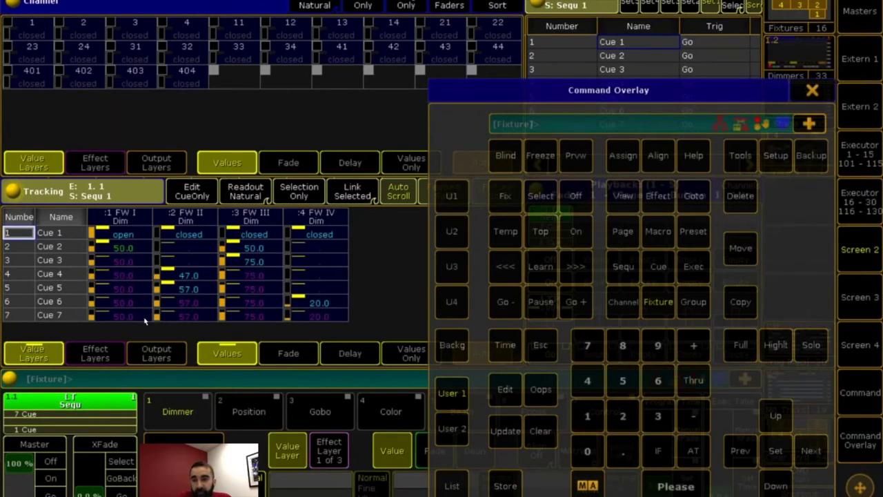
{"action": "left_click", "coordinate": [811, 91]}
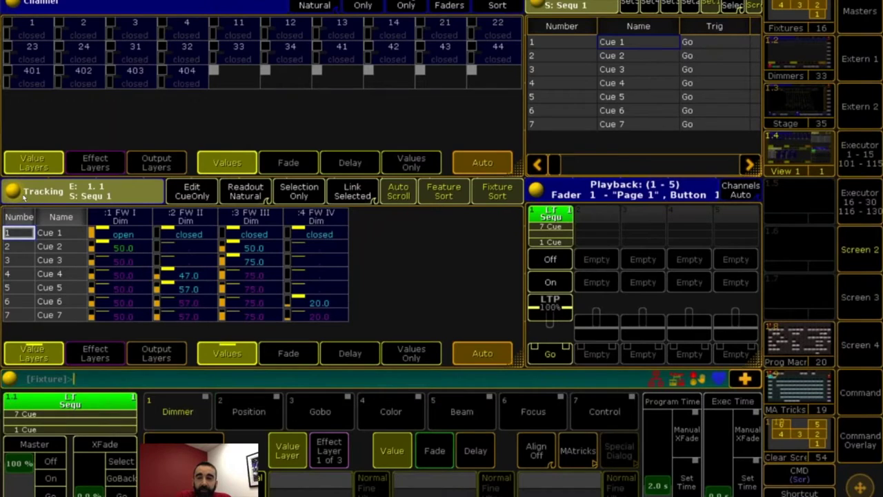
Step: Replace the channel sheet window above the tracking sheet with a Fixture sheet
{"action": "left_click", "coordinate": [40, 10]}
{"action": "left_click", "coordinate": [581, 99]}
{"action": "left_click", "coordinate": [26, 5]}
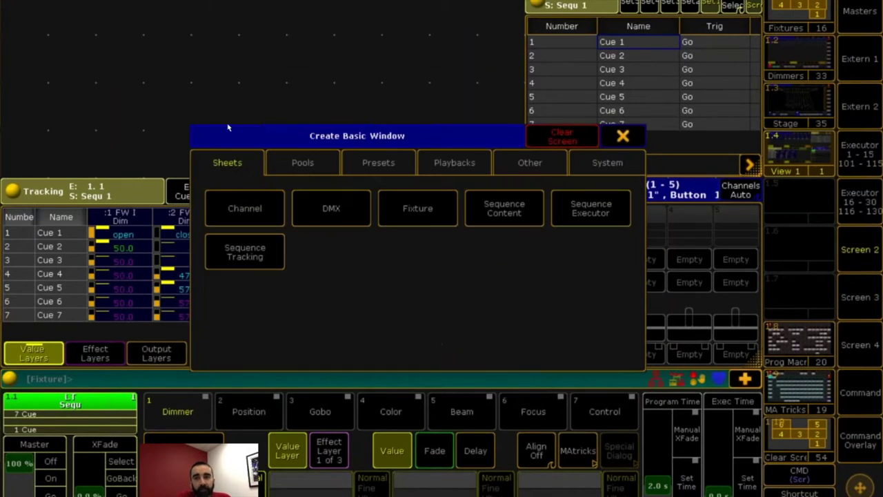
{"action": "left_click", "coordinate": [428, 214]}
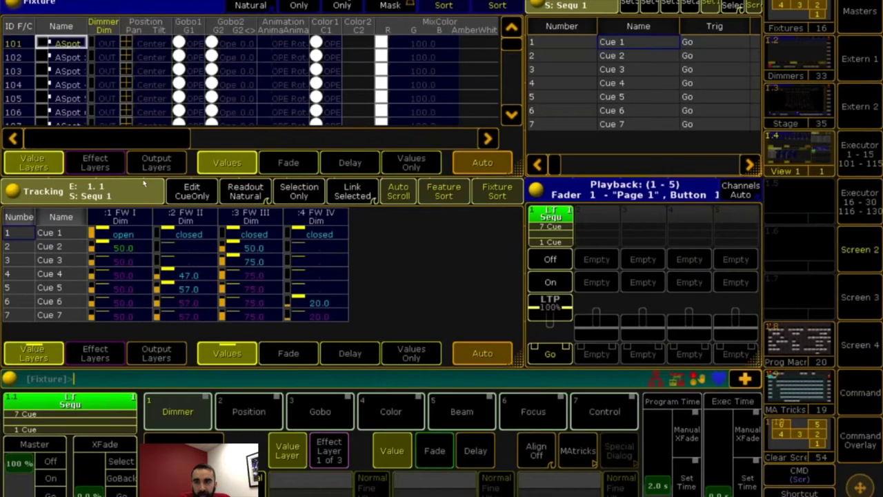
Step: Set the dimmer of fixture 101 to 50
{"action": "left_click", "coordinate": [844, 452]}
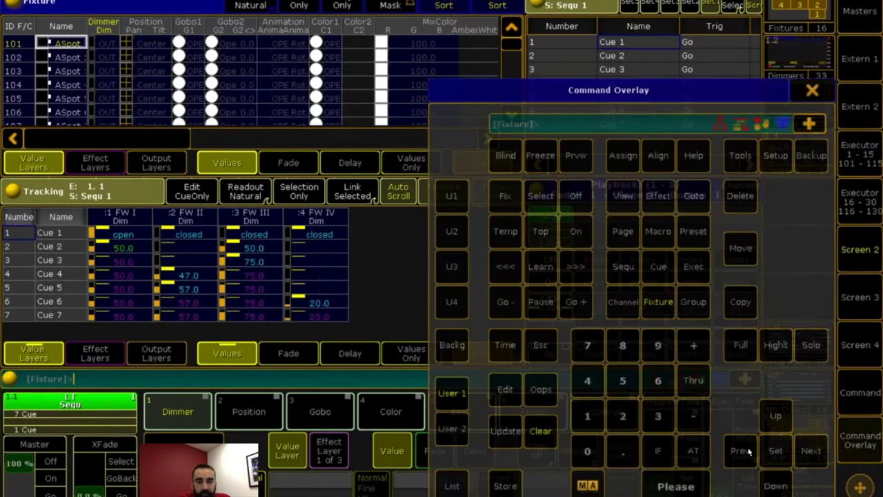
{"action": "left_click", "coordinate": [693, 450]}
{"action": "left_click", "coordinate": [623, 381]}
{"action": "left_click", "coordinate": [676, 486]}
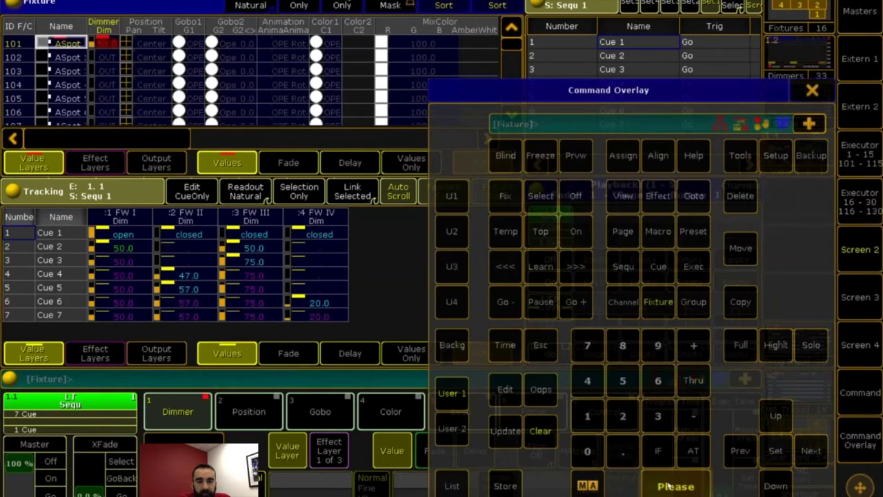
Step: Run macro 1501 and apply the SINGER position preset to fixture 101, leaving the fixture sheet uncovered on screen 2
{"action": "left_click", "coordinate": [658, 231]}
{"action": "left_click", "coordinate": [599, 414]}
{"action": "left_click", "coordinate": [623, 380]}
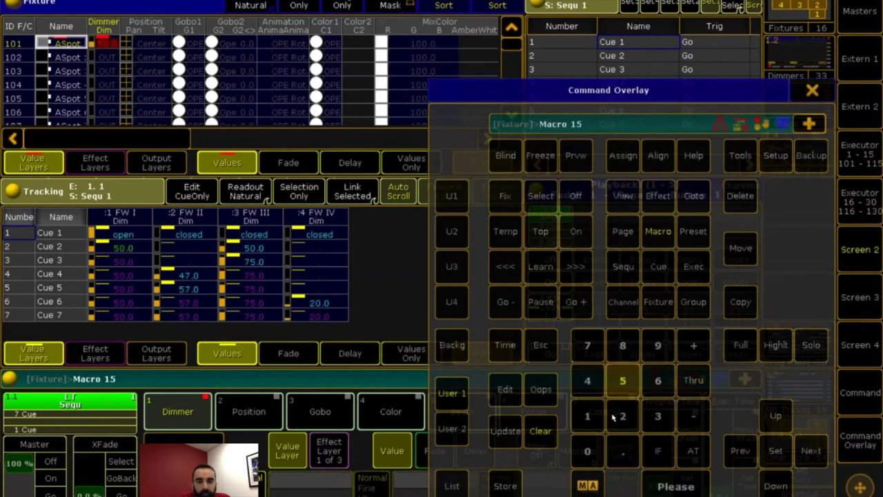
{"action": "left_click", "coordinate": [588, 451]}
{"action": "left_click", "coordinate": [587, 415]}
{"action": "left_click", "coordinate": [674, 487]}
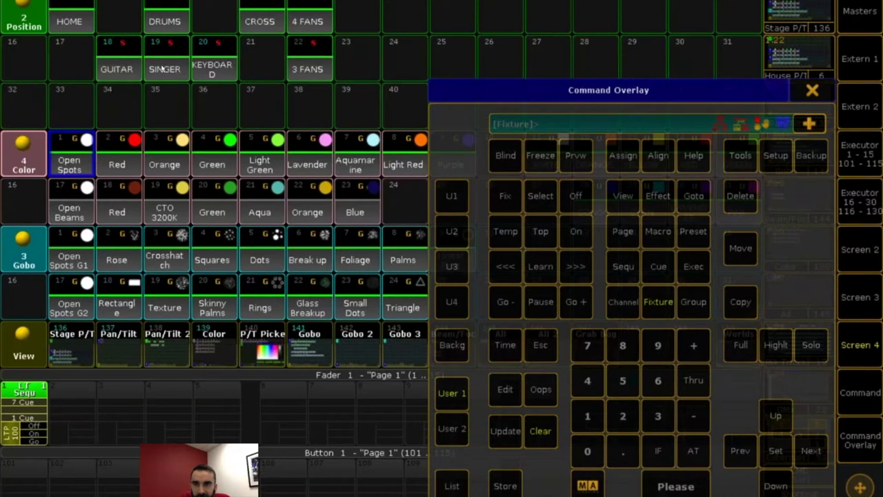
{"action": "left_click", "coordinate": [160, 69]}
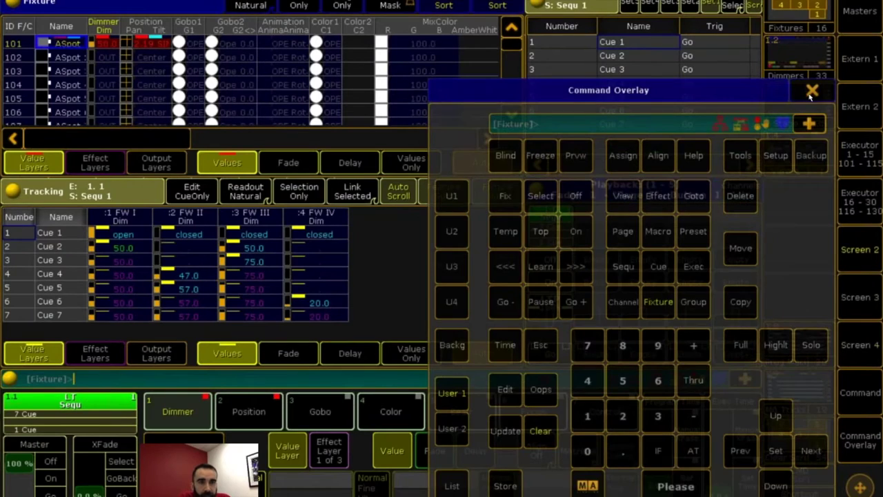
{"action": "left_click", "coordinate": [811, 93]}
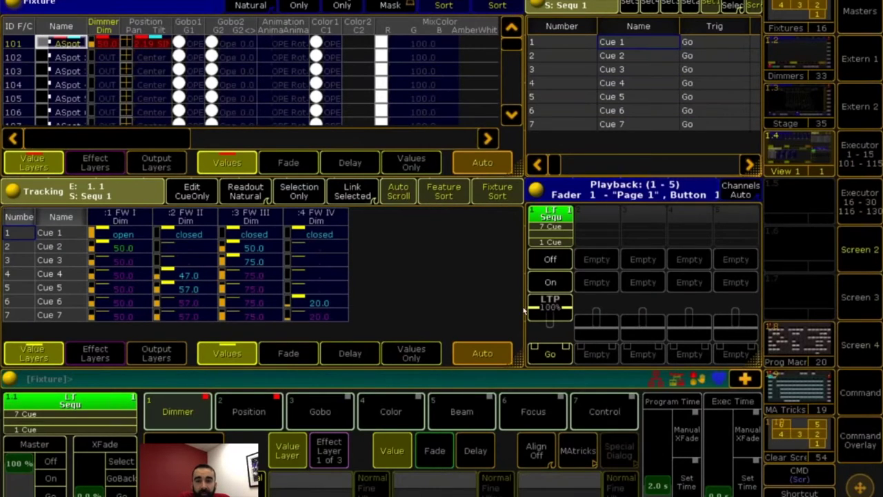
Step: Store fixture 101's dimmer and position values as a cue on the empty executor 2
{"action": "left_click", "coordinate": [859, 440]}
{"action": "left_click_drag", "start_coordinate": [510, 93], "coordinate": [124, 82]}
{"action": "left_click", "coordinate": [77, 477]}
{"action": "left_click", "coordinate": [607, 355]}
{"action": "left_click", "coordinate": [381, 84]}
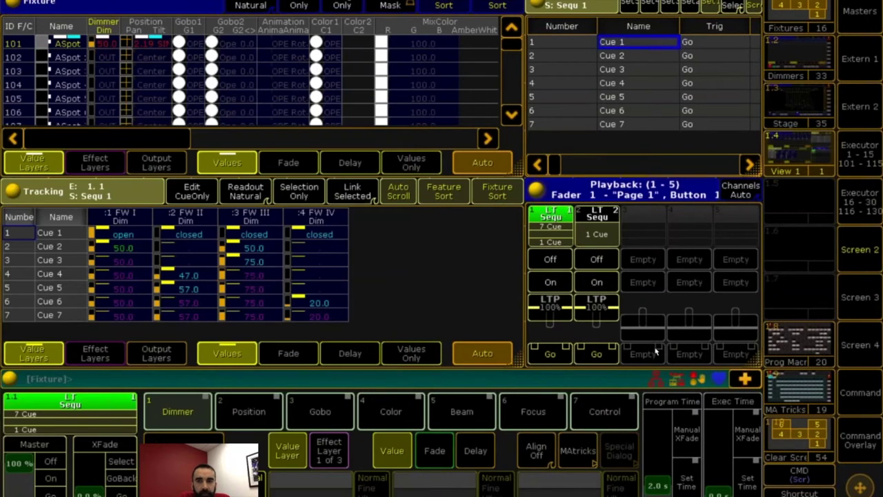
Step: Select executor 2 to load its sequence into the tracking sheet and widen the Pan/Tilt column
{"action": "left_click", "coordinate": [840, 426]}
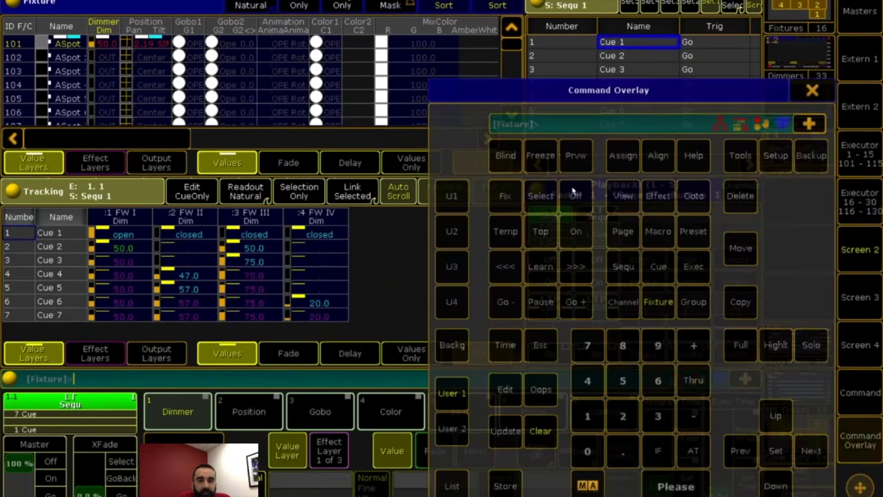
{"action": "left_click", "coordinate": [541, 195]}
{"action": "left_click_drag", "start_coordinate": [573, 88], "coordinate": [263, 56]}
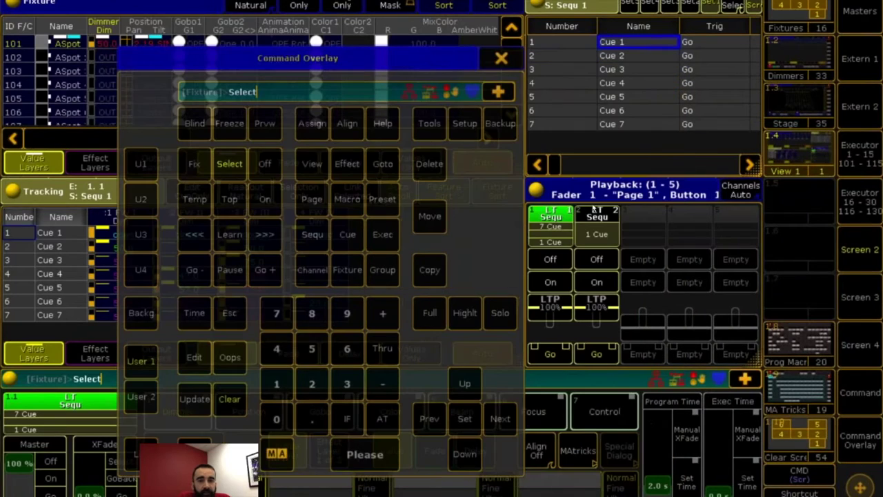
{"action": "left_click", "coordinate": [597, 259]}
{"action": "left_click", "coordinate": [501, 60]}
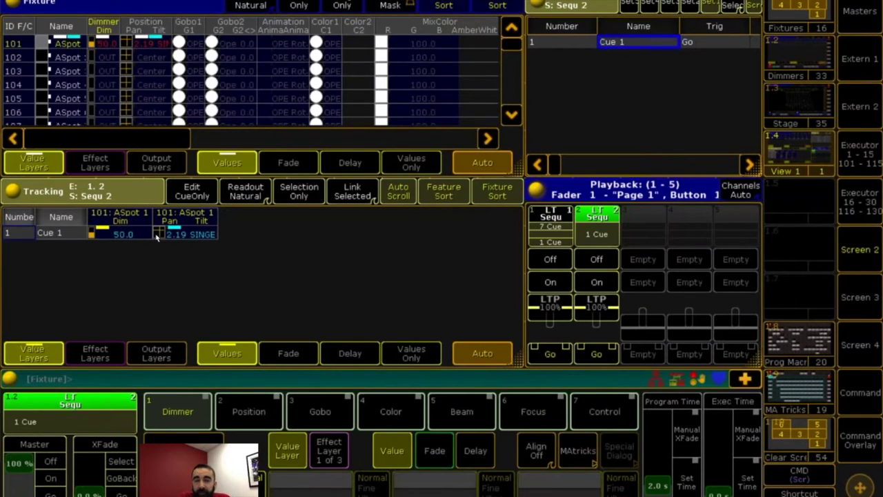
{"action": "left_click_drag", "start_coordinate": [217, 218], "coordinate": [294, 219]}
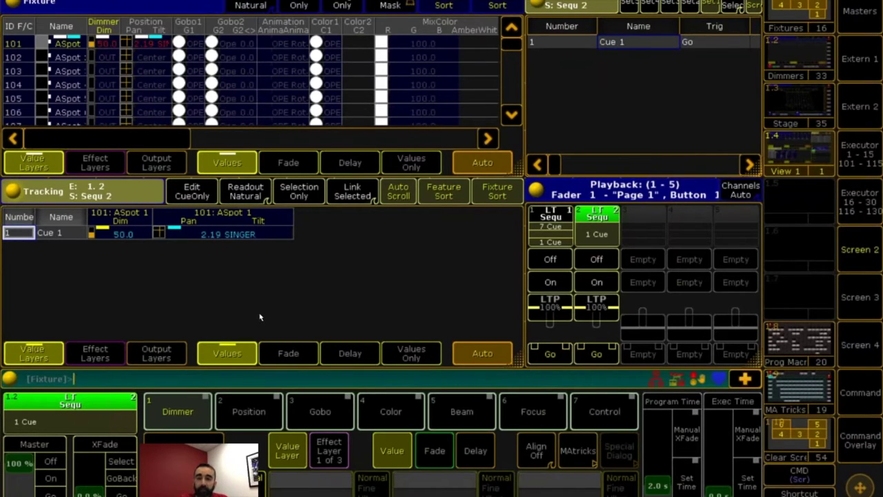
Step: Apply the RED color preset to fixture 101 and return to screen 2
{"action": "left_click", "coordinate": [872, 451]}
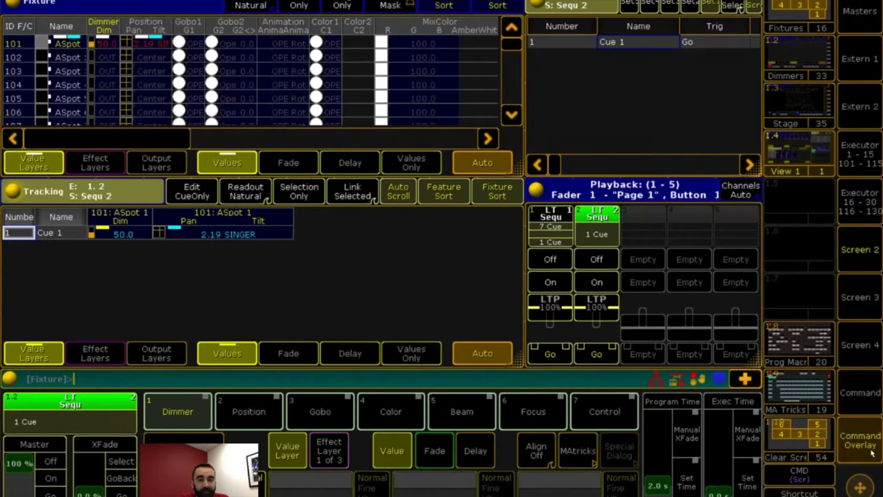
{"action": "left_click", "coordinate": [859, 343]}
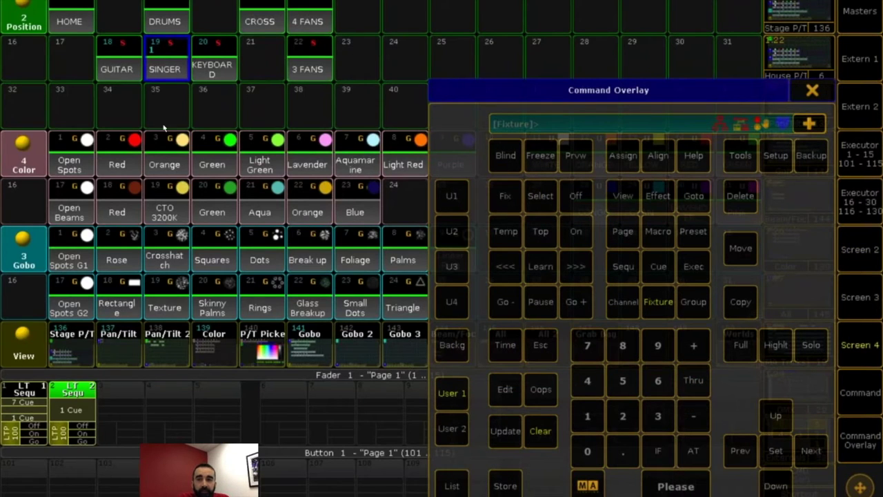
{"action": "left_click", "coordinate": [812, 91]}
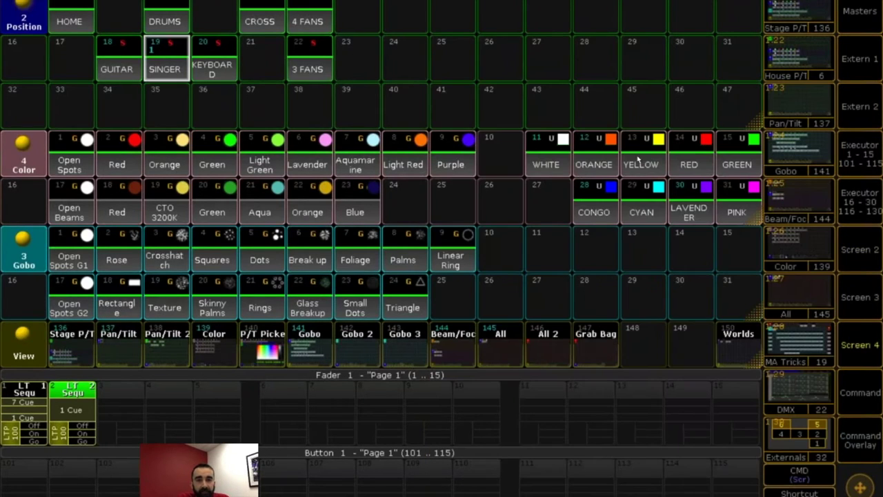
{"action": "left_click", "coordinate": [701, 157]}
{"action": "left_click", "coordinate": [855, 263]}
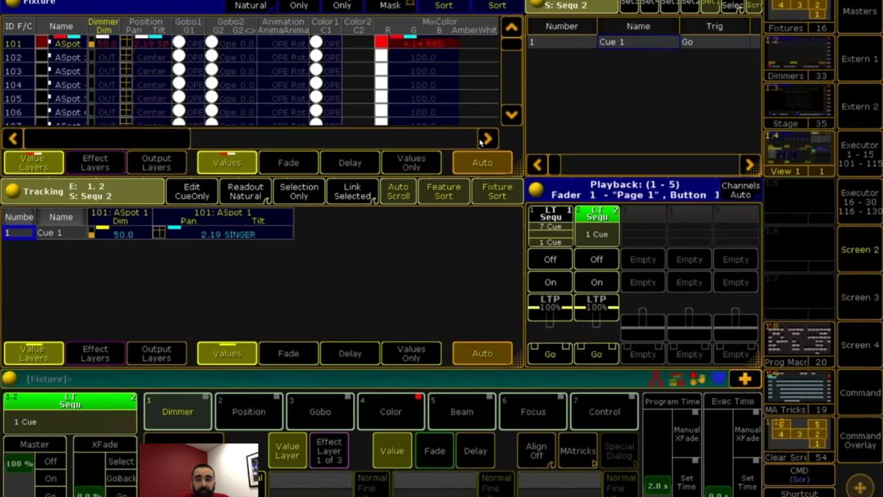
Step: Store the new color in executor 2 with the Create Second Cue method and close the command overlay
{"action": "left_click", "coordinate": [859, 440]}
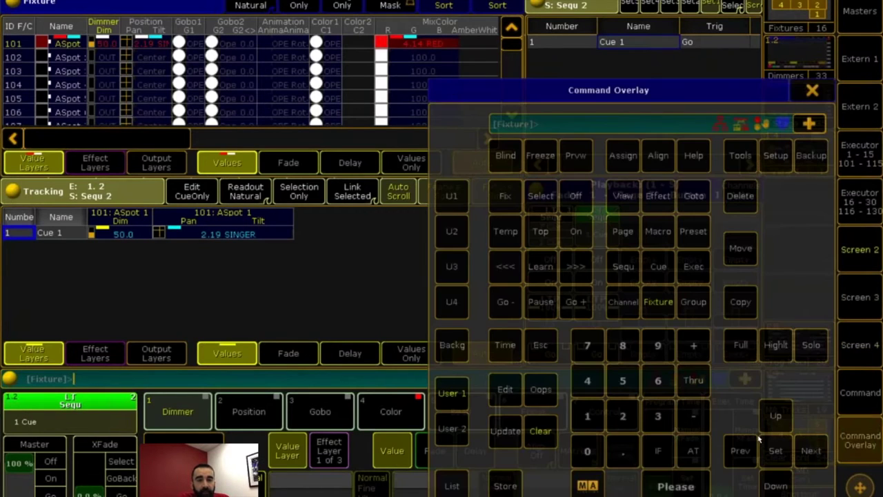
{"action": "left_click", "coordinate": [504, 486]}
{"action": "left_click", "coordinate": [668, 481]}
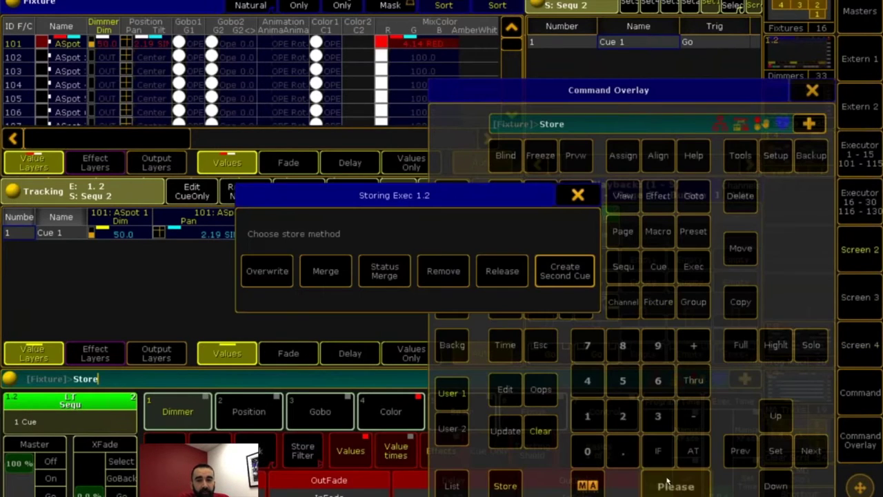
{"action": "left_click", "coordinate": [570, 273]}
{"action": "left_click", "coordinate": [813, 91]}
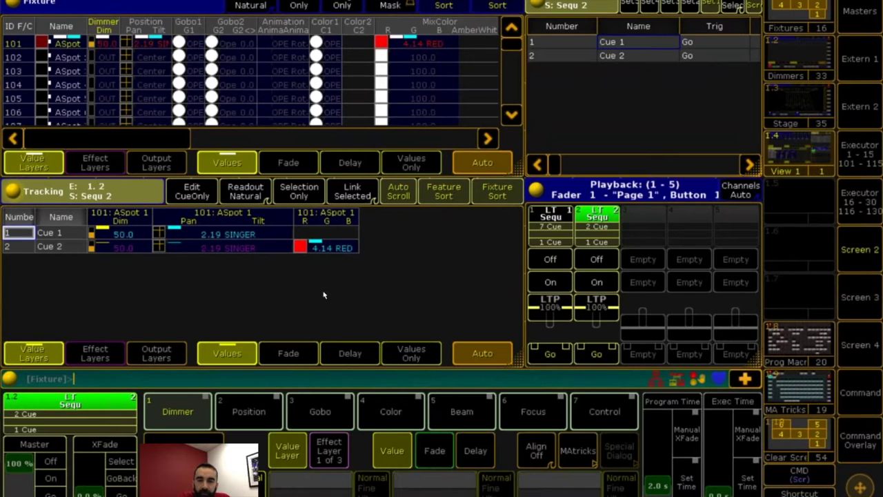
Step: Select executor 1 to load Sequ 1 into the tracking sheet, moving the command overlay clear of the playback controls
{"action": "left_click", "coordinate": [860, 439]}
{"action": "left_click", "coordinate": [540, 196]}
{"action": "left_click_drag", "start_coordinate": [504, 96], "coordinate": [196, 96]}
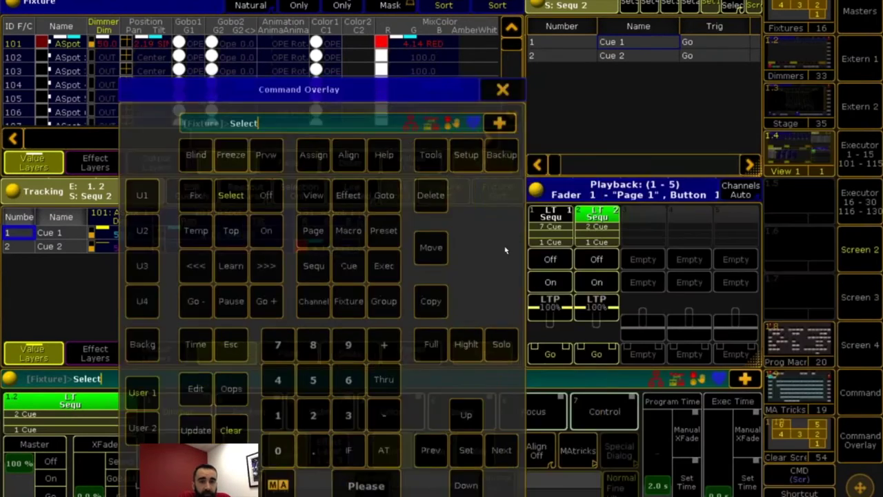
{"action": "left_click", "coordinate": [549, 258]}
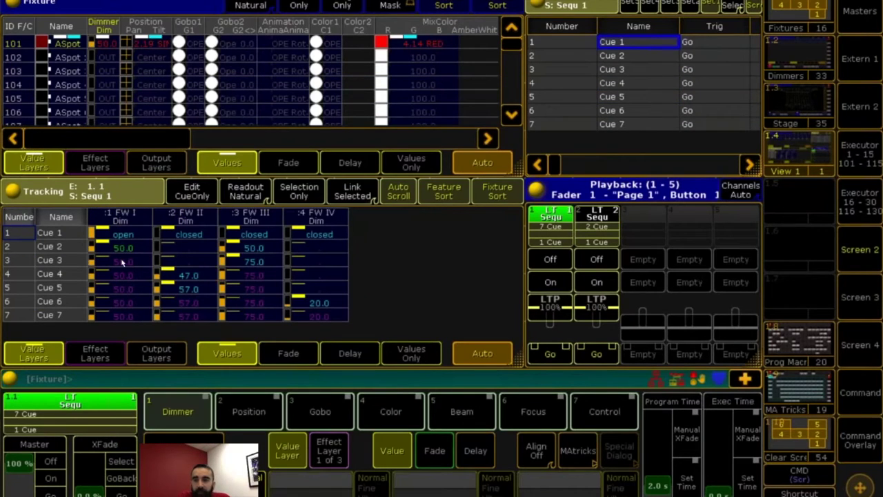
Step: Run the sequence on executor 1 forward from Cue 1 to Cue 4
{"action": "left_click", "coordinate": [559, 355]}
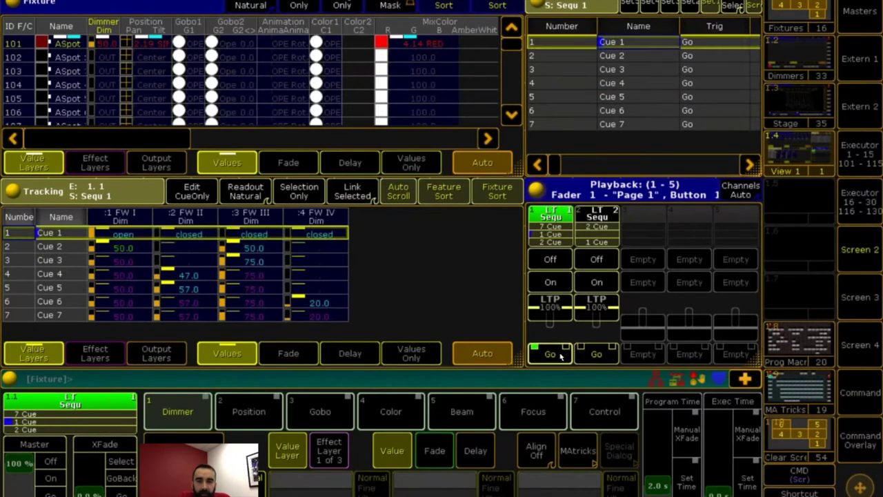
{"action": "left_click", "coordinate": [560, 355]}
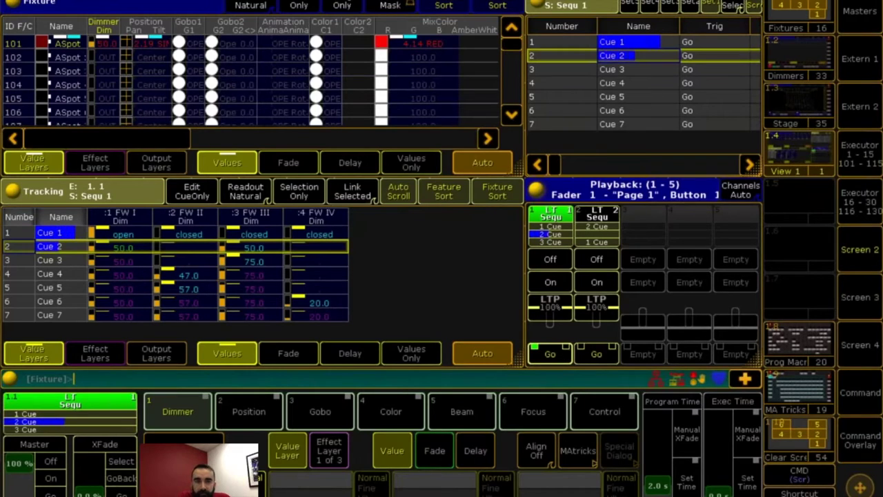
{"action": "left_click", "coordinate": [552, 354]}
{"action": "left_click", "coordinate": [552, 355]}
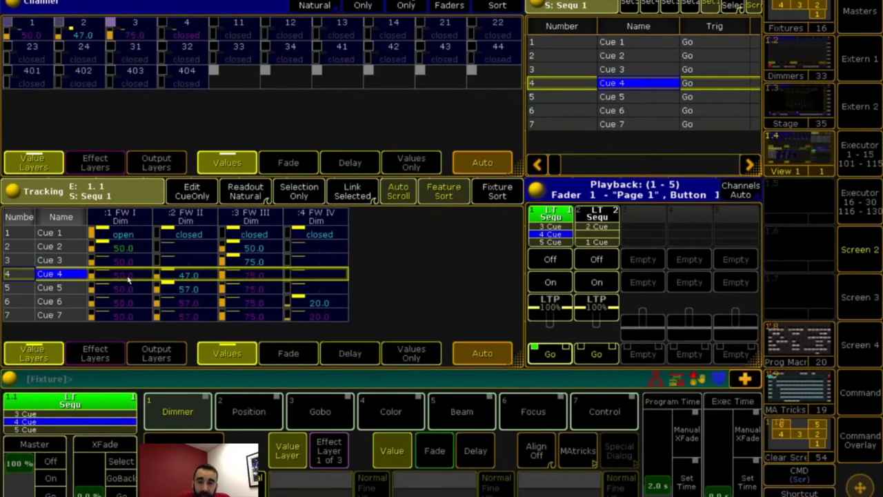
Step: Set channel 1's dimmer value to 75 in the channel sheet
{"action": "left_click", "coordinate": [33, 28]}
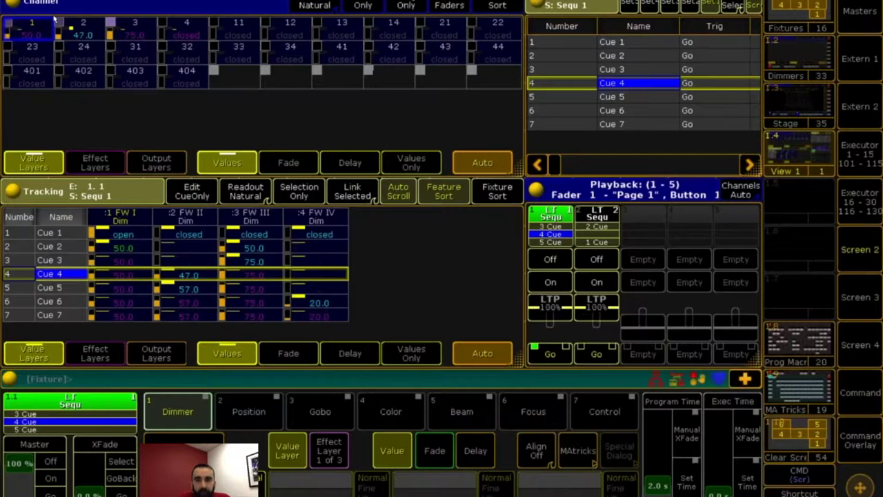
{"action": "left_click", "coordinate": [33, 27]}
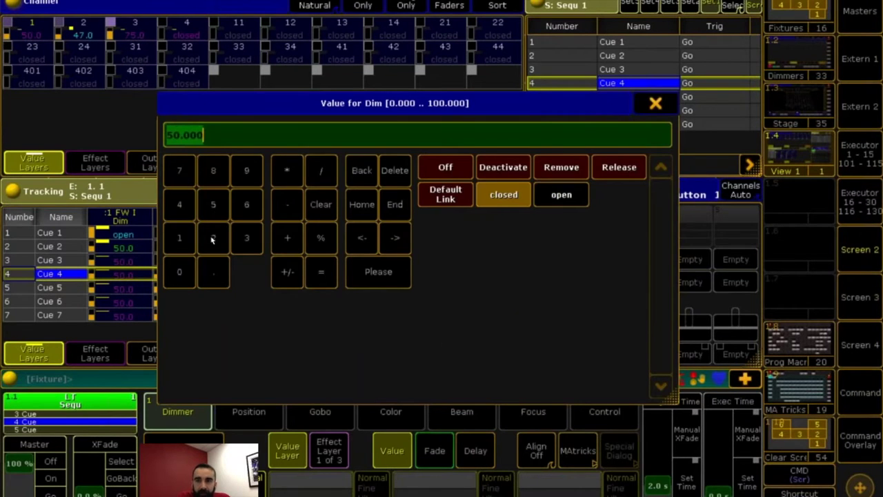
{"action": "left_click", "coordinate": [181, 172]}
{"action": "left_click", "coordinate": [209, 204]}
{"action": "left_click", "coordinate": [343, 271]}
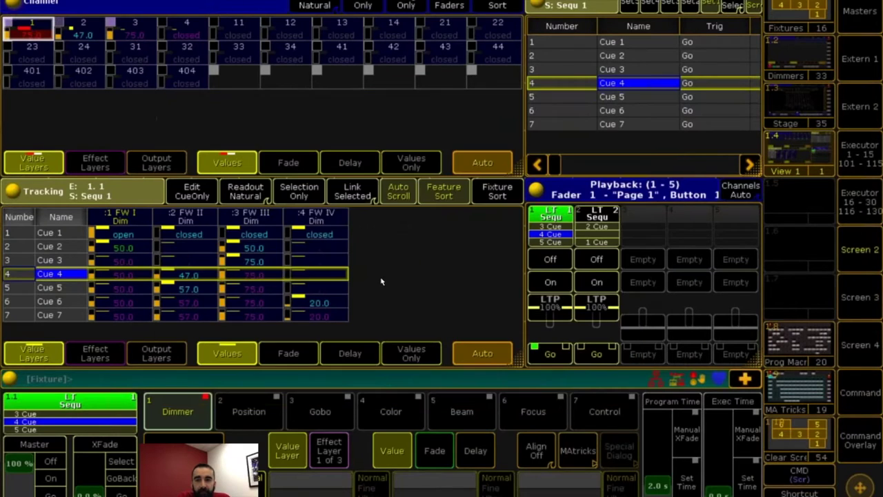
Step: Open the Update dialog for the changed dimmer value and move the dialog to screen 2
{"action": "left_click", "coordinate": [855, 436]}
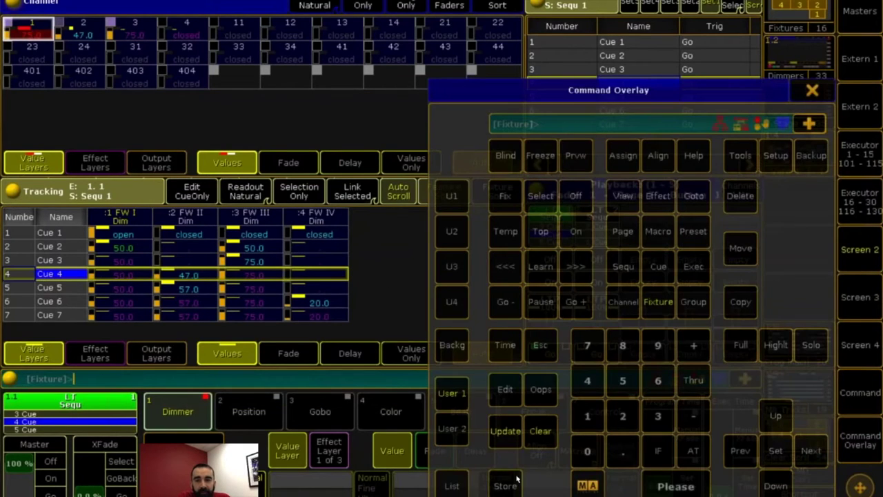
{"action": "left_click", "coordinate": [505, 439]}
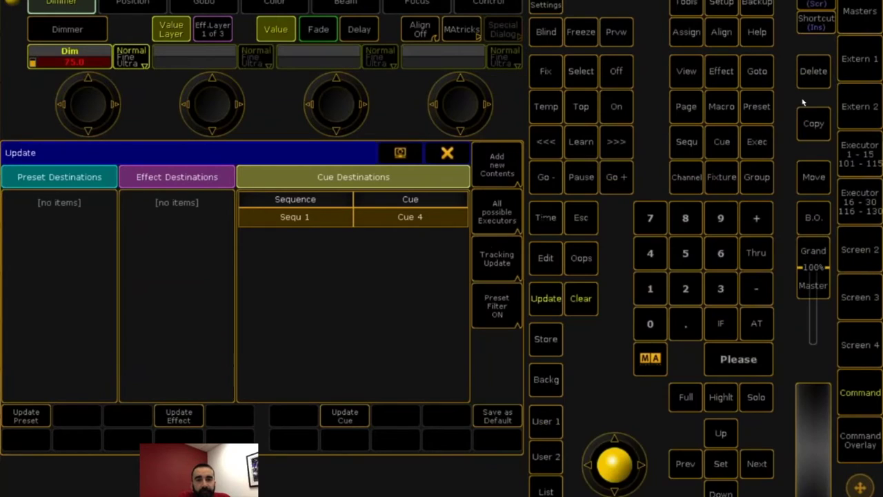
{"action": "left_click", "coordinate": [398, 160]}
{"action": "left_click", "coordinate": [400, 153]}
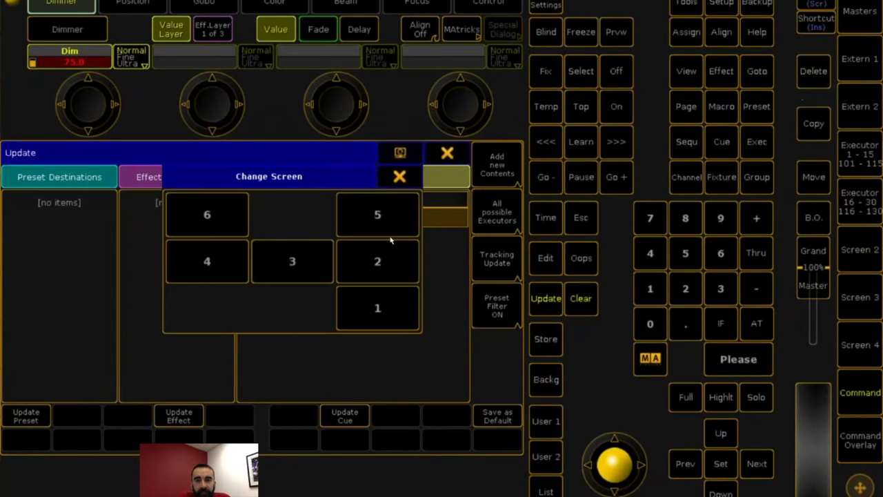
{"action": "left_click", "coordinate": [392, 258]}
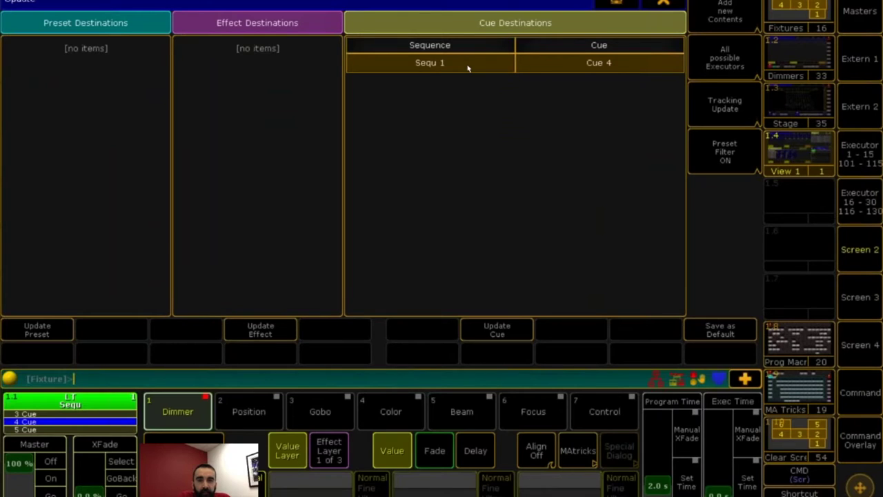
Step: Update Cue 4 of Sequ 1 using Tracking Update, and undo that update
{"action": "left_click", "coordinate": [506, 333]}
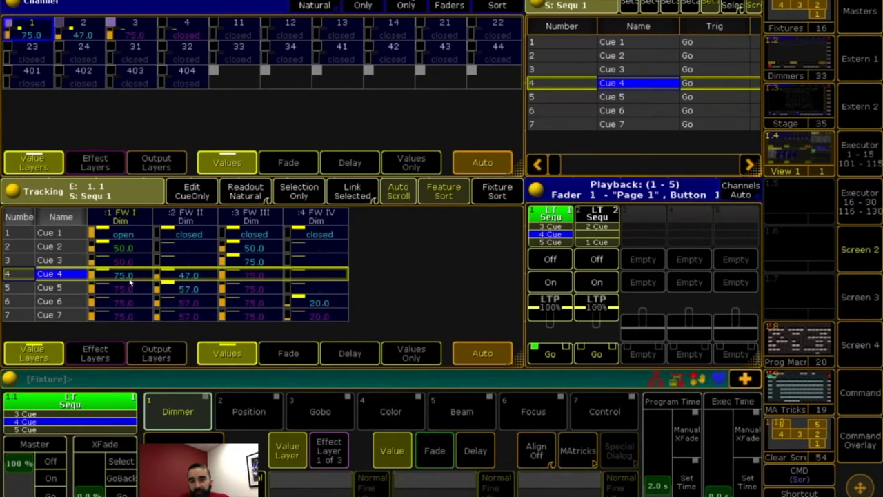
{"action": "left_click", "coordinate": [863, 431]}
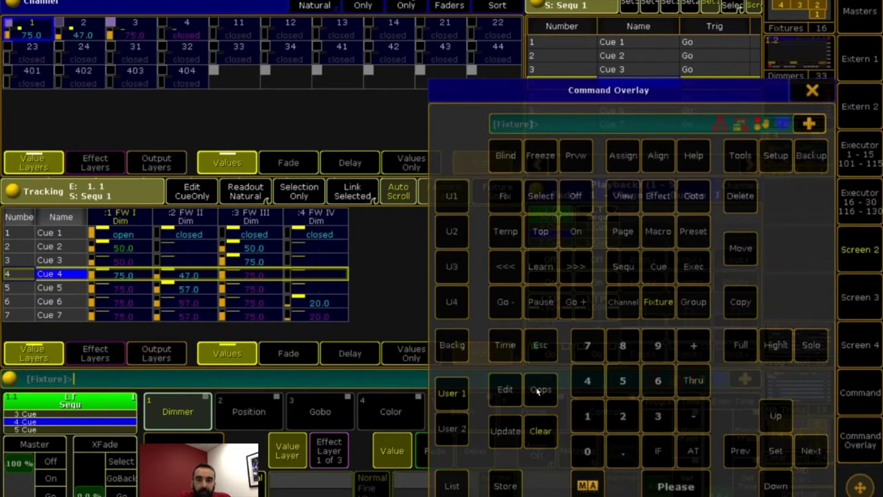
{"action": "left_click", "coordinate": [540, 389]}
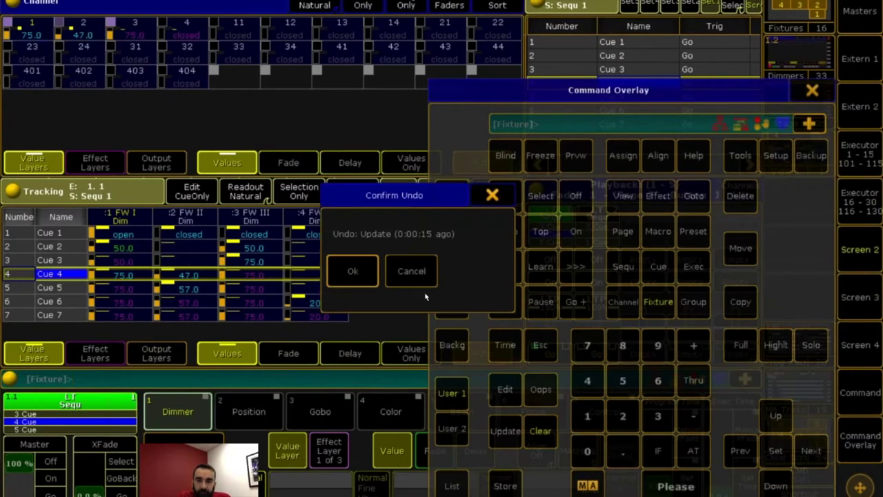
{"action": "left_click", "coordinate": [354, 271]}
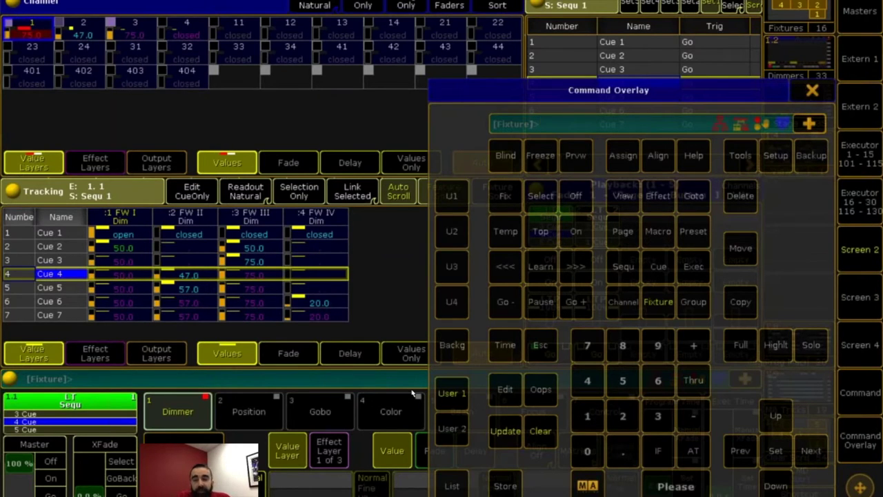
Step: Update Cue 4 of Sequ 1 with channel 1's dimmer value using the Update Cue Only mode
{"action": "left_click", "coordinate": [505, 430]}
{"action": "left_click", "coordinate": [817, 91]}
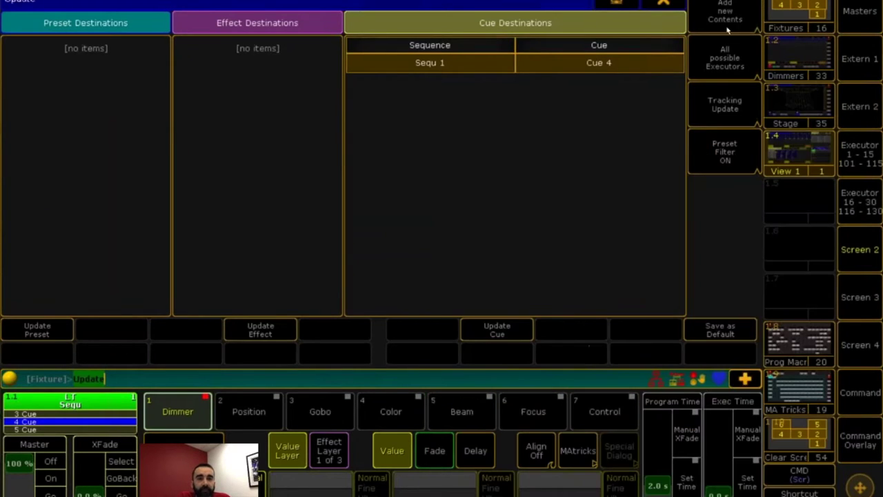
{"action": "left_click", "coordinate": [710, 107]}
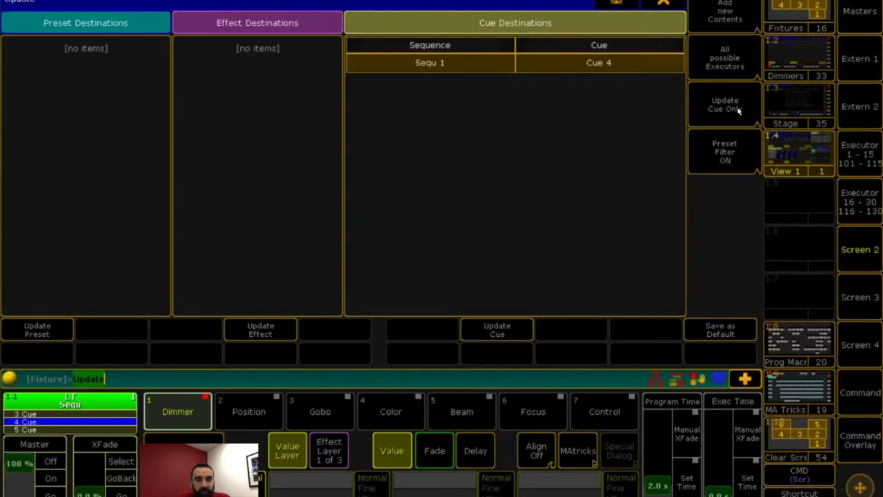
{"action": "left_click", "coordinate": [721, 109]}
{"action": "left_click", "coordinate": [732, 112]}
{"action": "left_click", "coordinate": [735, 110]}
{"action": "left_click", "coordinate": [513, 333]}
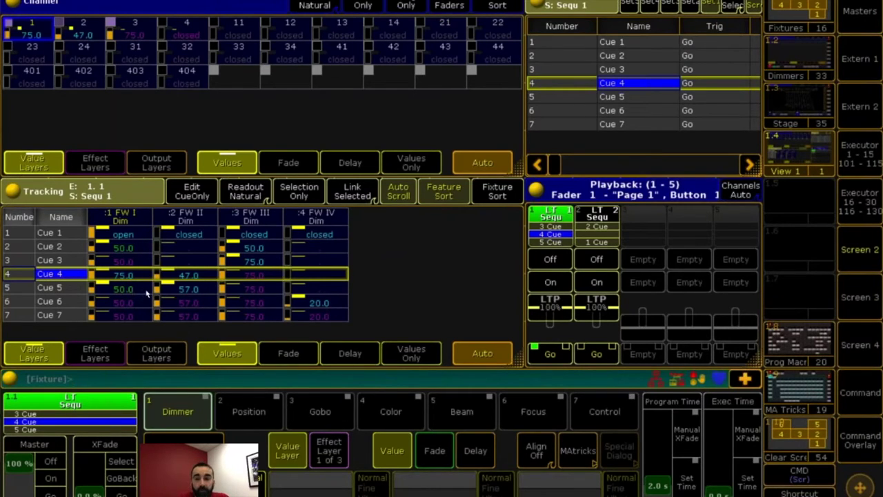
Step: Undo the cue-only update of Cue 4
{"action": "left_click", "coordinate": [841, 439]}
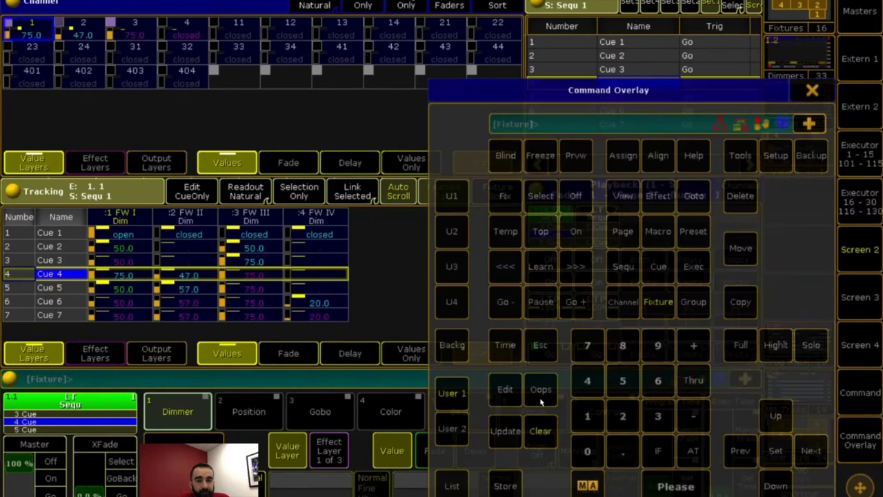
{"action": "left_click", "coordinate": [545, 395]}
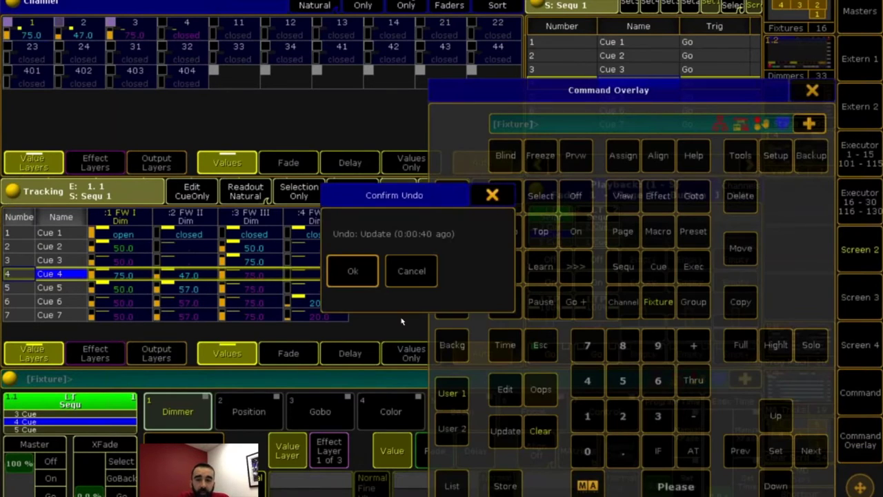
{"action": "left_click", "coordinate": [354, 274]}
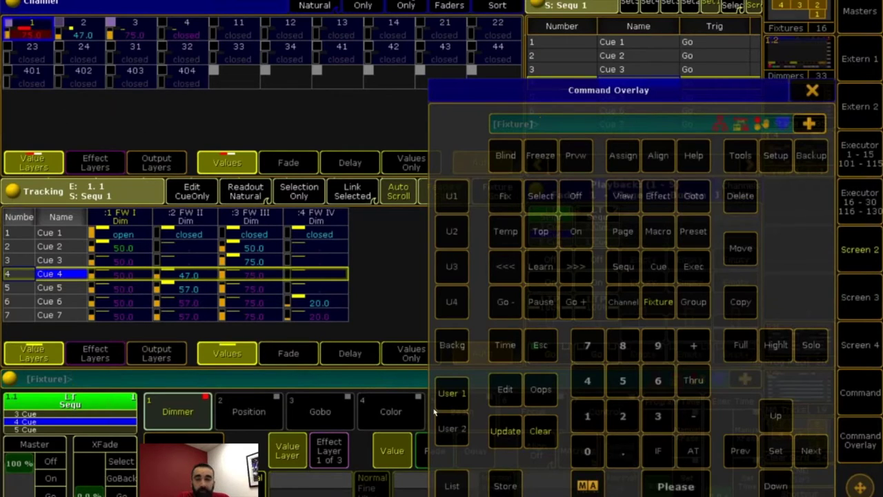
Step: Store channel 1's dimmer value into Cue 4 with Cue Only enabled and the Merge method, and undo that store
{"action": "left_click", "coordinate": [504, 481]}
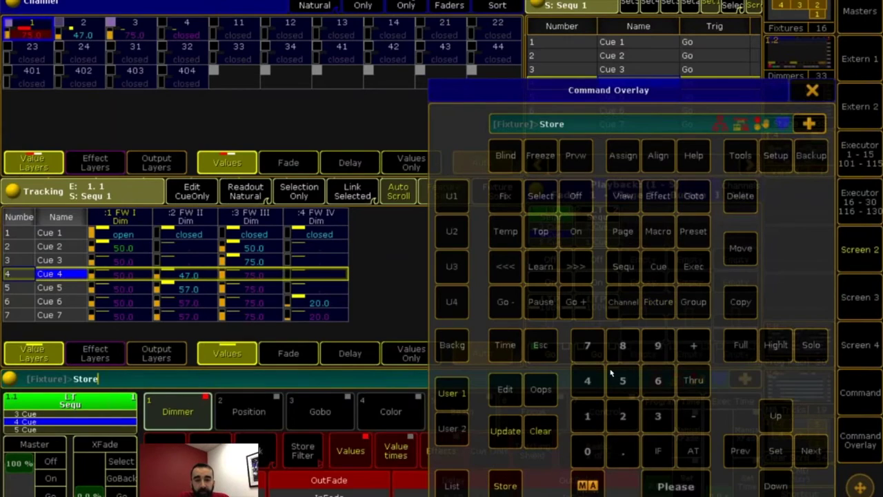
{"action": "left_click", "coordinate": [655, 268]}
{"action": "left_click", "coordinate": [587, 380]}
{"action": "left_click", "coordinate": [681, 486]}
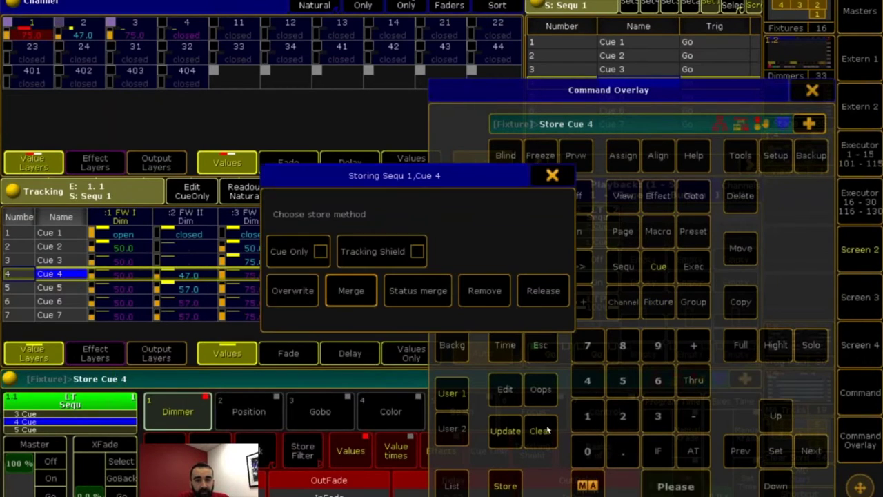
{"action": "left_click", "coordinate": [310, 254]}
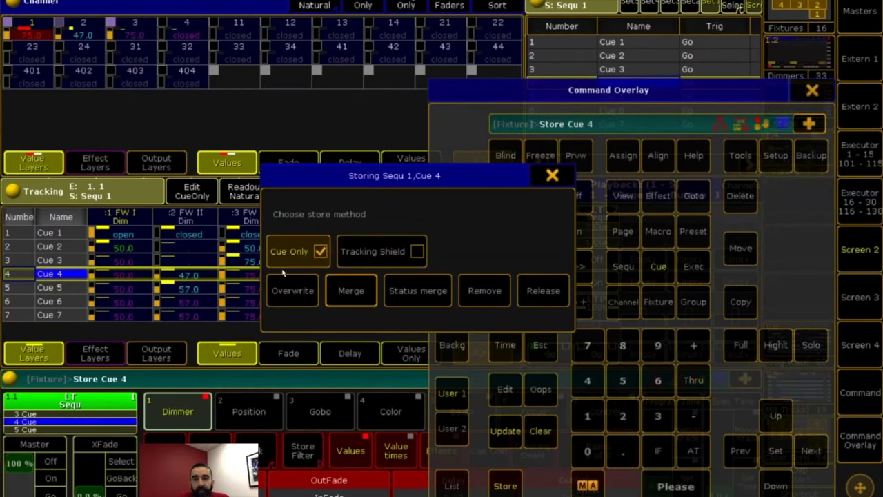
{"action": "left_click", "coordinate": [350, 291]}
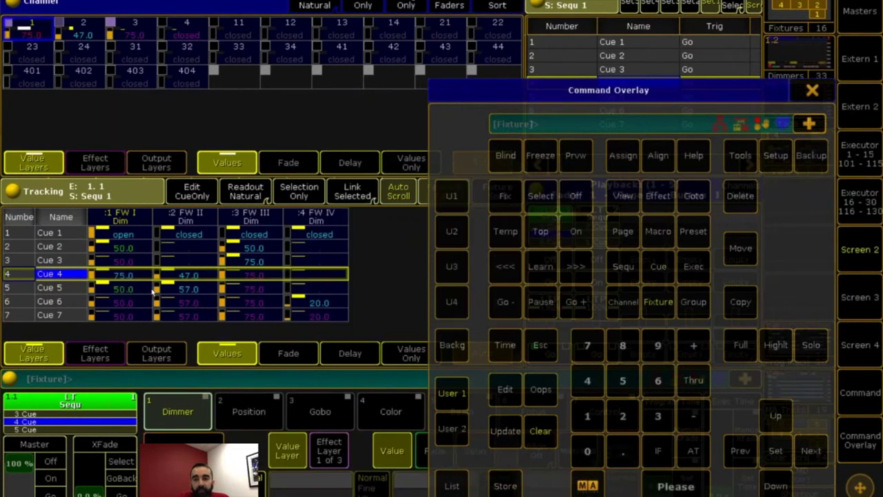
{"action": "left_click", "coordinate": [545, 396]}
{"action": "left_click", "coordinate": [358, 277]}
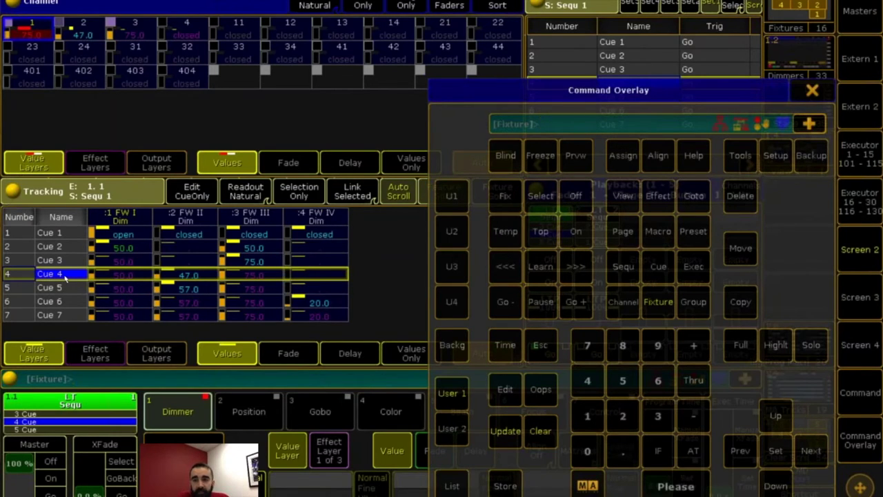
Step: Set channel 1's dimmer value to 55 in the channel sheet
{"action": "left_click", "coordinate": [32, 28]}
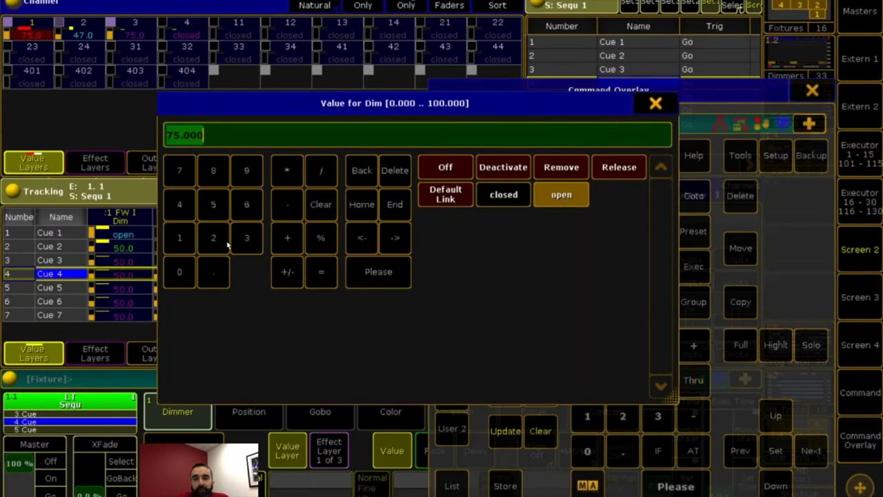
{"action": "left_click", "coordinate": [213, 204]}
{"action": "left_click", "coordinate": [213, 204]}
{"action": "left_click", "coordinate": [378, 271]}
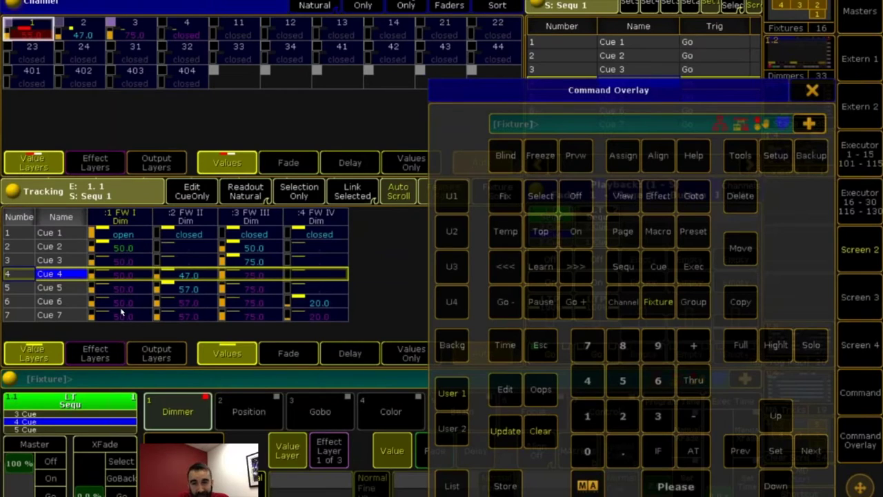
Step: Open the Update dialog without the command overlay covering it and switch its content mode to Original Contents Only
{"action": "left_click", "coordinate": [506, 435]}
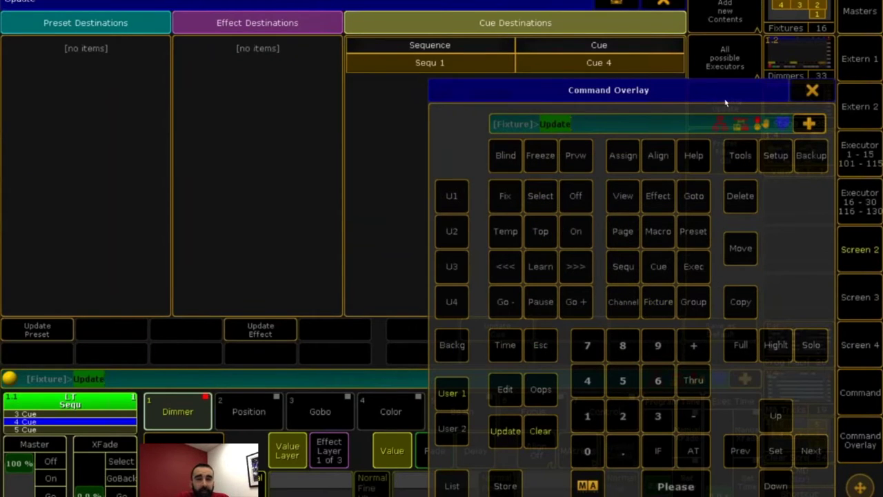
{"action": "left_click", "coordinate": [736, 95]}
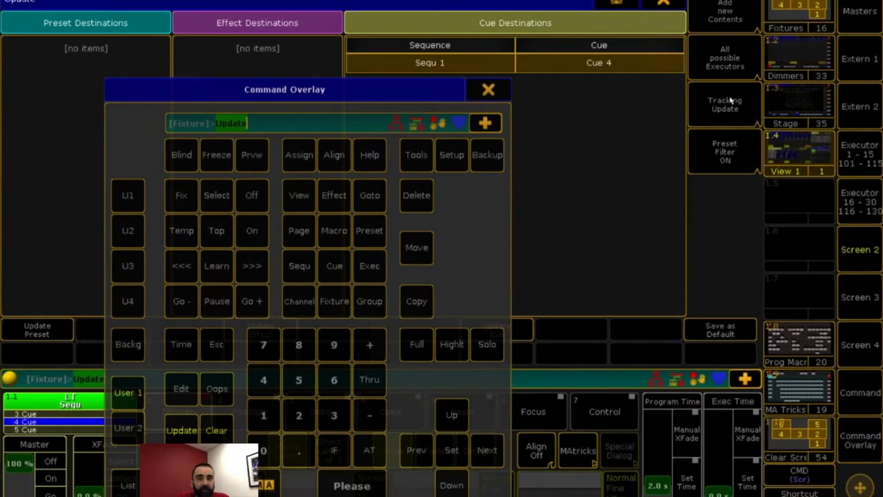
{"action": "left_click", "coordinate": [737, 14]}
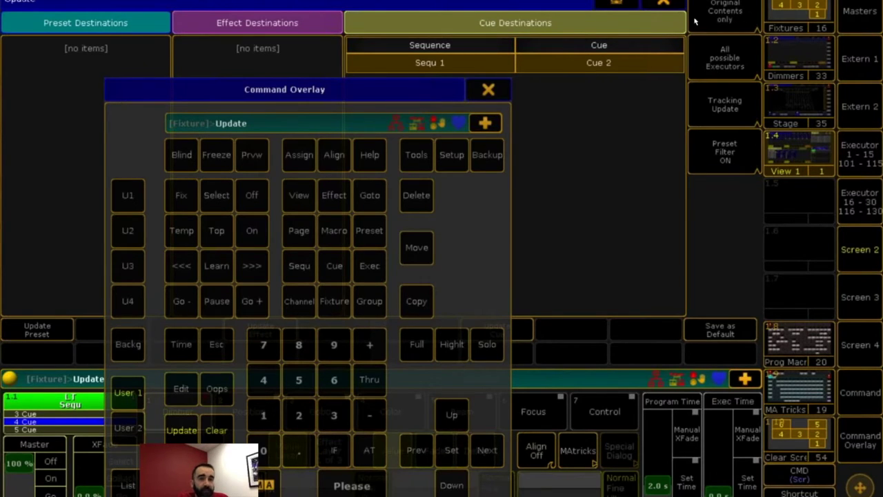
{"action": "left_click", "coordinate": [489, 89]}
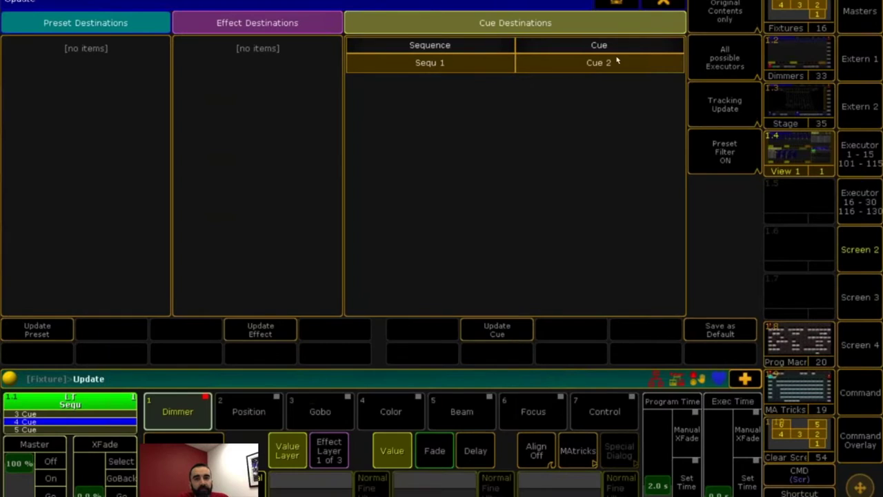
{"action": "left_click", "coordinate": [721, 14]}
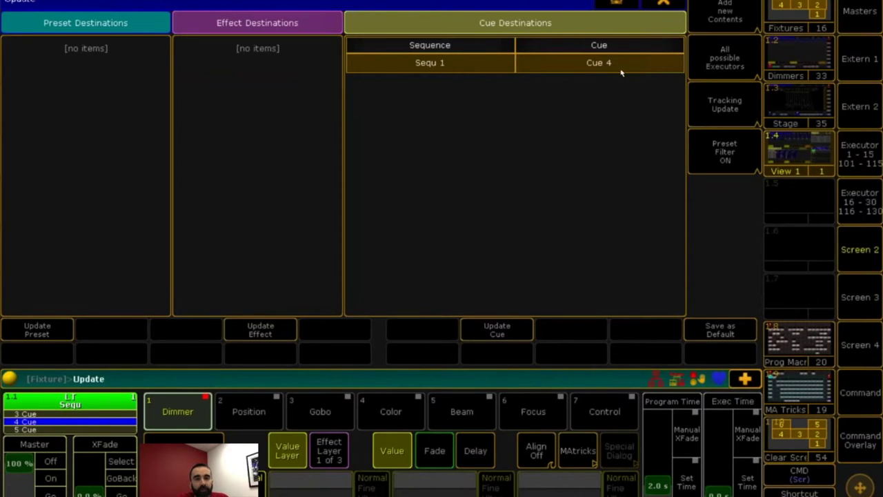
{"action": "left_click", "coordinate": [714, 25]}
Step: Move the Update dialog to screen 1
{"action": "left_click", "coordinate": [615, 6]}
{"action": "left_click", "coordinate": [606, 106]}
{"action": "left_click", "coordinate": [617, 4]}
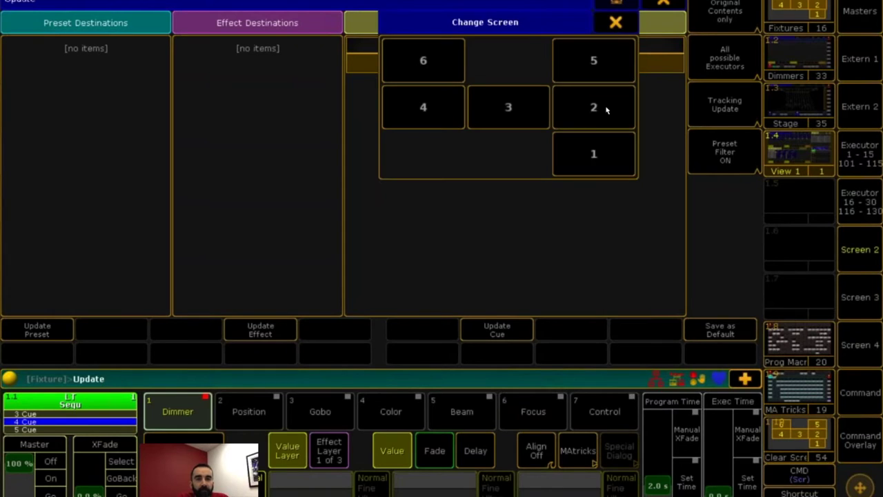
{"action": "left_click", "coordinate": [631, 155]}
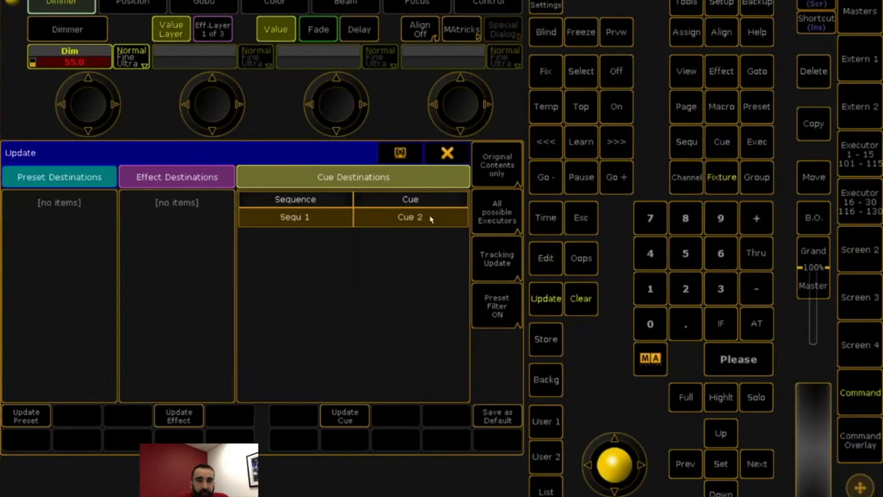
Step: Update Cue 2 of Sequence 1 with channel 1's new value in Original Contents Only mode and check the tracking sheet
{"action": "left_click", "coordinate": [859, 251]}
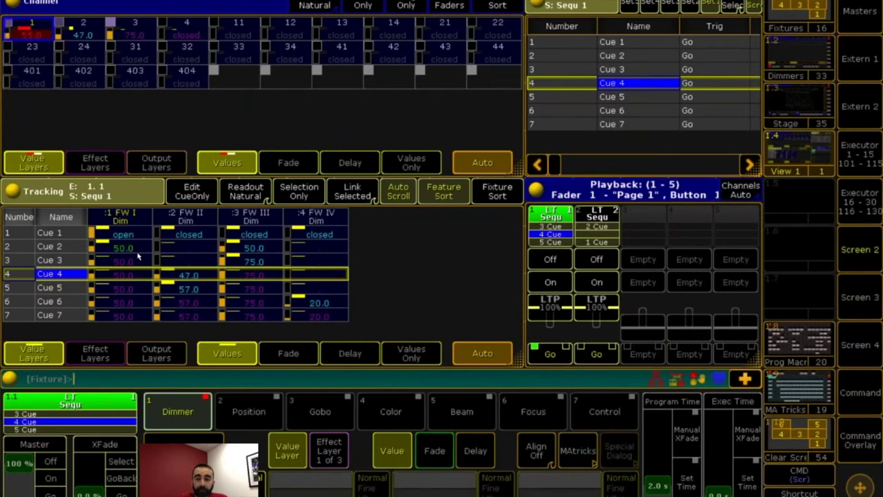
{"action": "left_click", "coordinate": [862, 387]}
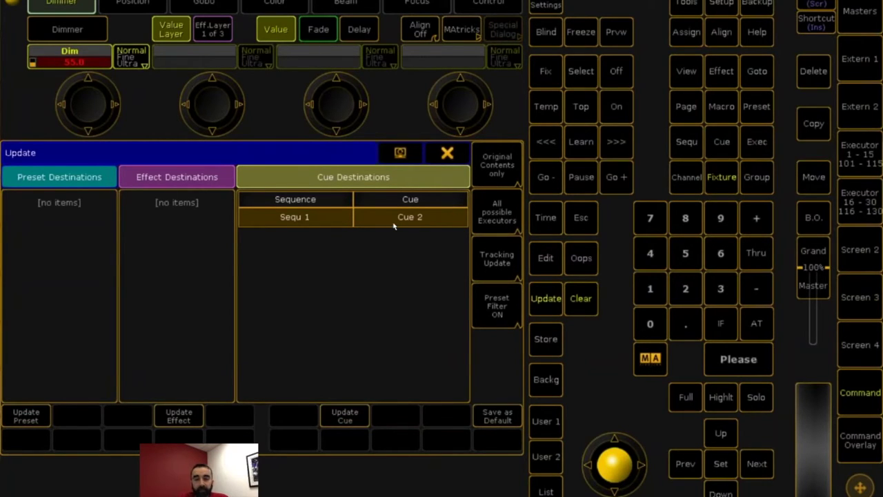
{"action": "left_click", "coordinate": [349, 417]}
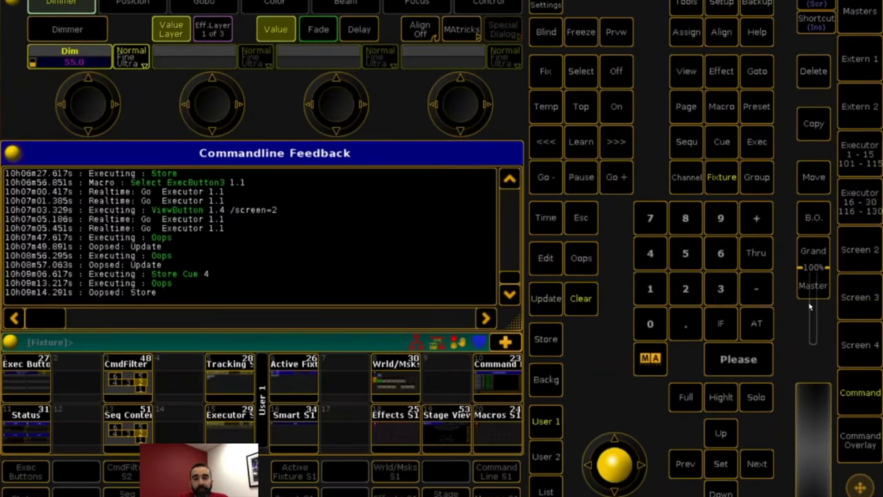
{"action": "left_click", "coordinate": [863, 266]}
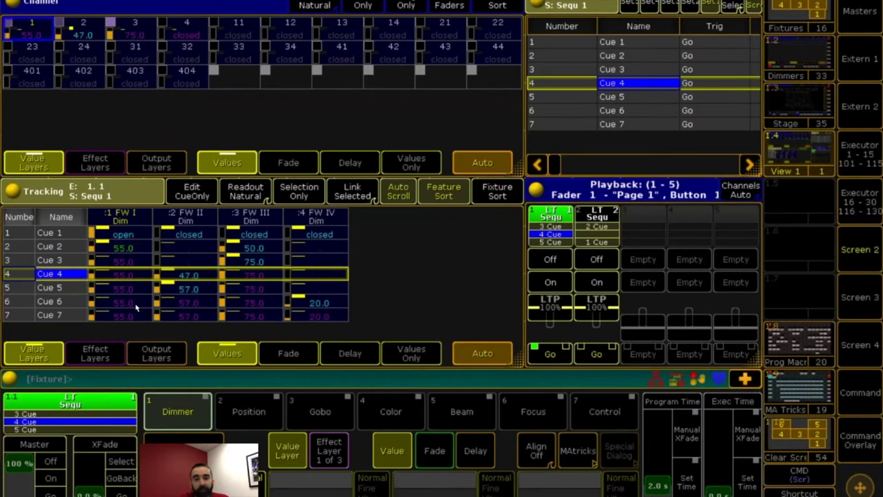
{"action": "left_click", "coordinate": [863, 408]}
{"action": "left_click", "coordinate": [544, 307]}
{"action": "left_click", "coordinate": [580, 217]}
Step: Set channel 1's dimmer value to 60 in the channel sheet
{"action": "left_click", "coordinate": [860, 251]}
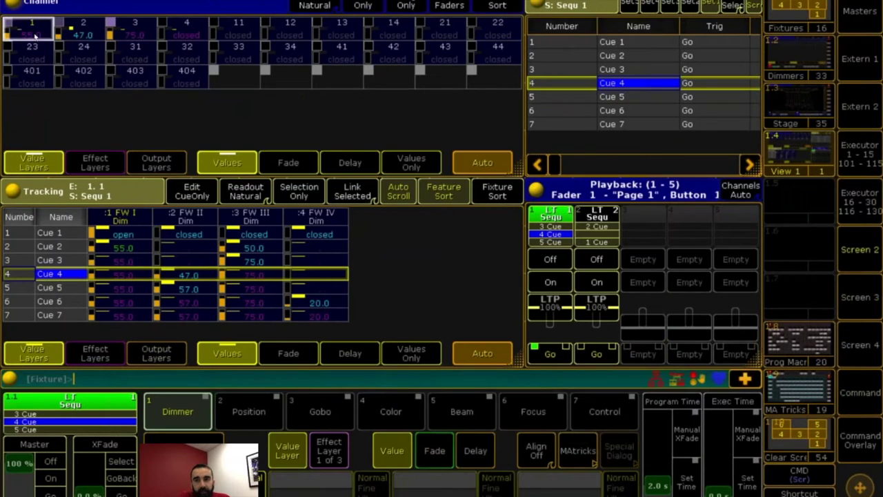
{"action": "left_click", "coordinate": [33, 31]}
{"action": "left_click", "coordinate": [242, 207]}
{"action": "type", "text": "0"}
{"action": "left_click", "coordinate": [404, 276]}
Step: Open the Update dialog and cycle its tracking mode through Update Cue Only and Update Tracking Shield
{"action": "left_click", "coordinate": [860, 439]}
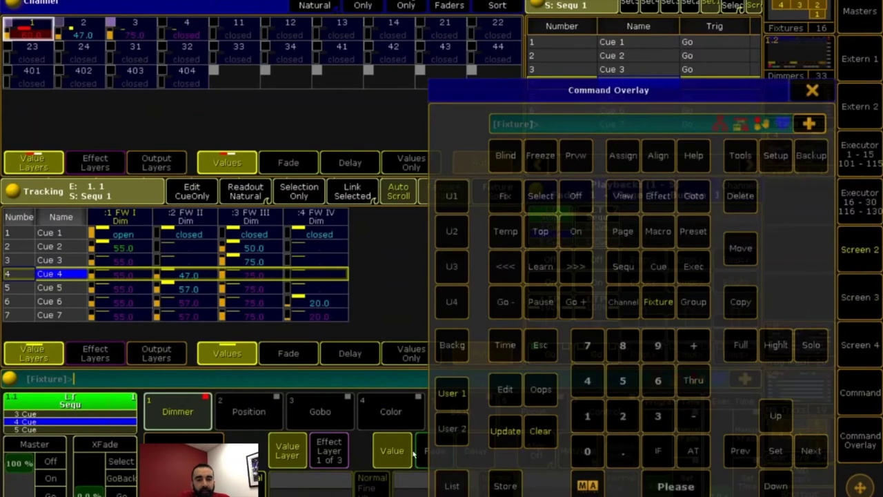
{"action": "left_click", "coordinate": [505, 430]}
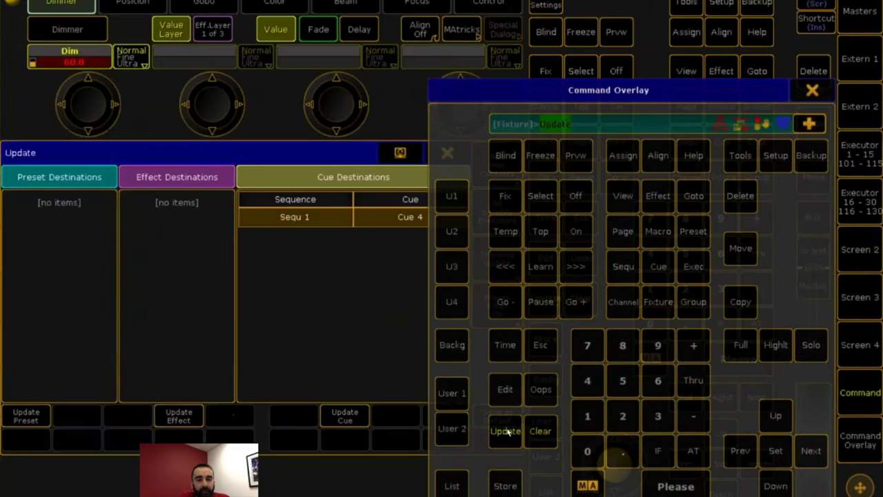
{"action": "left_click", "coordinate": [813, 90]}
{"action": "left_click", "coordinate": [509, 261]}
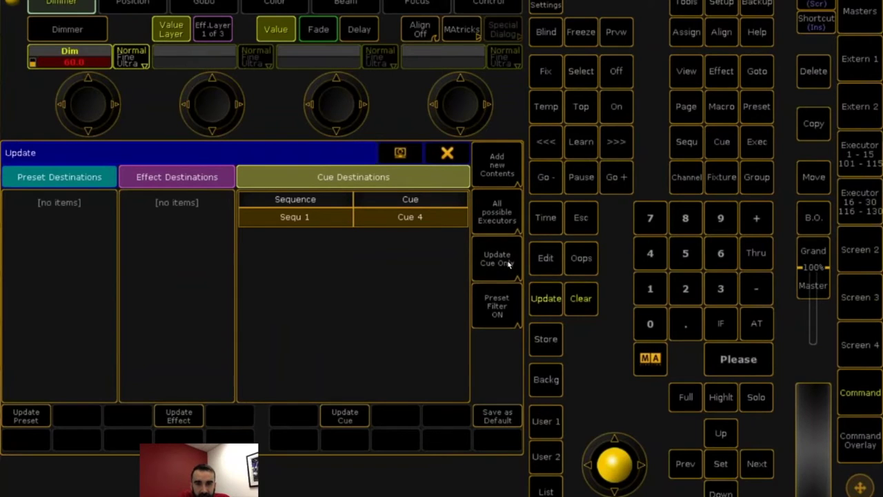
{"action": "left_click", "coordinate": [509, 264]}
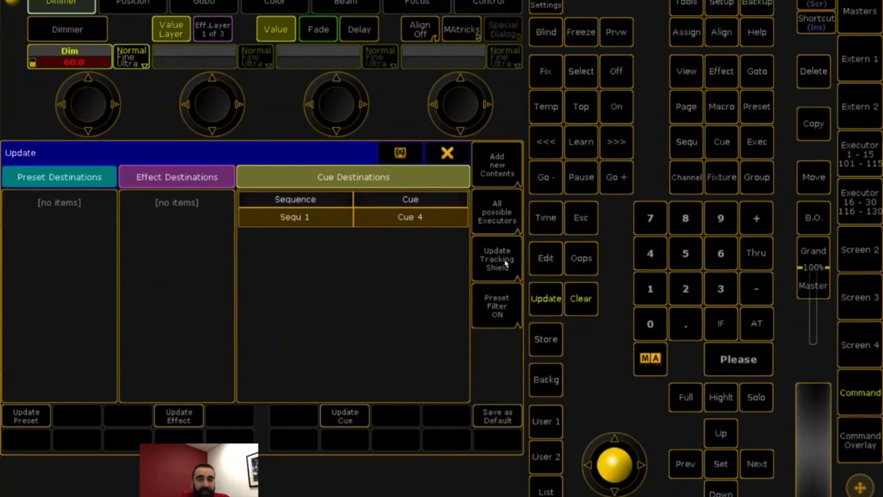
{"action": "left_click", "coordinate": [504, 263]}
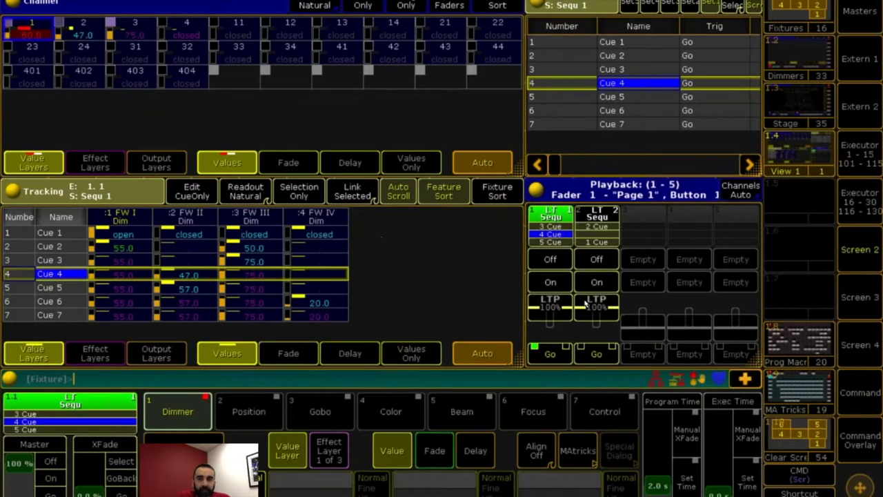
Step: Clear the programmer and switch off the Sequence 1 executor
{"action": "left_click", "coordinate": [843, 432]}
{"action": "left_click", "coordinate": [545, 433]}
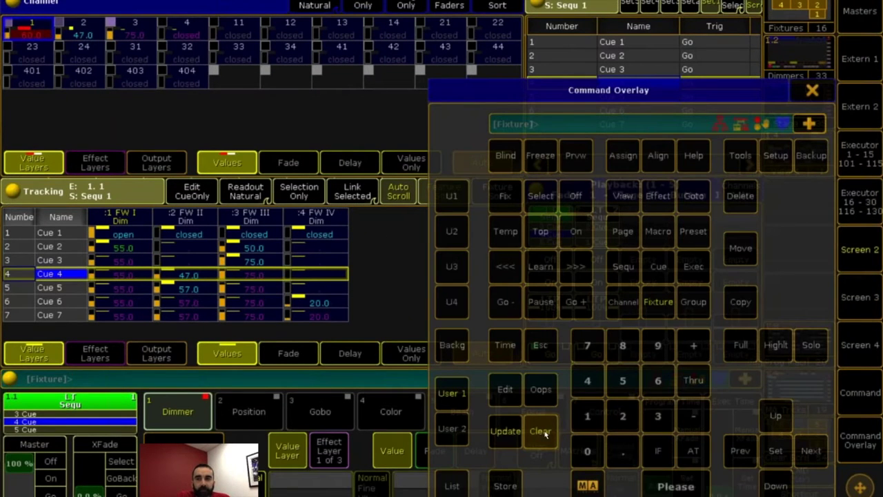
{"action": "left_click_drag", "start_coordinate": [552, 88], "coordinate": [139, 44]}
{"action": "left_click", "coordinate": [162, 151]}
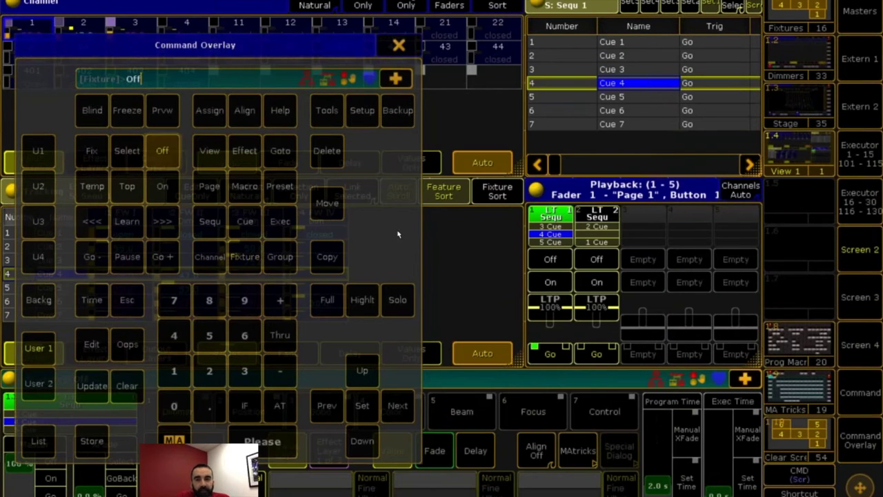
{"action": "left_click", "coordinate": [550, 259]}
Step: Select the Sequence 2 executor and close the command overlay
{"action": "left_click", "coordinate": [131, 152]}
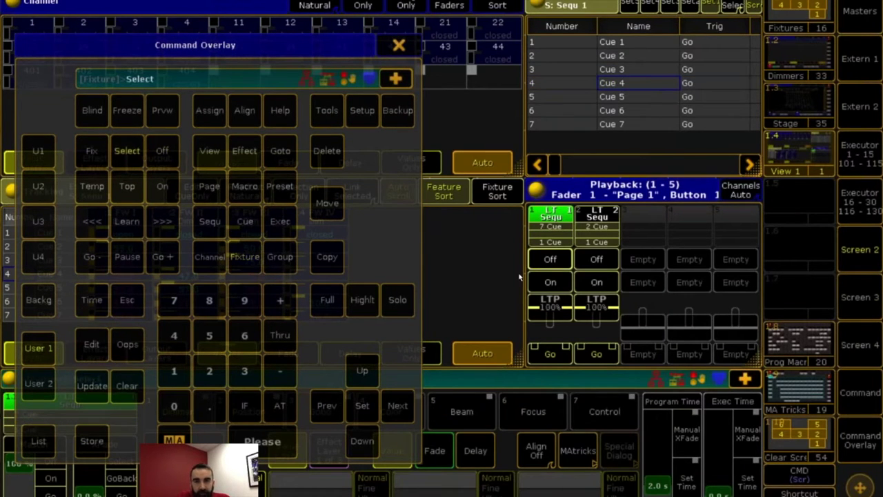
{"action": "left_click", "coordinate": [607, 265]}
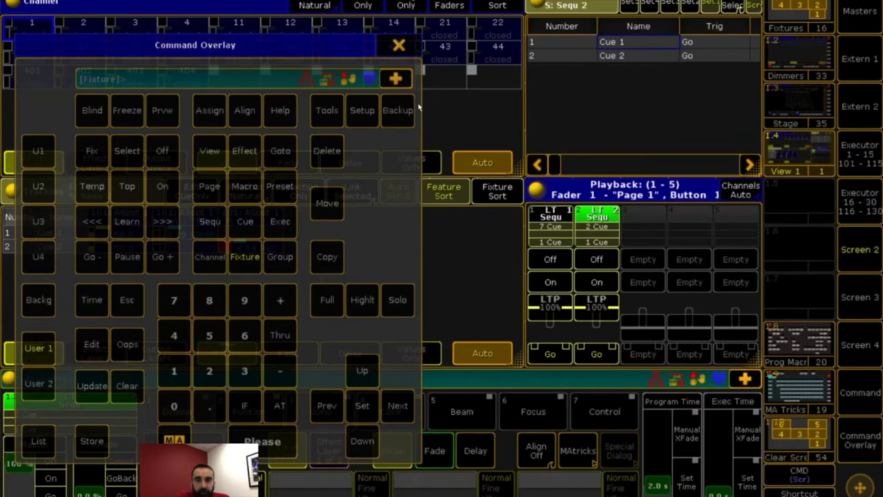
{"action": "left_click", "coordinate": [399, 45]}
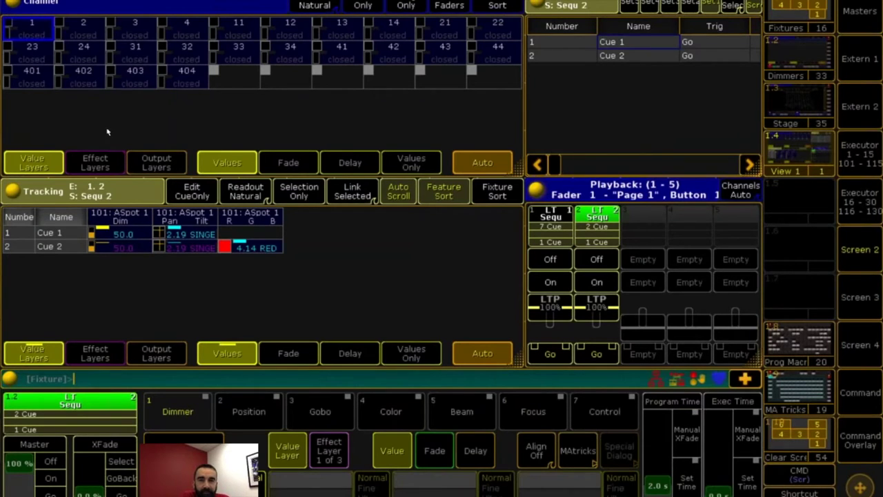
Step: Replace the channel sheet with a fixture sheet and store the layout in the empty view slot 1.5
{"action": "left_click", "coordinate": [13, 3]}
{"action": "left_click", "coordinate": [542, 103]}
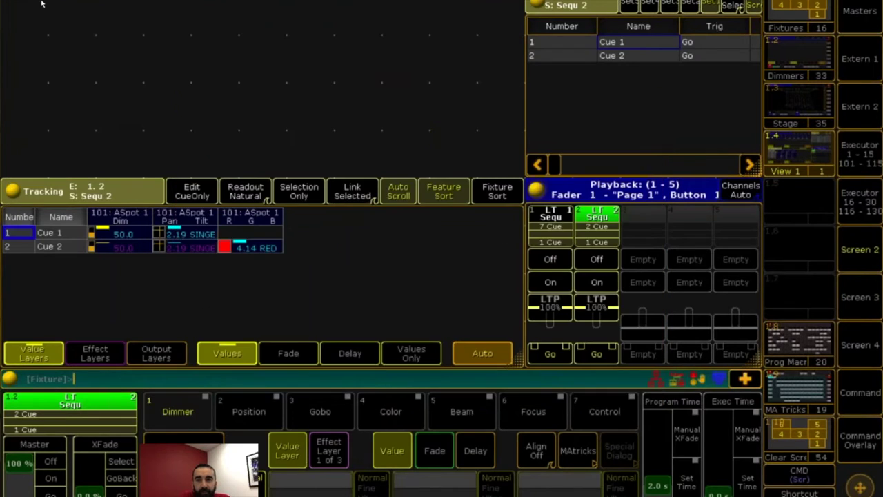
{"action": "left_click", "coordinate": [138, 108]}
{"action": "left_click", "coordinate": [400, 208]}
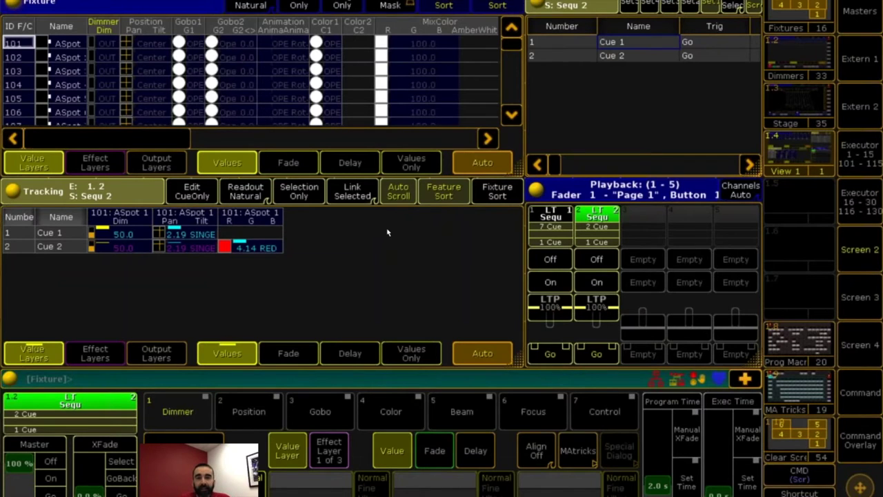
{"action": "type", "text": "s"}
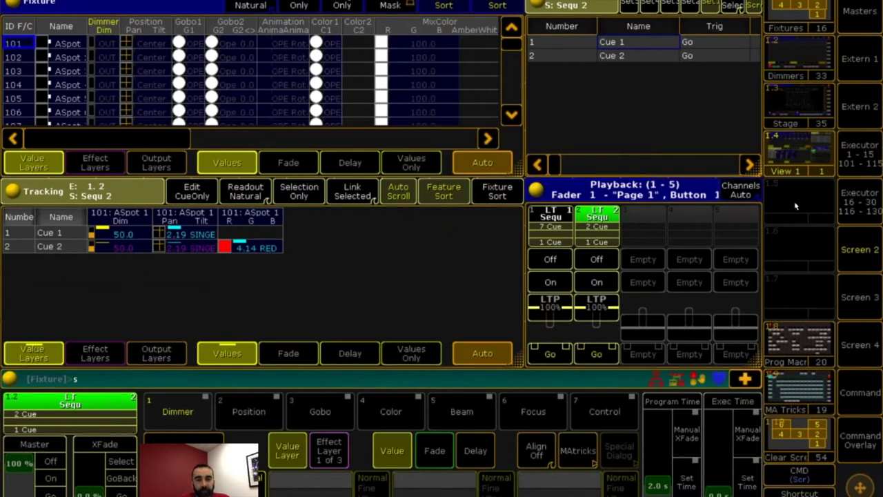
{"action": "left_click", "coordinate": [795, 205]}
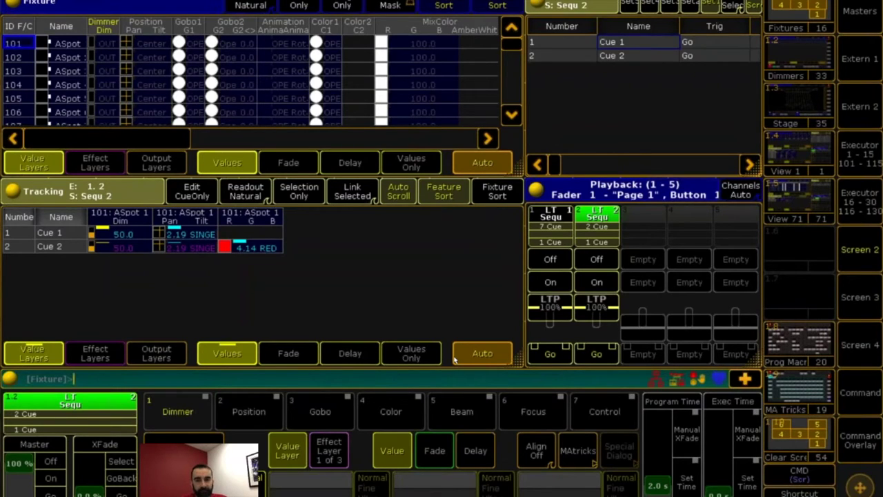
Step: Replace the Sequence 2 cue list window with a Stage View window
{"action": "left_click", "coordinate": [561, 7]}
{"action": "left_click", "coordinate": [578, 104]}
{"action": "left_click", "coordinate": [550, 16]}
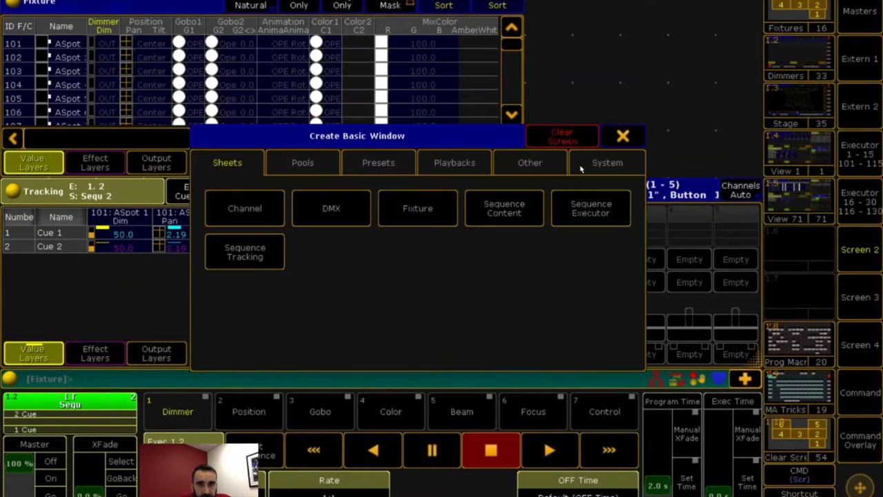
{"action": "left_click", "coordinate": [605, 166]}
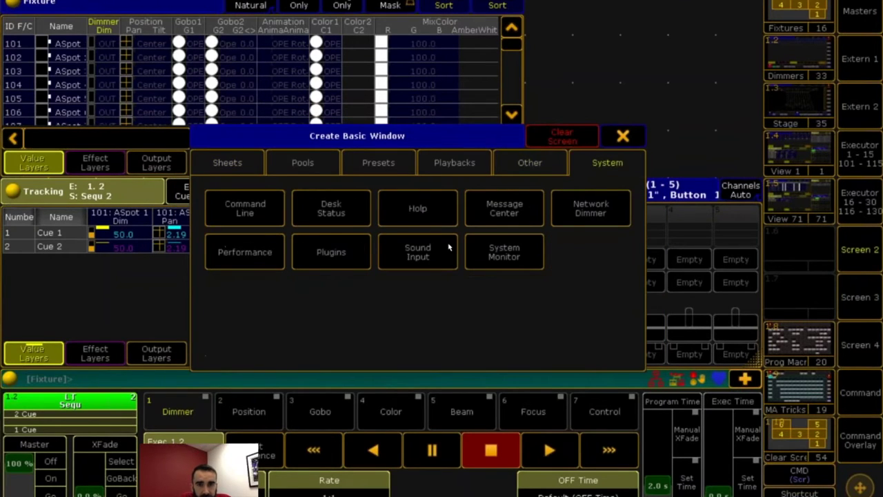
{"action": "left_click", "coordinate": [516, 169]}
{"action": "left_click", "coordinate": [495, 285]}
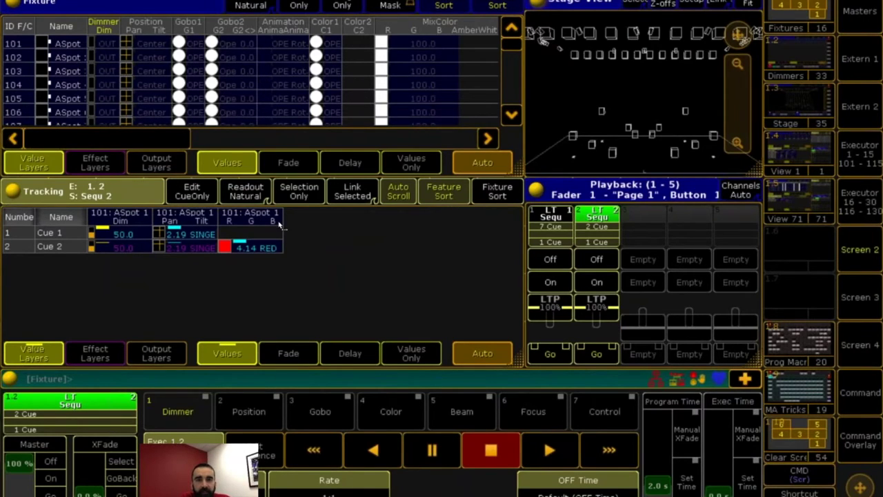
Step: Play Cue 1 and Cue 2 of Sequence 2
{"action": "left_click", "coordinate": [597, 354]}
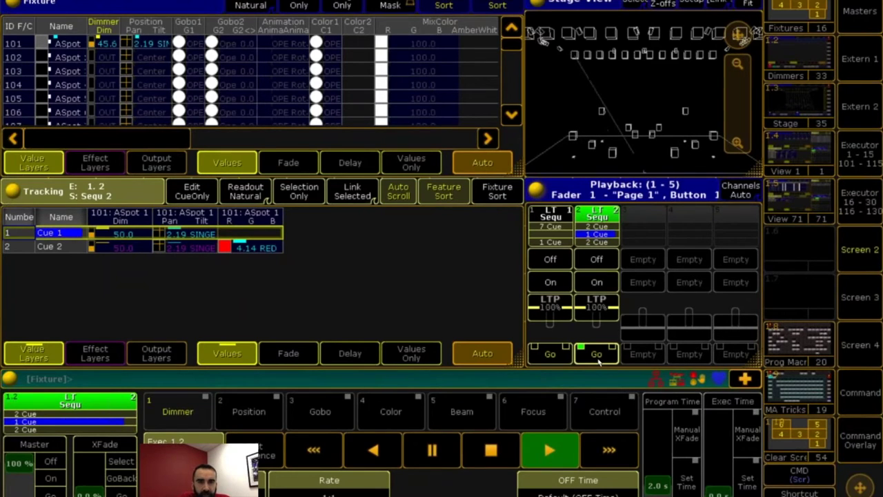
{"action": "left_click", "coordinate": [597, 355]}
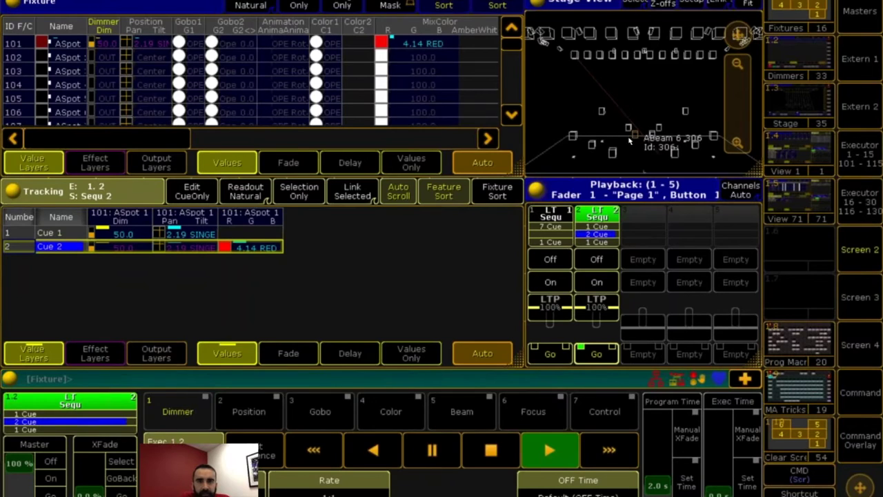
Step: Set fixture 101's dimmer to out and store it as Cue 3 of Sequence 2
{"action": "left_click", "coordinate": [43, 51]}
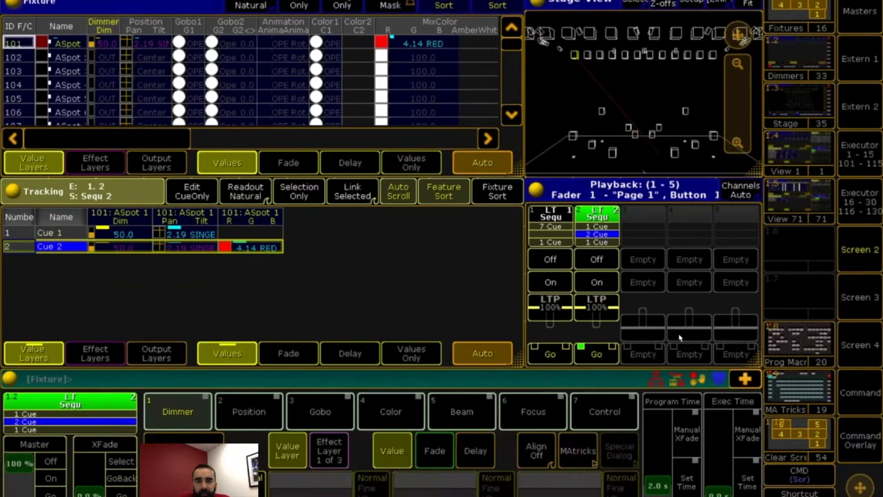
{"action": "left_click", "coordinate": [866, 433]}
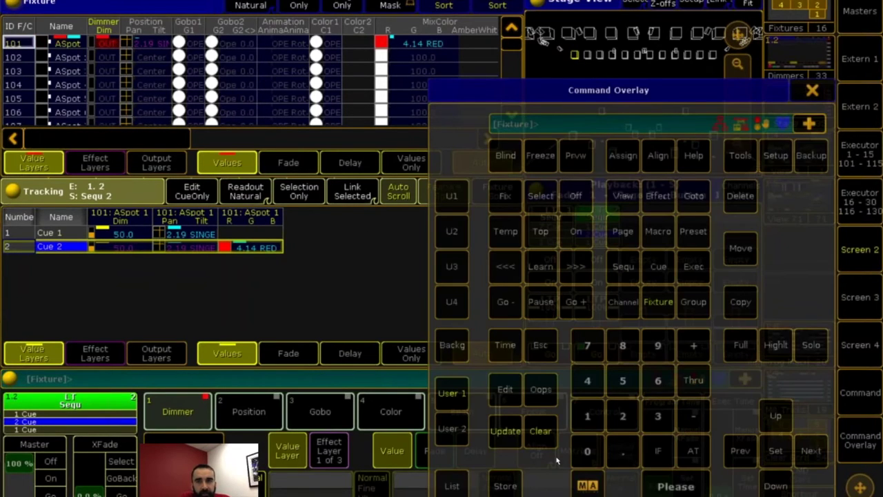
{"action": "left_click", "coordinate": [506, 485]}
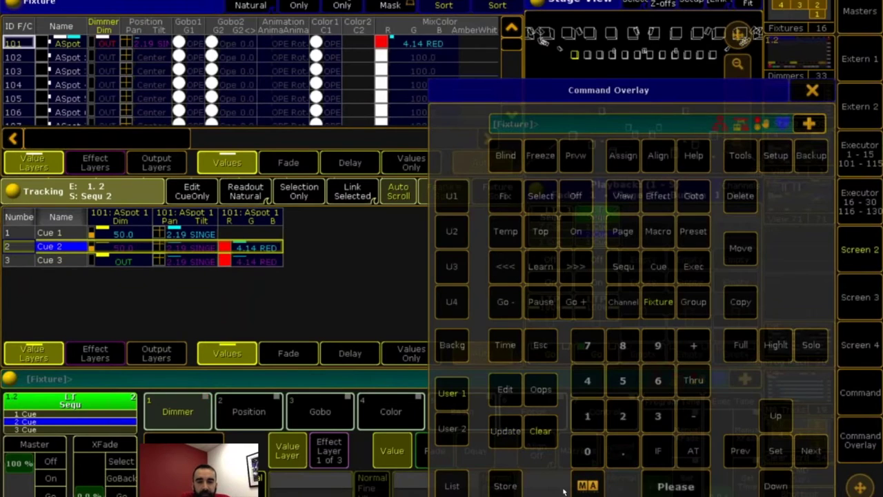
{"action": "key", "text": "Return"}
Step: Store four more consecutive cues, Cue 4 through Cue 7, in Sequence 2 without changing any values
{"action": "left_click", "coordinate": [510, 486]}
{"action": "key", "text": "Return"}
{"action": "left_click", "coordinate": [511, 487]}
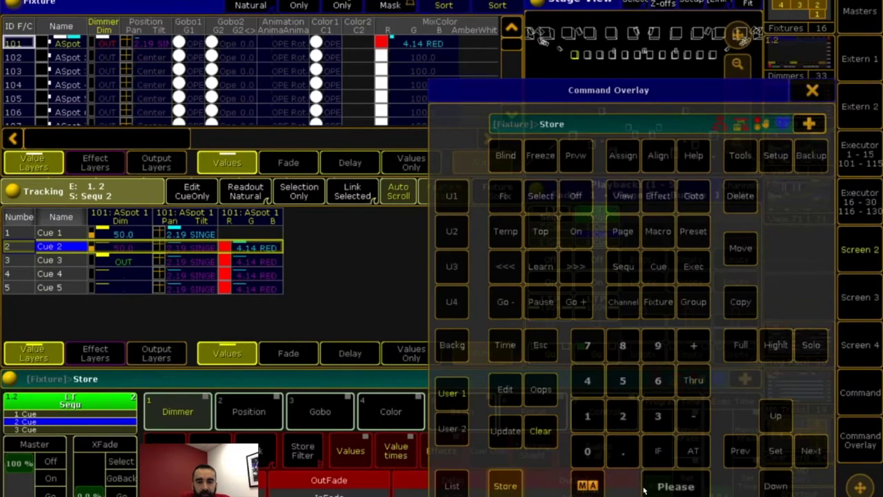
{"action": "key", "text": "Return"}
{"action": "left_click", "coordinate": [516, 486]}
{"action": "left_click", "coordinate": [675, 485]}
Step: Set fixture 101's dimmer to full, store it as Cue 8 and close the command overlay
{"action": "left_click", "coordinate": [695, 458]}
{"action": "left_click", "coordinate": [693, 452]}
{"action": "left_click", "coordinate": [506, 486]}
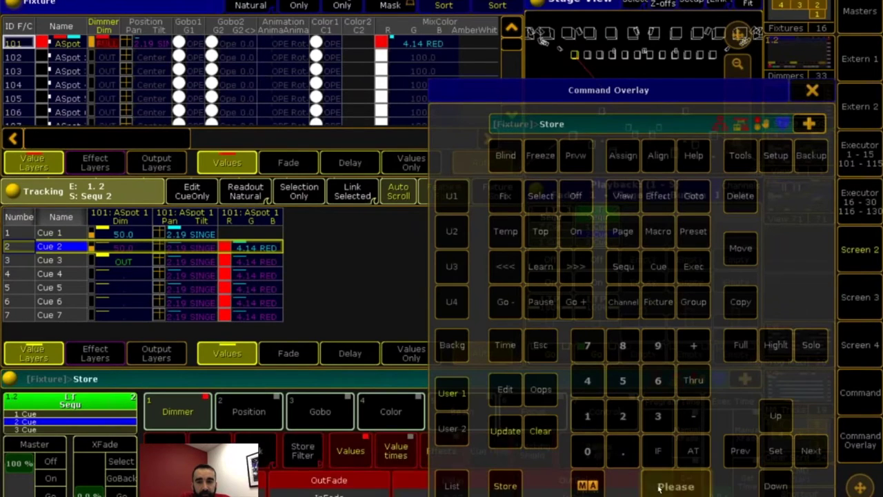
{"action": "left_click", "coordinate": [675, 486]}
{"action": "left_click", "coordinate": [802, 90]}
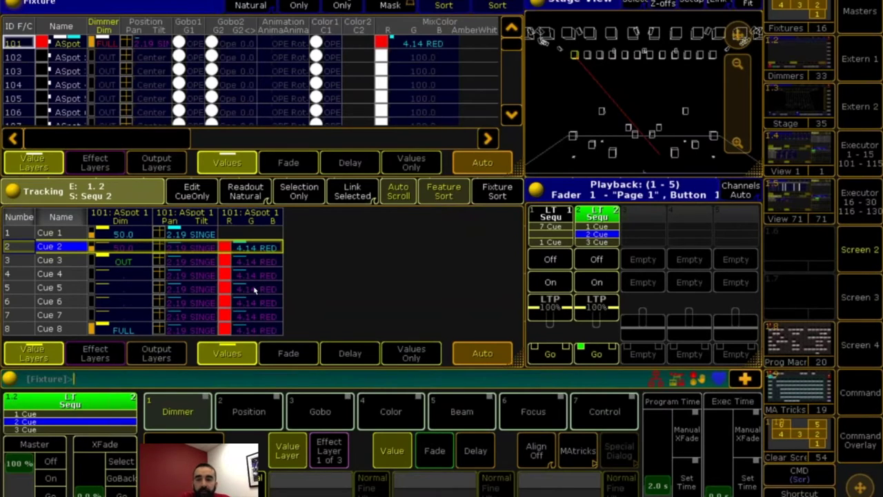
Step: Advance Sequence 2 from Cue 2 to Cue 5
{"action": "left_click", "coordinate": [596, 354]}
{"action": "left_click", "coordinate": [596, 354]}
{"action": "left_click", "coordinate": [596, 354]}
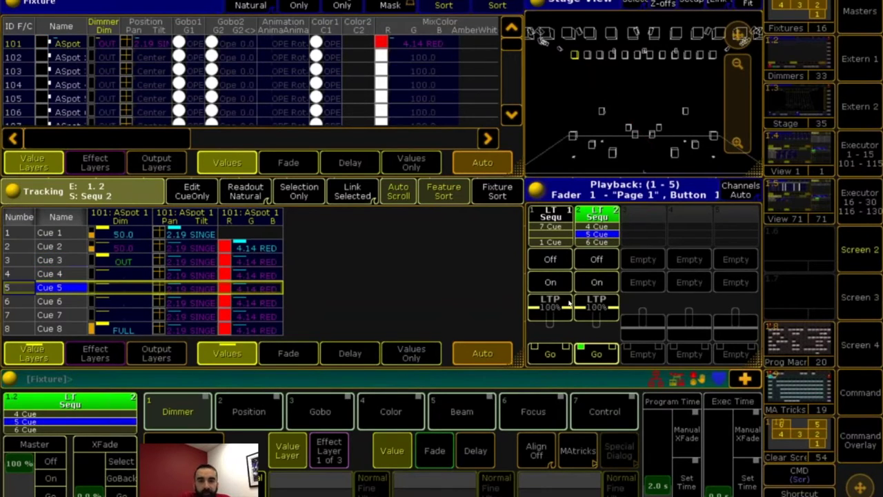
Step: Change the On button function of Sequence 2's executor to GoBack and close the assignment window
{"action": "left_click", "coordinate": [597, 220]}
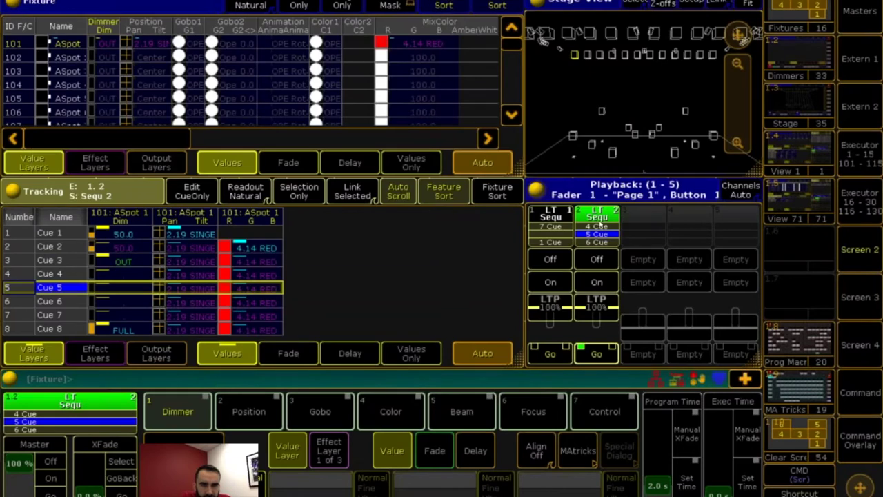
{"action": "left_click", "coordinate": [707, 13]}
{"action": "left_click", "coordinate": [57, 107]}
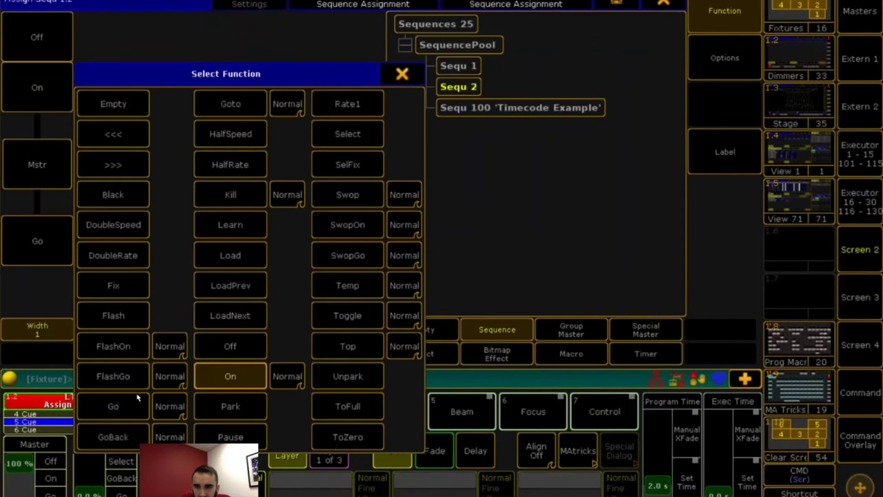
{"action": "left_click", "coordinate": [121, 436]}
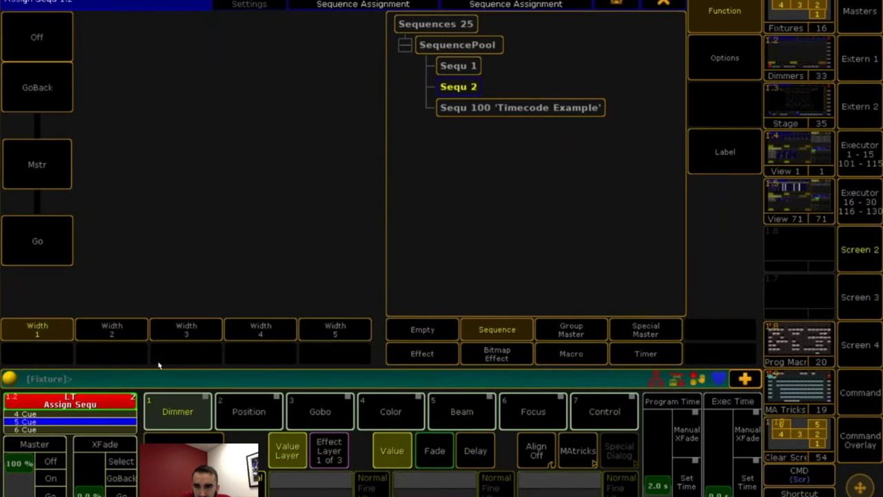
{"action": "left_click", "coordinate": [660, 4]}
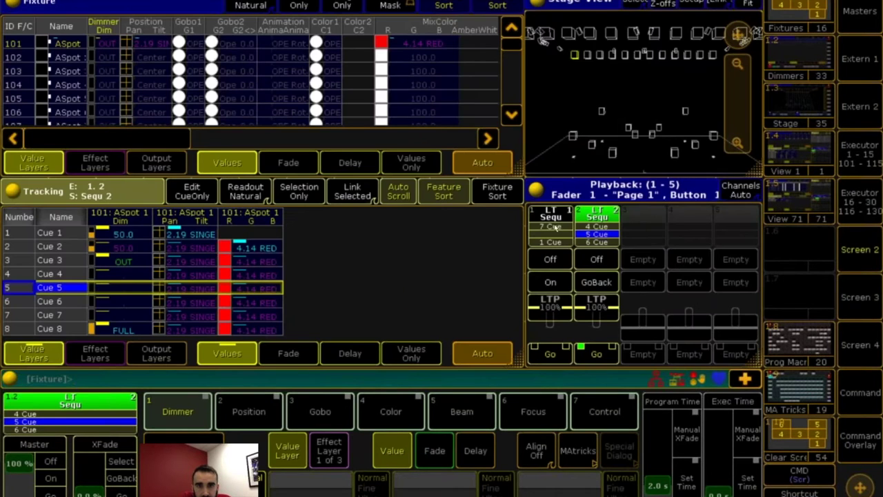
Step: Step Sequence 2 back to Cue 2, apply the CYAN color preset to fixture 101, and return to the tracking view
{"action": "left_click", "coordinate": [599, 282]}
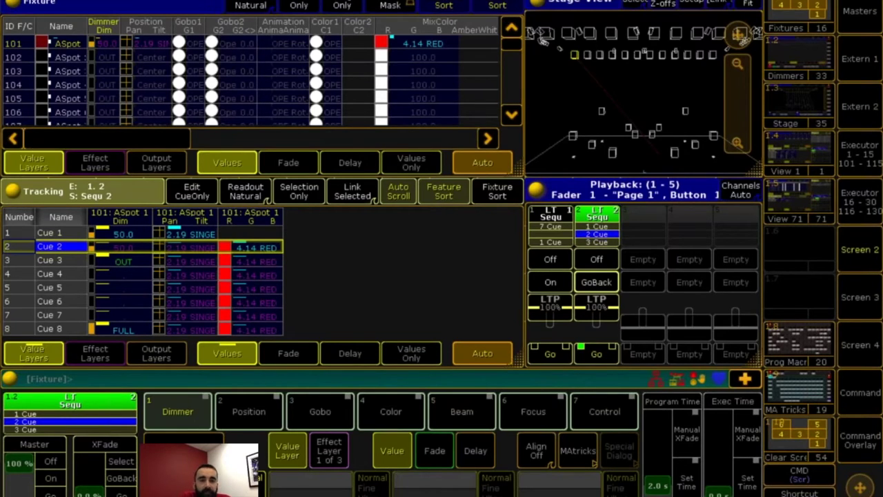
{"action": "left_click", "coordinate": [862, 349]}
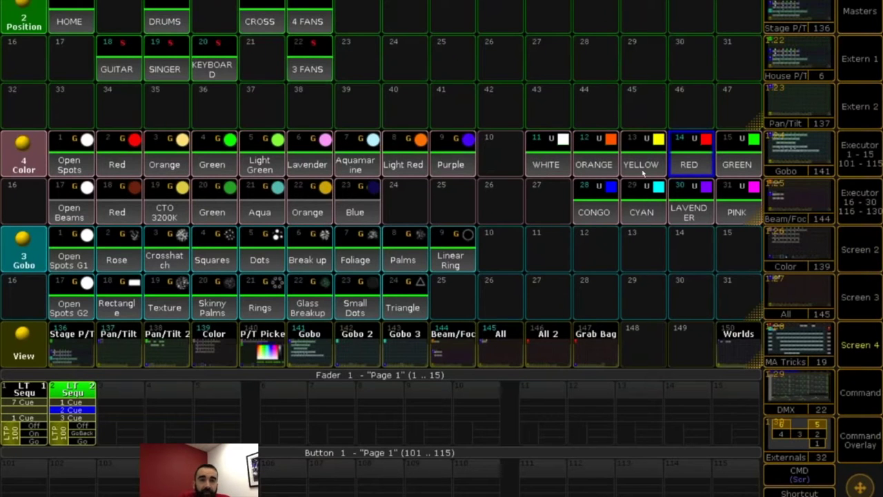
{"action": "left_click", "coordinate": [641, 202]}
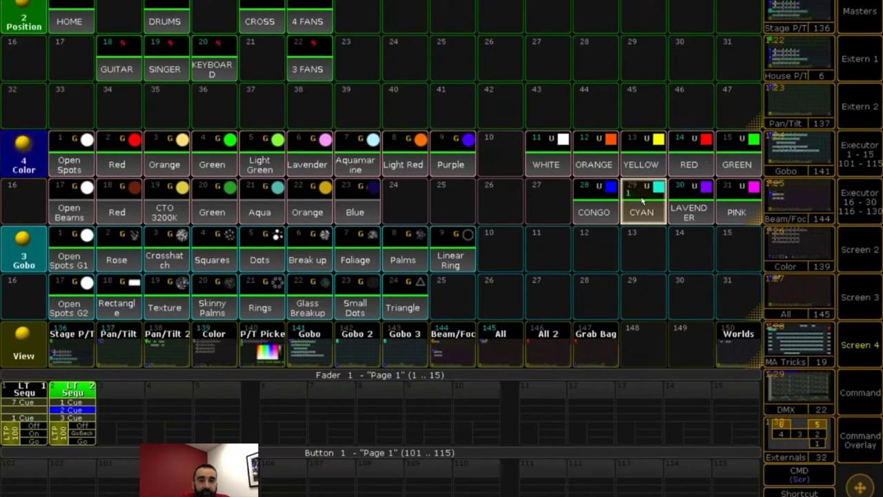
{"action": "left_click", "coordinate": [859, 409]}
{"action": "left_click", "coordinate": [857, 247]}
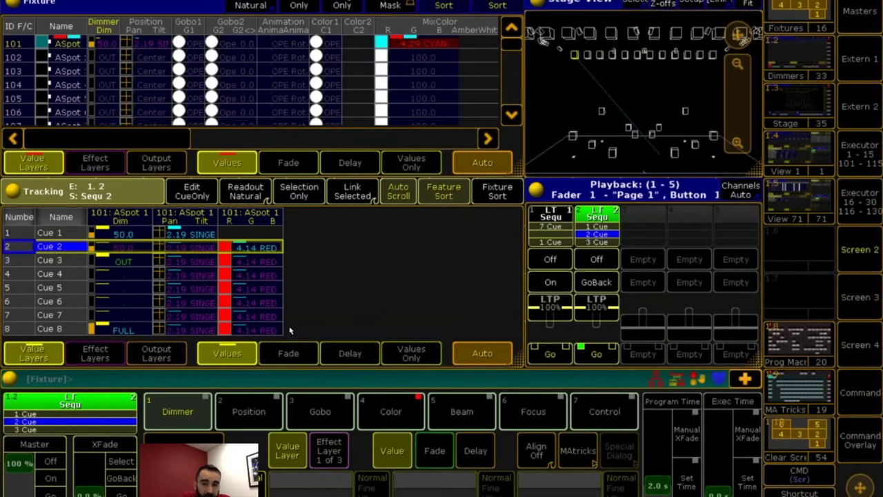
Step: Update Cue 2 of Sequence 2 with the cyan color using the Tracking Update mode
{"action": "left_click", "coordinate": [856, 443]}
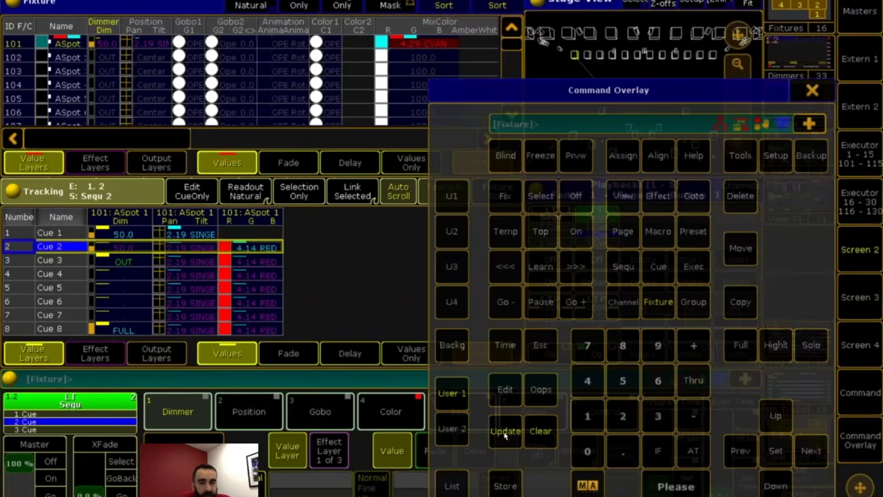
{"action": "left_click", "coordinate": [506, 432]}
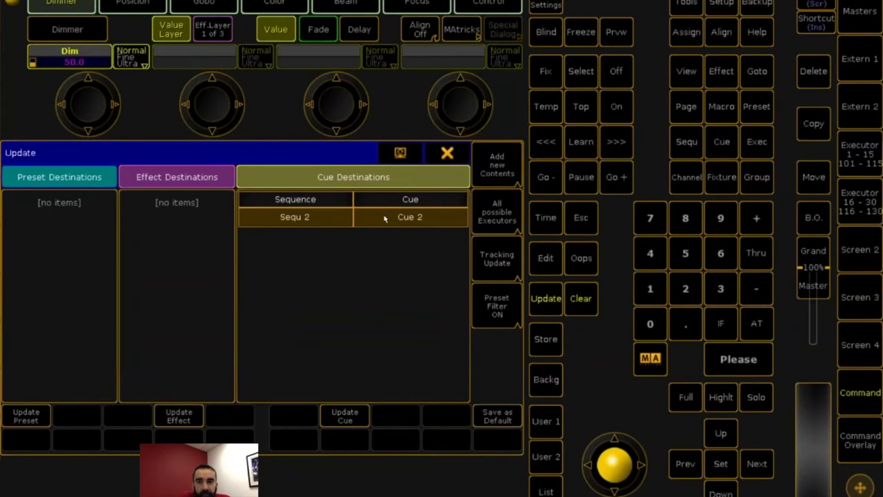
{"action": "left_click", "coordinate": [345, 414]}
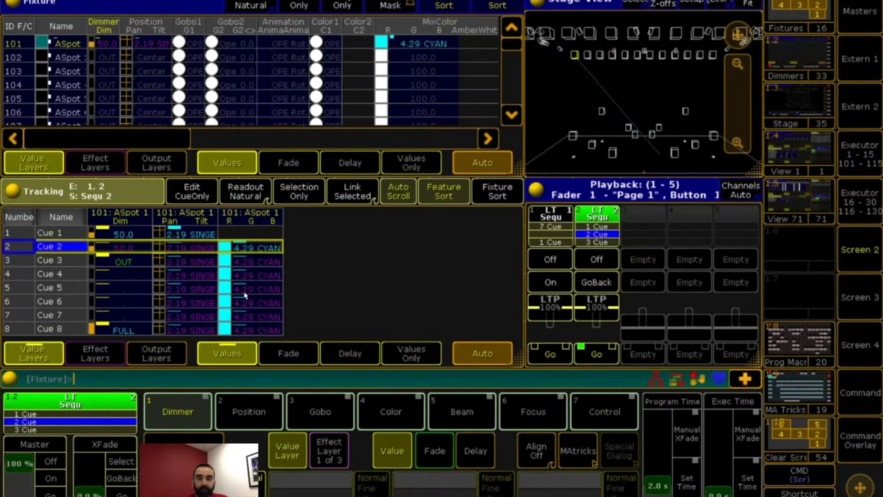
Step: Undo the last update of Cue 2 in Sequence 2
{"action": "left_click", "coordinate": [860, 436]}
{"action": "left_click", "coordinate": [541, 389]}
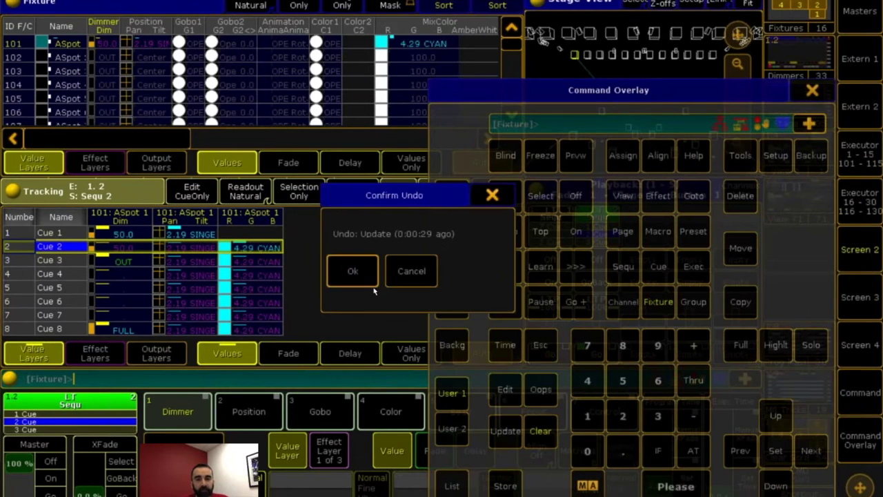
{"action": "left_click", "coordinate": [369, 280]}
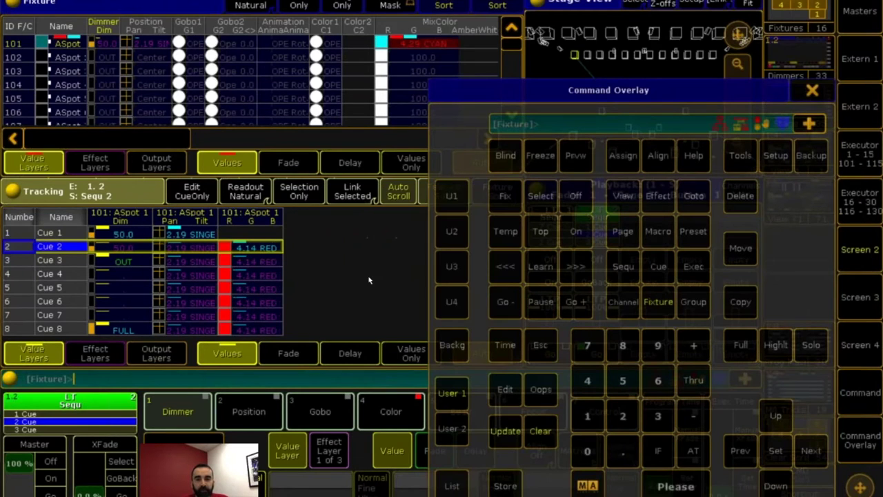
Step: Update Cue 2 of Sequence 2 with the cyan color using the Update Tracking Shield mode, and return to the tracking view
{"action": "left_click", "coordinate": [511, 431]}
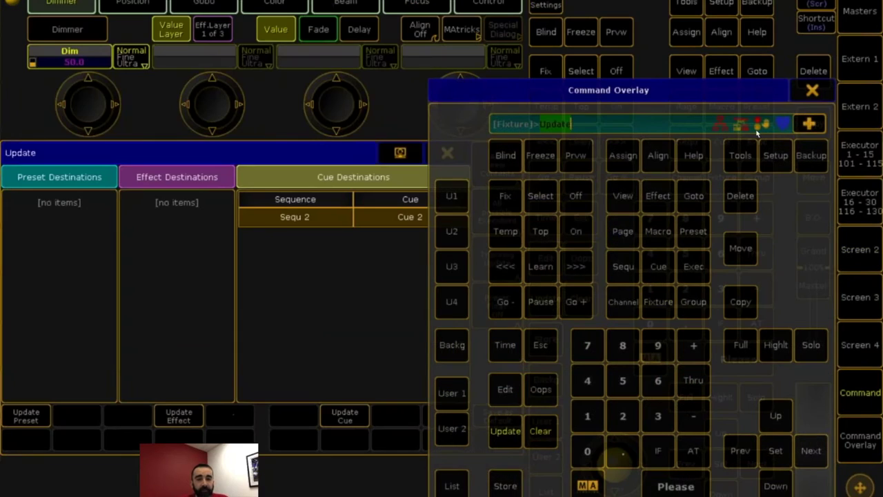
{"action": "left_click", "coordinate": [814, 90]}
{"action": "left_click", "coordinate": [491, 269]}
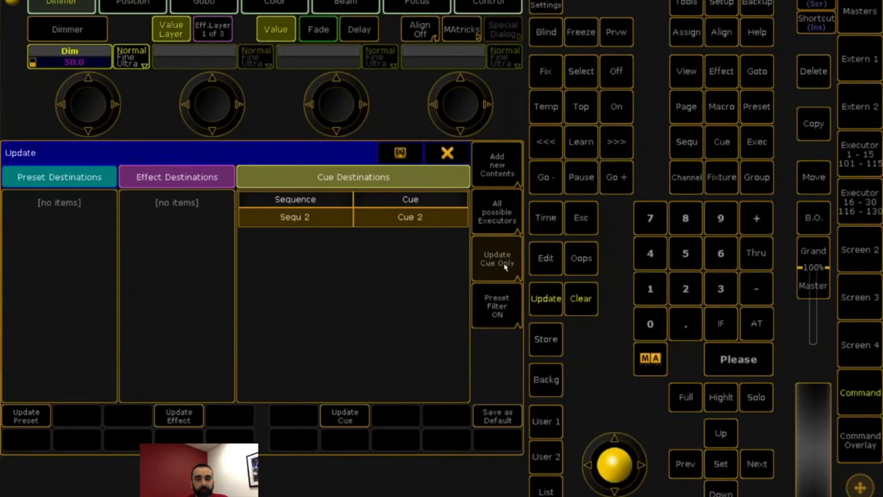
{"action": "left_click", "coordinate": [502, 269]}
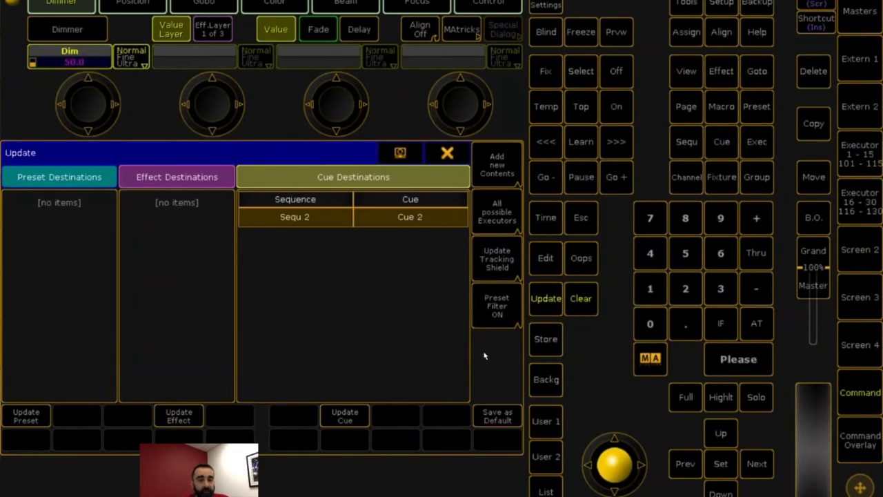
{"action": "key", "text": "BackSpace"}
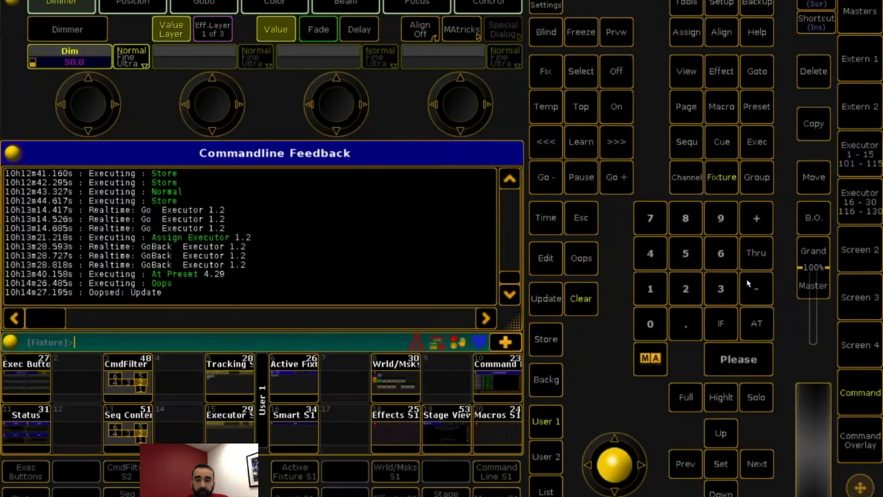
{"action": "left_click", "coordinate": [845, 259]}
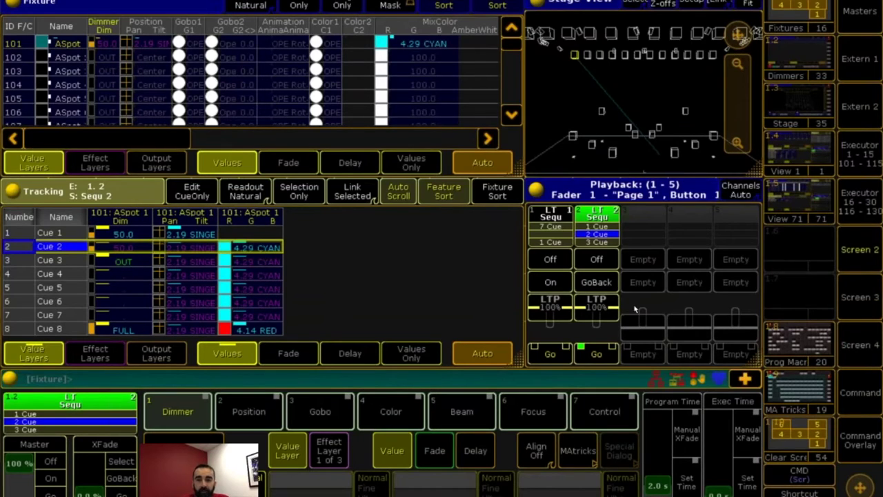
Step: Advance Sequence 2 from Cue 2 through to Cue 8 to check fixture 101's color in each cue
{"action": "left_click", "coordinate": [604, 353]}
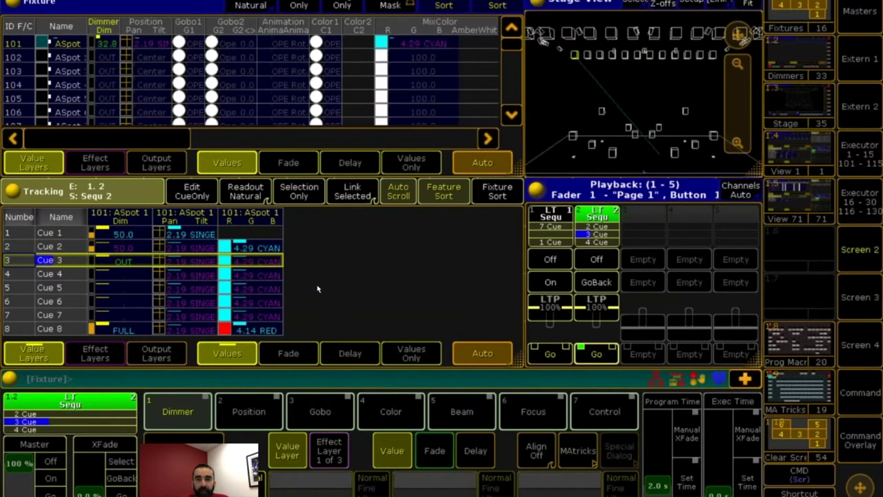
{"action": "left_click", "coordinate": [607, 355]}
{"action": "left_click", "coordinate": [607, 354]}
{"action": "left_click", "coordinate": [607, 354]}
{"action": "left_click", "coordinate": [607, 354]}
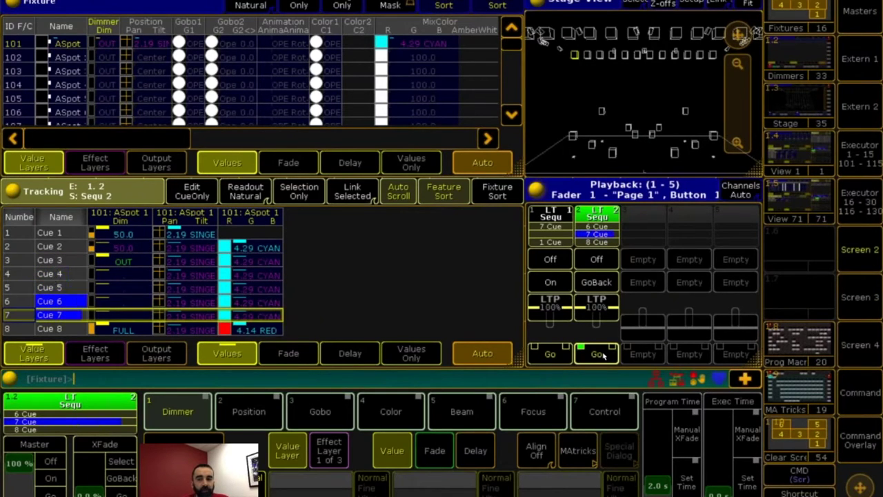
{"action": "left_click", "coordinate": [600, 354]}
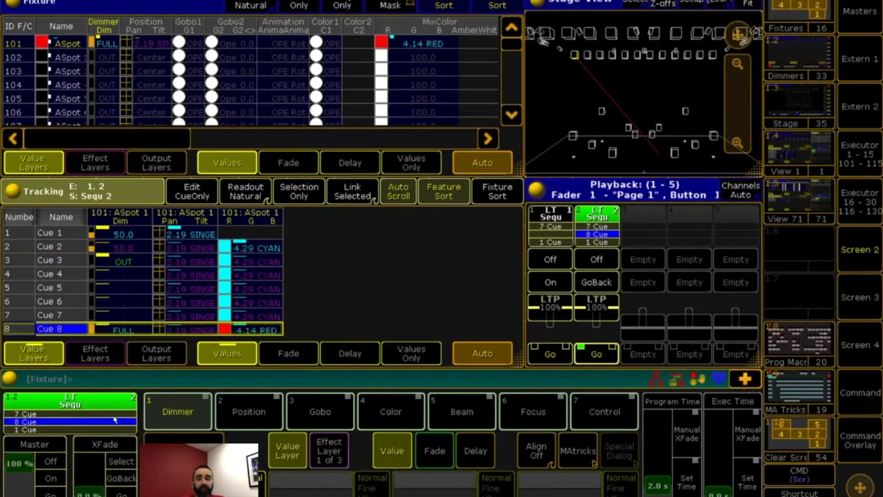
Step: Set the MIB option of Cue 8 in Sequence 2 to Early and close the sequence editor
{"action": "left_click", "coordinate": [106, 421]}
{"action": "left_click_drag", "start_coordinate": [61, 391], "coordinate": [172, 391]}
{"action": "left_click", "coordinate": [357, 308]}
{"action": "left_click", "coordinate": [357, 309]}
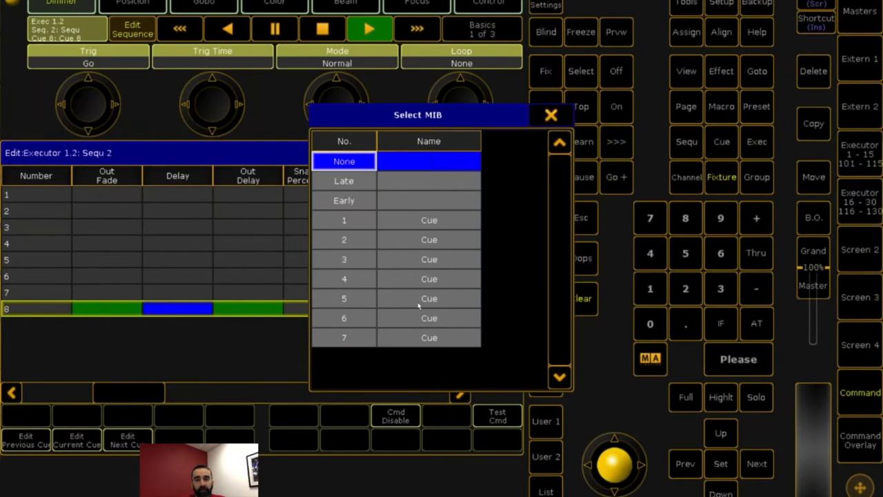
{"action": "left_click", "coordinate": [345, 200]}
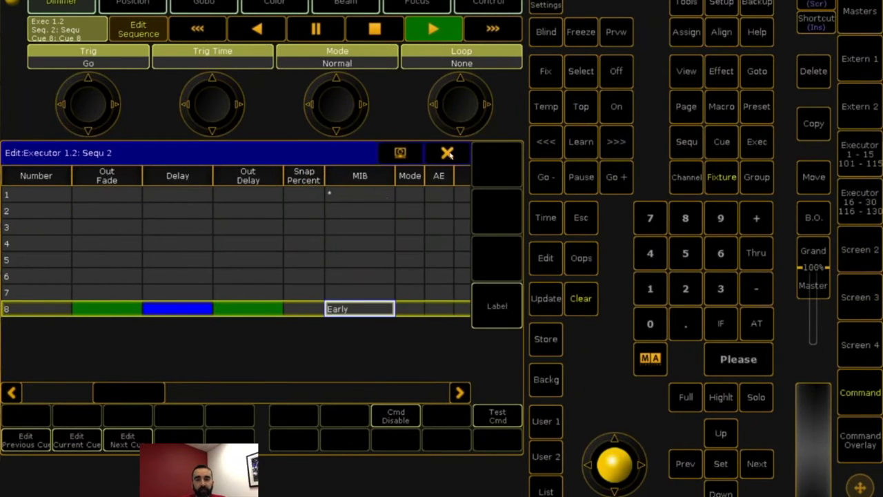
{"action": "left_click", "coordinate": [346, 310]}
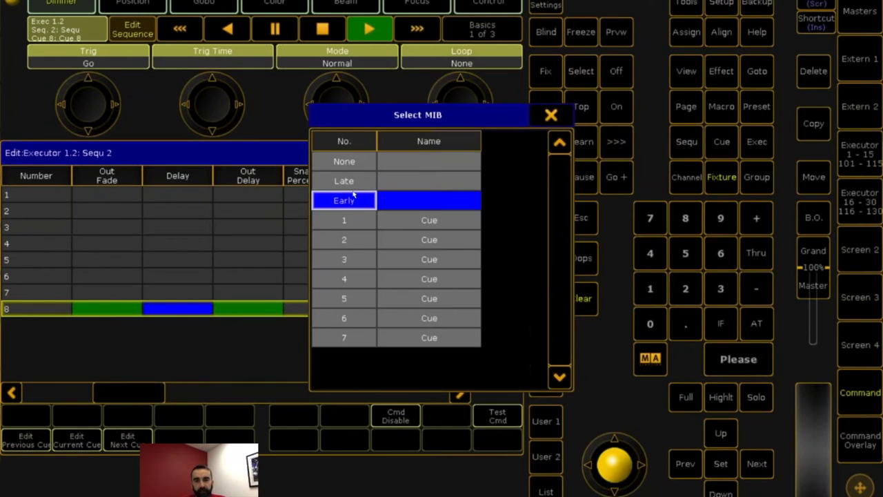
{"action": "left_click", "coordinate": [355, 201]}
{"action": "left_click", "coordinate": [448, 152]}
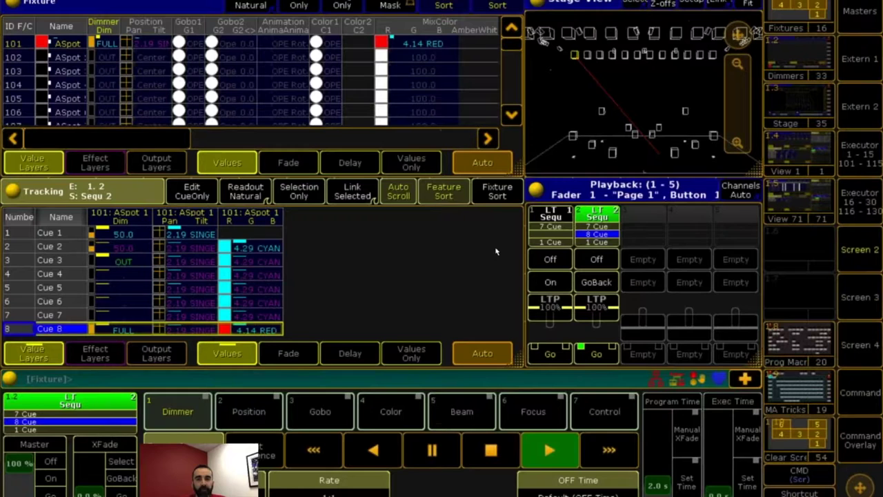
Step: Turn Sequence 2 off and play it from Cue 1 through Cue 8 to check when fixture 101 changes color
{"action": "left_click", "coordinate": [597, 267]}
{"action": "left_click", "coordinate": [597, 354]}
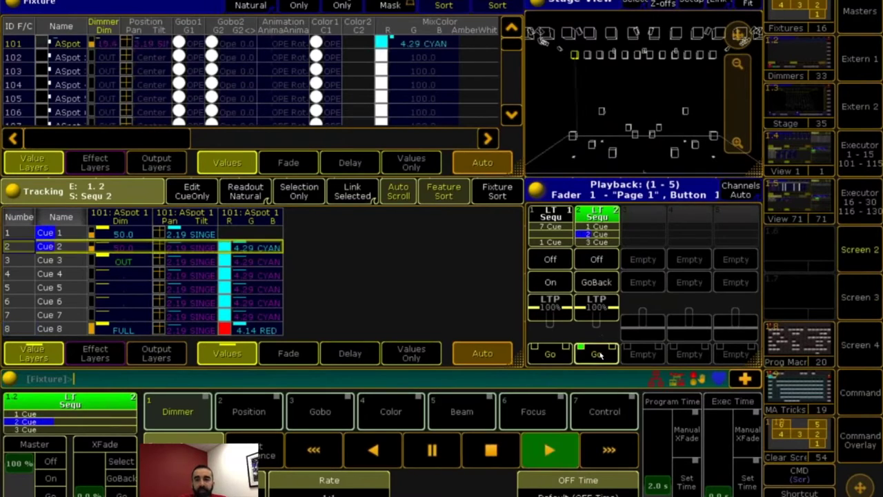
{"action": "left_click", "coordinate": [597, 355]}
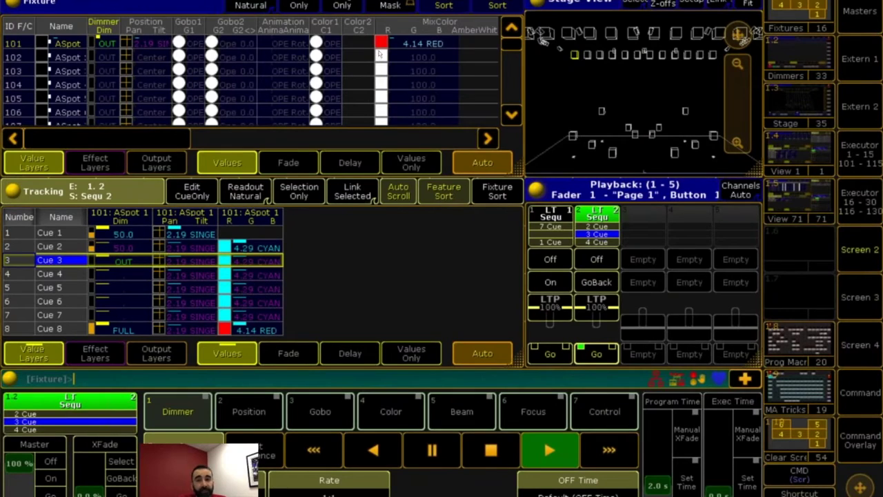
{"action": "left_click", "coordinate": [602, 357]}
{"action": "left_click", "coordinate": [603, 356]}
{"action": "left_click", "coordinate": [603, 356]}
{"action": "left_click", "coordinate": [602, 355]}
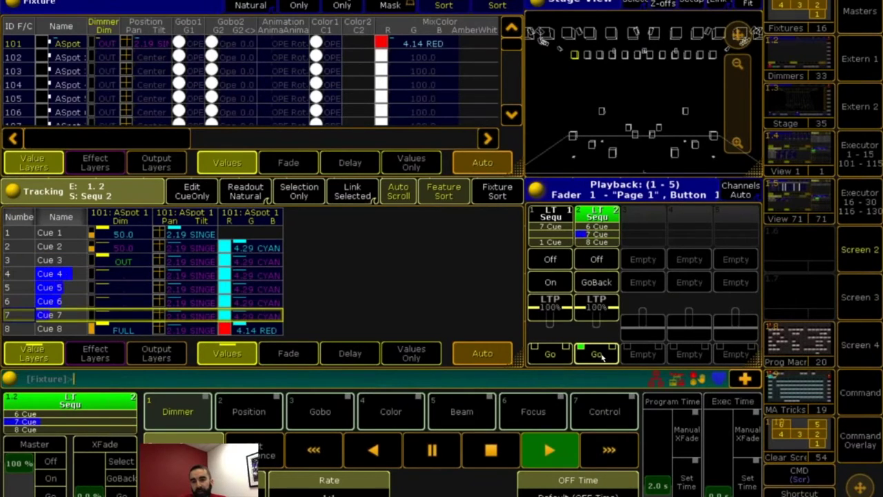
{"action": "left_click", "coordinate": [602, 356]}
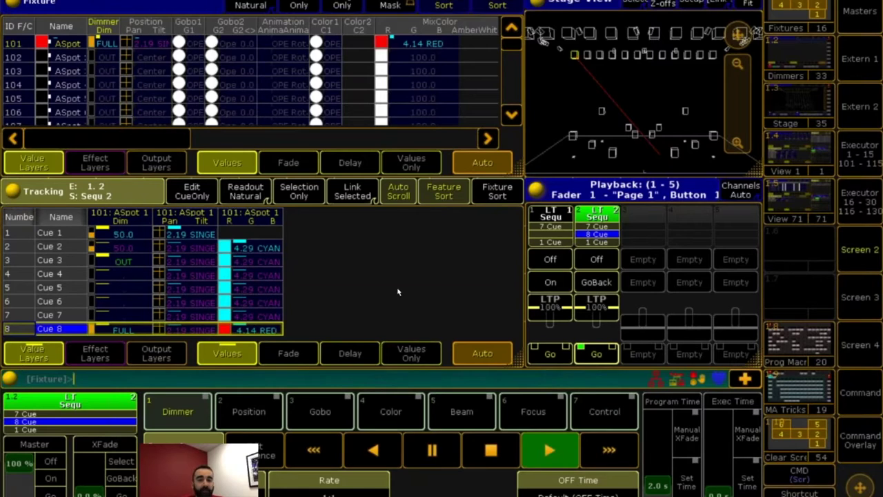
Step: Delete fixture 101's red color value from Cue 8 in the tracking sheet of Sequence 2
{"action": "right_click", "coordinate": [247, 334]}
{"action": "left_click", "coordinate": [577, 162]}
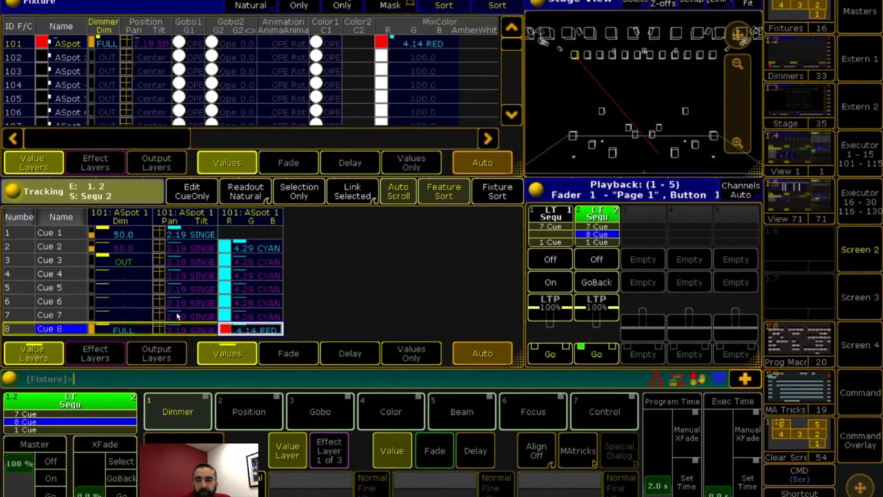
{"action": "left_click", "coordinate": [245, 332]}
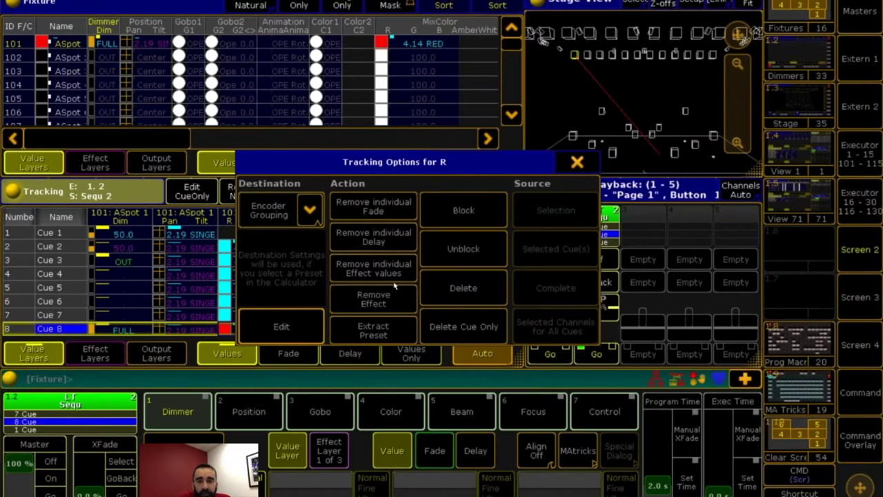
{"action": "left_click", "coordinate": [447, 284]}
{"action": "left_click", "coordinate": [541, 216]}
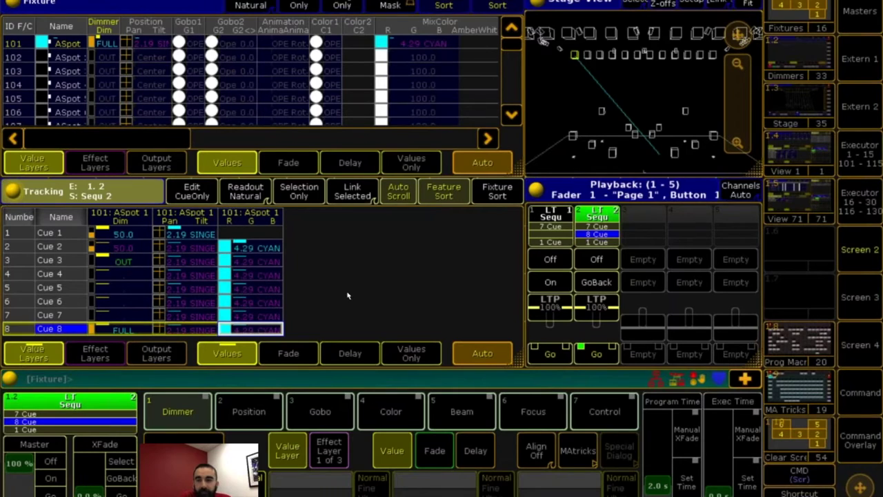
Step: Bring Sequence 2 around to Cue 2, apply the GREEN color preset to fixture 101, and switch to the command screen
{"action": "left_click", "coordinate": [596, 353]}
{"action": "left_click", "coordinate": [596, 353]}
{"action": "left_click", "coordinate": [596, 353]}
{"action": "left_click", "coordinate": [597, 282]}
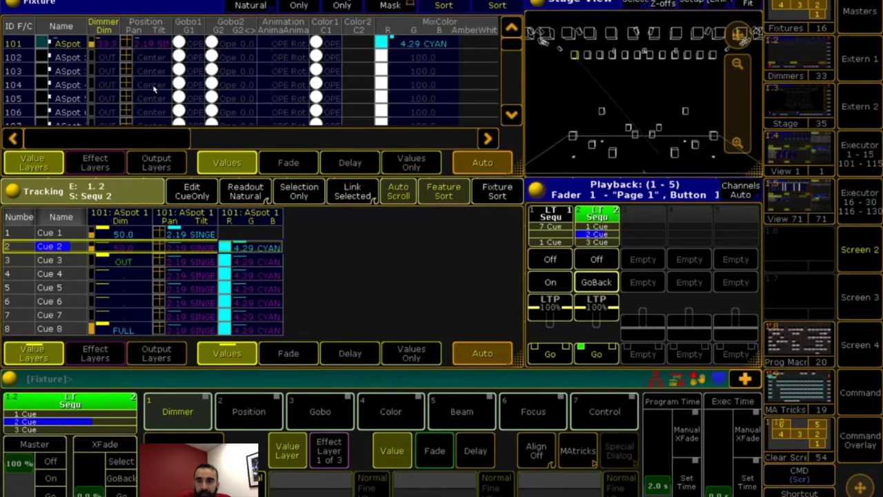
{"action": "left_click", "coordinate": [856, 348]}
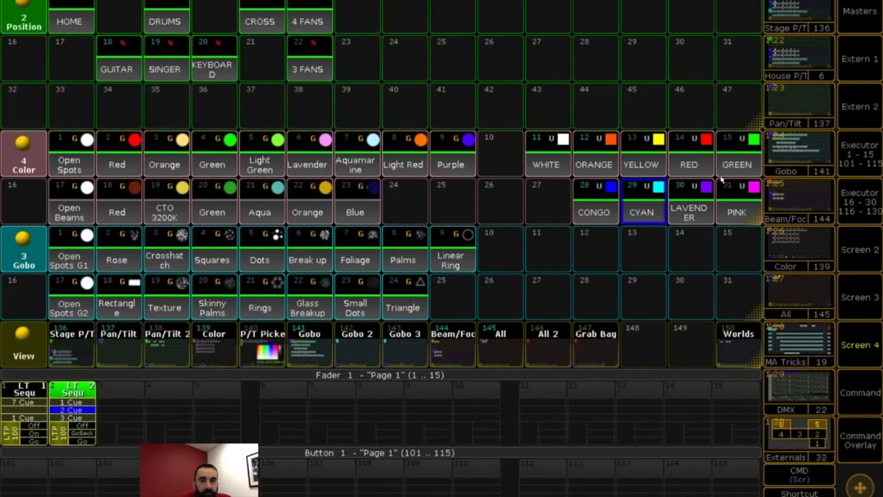
{"action": "left_click", "coordinate": [855, 392]}
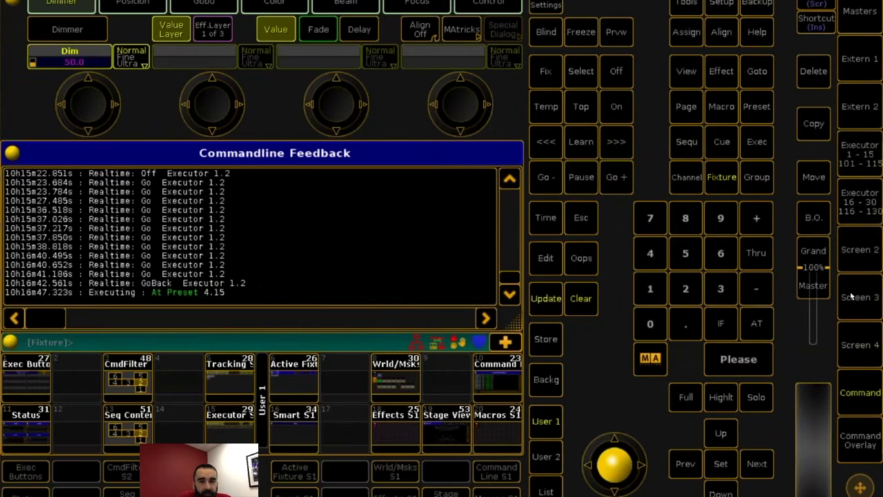
Step: Merge fixture 101's green color into Cue 2 of Sequence 2 with Tracking Shield enabled
{"action": "left_click", "coordinate": [856, 249]}
{"action": "left_click", "coordinate": [788, 445]}
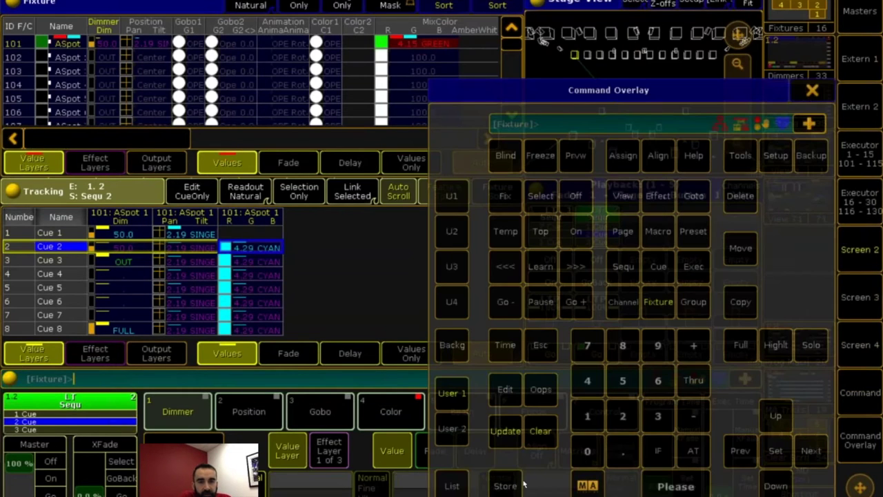
{"action": "left_click", "coordinate": [505, 486]}
{"action": "left_click", "coordinate": [623, 416]}
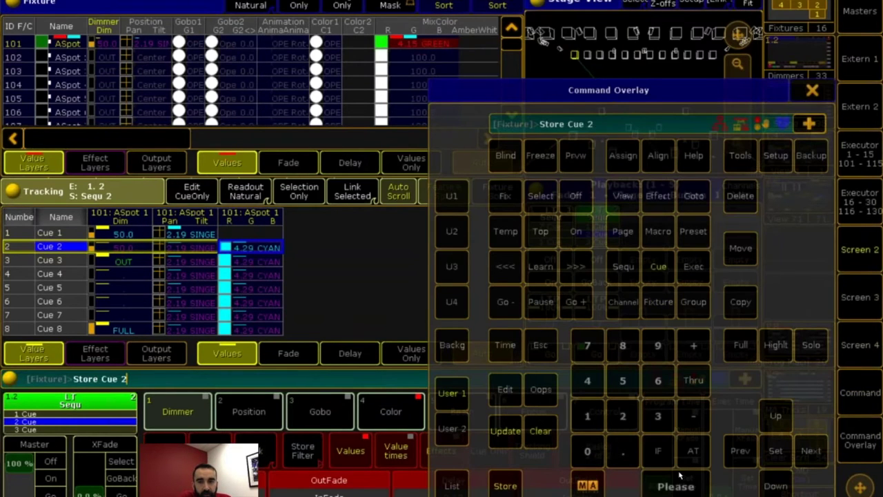
{"action": "left_click", "coordinate": [675, 486]}
{"action": "left_click", "coordinate": [393, 249]}
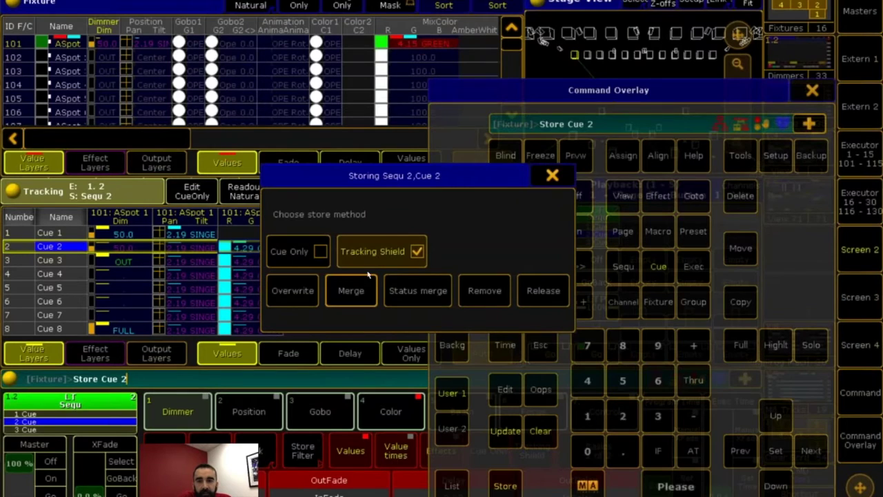
{"action": "left_click", "coordinate": [366, 289]}
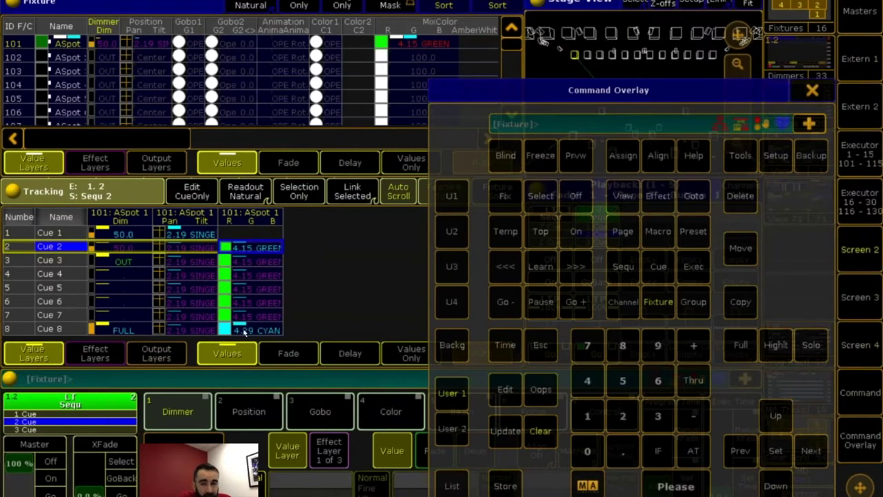
Step: Apply the KEYBOARD position preset to fixture 101 and return to the tracking sheet
{"action": "left_click", "coordinate": [863, 298]}
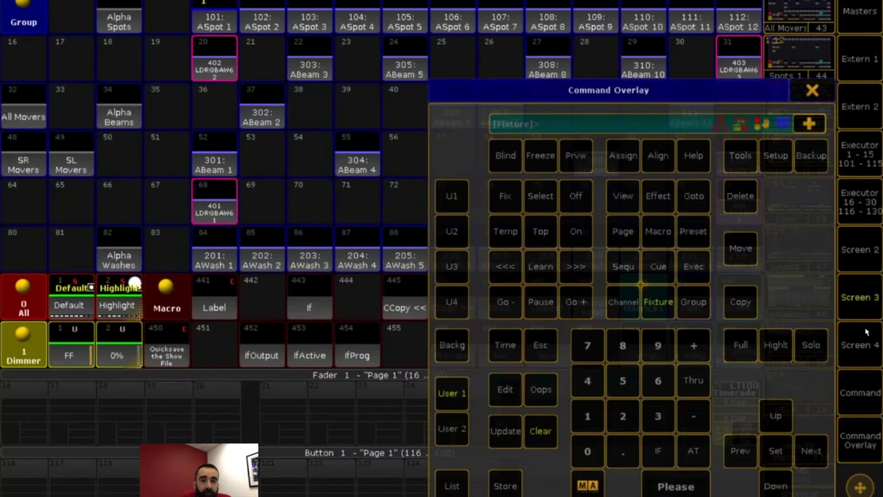
{"action": "left_click", "coordinate": [860, 344]}
{"action": "left_click", "coordinate": [200, 63]}
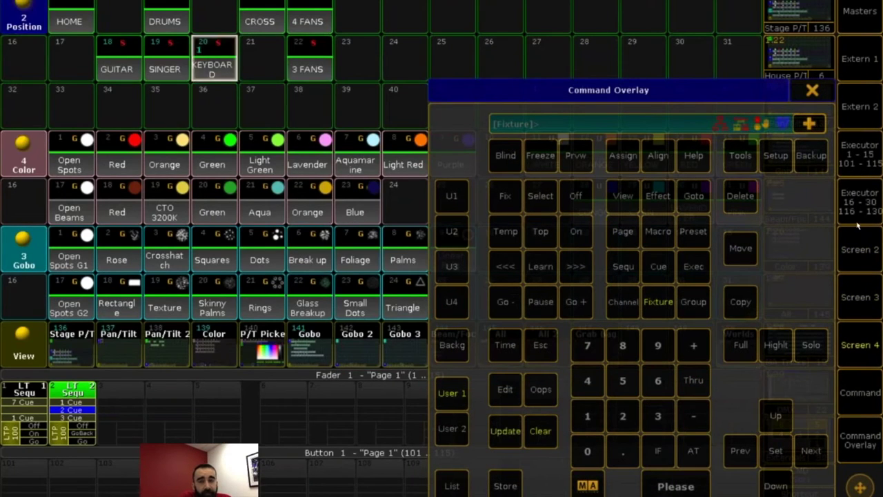
{"action": "left_click", "coordinate": [860, 251]}
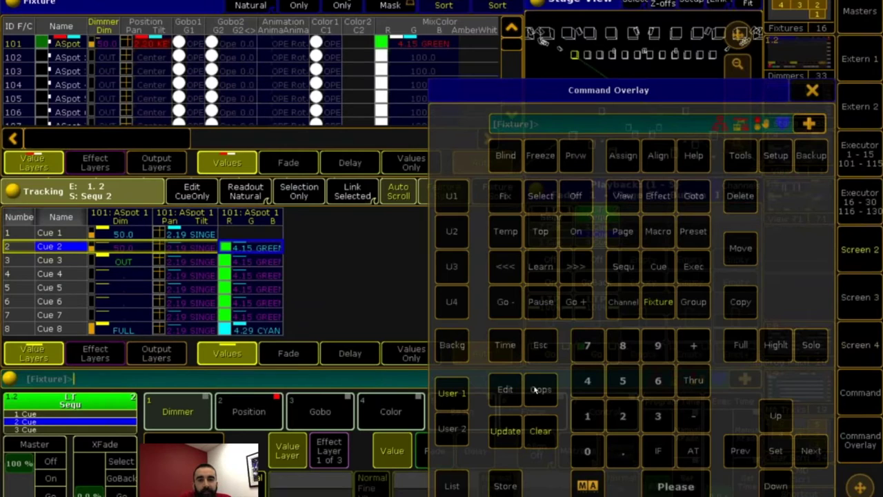
Step: Store the new position into Cue 2 of Sequence 2, merging with Tracking Shield enabled
{"action": "left_click", "coordinate": [505, 486]}
{"action": "left_click", "coordinate": [658, 267]}
{"action": "left_click", "coordinate": [622, 415]}
{"action": "left_click", "coordinate": [675, 486]}
{"action": "left_click", "coordinate": [387, 254]}
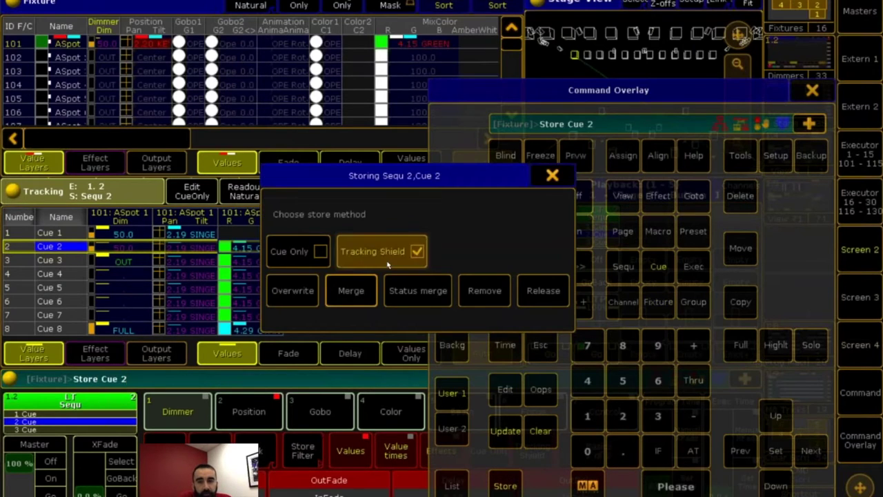
{"action": "left_click", "coordinate": [350, 290]}
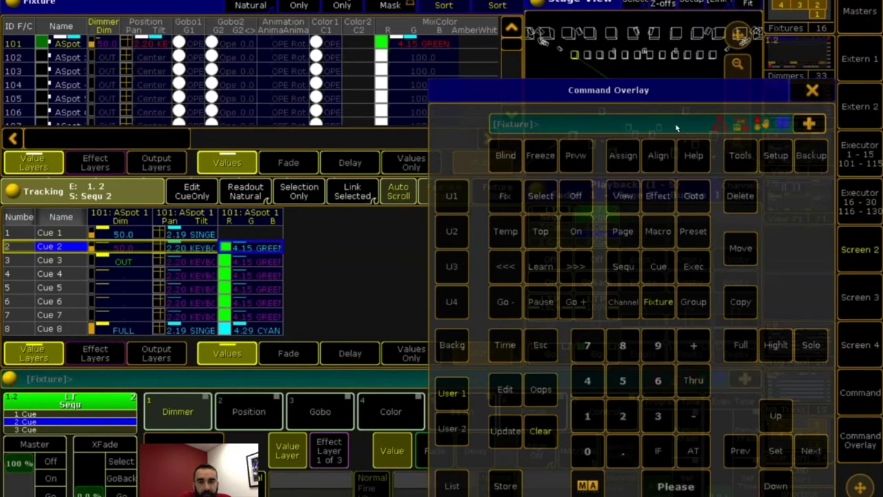
Step: Play Sequence 2 from Cue 3 through Cue 8 to check fixture 101's position and color, clearing the fixture selection along the way
{"action": "left_click", "coordinate": [812, 90]}
{"action": "left_click", "coordinate": [596, 354]}
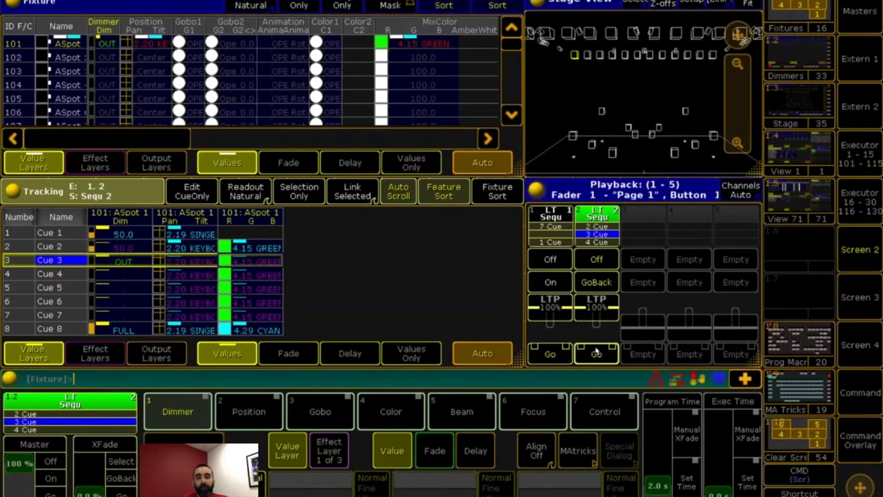
{"action": "left_click", "coordinate": [597, 353]}
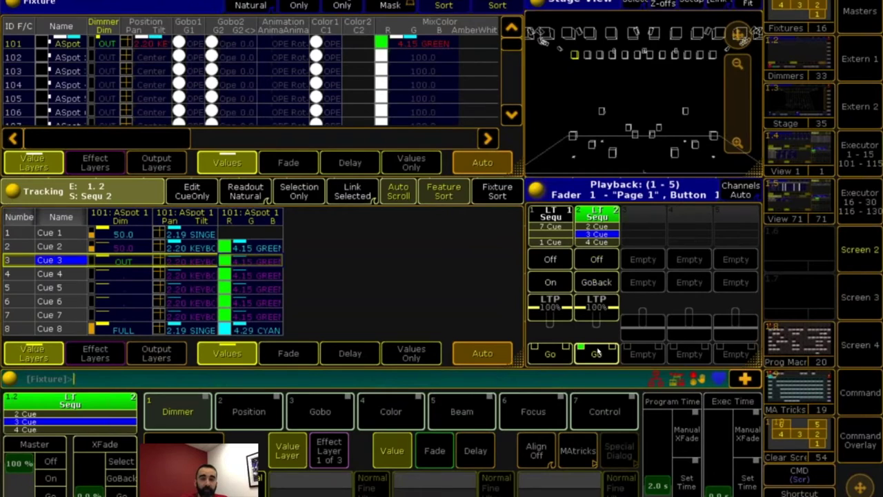
{"action": "left_click", "coordinate": [597, 352]}
{"action": "left_click", "coordinate": [598, 353]}
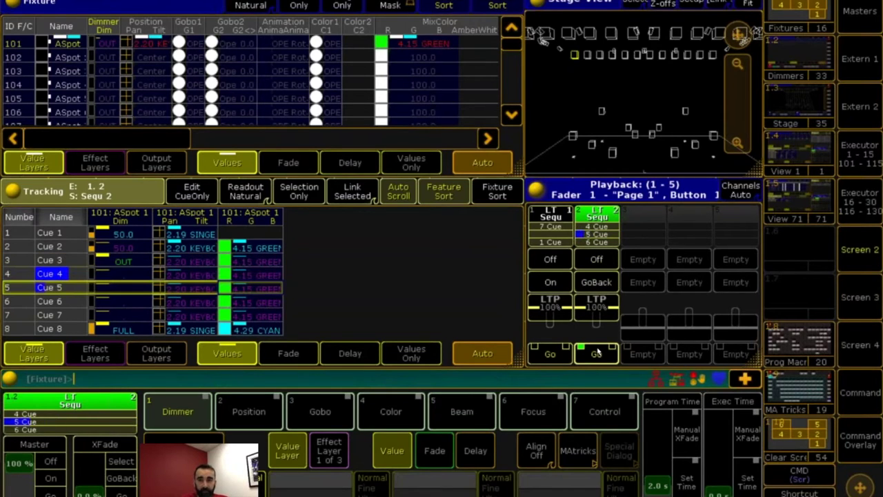
{"action": "left_click", "coordinate": [859, 436]}
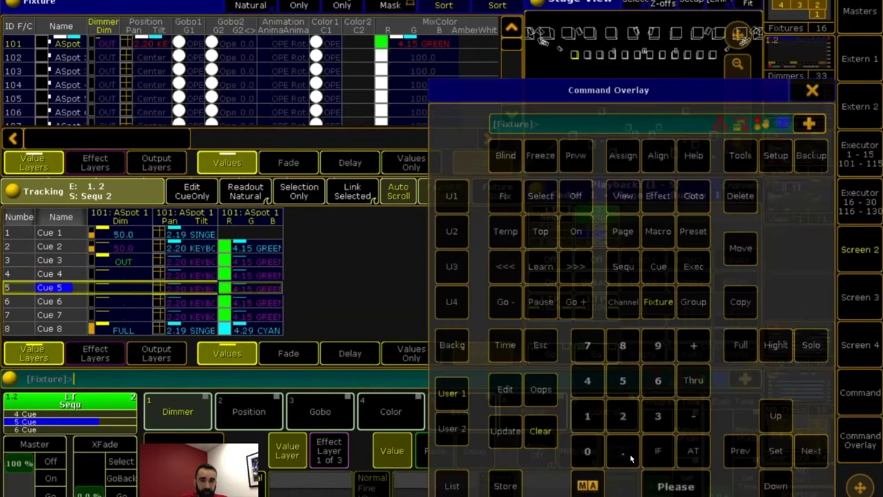
{"action": "left_click", "coordinate": [541, 431]}
{"action": "key", "text": "Escape"}
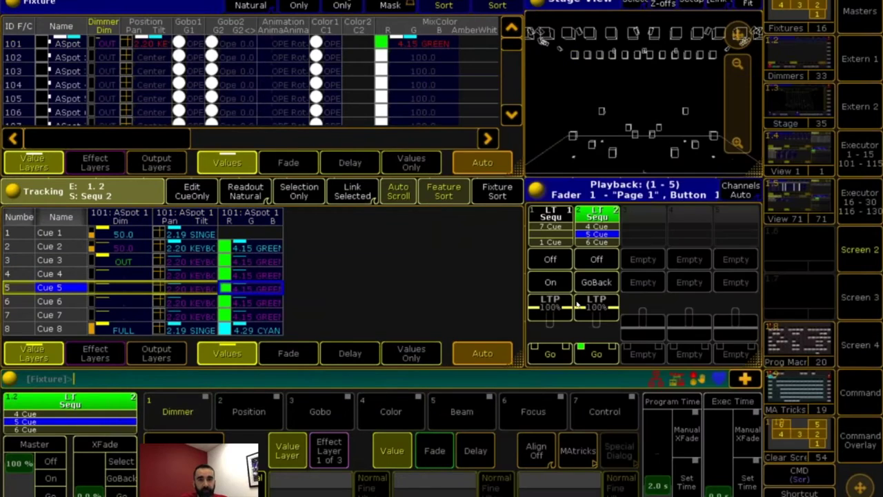
{"action": "left_click", "coordinate": [604, 352]}
{"action": "left_click", "coordinate": [603, 352]}
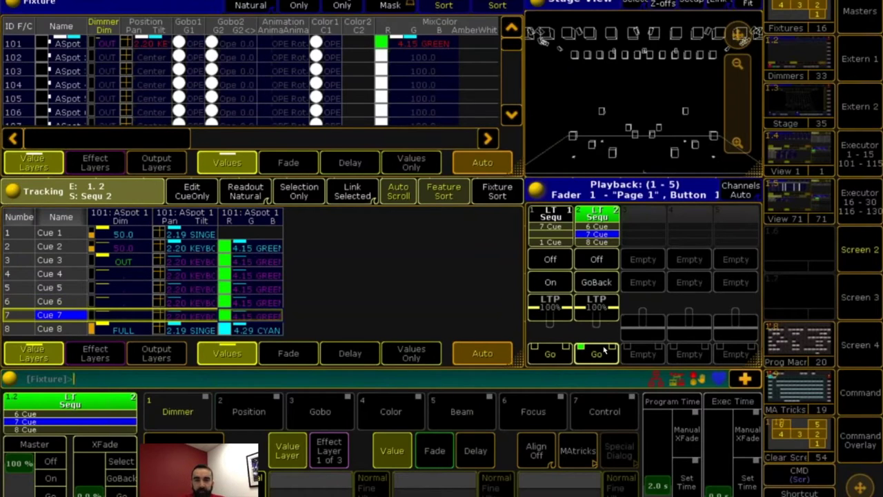
{"action": "left_click", "coordinate": [598, 354]}
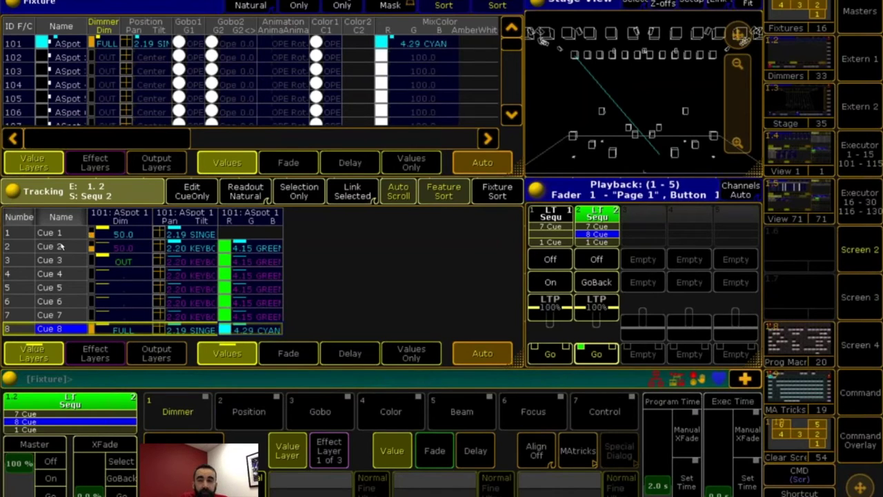
Step: Select fixture 101 and set its dimmer to 50
{"action": "left_click", "coordinate": [68, 44]}
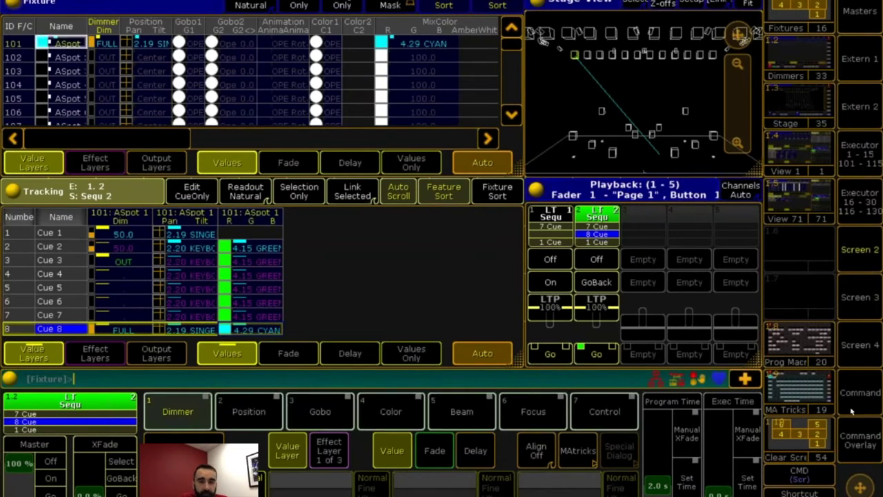
{"action": "left_click", "coordinate": [862, 438]}
{"action": "left_click", "coordinate": [700, 451]}
{"action": "left_click", "coordinate": [623, 380]}
{"action": "left_click", "coordinate": [587, 451]}
{"action": "left_click", "coordinate": [675, 486]}
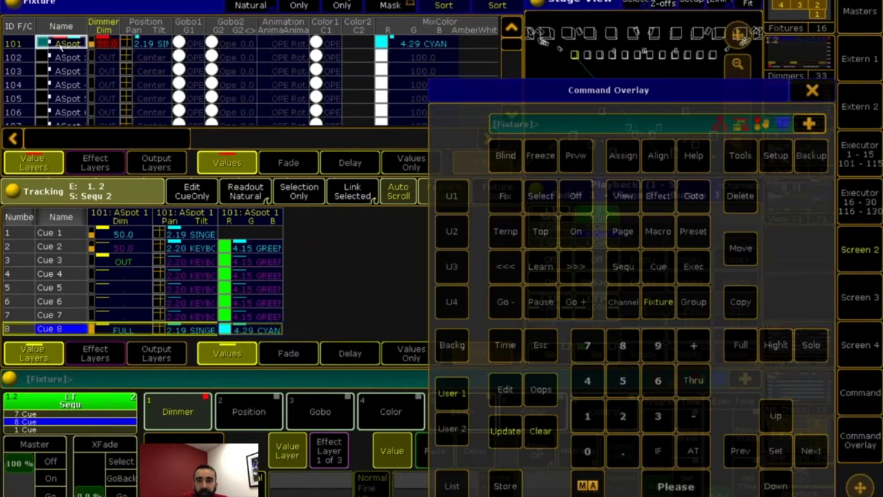
Step: Merge fixture 101's new dimmer value into Cue 2 of Sequence 2
{"action": "left_click", "coordinate": [505, 486]}
{"action": "left_click", "coordinate": [622, 416]}
{"action": "left_click", "coordinate": [675, 485]}
{"action": "left_click", "coordinate": [353, 293]}
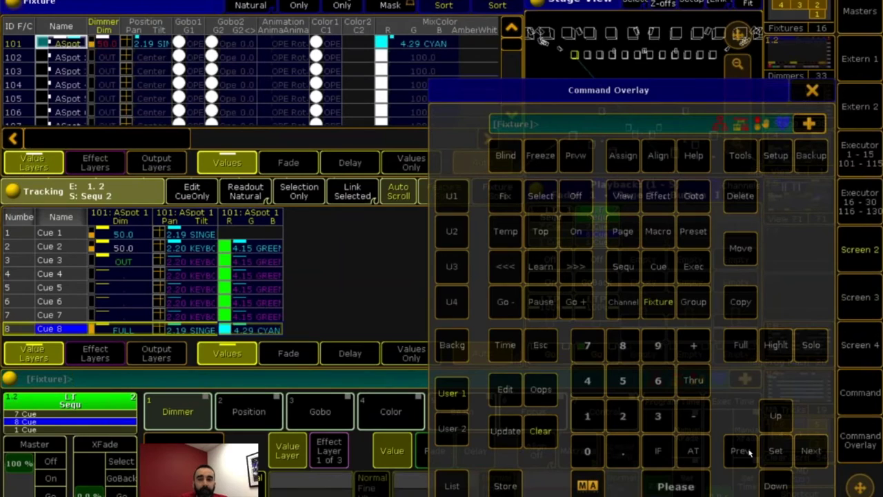
Step: Set fixture 101's dimmer to 25 and merge it into Cue 1 of Sequence 2
{"action": "left_click", "coordinate": [694, 452]}
{"action": "left_click", "coordinate": [619, 409]}
{"action": "left_click", "coordinate": [622, 380]}
{"action": "left_click", "coordinate": [676, 486]}
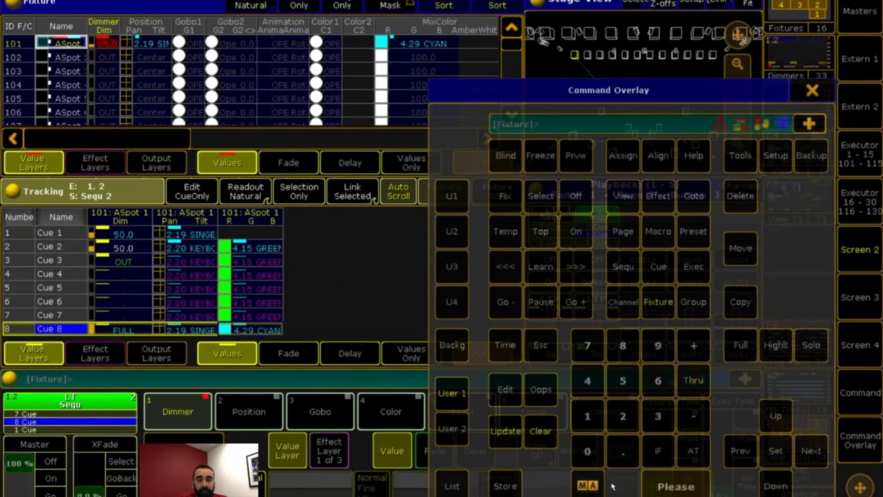
{"action": "left_click", "coordinate": [505, 485]}
{"action": "left_click", "coordinate": [588, 415]}
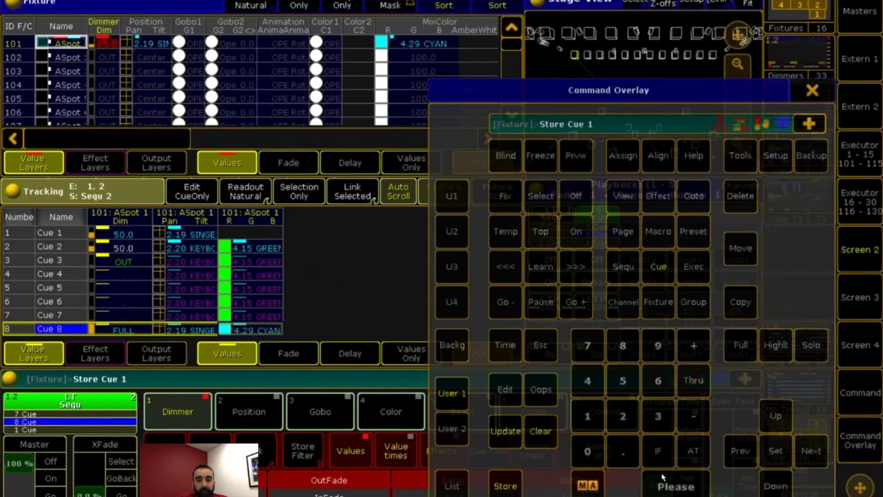
{"action": "left_click", "coordinate": [673, 483]}
{"action": "left_click", "coordinate": [356, 297]}
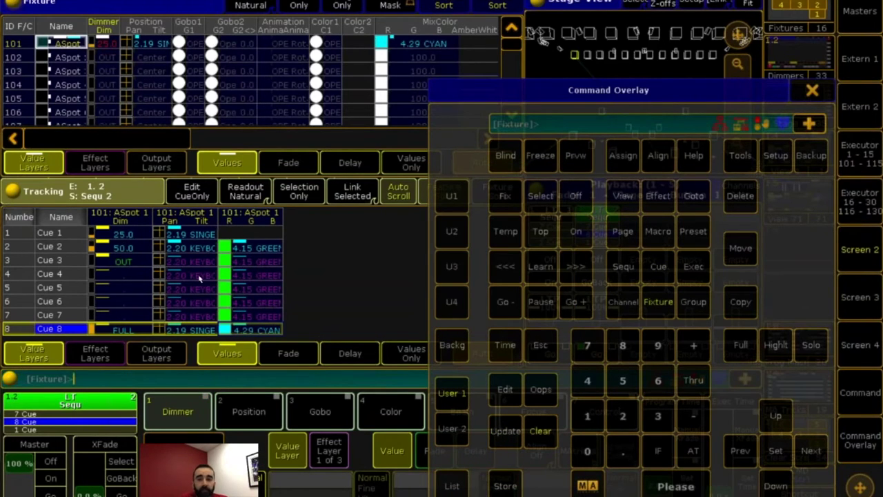
Step: Block fixture 101's tracked pan/tilt values in Cue 7 and in Cue 5, using only the selected cell as source
{"action": "left_click", "coordinate": [193, 318]}
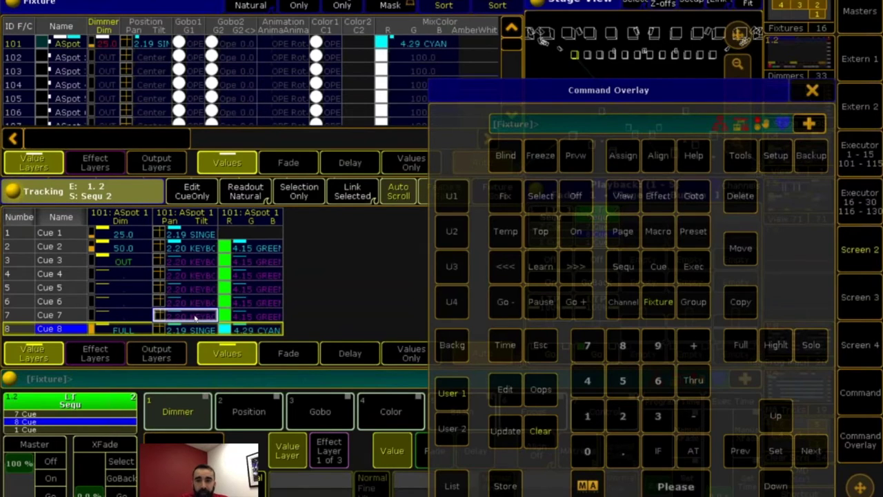
{"action": "left_click", "coordinate": [195, 318]}
{"action": "left_click", "coordinate": [463, 211]}
{"action": "left_click", "coordinate": [554, 211]}
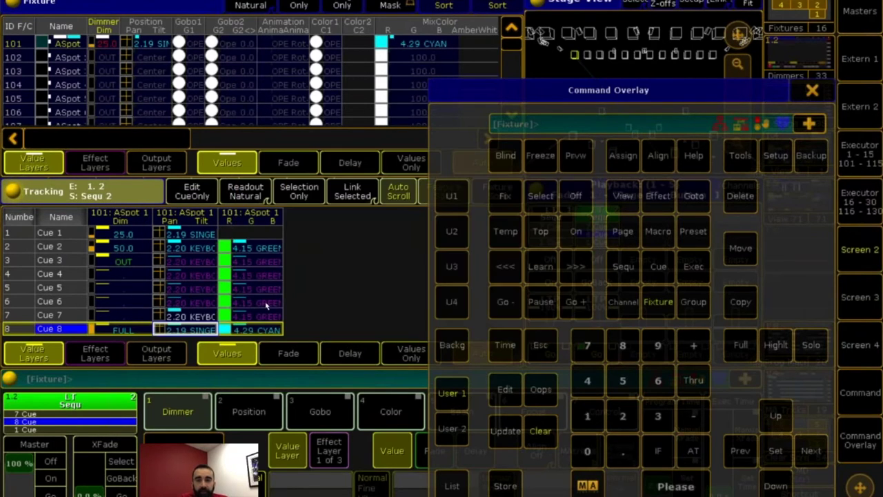
{"action": "left_click", "coordinate": [196, 290]}
{"action": "left_click", "coordinate": [198, 291]}
{"action": "left_click", "coordinate": [463, 210]}
{"action": "left_click", "coordinate": [554, 210]}
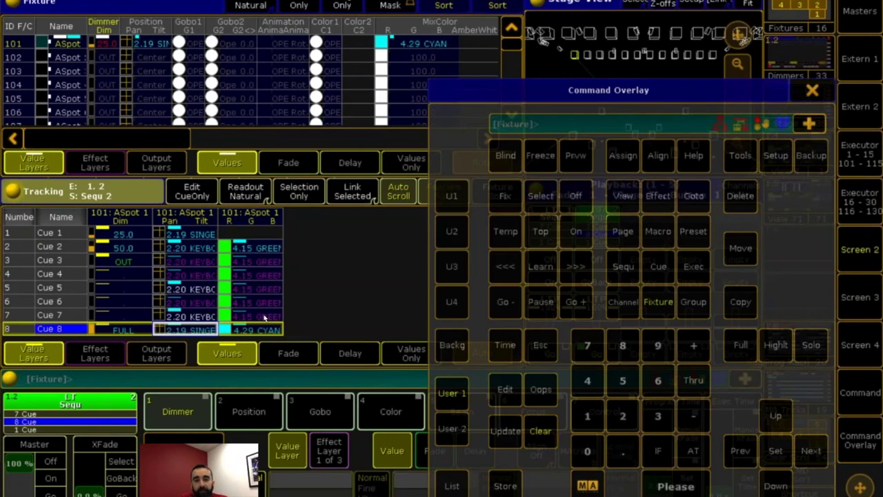
Step: Unblock the tracking sheet of Sequence 2 with Complete as the source, starting from fixture 101's Cue 5 position, and close the command overlay
{"action": "left_click", "coordinate": [197, 290]}
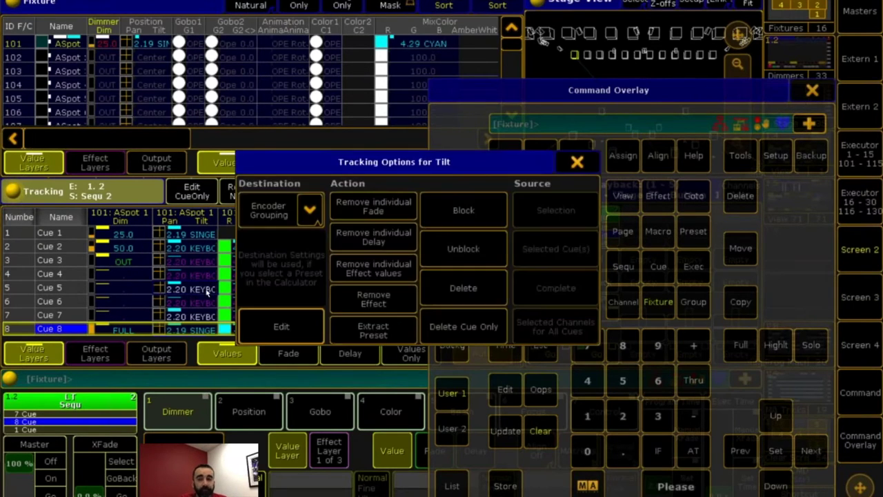
{"action": "left_click", "coordinate": [464, 254]}
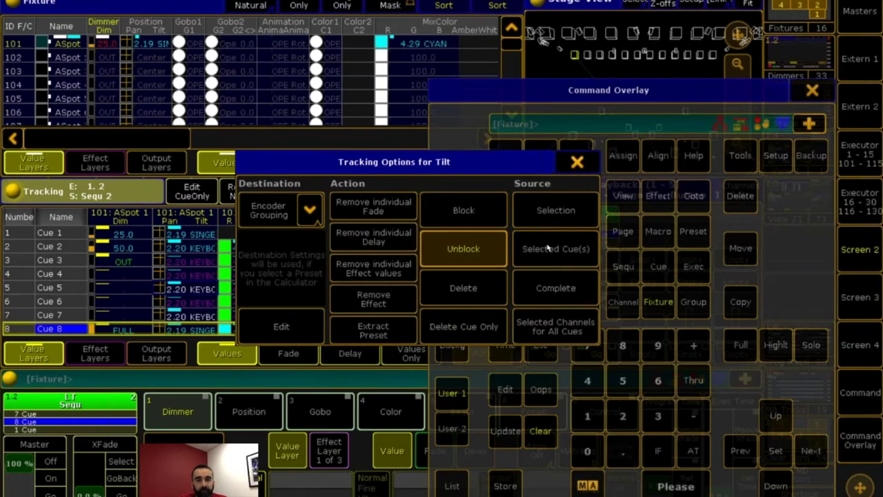
{"action": "left_click", "coordinate": [563, 302]}
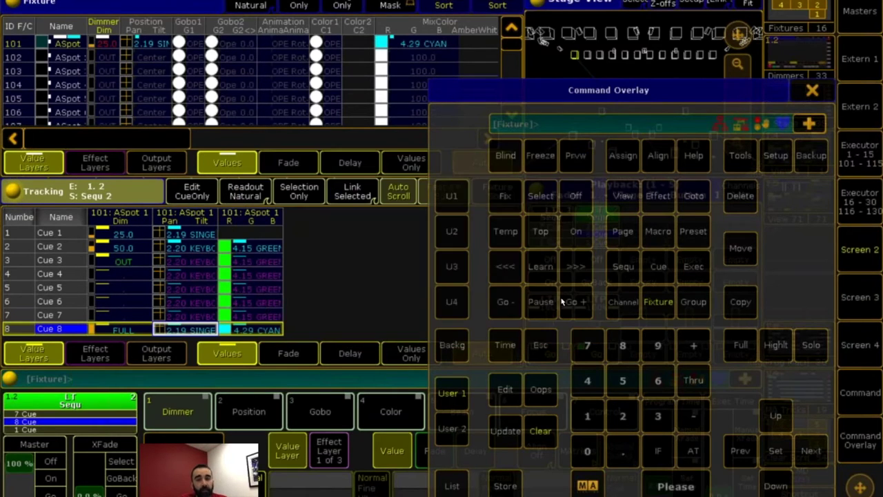
{"action": "left_click", "coordinate": [812, 90]}
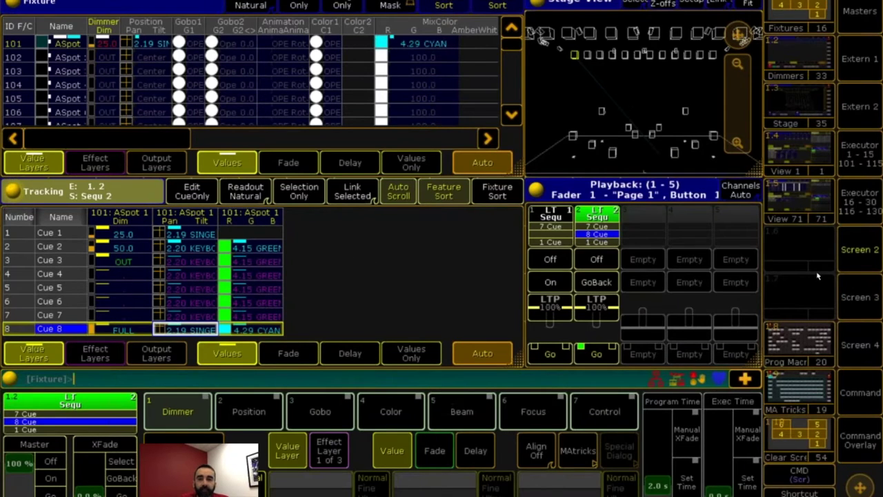
Step: Recall View 1 and select the executor of Sequence 1 to show its cues in the tracking sheet
{"action": "left_click", "coordinate": [798, 165]}
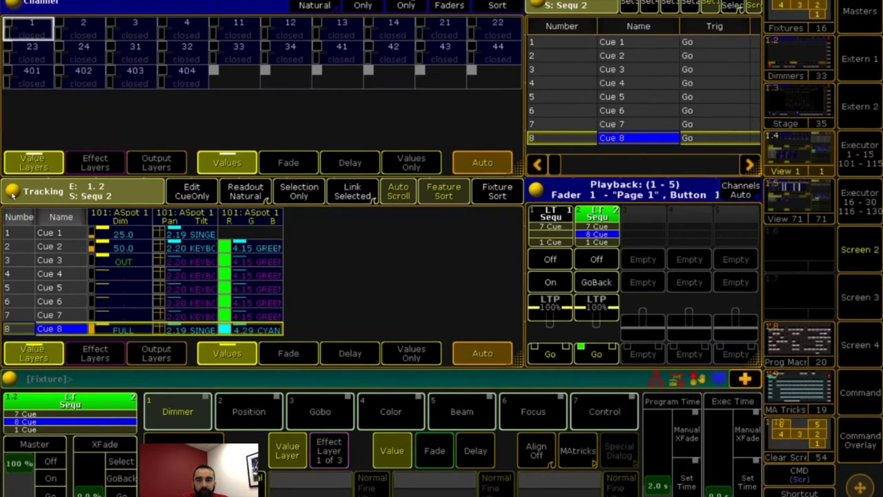
{"action": "left_click", "coordinate": [860, 440]}
{"action": "type", "text": "Select"}
{"action": "left_click", "coordinate": [812, 90]}
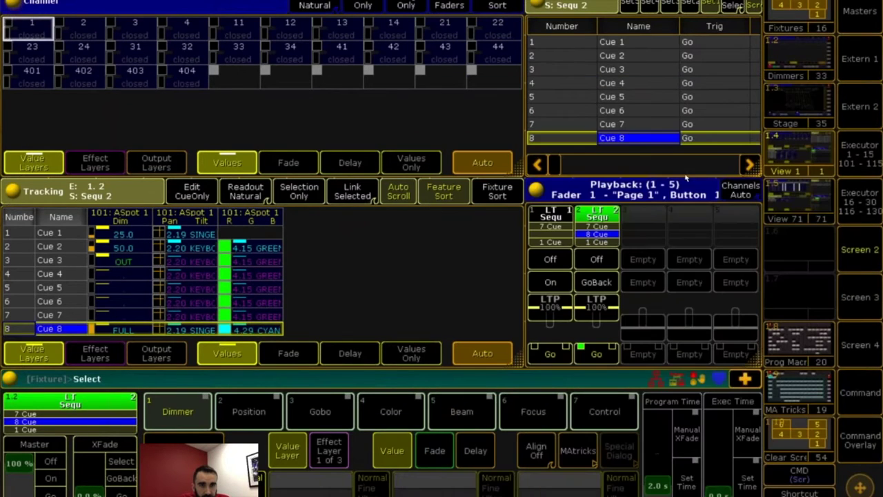
{"action": "left_click", "coordinate": [551, 219]}
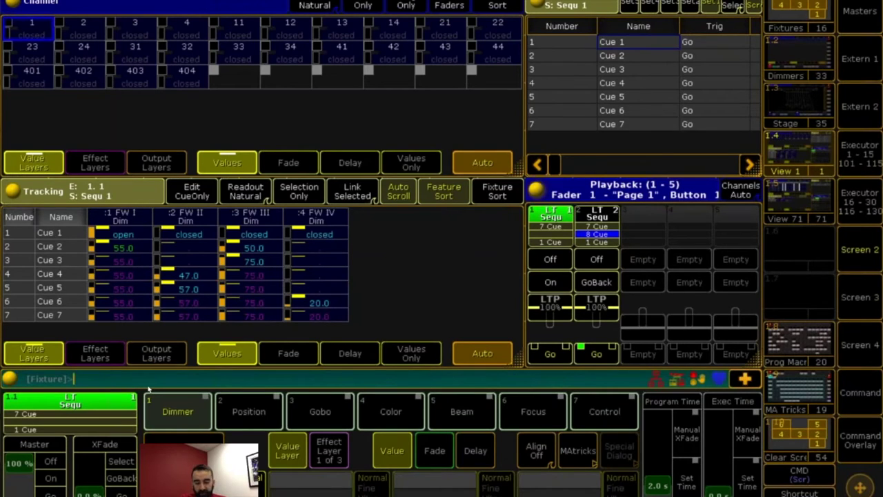
Step: Block all of Cue 5 in Sequence 1 with the command "block cue 5"
{"action": "type", "text": "b"}
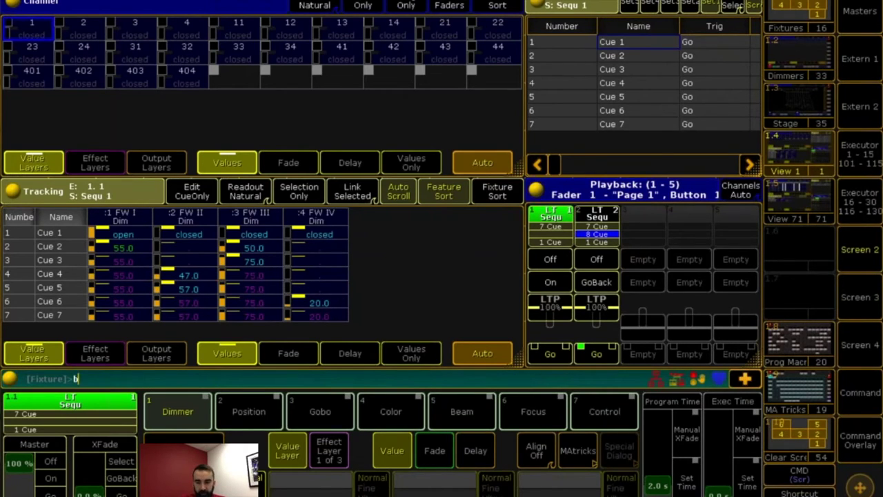
{"action": "type", "text": "lock cue 5"}
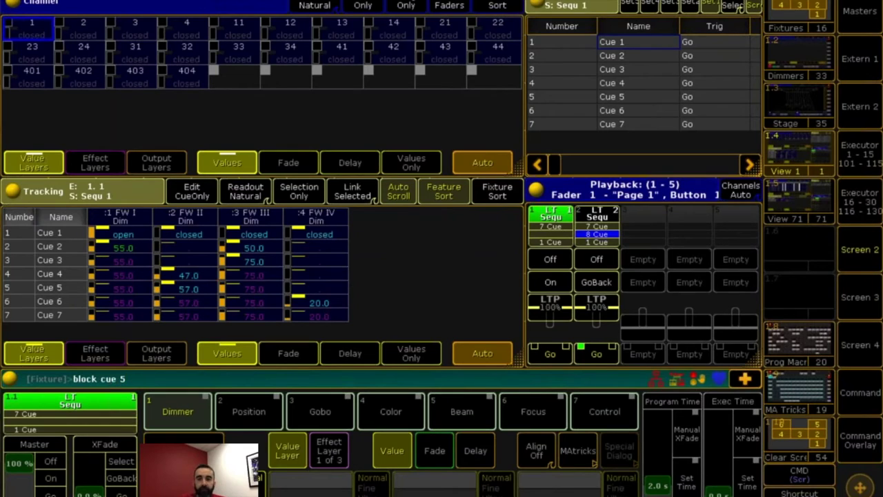
{"action": "key", "text": "Return"}
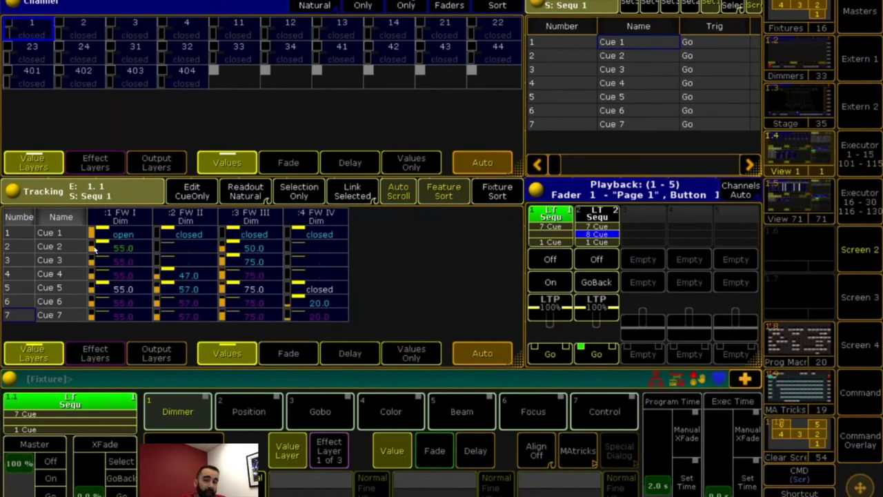
Step: Run Sequence 1 to Cue 2, set channel 12 to full, and store it into Cue 2 with Merge
{"action": "left_click", "coordinate": [550, 354]}
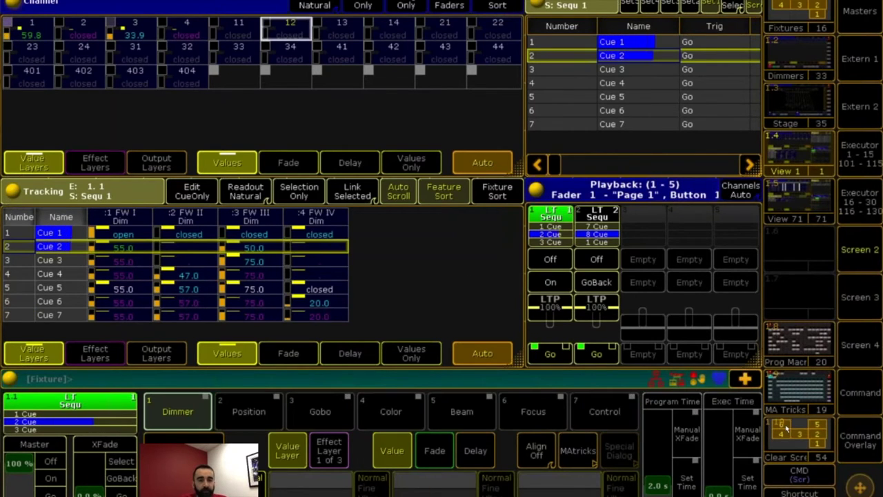
{"action": "left_click", "coordinate": [859, 440]}
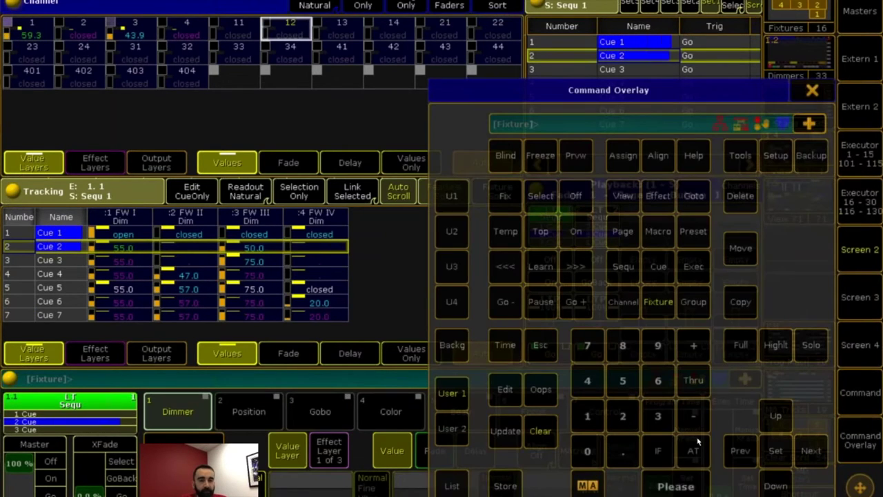
{"action": "left_click", "coordinate": [510, 487]}
{"action": "left_click", "coordinate": [622, 415]}
{"action": "left_click", "coordinate": [675, 486]}
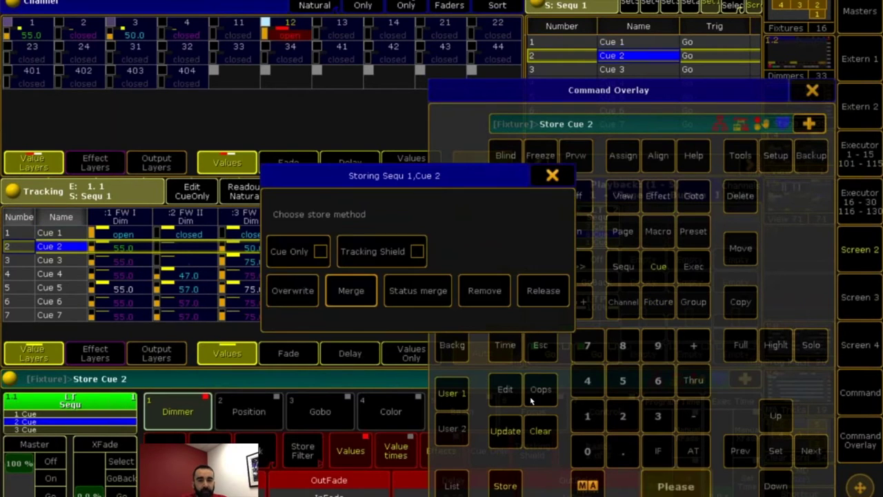
{"action": "left_click", "coordinate": [352, 291]}
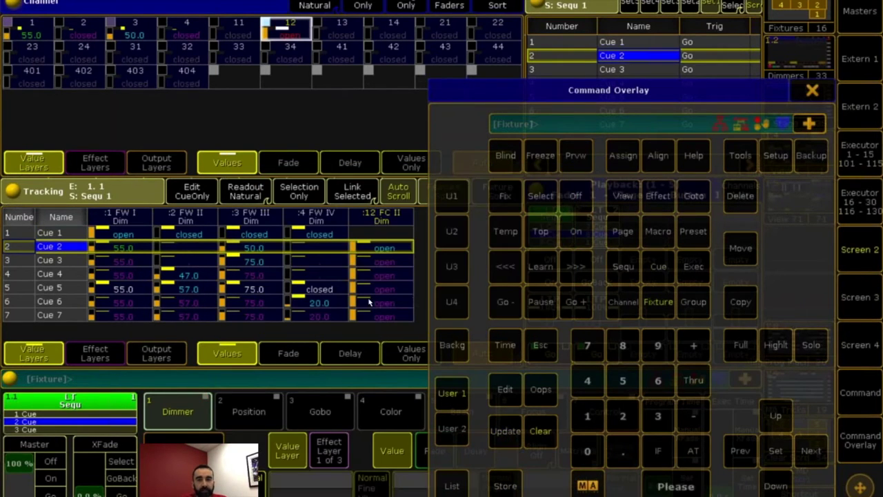
{"action": "left_click", "coordinate": [812, 91]}
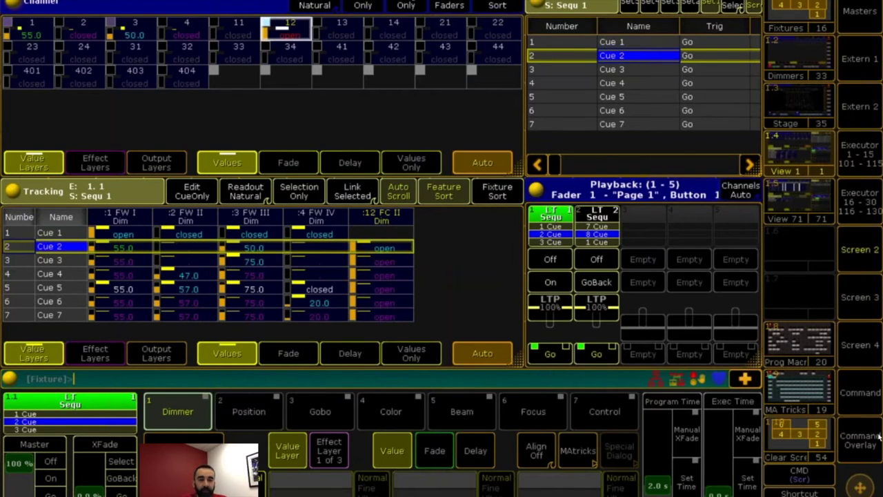
Step: Undo the last store into Cue 2 of Sequence 1 and close the command overlay
{"action": "left_click", "coordinate": [524, 378]}
{"action": "left_click", "coordinate": [533, 389]}
{"action": "key", "text": "Return"}
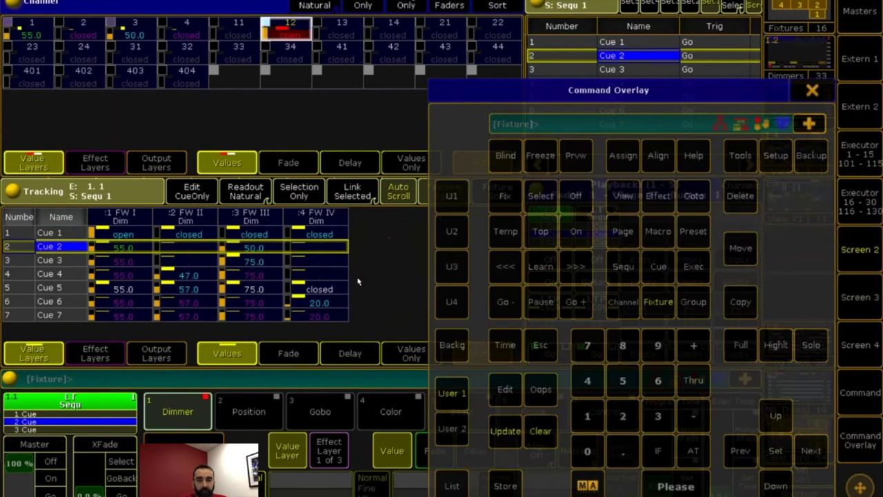
{"action": "left_click", "coordinate": [812, 91]}
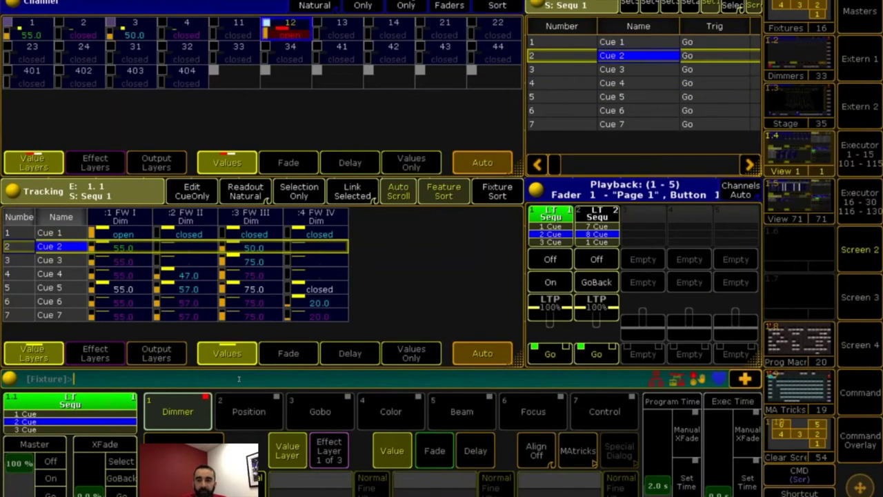
Step: Unblock Cue 5 of Sequence 1 with the command "unblock cue 5" and set that cue's mode to Break
{"action": "type", "text": "un"}
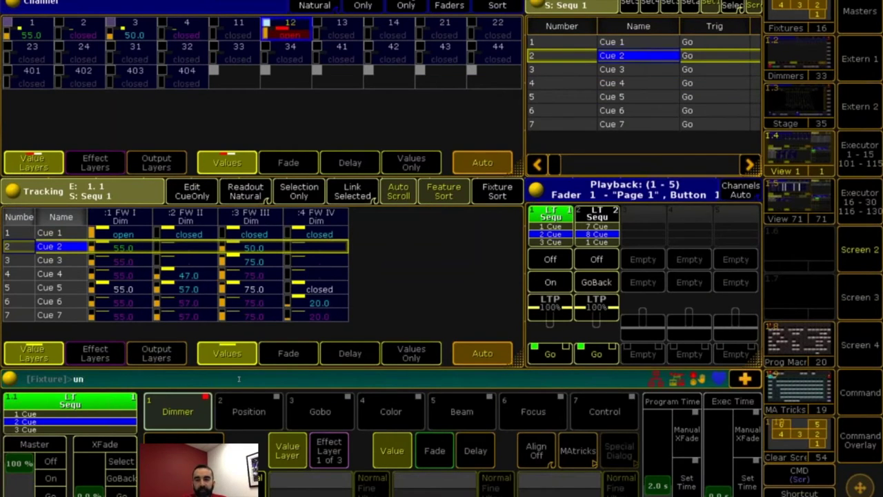
{"action": "type", "text": "block cue 5"}
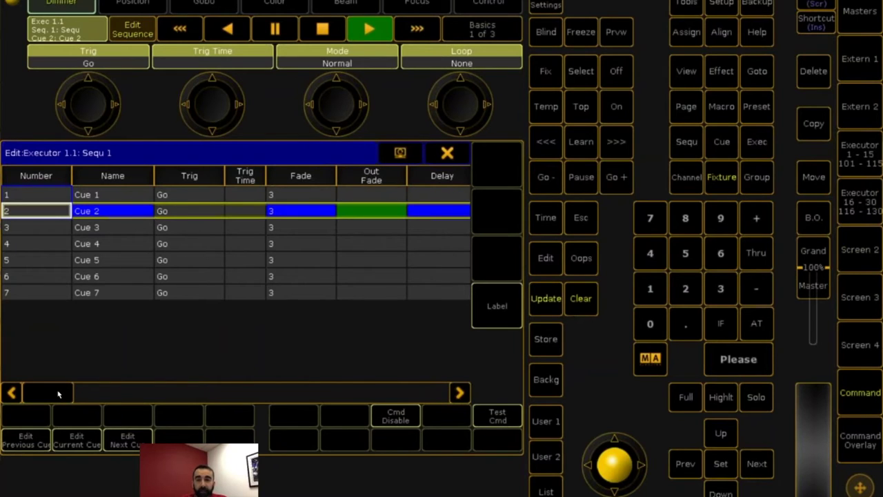
{"action": "left_click_drag", "start_coordinate": [59, 394], "coordinate": [152, 397]}
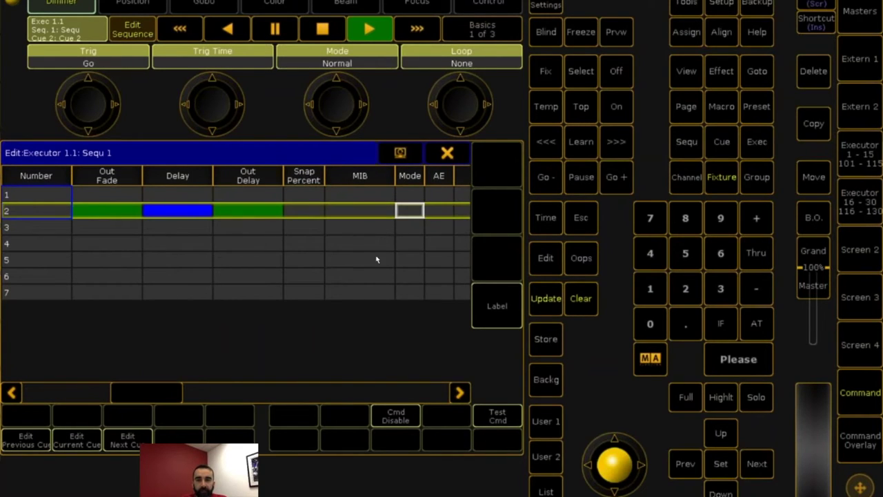
{"action": "left_click", "coordinate": [407, 260]}
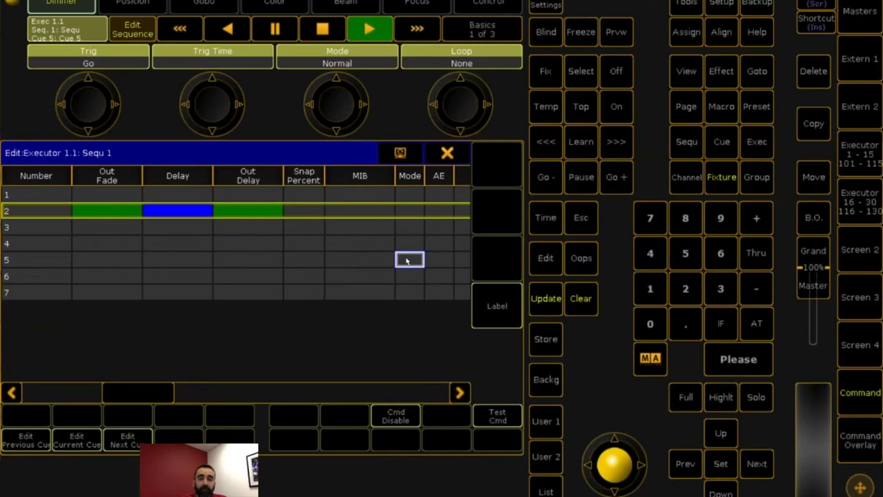
{"action": "left_click", "coordinate": [407, 259]}
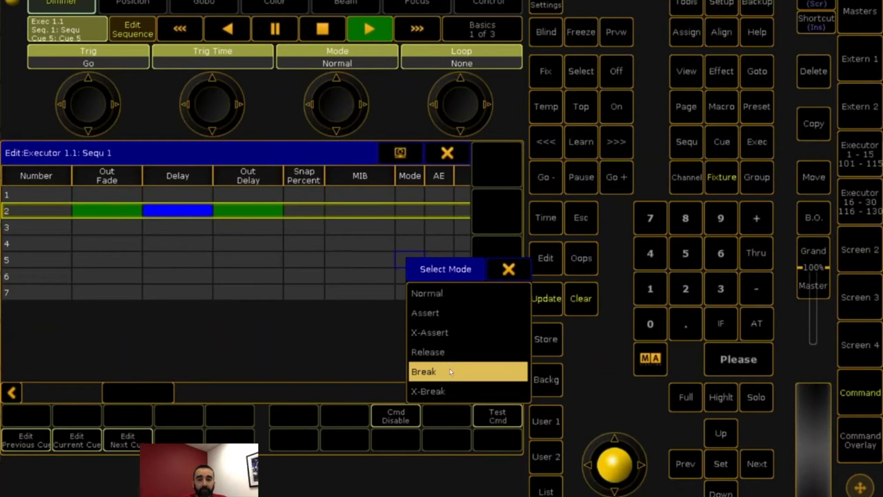
{"action": "left_click", "coordinate": [449, 371]}
{"action": "left_click_drag", "start_coordinate": [139, 400], "coordinate": [24, 398]}
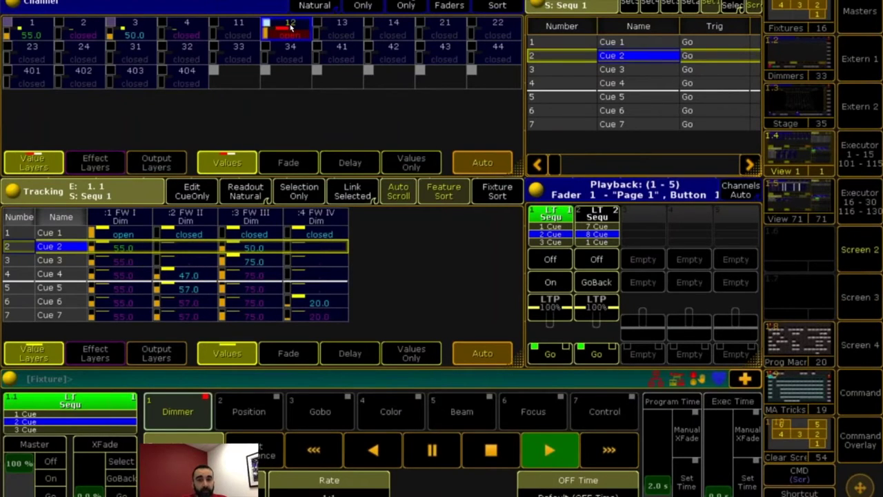
Step: Store channel 12's full value into Cue 2 of Sequence 1 with Merge and close the command overlay
{"action": "left_click", "coordinate": [745, 380]}
{"action": "left_click", "coordinate": [505, 485]}
{"action": "left_click", "coordinate": [658, 266]}
{"action": "left_click", "coordinate": [622, 416]}
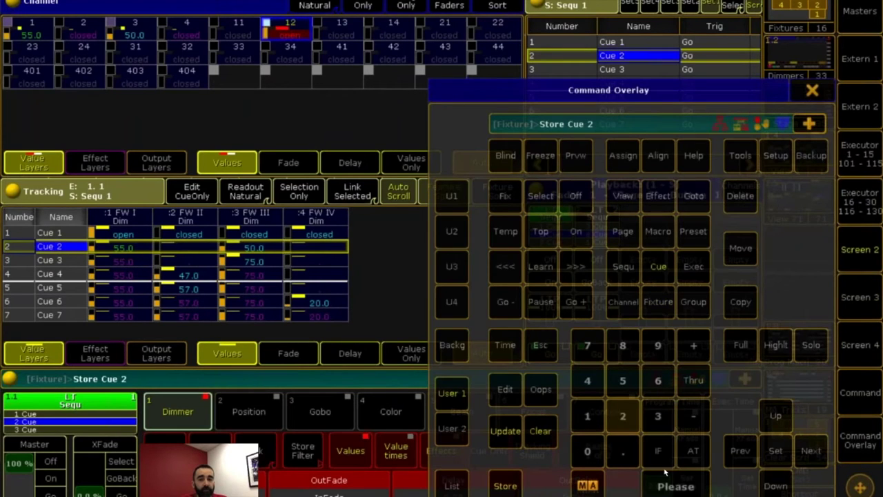
{"action": "left_click", "coordinate": [665, 472]}
{"action": "left_click", "coordinate": [351, 292]}
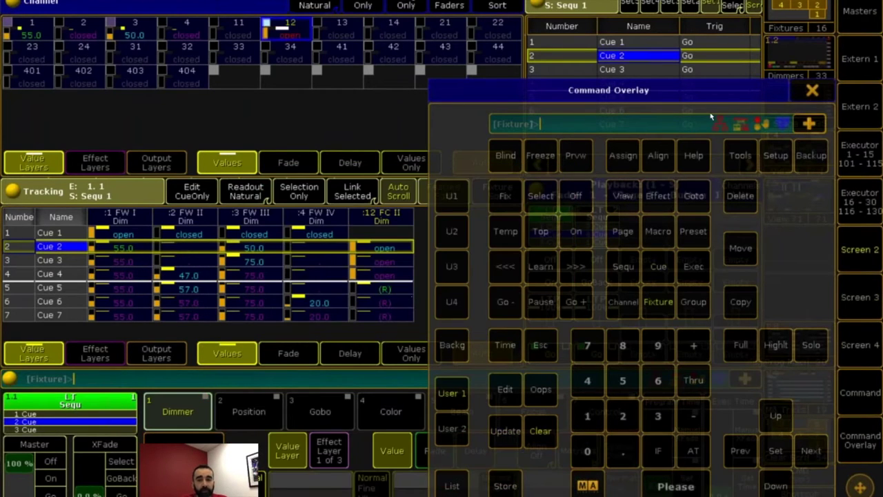
{"action": "left_click", "coordinate": [812, 91]}
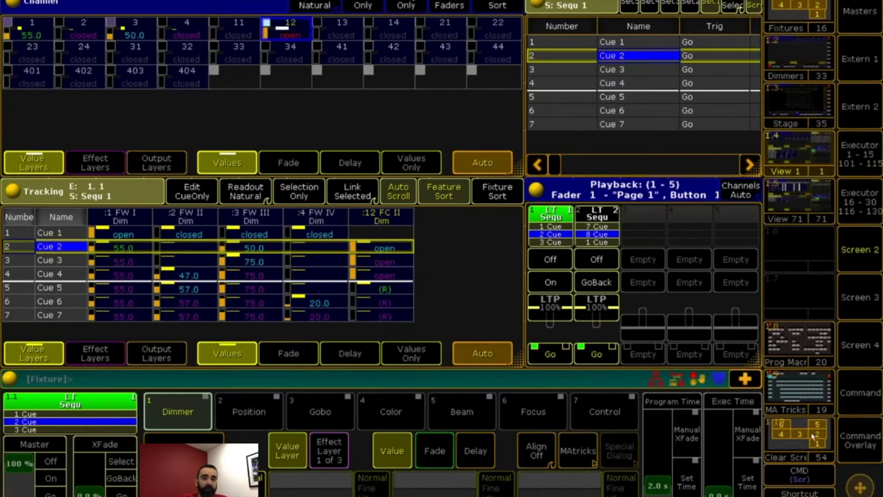
Step: Undo the store of channel 12 into Cue 2 and close the command overlay
{"action": "left_click", "coordinate": [846, 445]}
{"action": "left_click", "coordinate": [541, 389]}
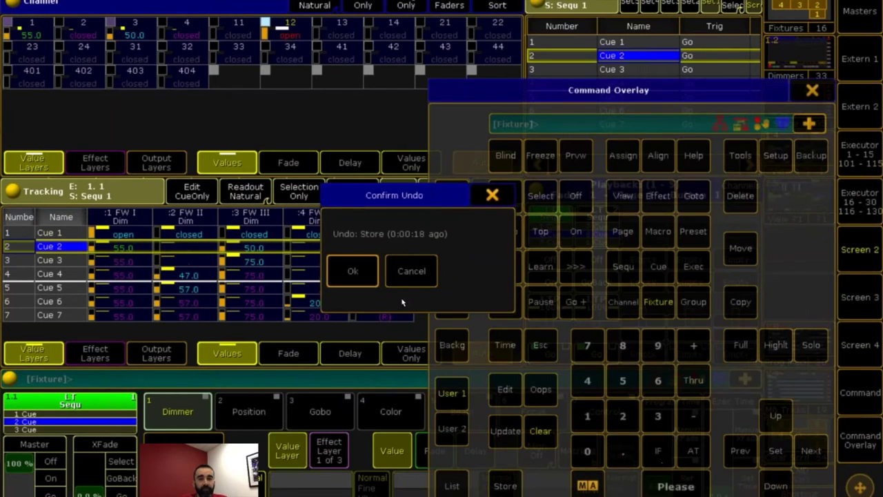
{"action": "left_click", "coordinate": [352, 271]}
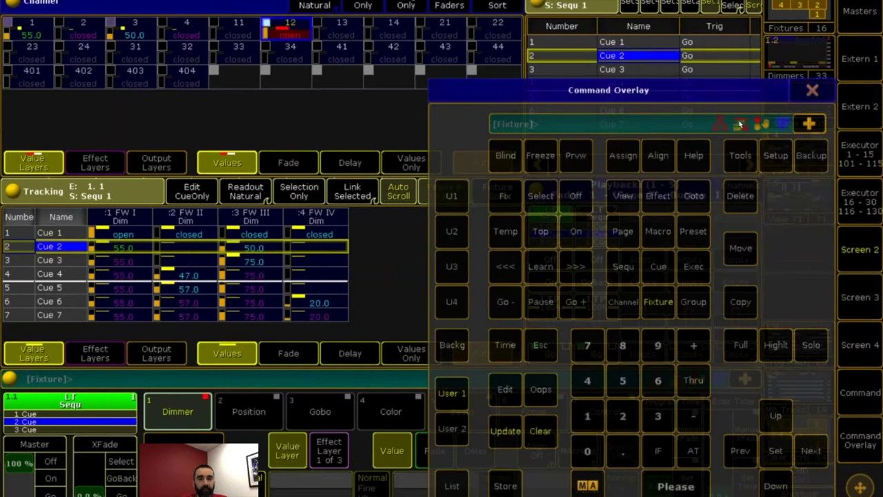
{"action": "left_click", "coordinate": [812, 90]}
Step: Set Cue Zero to On in Sequence 1's options, switching CueZero Extract on and back off before closing
{"action": "left_click", "coordinate": [561, 219]}
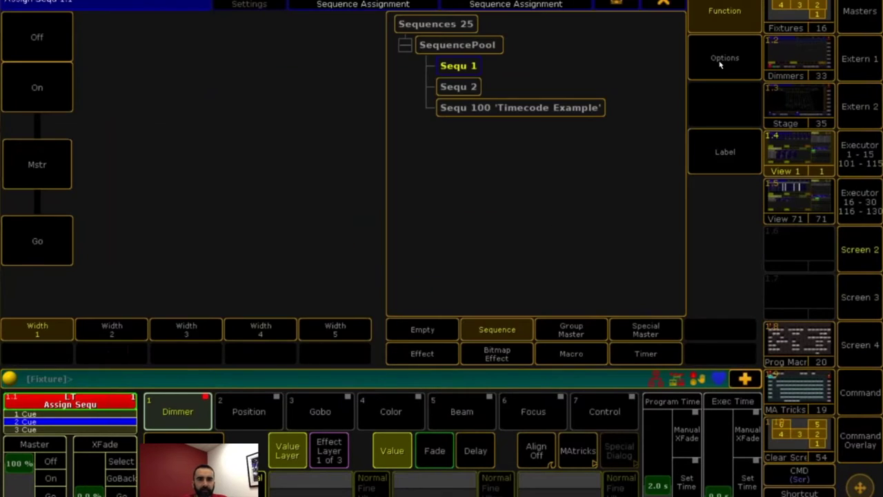
{"action": "left_click", "coordinate": [722, 63]}
{"action": "left_click", "coordinate": [308, 145]}
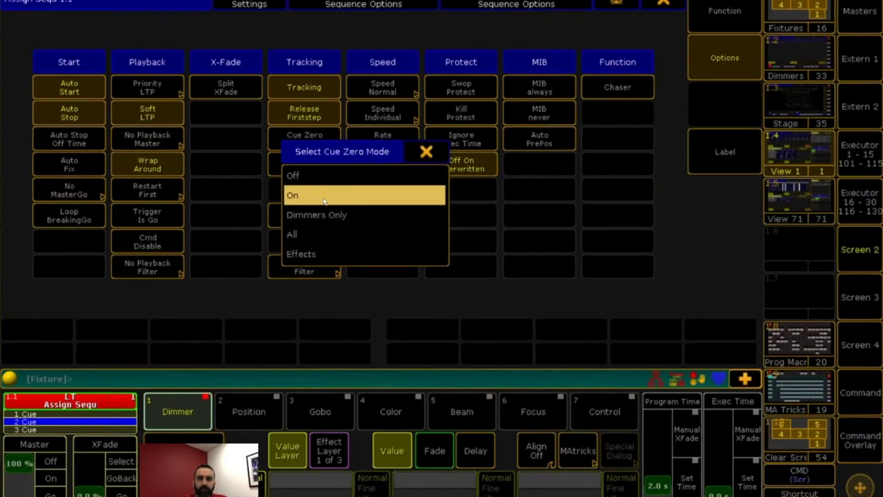
{"action": "left_click", "coordinate": [324, 199]}
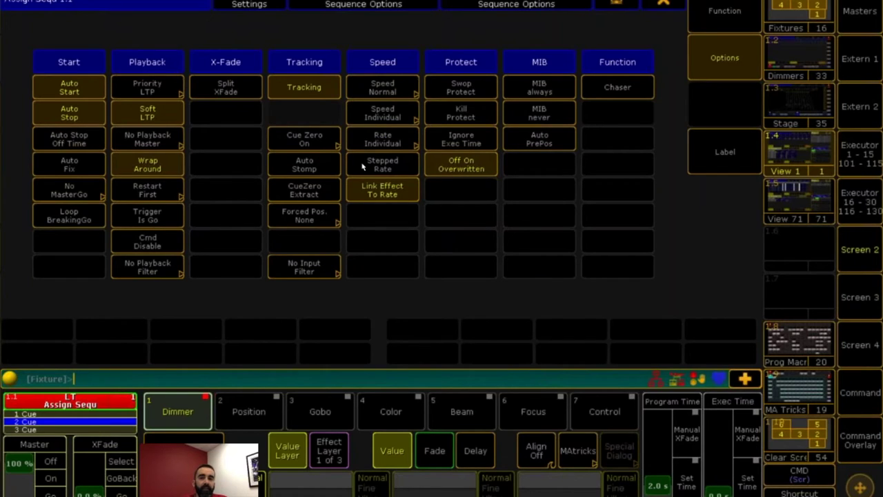
{"action": "left_click", "coordinate": [323, 191]}
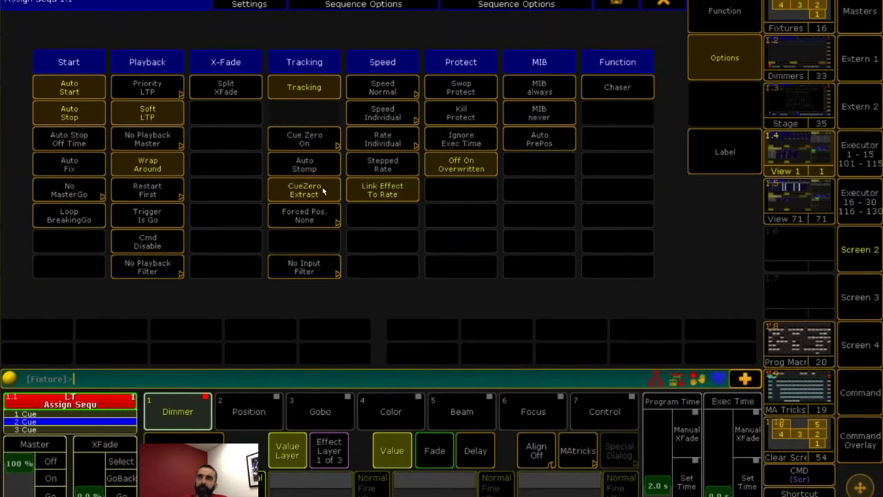
{"action": "left_click", "coordinate": [324, 192]}
{"action": "left_click", "coordinate": [661, 3]}
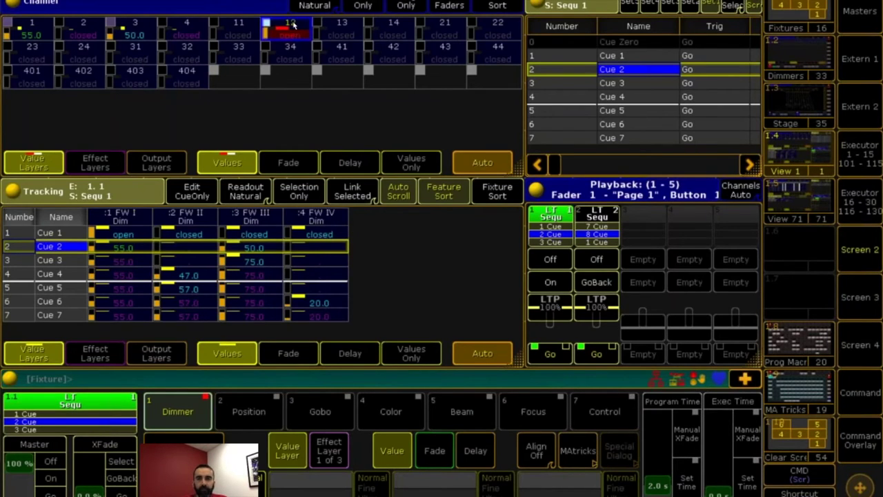
Step: Merge channel 12's full value into Cue 2 of Sequence 1 and select the channel's Cue 1 cell in the tracking sheet
{"action": "left_click", "coordinate": [860, 436]}
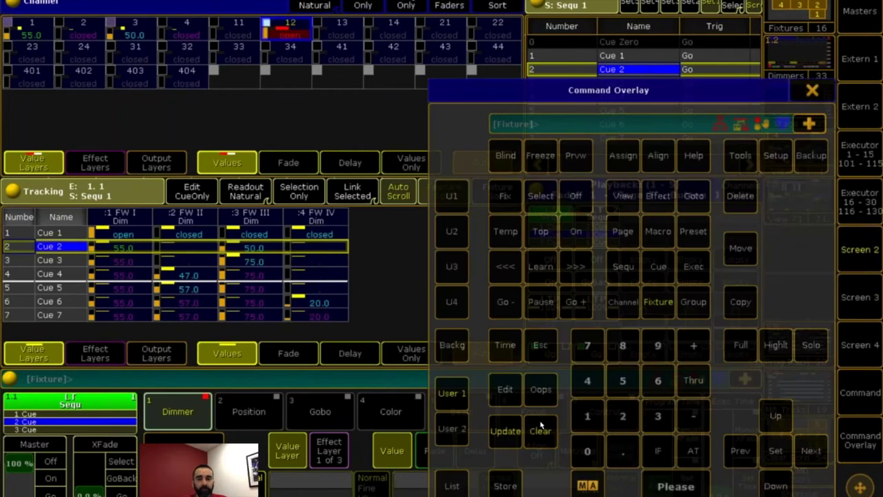
{"action": "left_click", "coordinate": [505, 486]}
{"action": "key", "text": "q"}
{"action": "key", "text": "2"}
{"action": "left_click", "coordinate": [676, 486]}
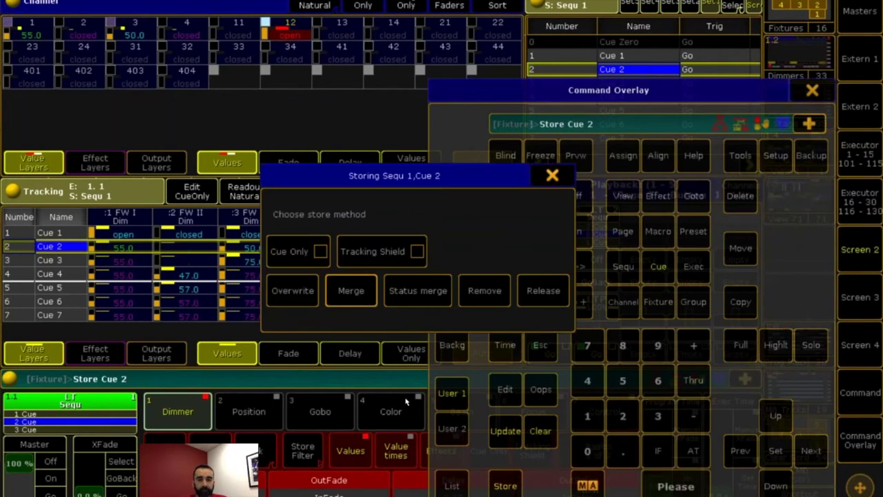
{"action": "left_click", "coordinate": [357, 292]}
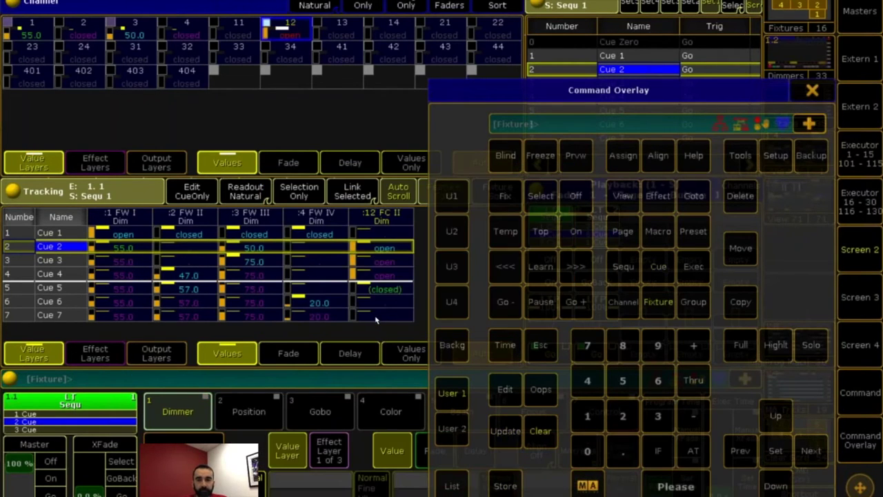
{"action": "left_click", "coordinate": [392, 238]}
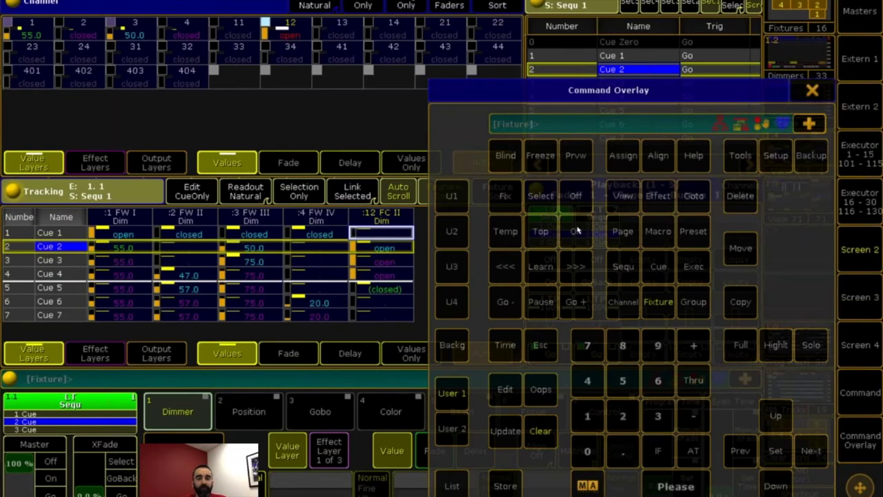
{"action": "left_click", "coordinate": [813, 92]}
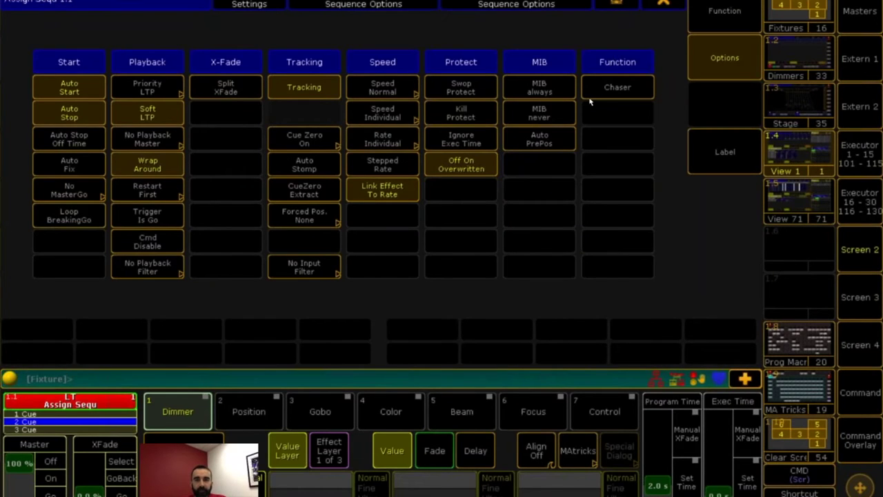
Step: Revisit the Cue Zero mode in Sequence 1's options, choose On again, and close the options
{"action": "left_click", "coordinate": [318, 135]}
{"action": "left_click", "coordinate": [330, 198]}
{"action": "left_click", "coordinate": [320, 144]}
{"action": "left_click", "coordinate": [323, 196]}
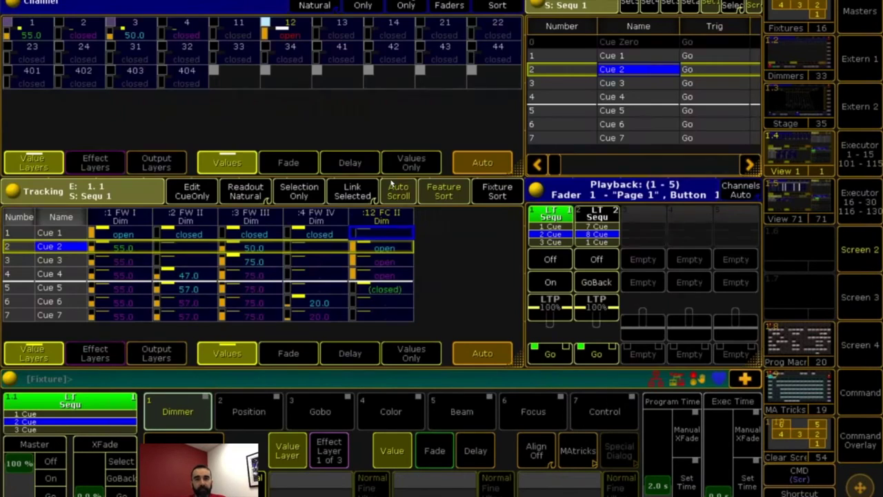
{"action": "left_click", "coordinate": [663, 3]}
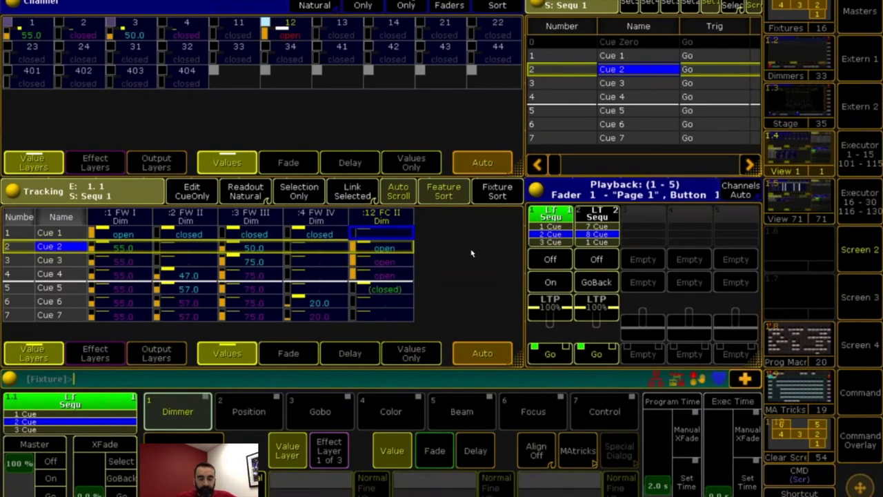
Step: Clear the programmer and select the executor of Sequence 2 to show its cues in the tracking sheet
{"action": "left_click", "coordinate": [856, 447]}
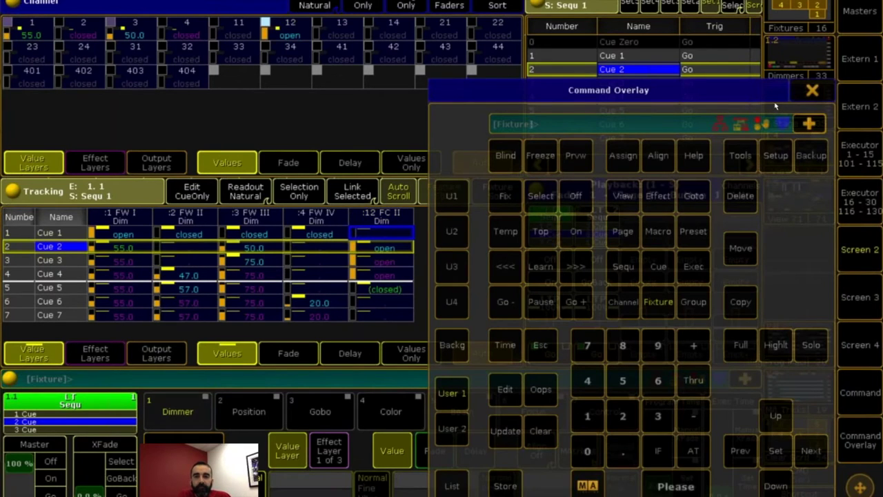
{"action": "left_click", "coordinate": [806, 92]}
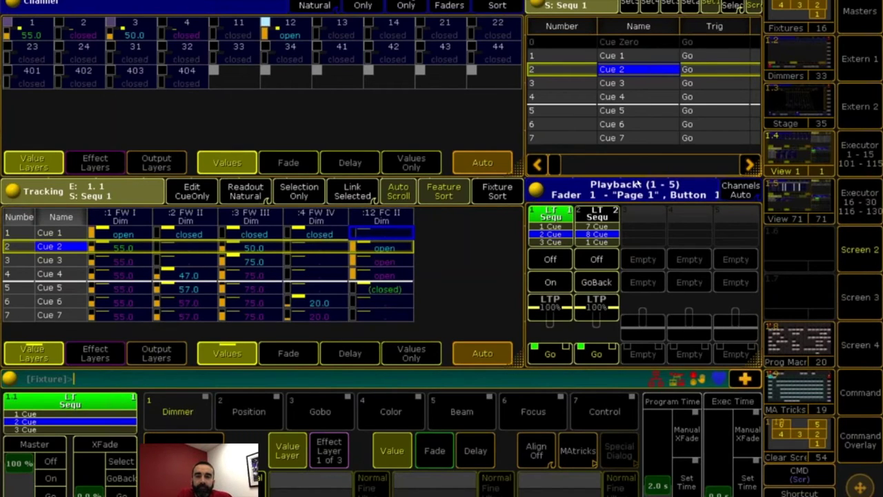
{"action": "left_click", "coordinate": [859, 435]}
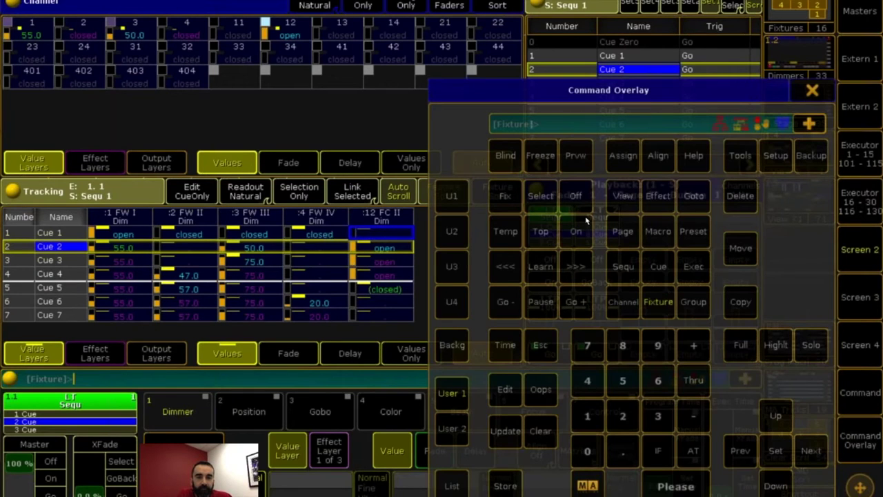
{"action": "left_click", "coordinate": [540, 195]}
{"action": "left_click_drag", "start_coordinate": [666, 101], "coordinate": [316, 74]}
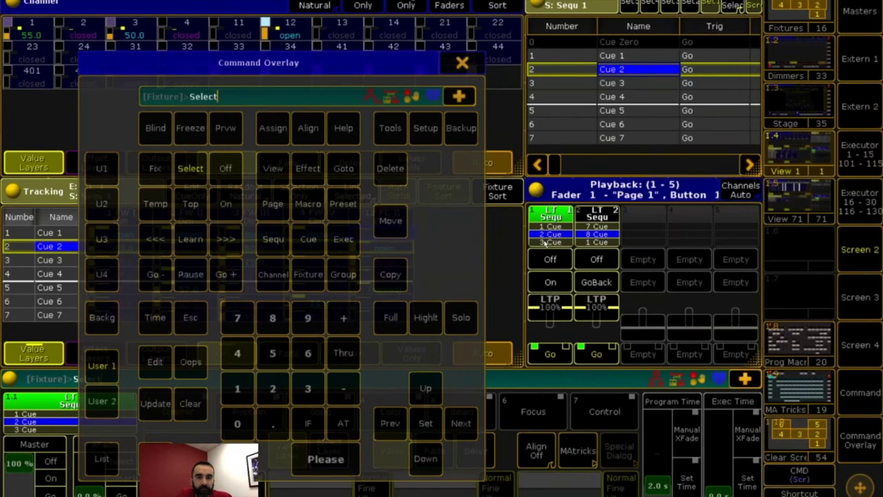
{"action": "left_click", "coordinate": [594, 227]}
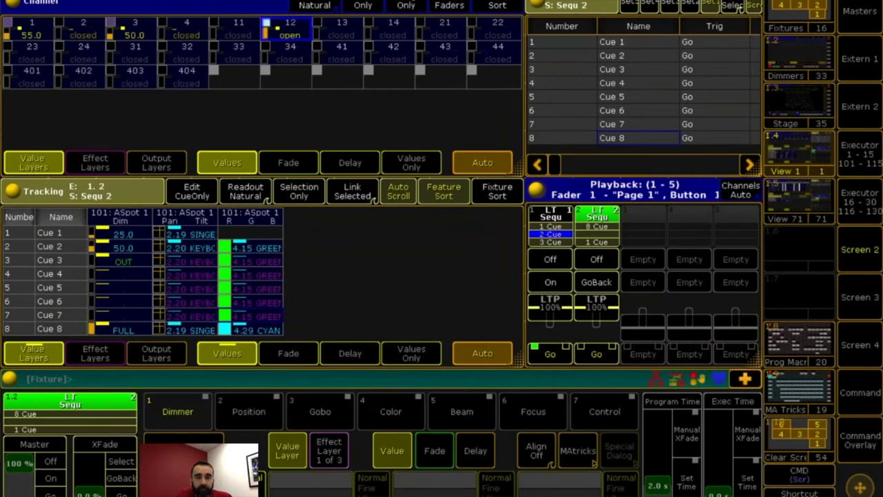
Step: Select the executor of Sequence 1 to show its cues in the tracking sheet
{"action": "left_click", "coordinate": [462, 63]}
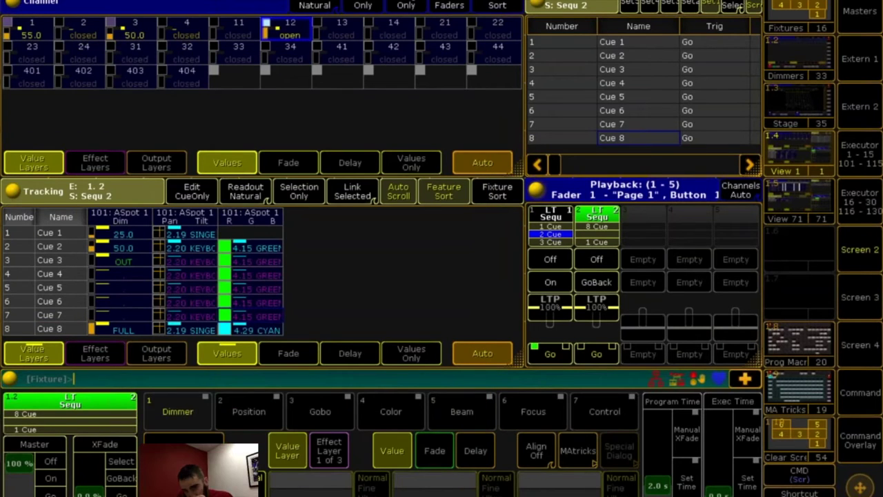
{"action": "left_click", "coordinate": [860, 435]}
{"action": "left_click", "coordinate": [538, 201]}
{"action": "left_click_drag", "start_coordinate": [645, 86], "coordinate": [342, 88]}
{"action": "left_click", "coordinate": [538, 243]}
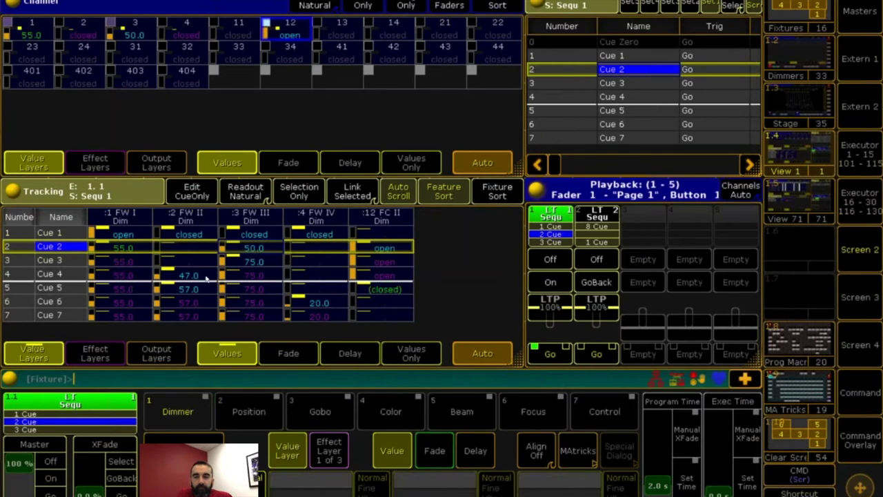
Step: Open the executor of Sequence 1 for editing and remove the Break mode from Cue 5
{"action": "left_click", "coordinate": [564, 235]}
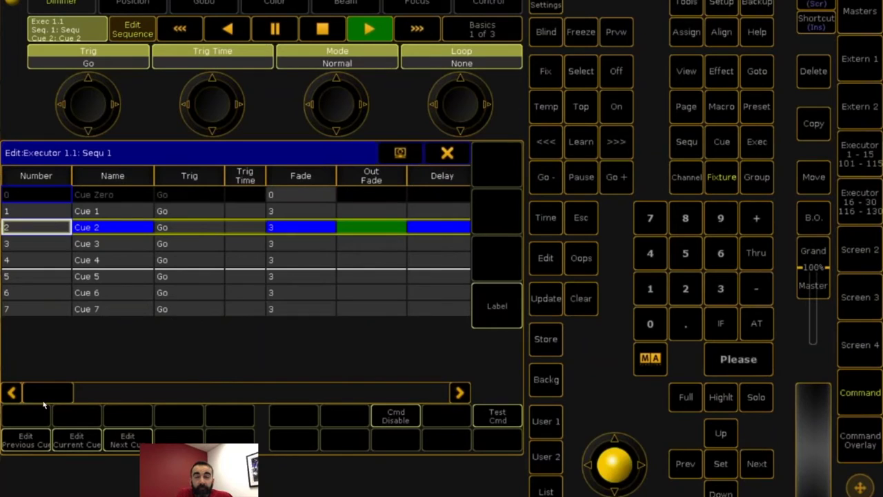
{"action": "left_click_drag", "start_coordinate": [55, 392], "coordinate": [135, 392]}
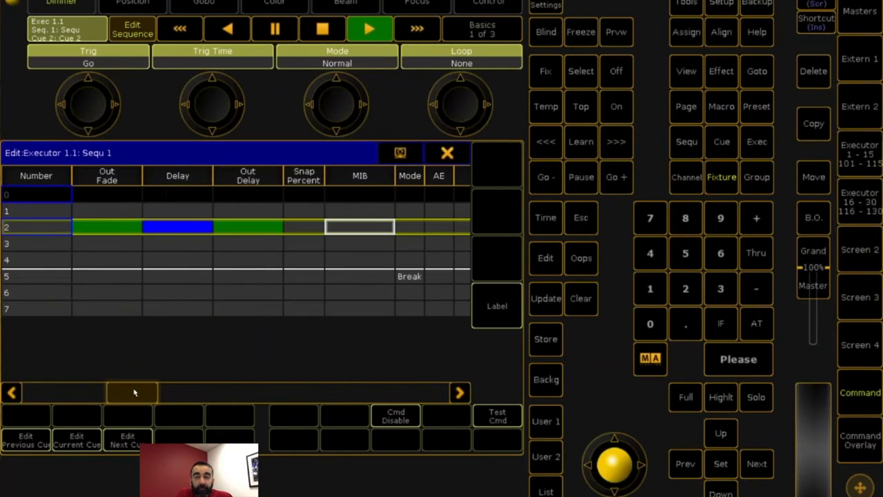
{"action": "left_click", "coordinate": [407, 276]}
{"action": "left_click", "coordinate": [435, 315]}
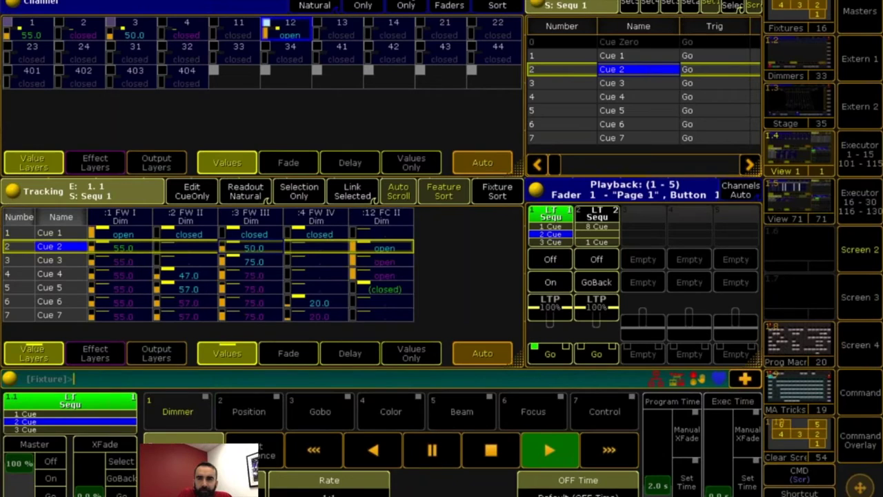
Step: Set channel 1's dimmer to 65 in the programmer
{"action": "left_click", "coordinate": [127, 280]}
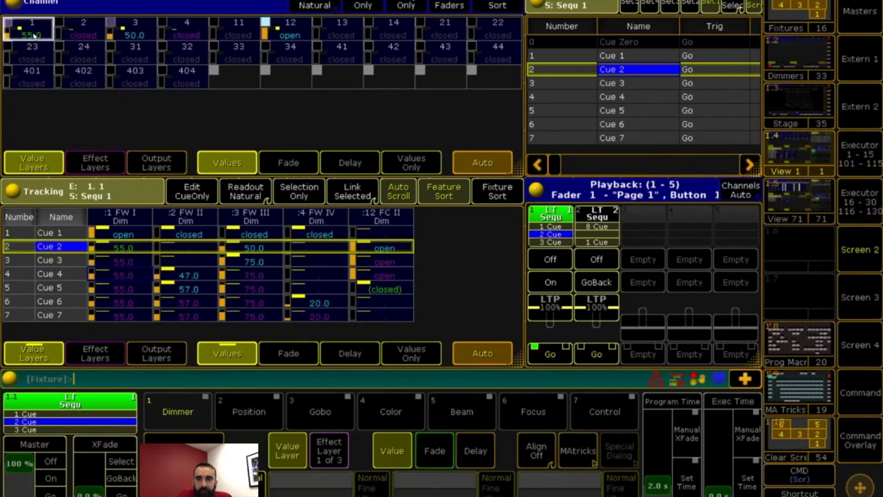
{"action": "left_click", "coordinate": [241, 205]}
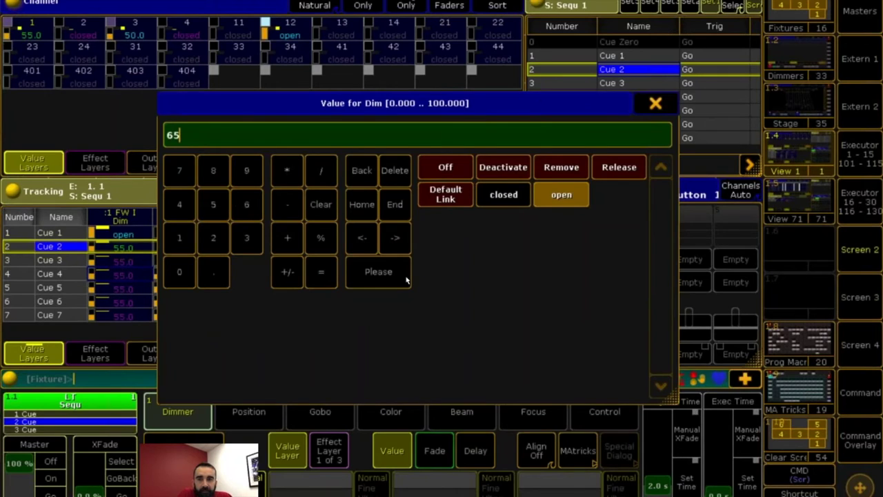
{"action": "left_click", "coordinate": [408, 278]}
Step: Store the programmer's channel 1 value into Cue 4 of Sequence 1, using Merge with Cue Only enabled
{"action": "left_click", "coordinate": [859, 439]}
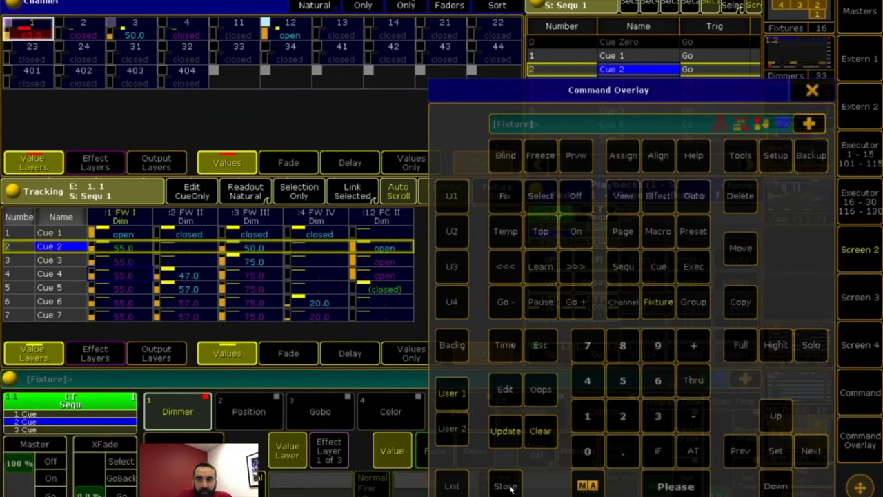
{"action": "left_click", "coordinate": [505, 486]}
{"action": "left_click", "coordinate": [586, 387]}
{"action": "left_click", "coordinate": [690, 487]}
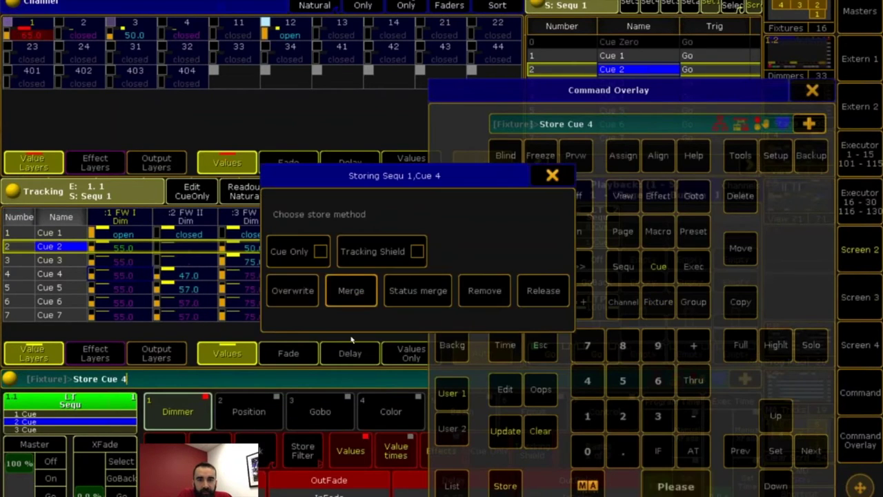
{"action": "left_click", "coordinate": [289, 251]}
{"action": "left_click", "coordinate": [351, 291]}
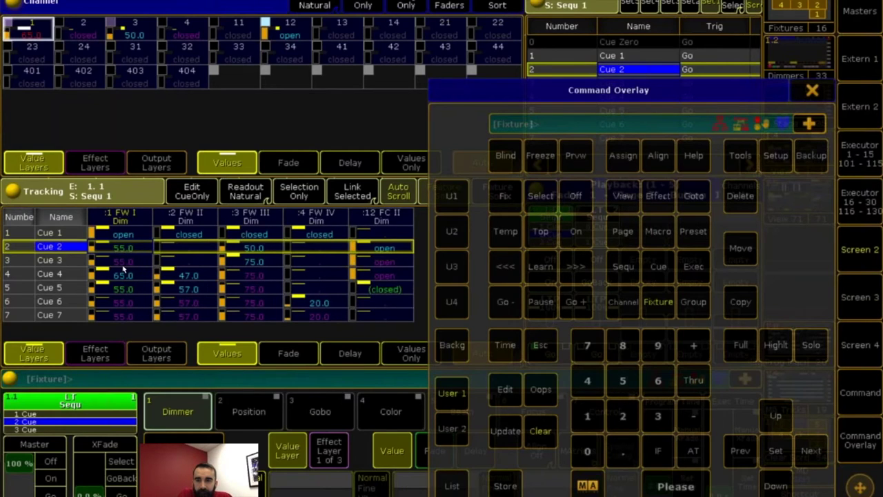
Step: Set channel 1's dimmer in Cue 2 to 25 in the tracking sheet
{"action": "right_click", "coordinate": [125, 251]}
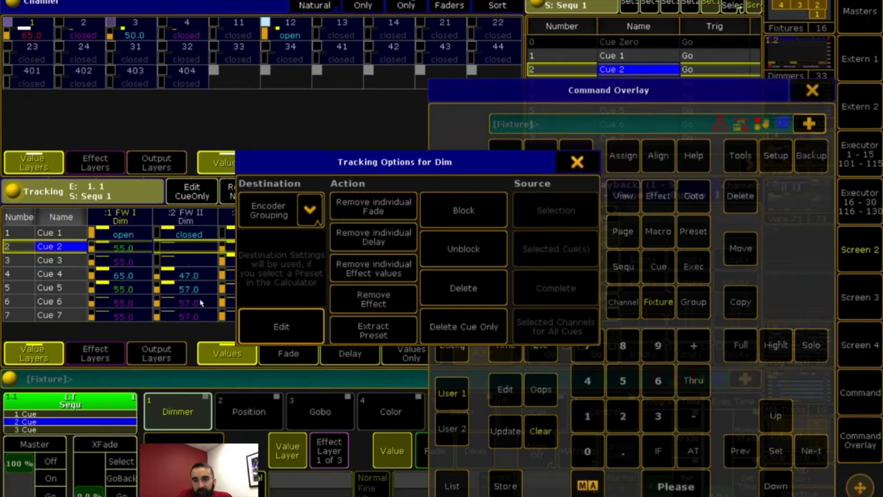
{"action": "left_click", "coordinate": [279, 325]}
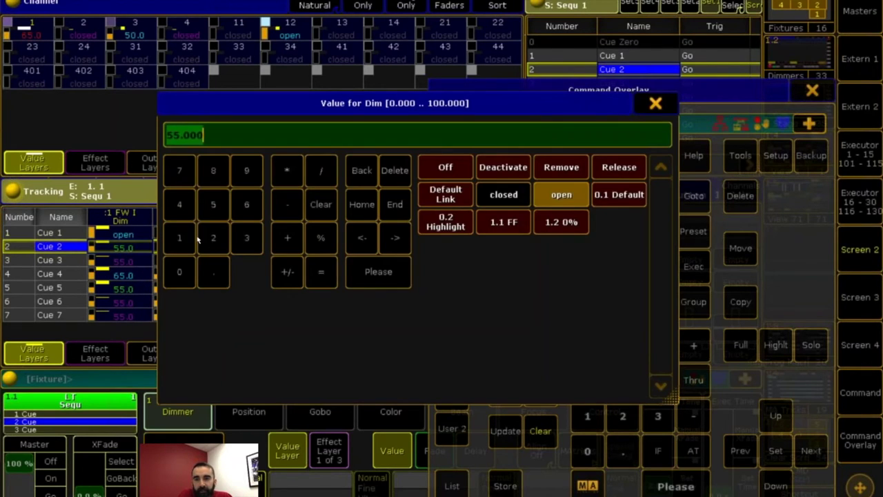
{"action": "left_click", "coordinate": [211, 240]}
{"action": "left_click", "coordinate": [207, 204]}
{"action": "left_click", "coordinate": [379, 271]}
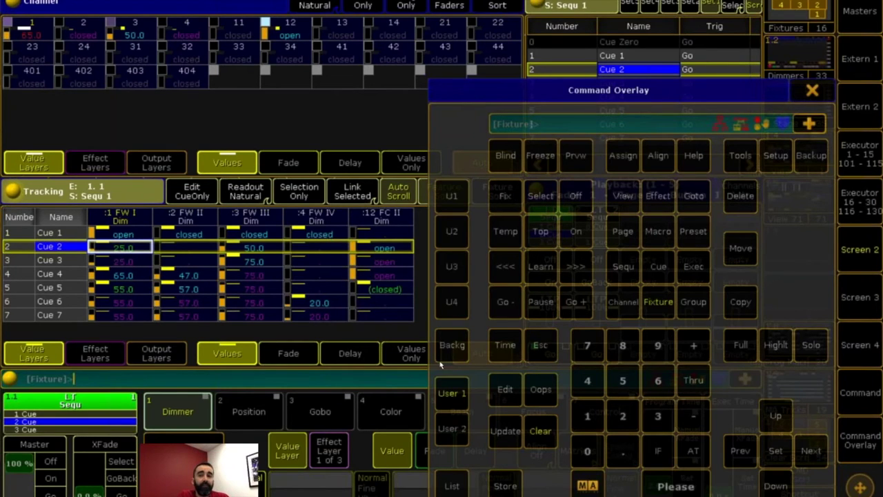
Step: Set Use Selection to All in the temporary store options and bring up the fixture sheet
{"action": "left_click", "coordinate": [506, 487]}
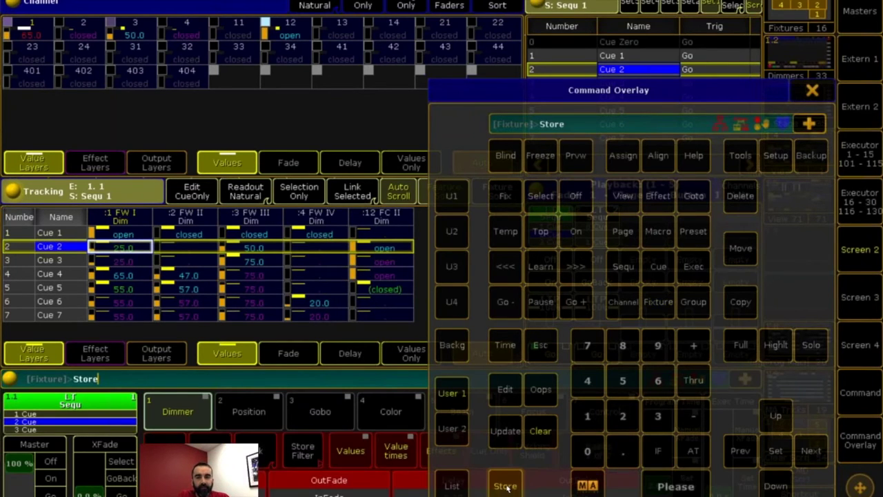
{"action": "left_click", "coordinate": [506, 487]}
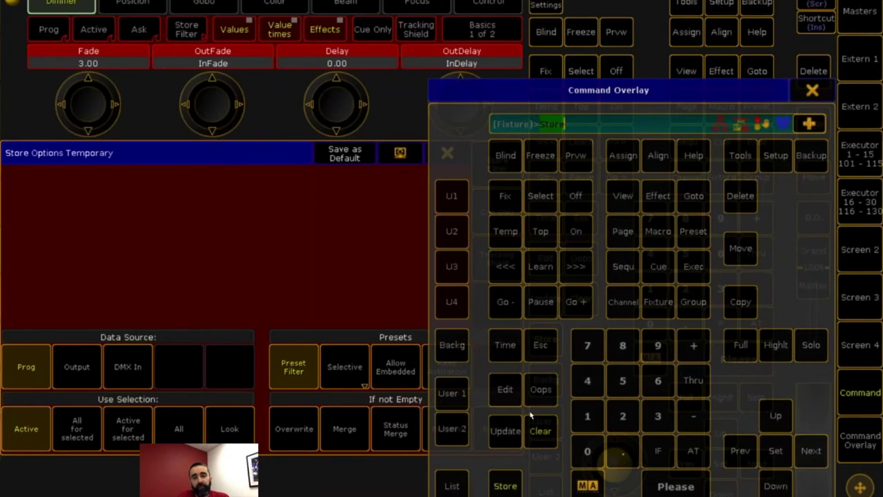
{"action": "left_click", "coordinate": [179, 429]}
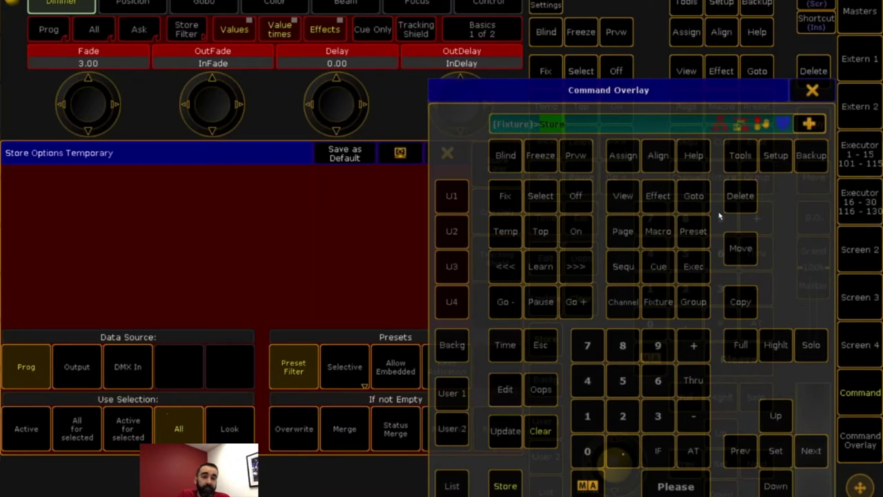
{"action": "left_click", "coordinate": [861, 250]}
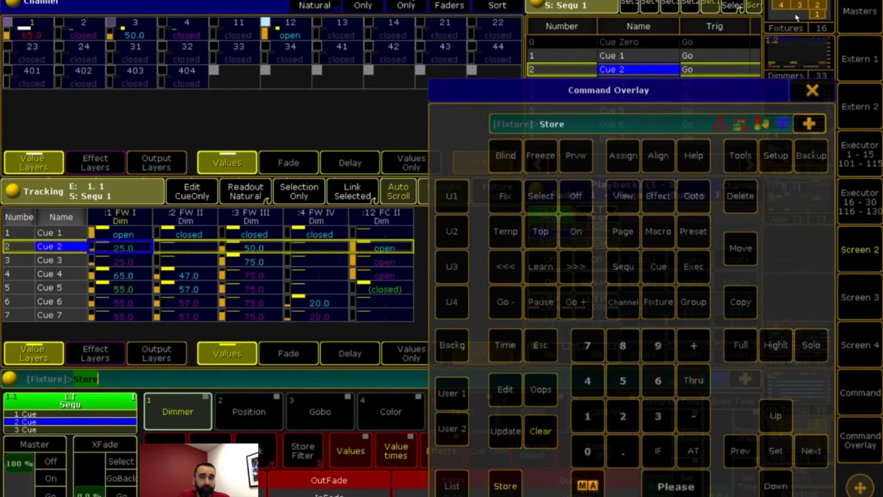
{"action": "left_click", "coordinate": [799, 45]}
{"action": "left_click", "coordinate": [492, 129]}
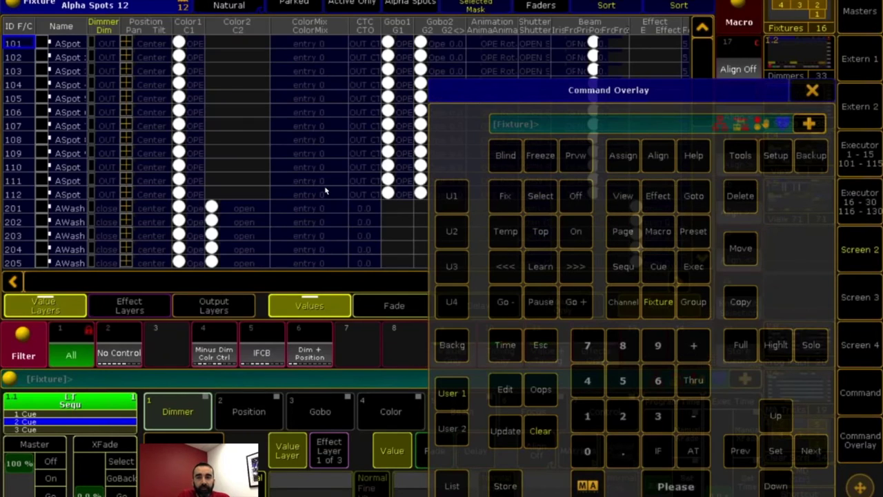
Step: Store all fixtures' values as a new cue at the end of Sequence 1 and review them in the tracking sheet
{"action": "left_click", "coordinate": [510, 485]}
{"action": "left_click", "coordinate": [511, 485]}
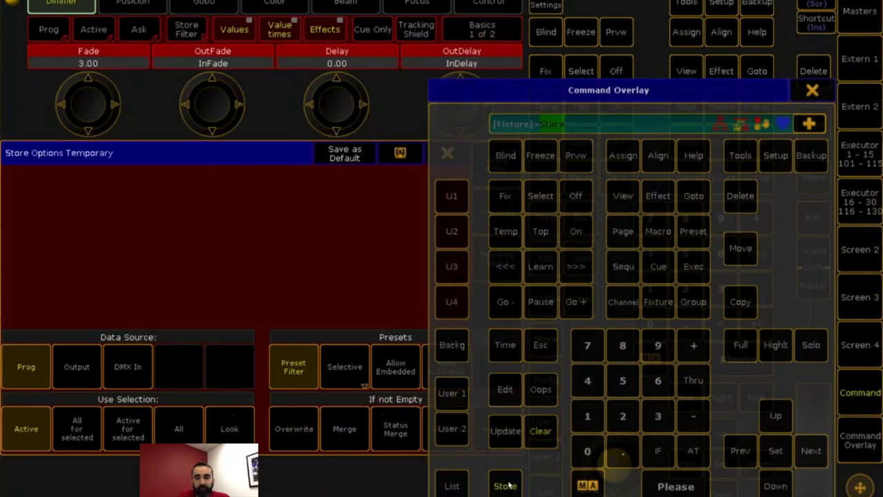
{"action": "left_click", "coordinate": [701, 488]}
{"action": "left_click", "coordinate": [811, 91]}
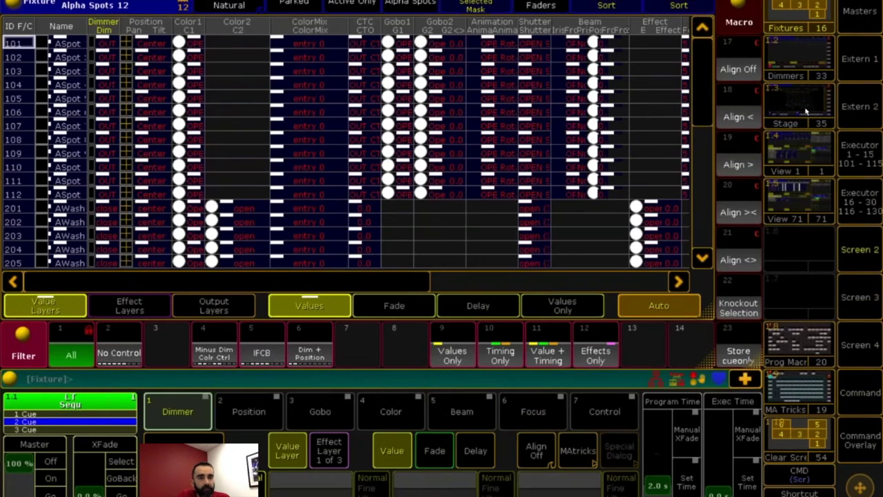
{"action": "left_click", "coordinate": [803, 159]}
{"action": "left_click_drag", "start_coordinate": [34, 331], "coordinate": [469, 329]}
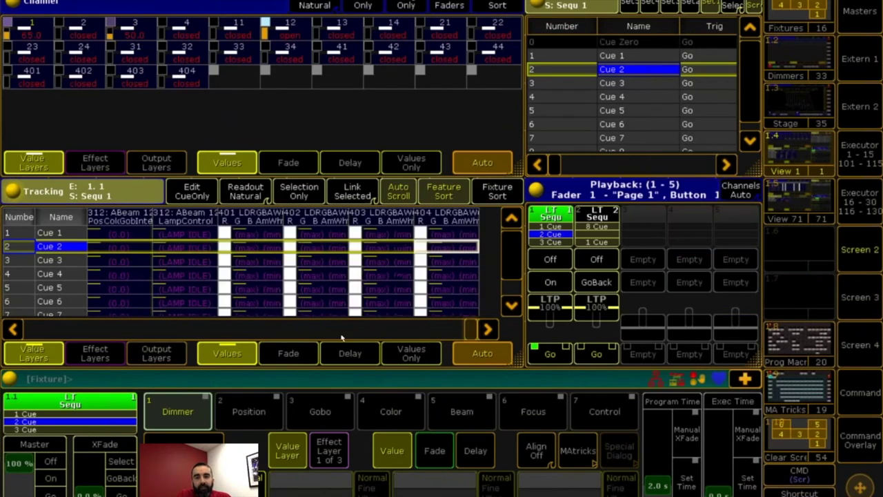
{"action": "left_click", "coordinate": [341, 335]}
Step: Undo the store of all fixture values and clear the programmer
{"action": "left_click", "coordinate": [859, 439]}
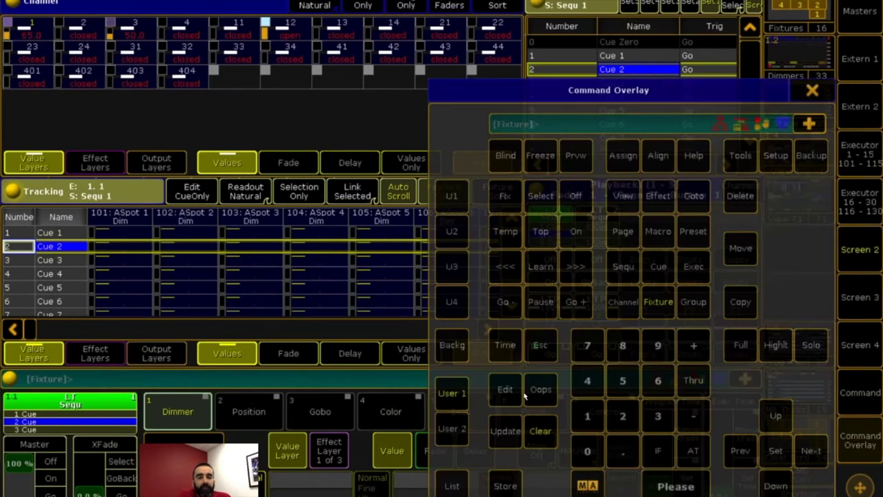
{"action": "left_click", "coordinate": [539, 394]}
{"action": "left_click", "coordinate": [540, 394]}
{"action": "left_click", "coordinate": [541, 389]}
{"action": "left_click", "coordinate": [352, 269]}
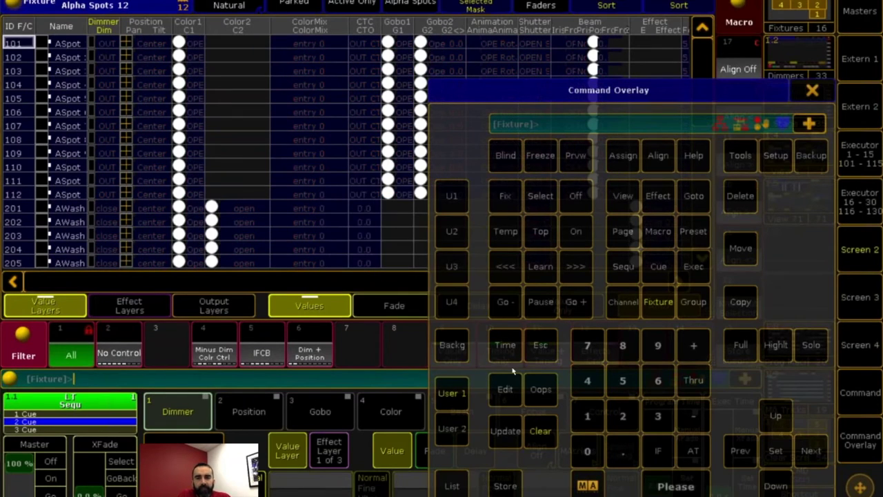
{"action": "left_click", "coordinate": [540, 431]}
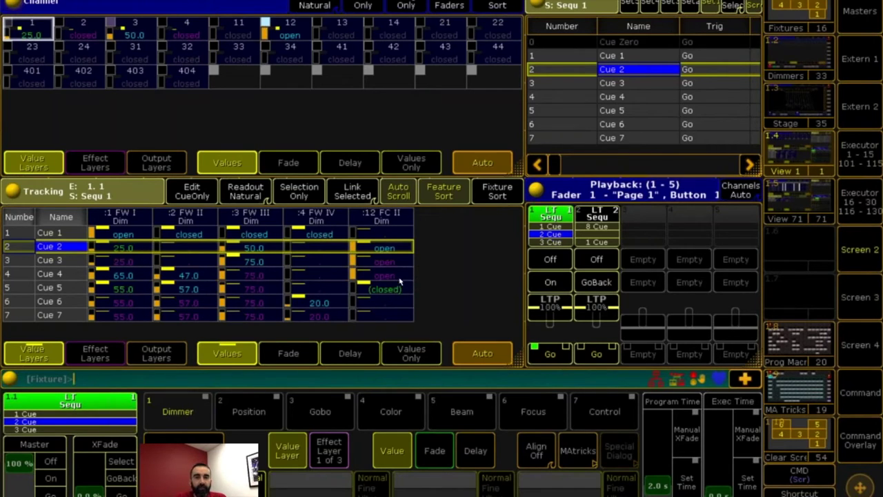
Step: Select the empty third executor and switch off the playback of Sequence 1
{"action": "left_click", "coordinate": [866, 435]}
{"action": "left_click", "coordinate": [541, 196]}
{"action": "left_click", "coordinate": [810, 89]}
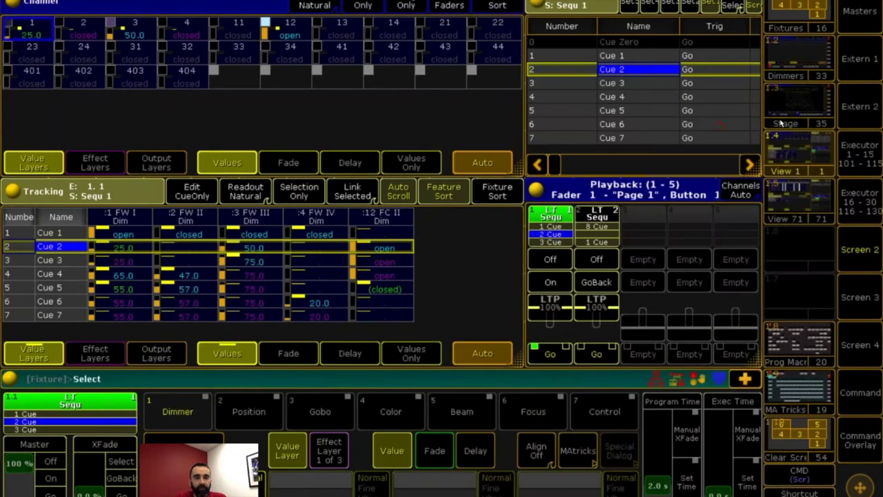
{"action": "left_click", "coordinate": [649, 260]}
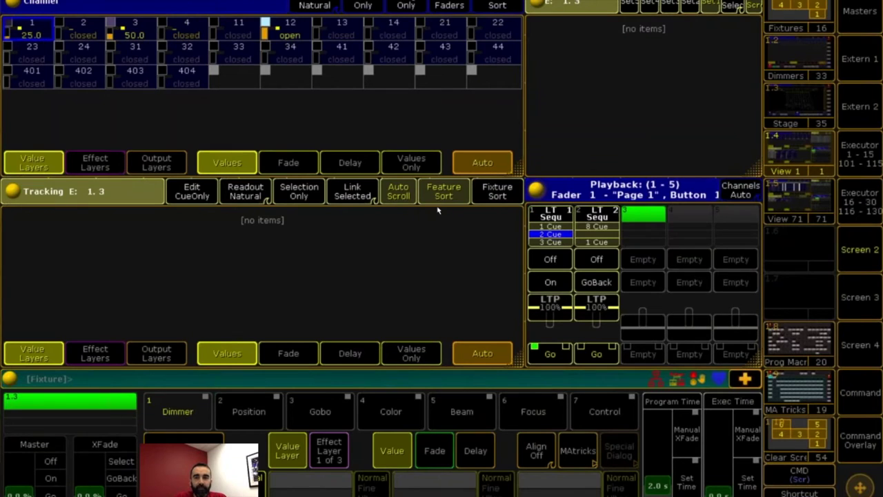
{"action": "left_click", "coordinate": [550, 260]}
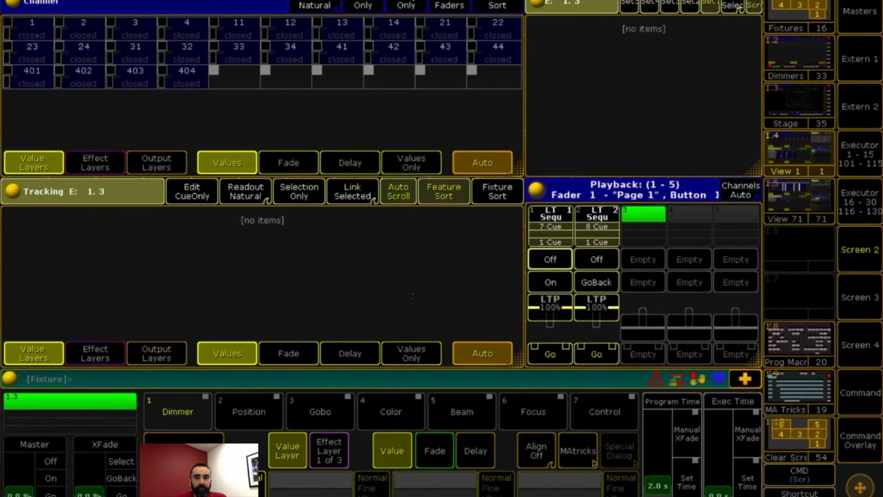
Step: Set channel 1's dimmer to full and store it as Cue 1 on the third executor
{"action": "left_click", "coordinate": [32, 28]}
{"action": "left_click", "coordinate": [868, 439]}
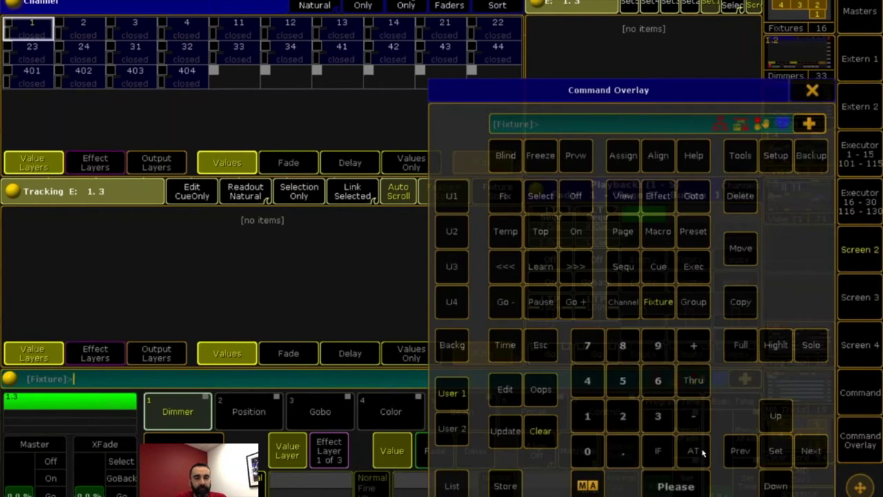
{"action": "left_click", "coordinate": [702, 452]}
{"action": "left_click", "coordinate": [504, 486]}
{"action": "left_click", "coordinate": [504, 487]}
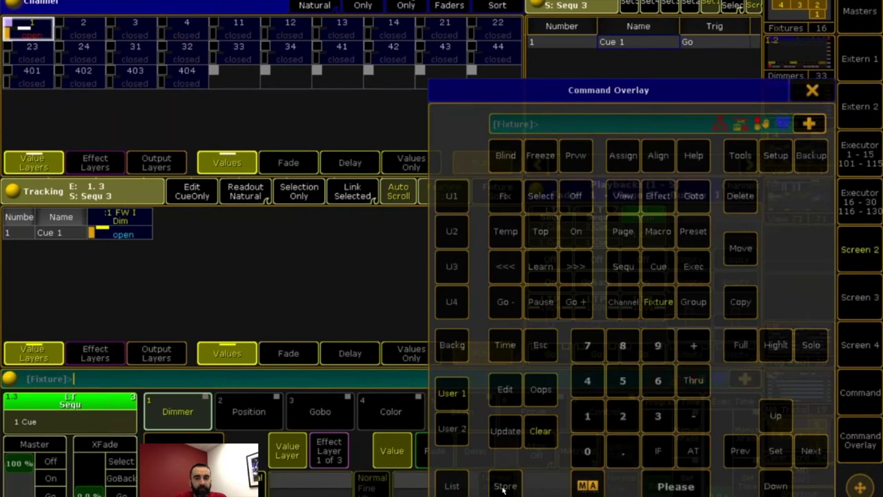
Step: Store Cues 2 through 5 in Sequence 3 with channel 1 still at full in the programmer
{"action": "left_click", "coordinate": [504, 485]}
{"action": "left_click", "coordinate": [675, 486]}
{"action": "left_click", "coordinate": [679, 486]}
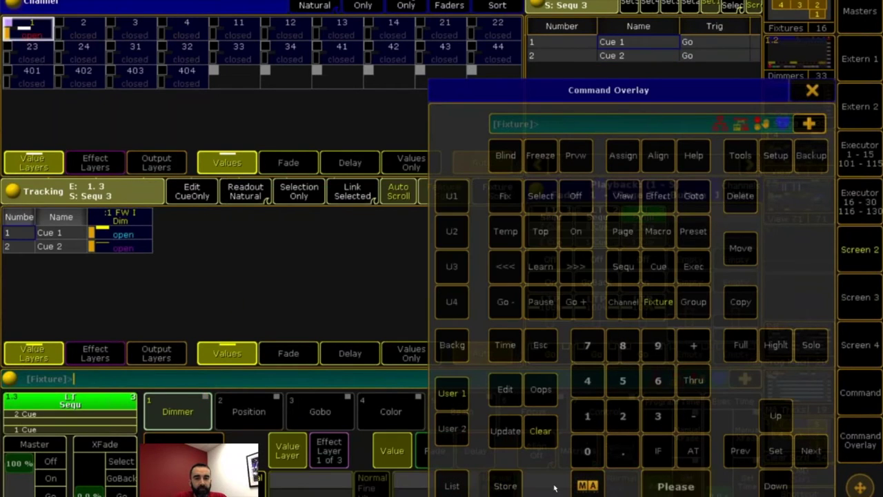
{"action": "left_click", "coordinate": [504, 486]}
{"action": "left_click", "coordinate": [675, 485]}
{"action": "left_click", "coordinate": [504, 486]}
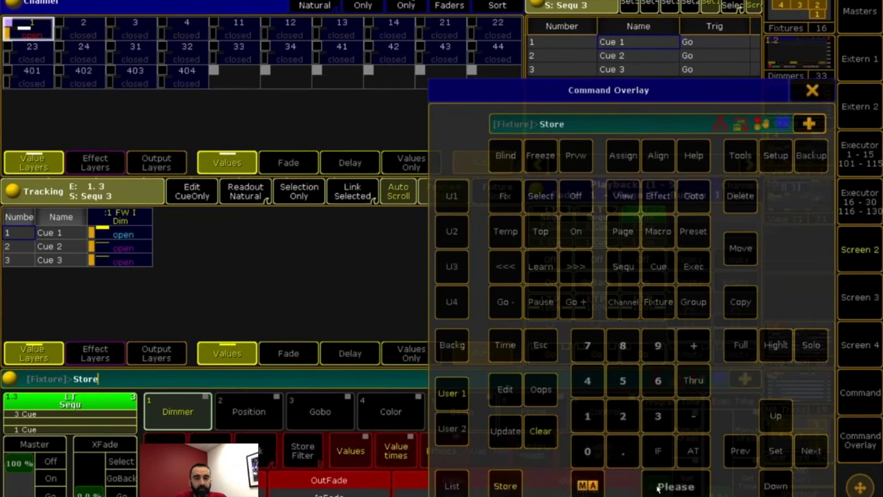
{"action": "left_click", "coordinate": [675, 486]}
{"action": "left_click", "coordinate": [516, 486]}
{"action": "left_click", "coordinate": [675, 486]}
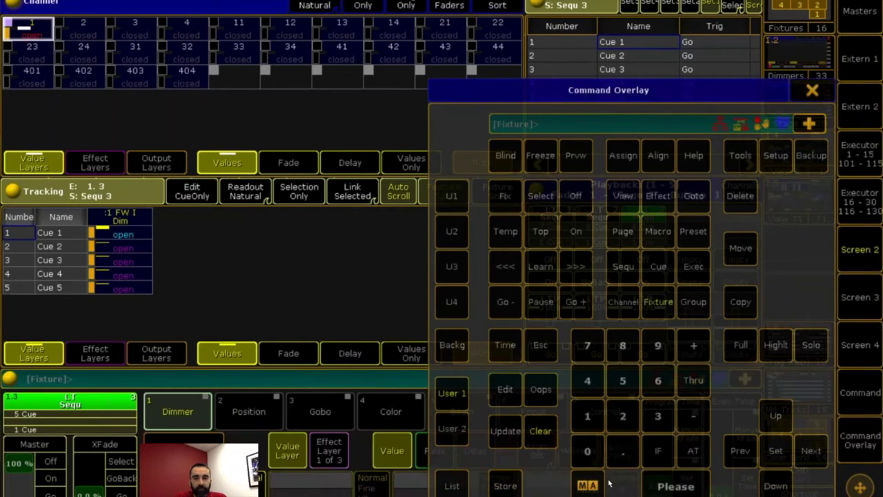
Step: Bring channel 4 to full, store it as Cue 6 of Sequence 3, and clear the programmer
{"action": "left_click", "coordinate": [196, 36]}
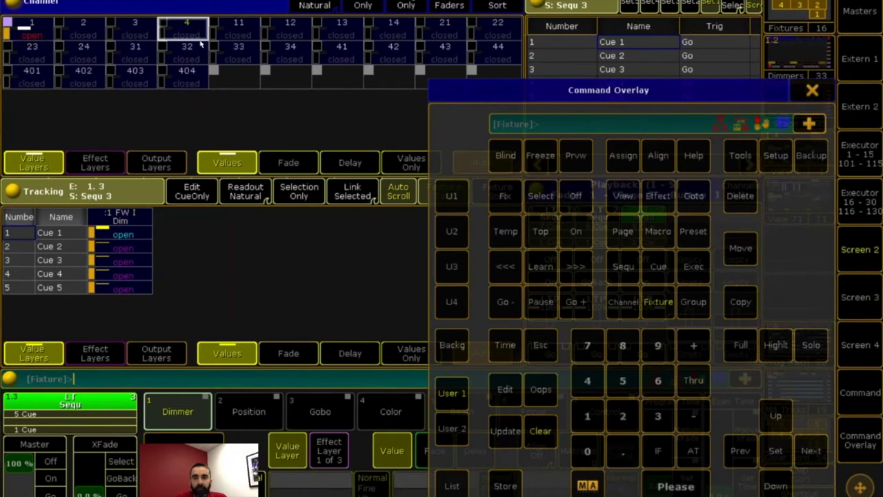
{"action": "double_click", "coordinate": [694, 450]}
{"action": "left_click", "coordinate": [505, 486]}
{"action": "left_click", "coordinate": [675, 486]}
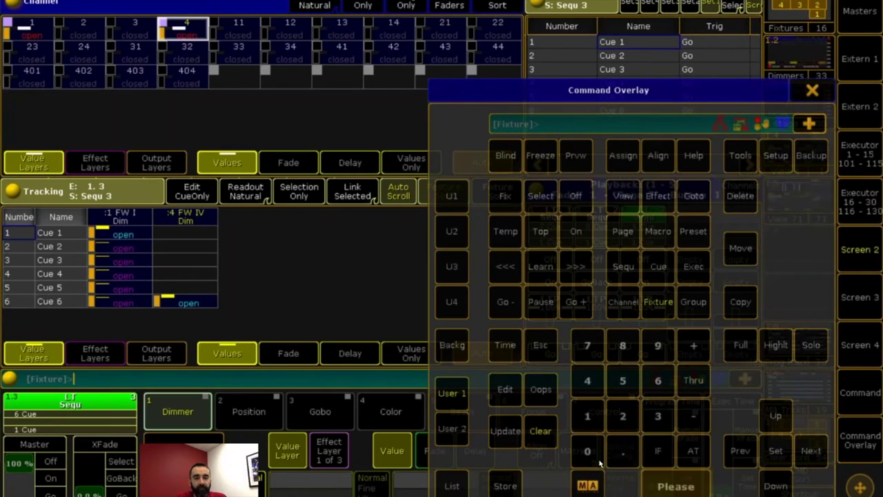
{"action": "left_click", "coordinate": [540, 431]}
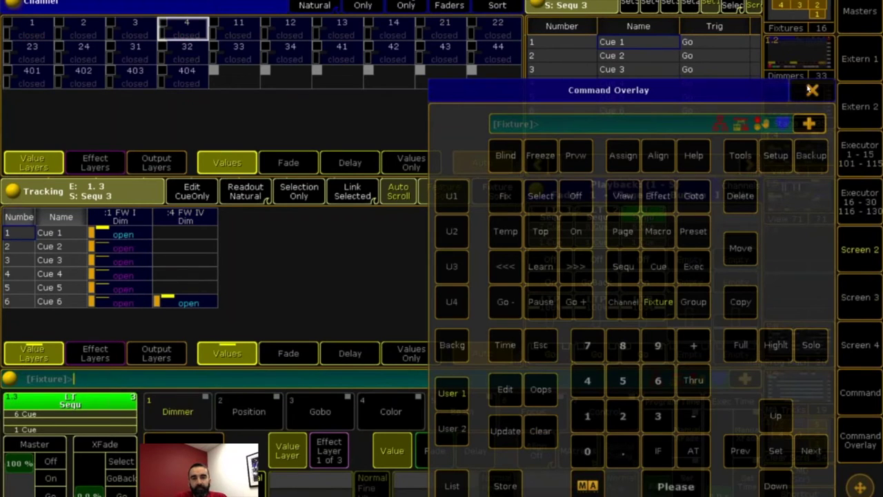
Step: Start Cue 1 of Sequence 3 on the third executor and store Cues 7 through 99 with an empty programmer
{"action": "left_click", "coordinate": [812, 90]}
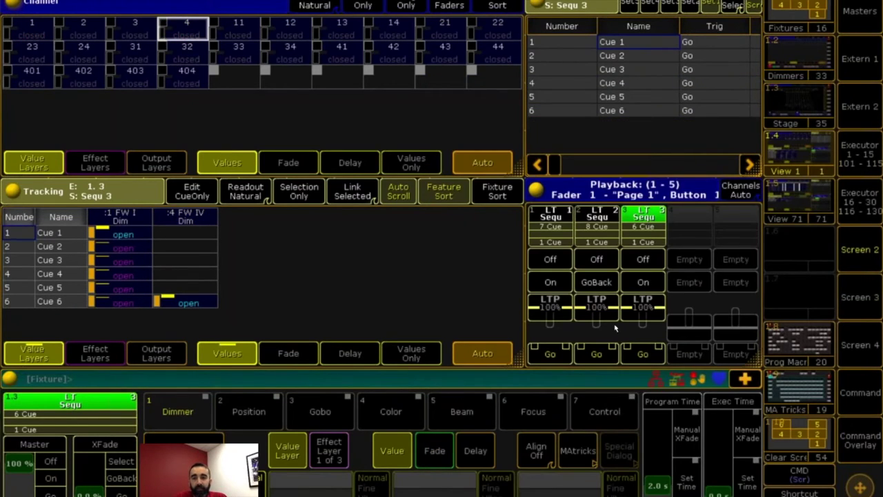
{"action": "left_click", "coordinate": [641, 355]}
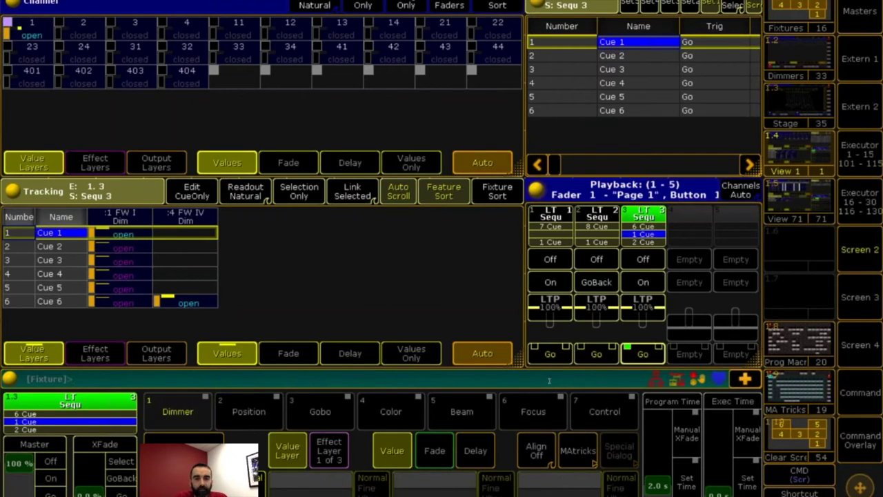
{"action": "type", "text": "store cue"}
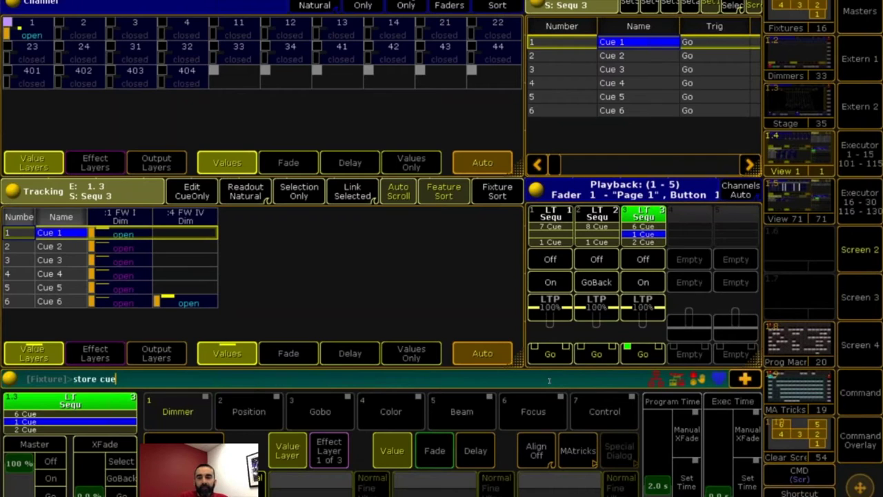
{"action": "type", "text": " 7 thru 99"}
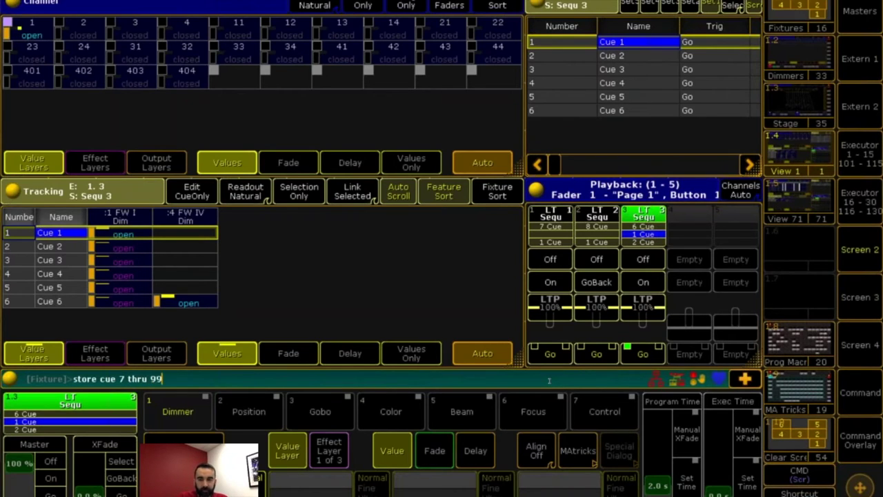
{"action": "key", "text": "Return"}
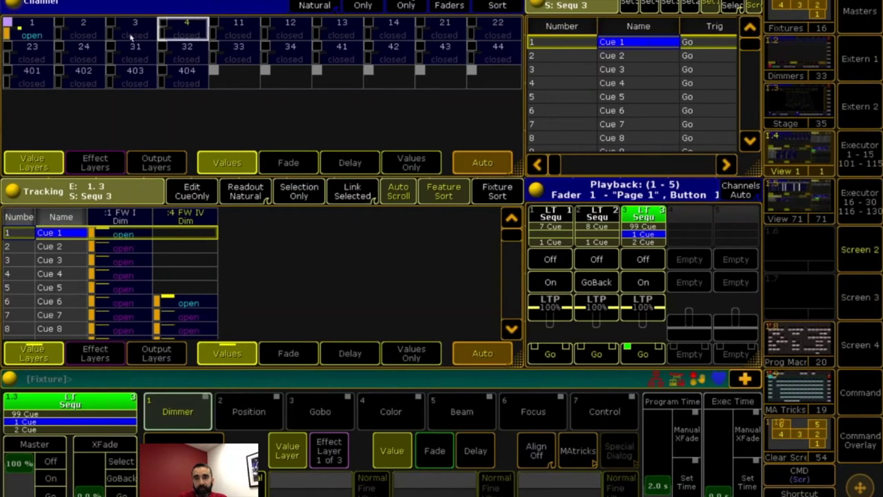
Step: Bring channel 3 to full, store it as Cue 100 of Sequence 3, and clear the programmer
{"action": "left_click", "coordinate": [862, 455]}
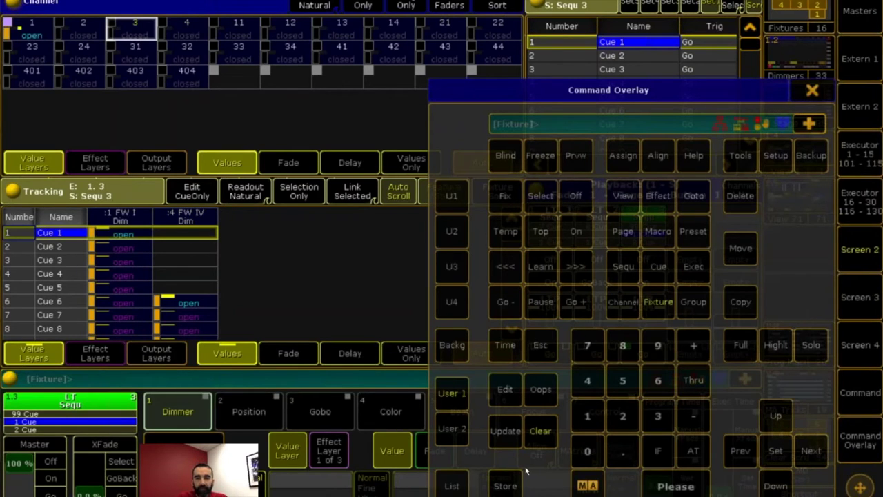
{"action": "left_click", "coordinate": [693, 451]}
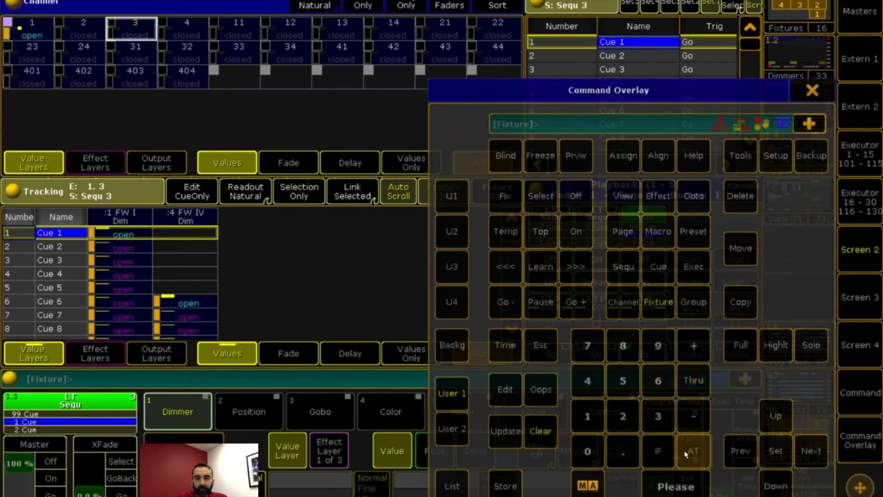
{"action": "left_click", "coordinate": [519, 485]}
{"action": "left_click", "coordinate": [588, 416]}
{"action": "left_click", "coordinate": [587, 450]}
{"action": "left_click", "coordinate": [587, 451]}
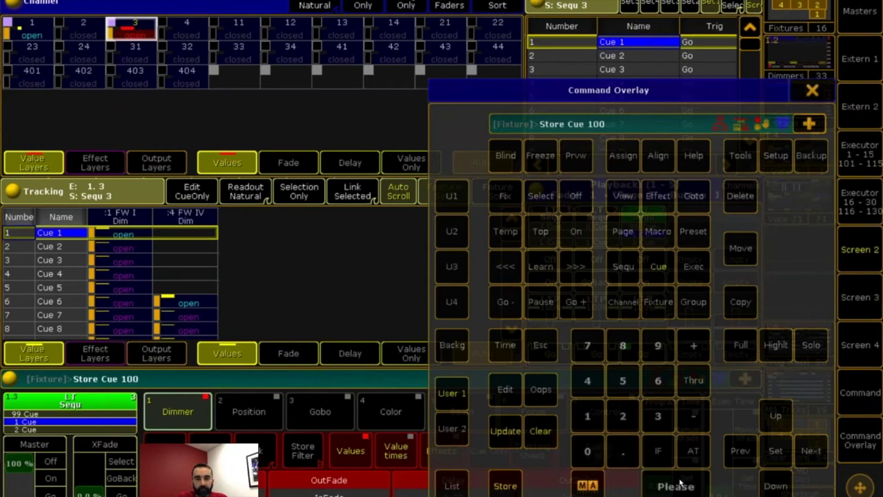
{"action": "left_click", "coordinate": [676, 486]}
{"action": "left_click", "coordinate": [542, 431]}
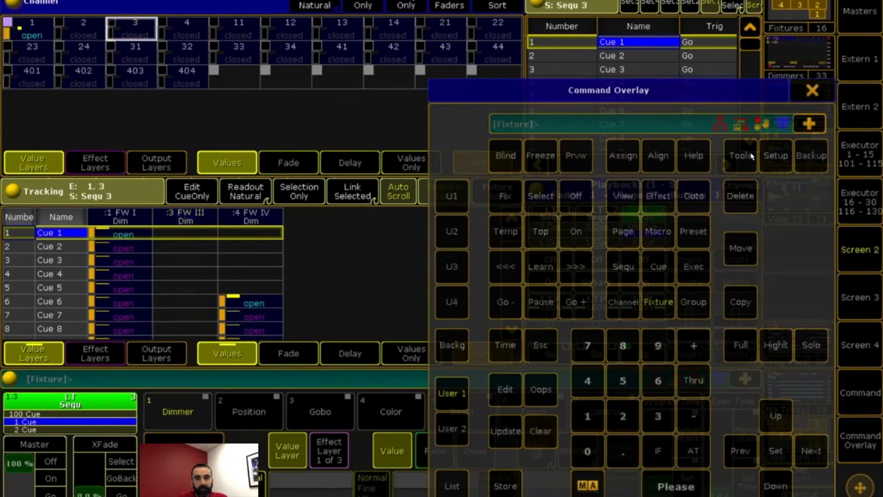
{"action": "left_click", "coordinate": [812, 90]}
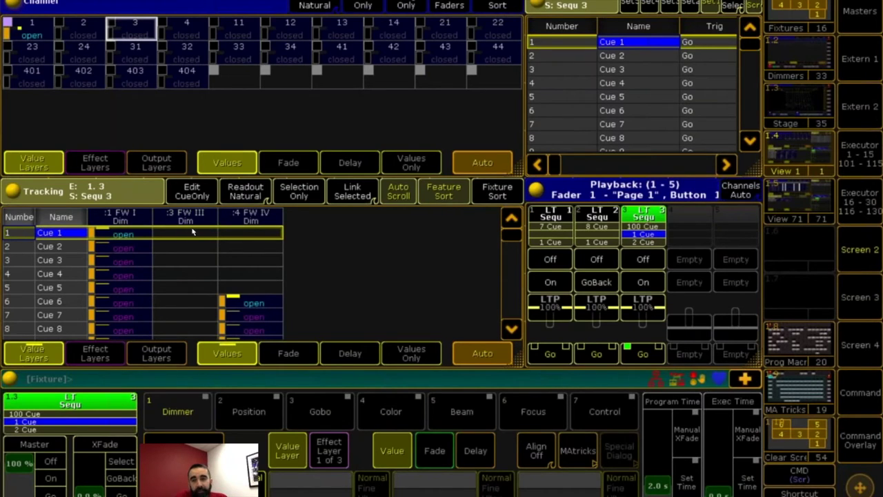
Step: Set the Cue Zero mode of Sequence 3 to On in its sequence options
{"action": "left_click", "coordinate": [653, 216]}
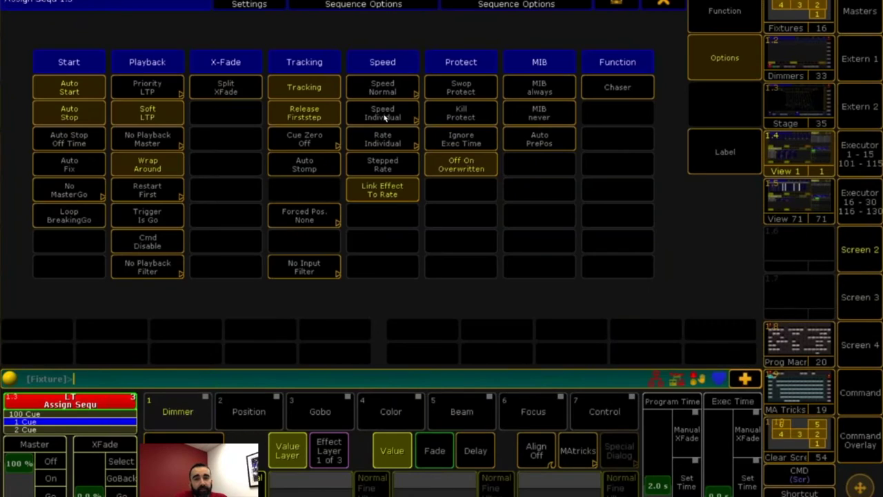
{"action": "left_click", "coordinate": [304, 138]}
{"action": "left_click", "coordinate": [325, 195]}
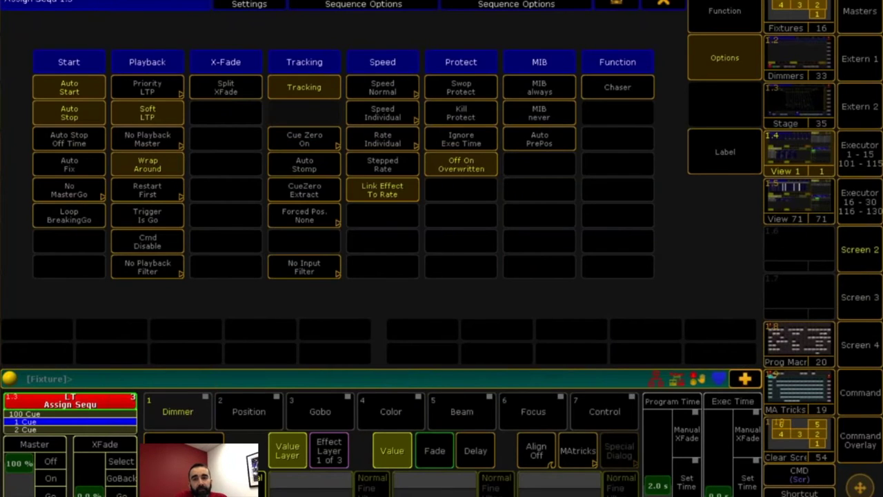
{"action": "key", "text": "Escape"}
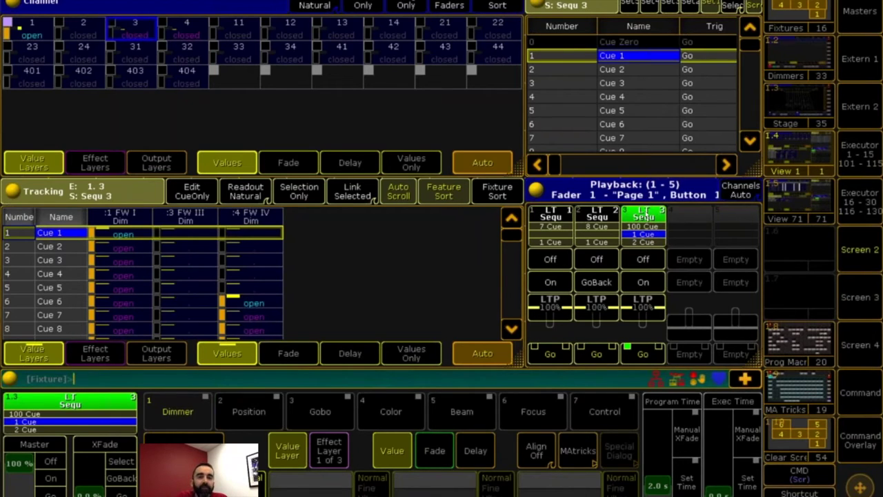
Step: Set the Cue Zero mode of Sequence 3 back to Off and leave the executor's options
{"action": "left_click", "coordinate": [643, 214]}
{"action": "left_click", "coordinate": [324, 137]}
{"action": "left_click", "coordinate": [425, 149]}
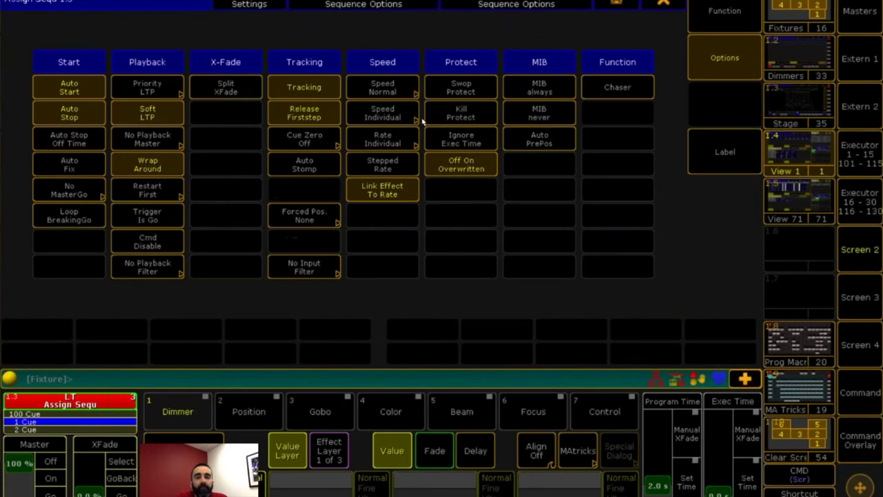
{"action": "left_click", "coordinate": [663, 3]}
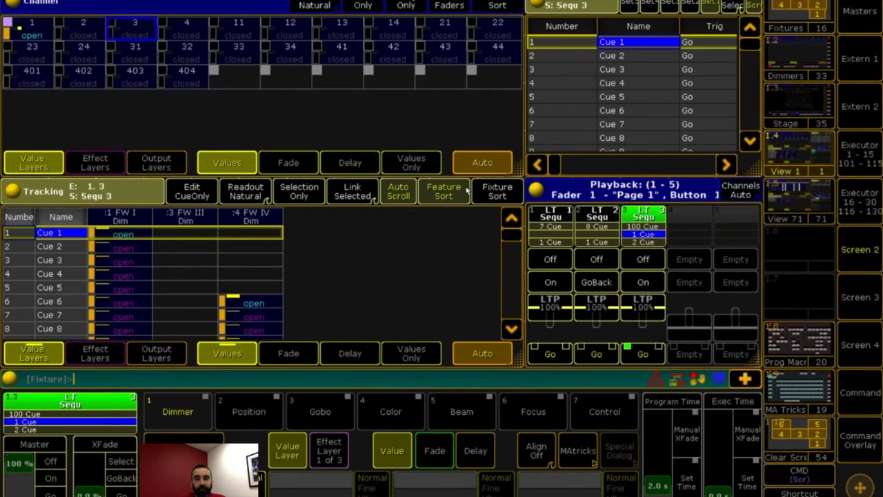
Step: Advance the playback of Sequence 3 to Cue 5 and open the Cue Zero mode choices in its options
{"action": "left_click", "coordinate": [643, 354]}
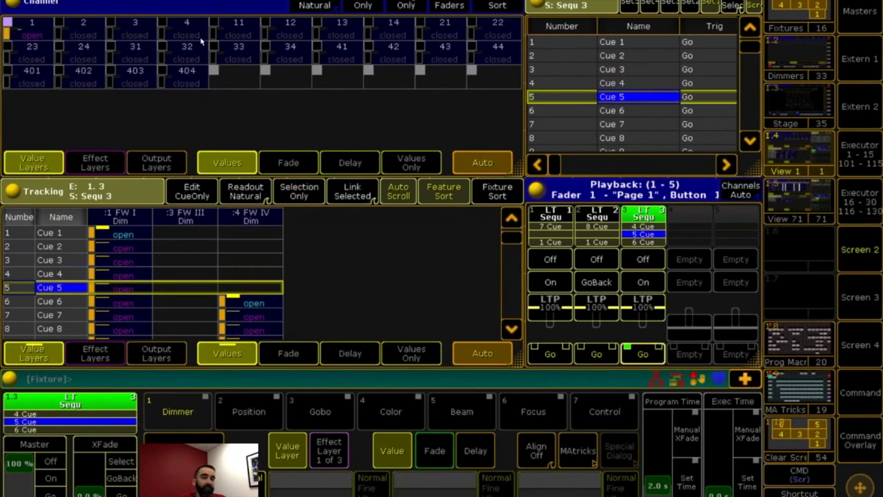
{"action": "left_click", "coordinate": [641, 214]}
{"action": "left_click", "coordinate": [311, 144]}
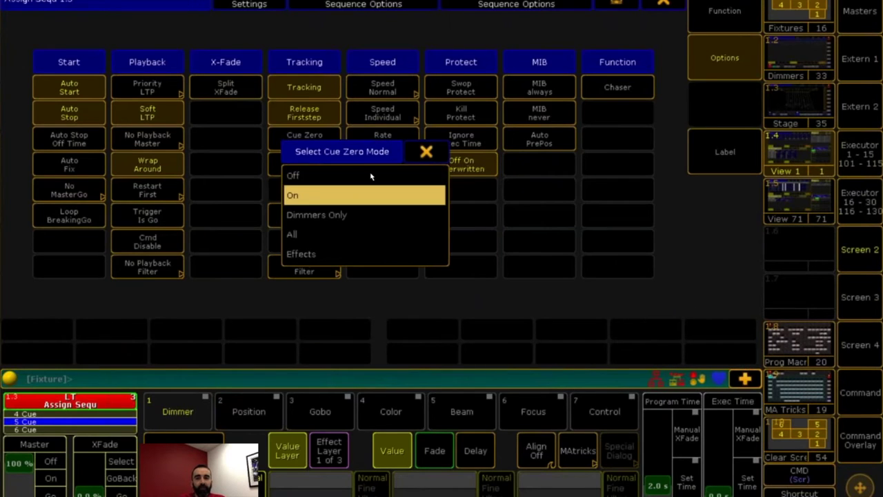
Step: Set sequence 3's Cue Zero mode to On, close its options and select the empty executor 4
{"action": "left_click", "coordinate": [327, 197]}
{"action": "left_click", "coordinate": [662, 4]}
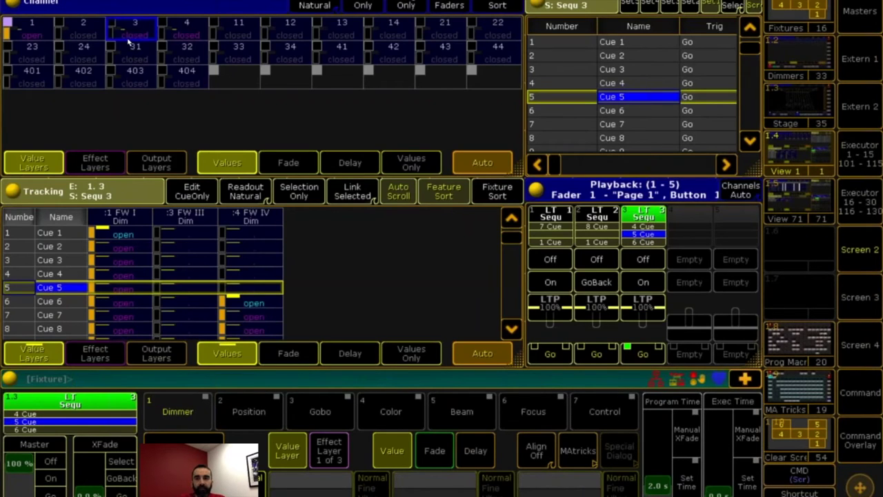
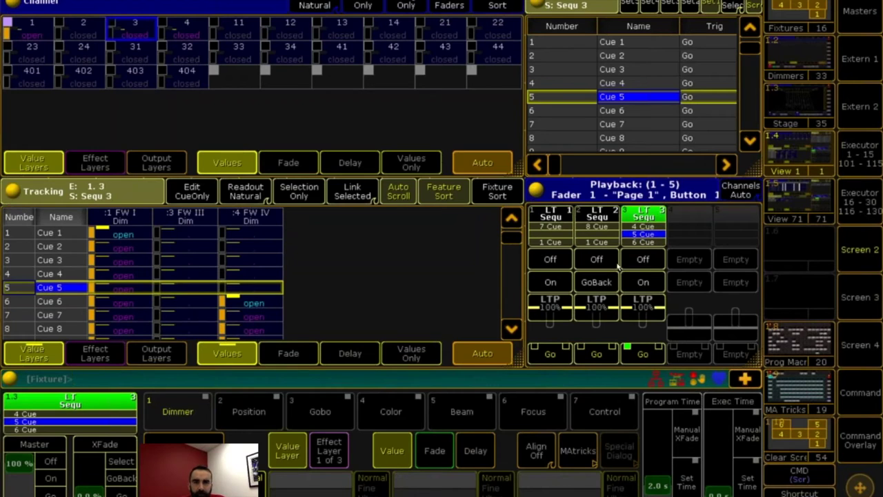
{"action": "left_click", "coordinate": [859, 438]}
{"action": "left_click", "coordinate": [541, 196]}
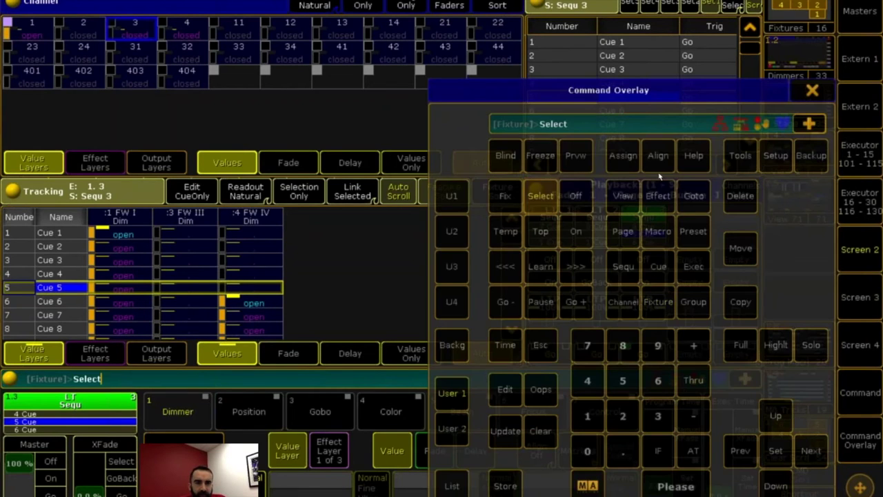
{"action": "left_click", "coordinate": [690, 282]}
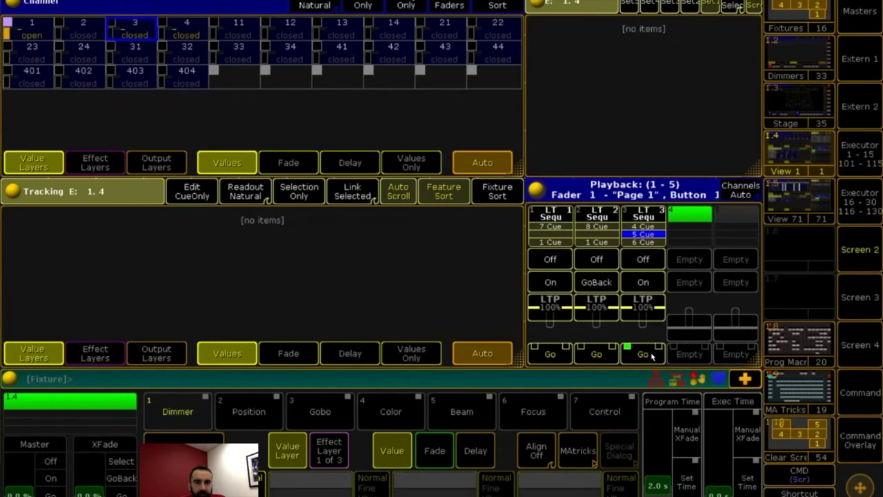
Step: Start cue 1 on executor 2 and replace the sequence sheet with a Stage View window
{"action": "left_click", "coordinate": [596, 354]}
{"action": "left_click", "coordinate": [572, 7]}
{"action": "left_click", "coordinate": [606, 98]}
{"action": "left_click", "coordinate": [551, 24]}
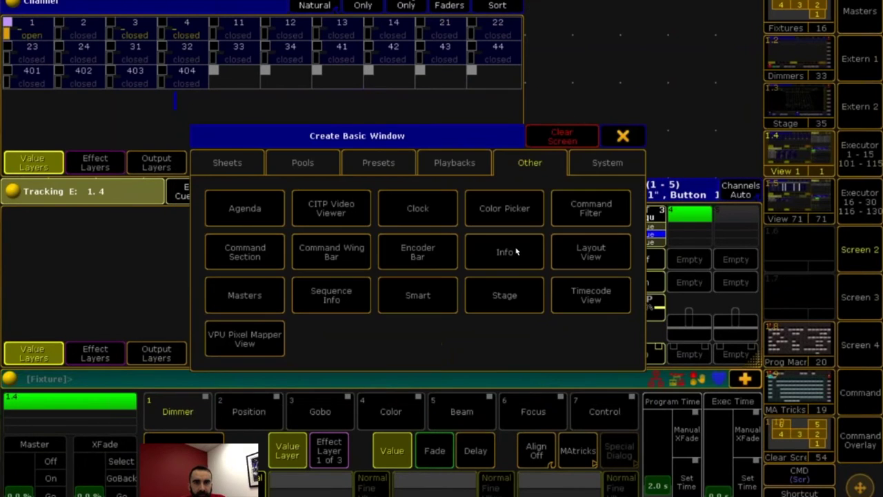
{"action": "left_click", "coordinate": [506, 296]}
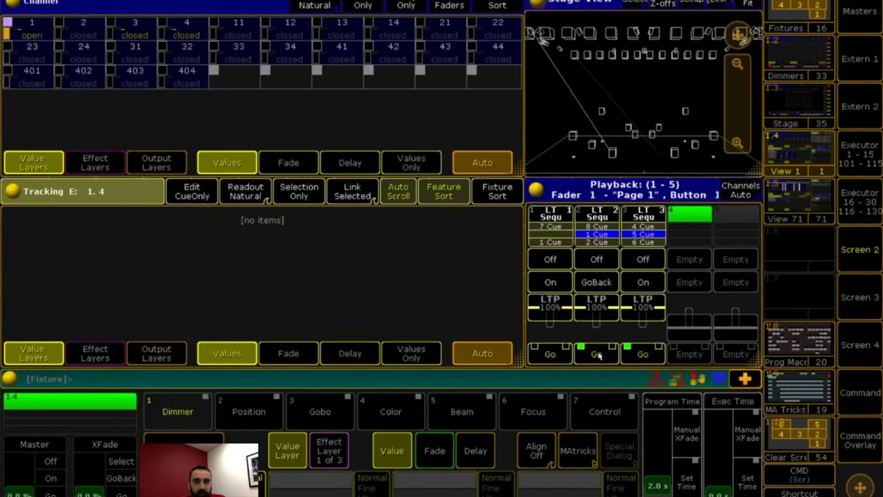
Step: Turn off executor 3, select executor 2 and advance its sequence to cue 3
{"action": "left_click", "coordinate": [643, 259]}
{"action": "left_click", "coordinate": [597, 354]}
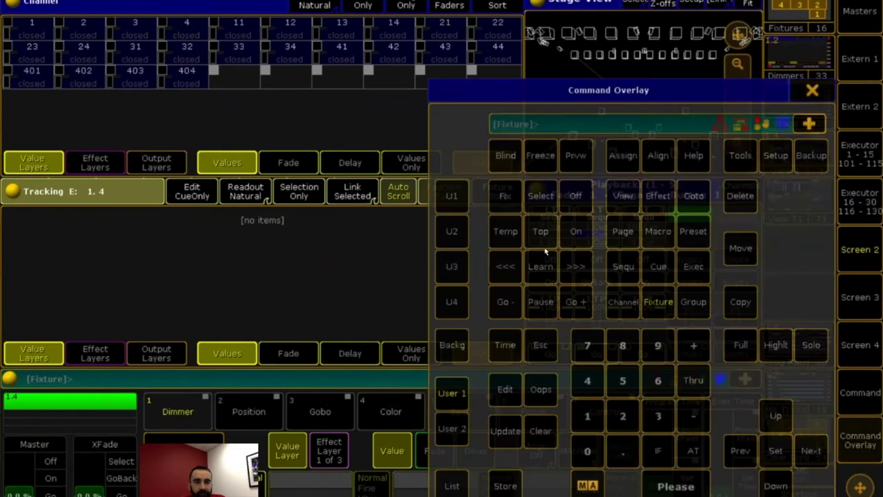
{"action": "left_click", "coordinate": [716, 125]}
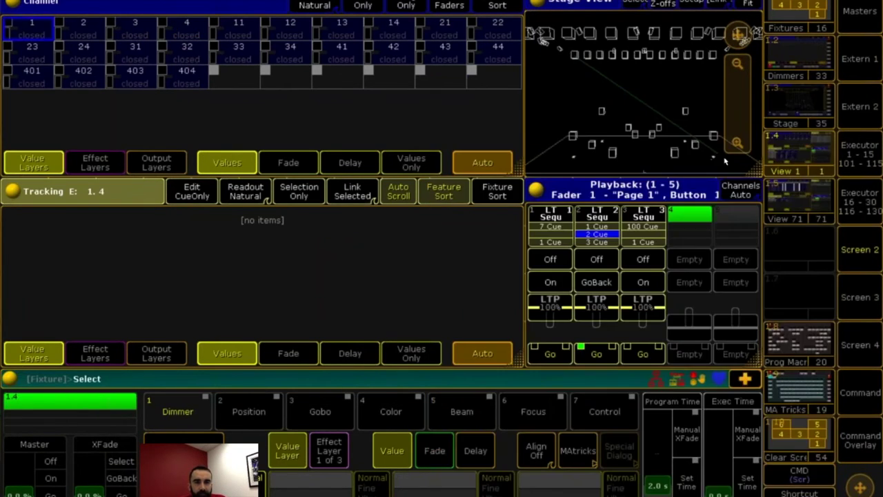
{"action": "left_click", "coordinate": [600, 260]}
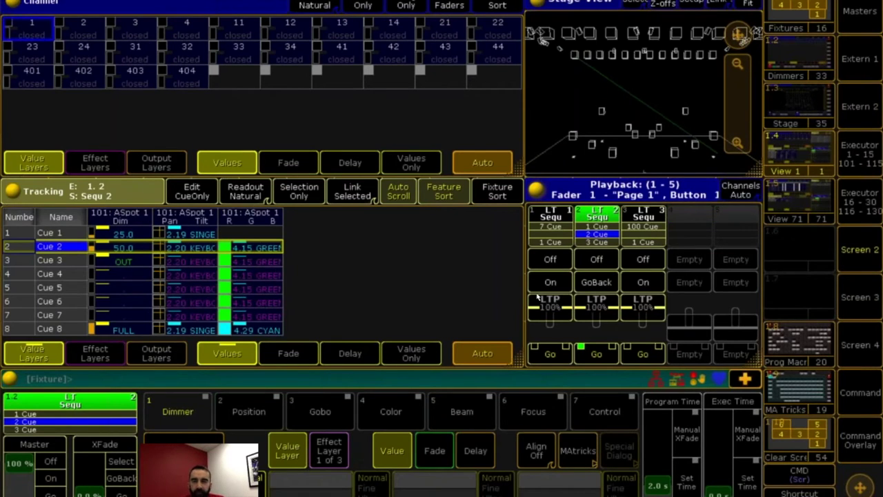
{"action": "left_click", "coordinate": [605, 358]}
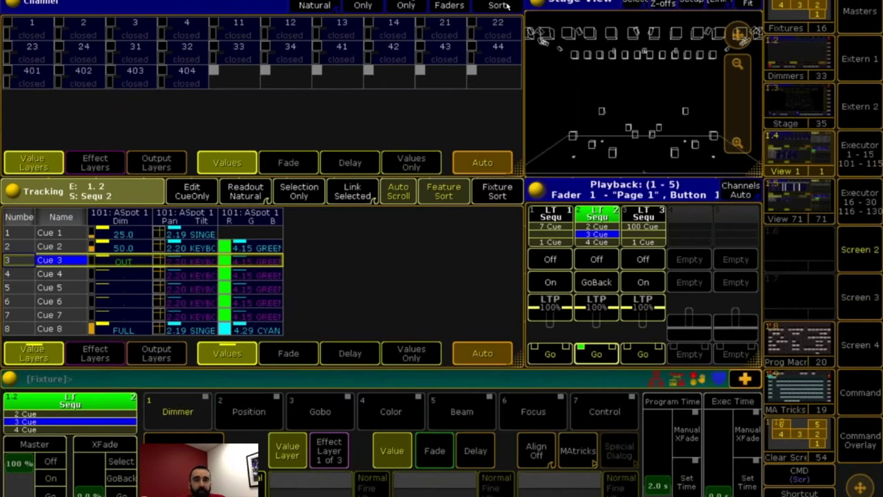
Step: Recall View 71 with the fixture sheet and replace its sequence sheet with a Stage View window
{"action": "left_click", "coordinate": [797, 190]}
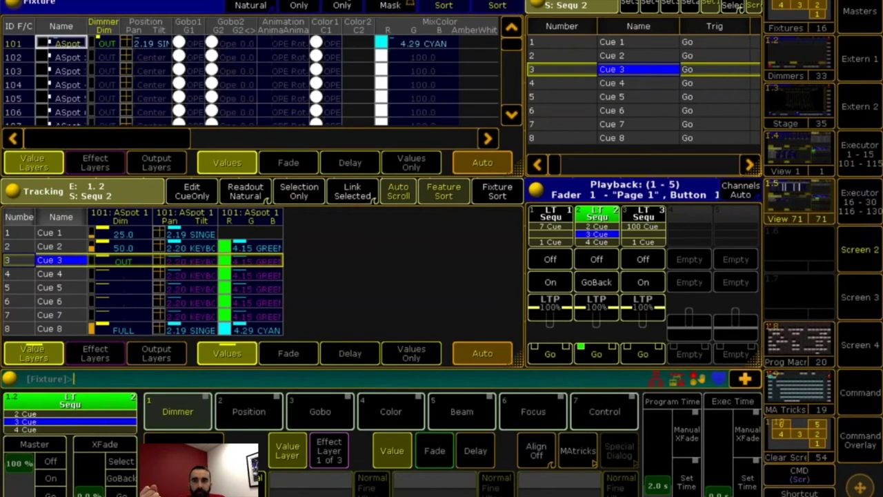
{"action": "left_click", "coordinate": [638, 69]}
{"action": "left_click", "coordinate": [586, 5]}
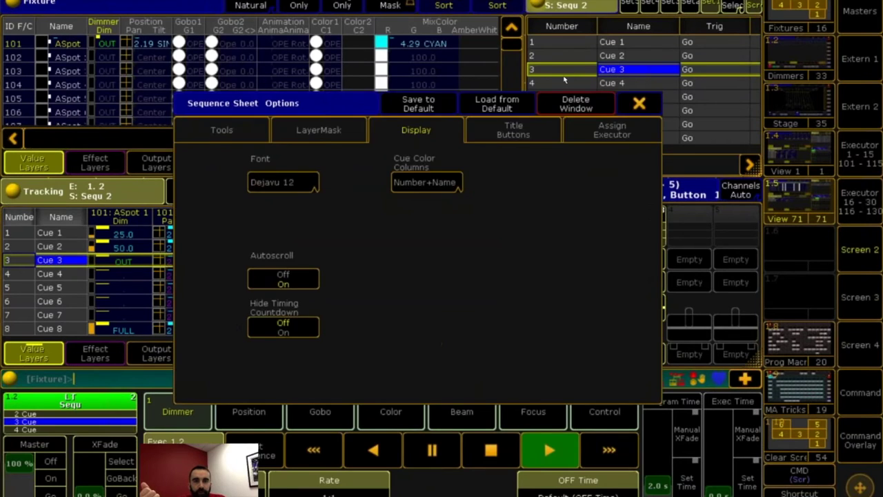
{"action": "left_click", "coordinate": [580, 104]}
{"action": "left_click", "coordinate": [557, 160]}
{"action": "left_click", "coordinate": [504, 295]}
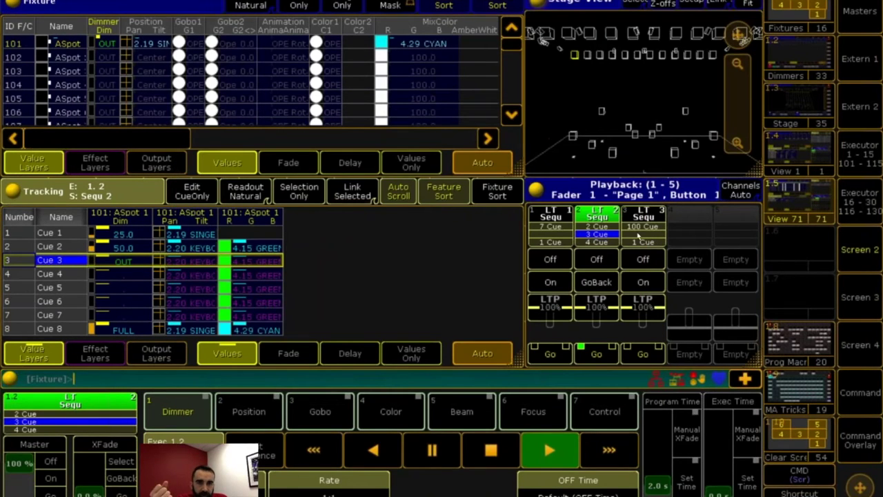
Step: Set fixture 101's dimmer to full and store it as cue 1 on executor 4
{"action": "left_click", "coordinate": [859, 438]}
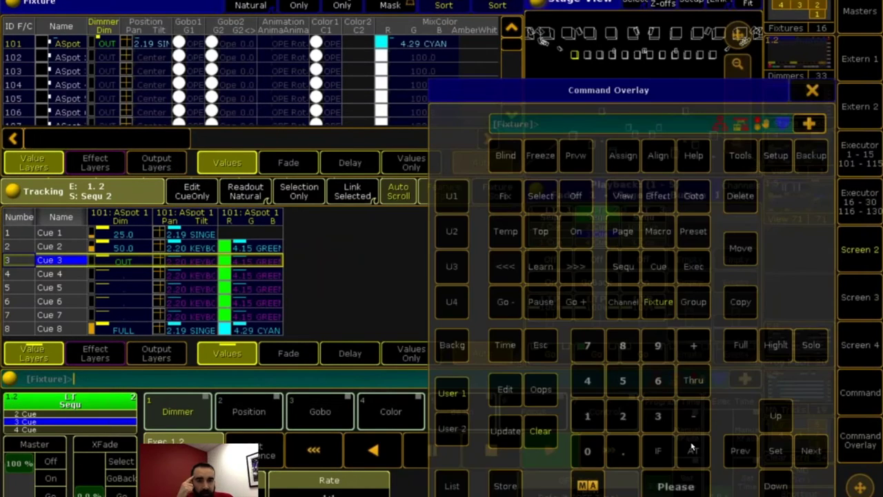
{"action": "double_click", "coordinate": [693, 451]}
{"action": "left_click", "coordinate": [506, 487]}
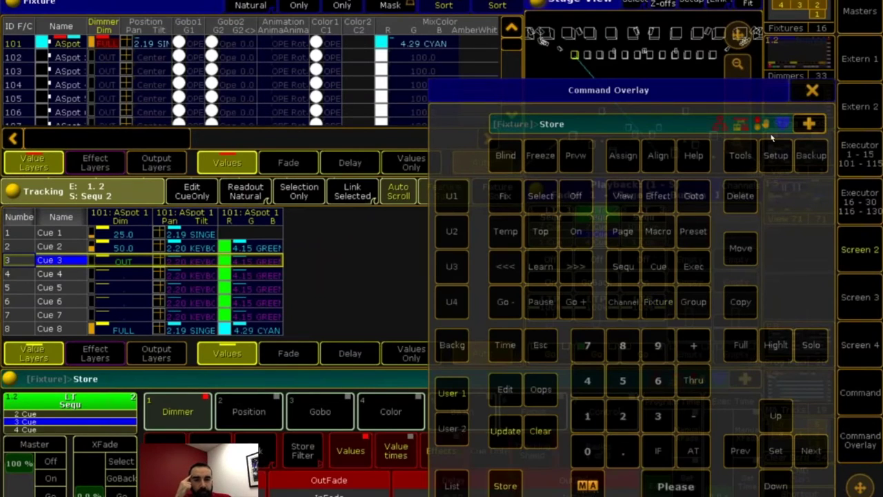
{"action": "left_click", "coordinate": [689, 259]}
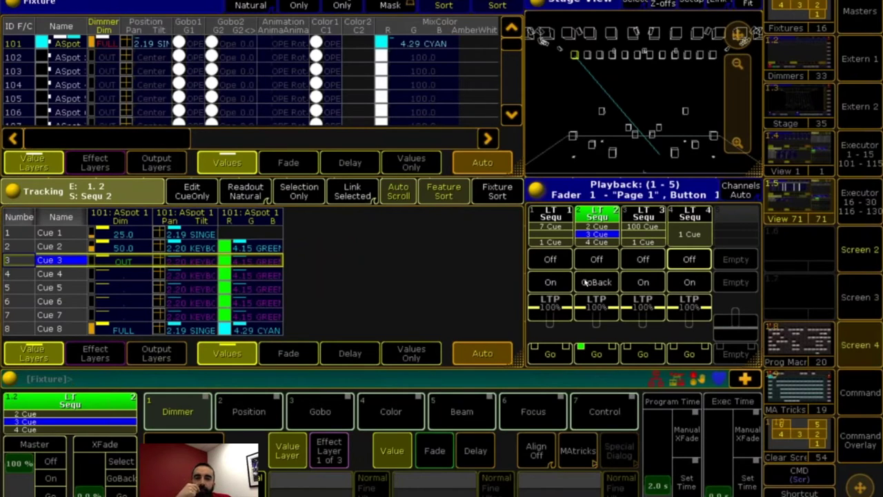
Step: Apply the GUITAR position preset to fixture 101 and store it as cue 2 on executor 4
{"action": "left_click", "coordinate": [860, 345]}
{"action": "left_click", "coordinate": [131, 73]}
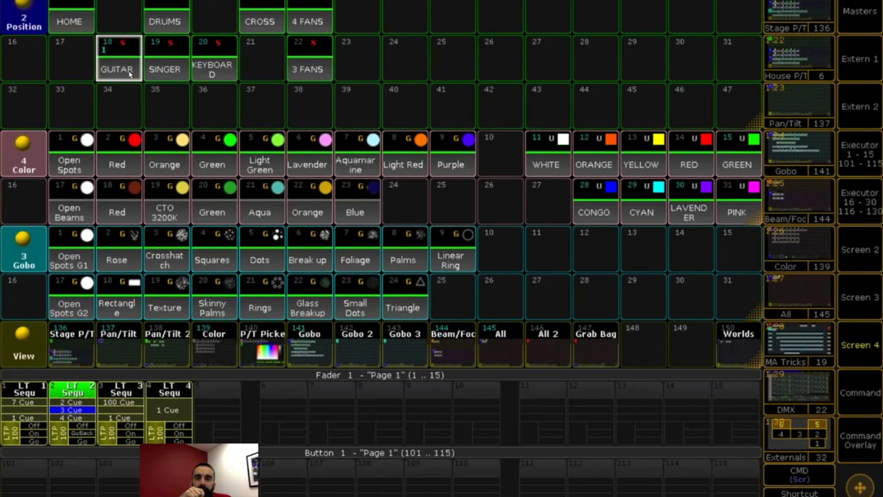
{"action": "left_click", "coordinate": [860, 439]}
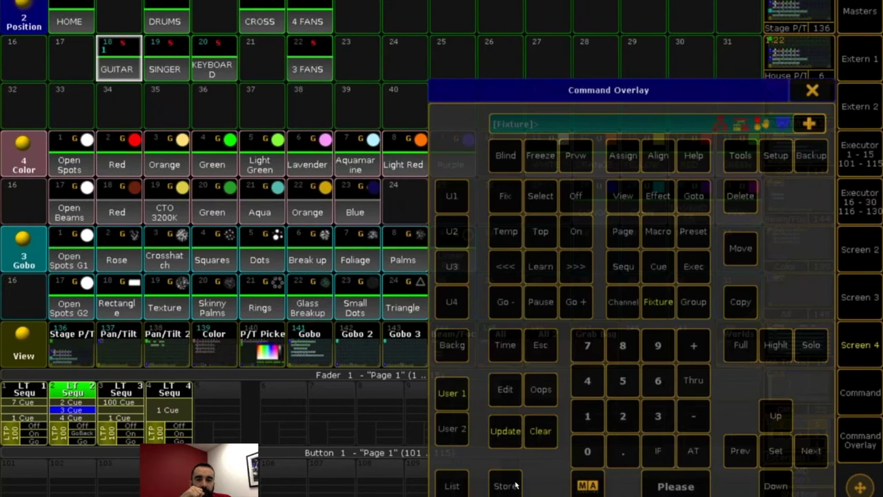
{"action": "left_click", "coordinate": [507, 485]}
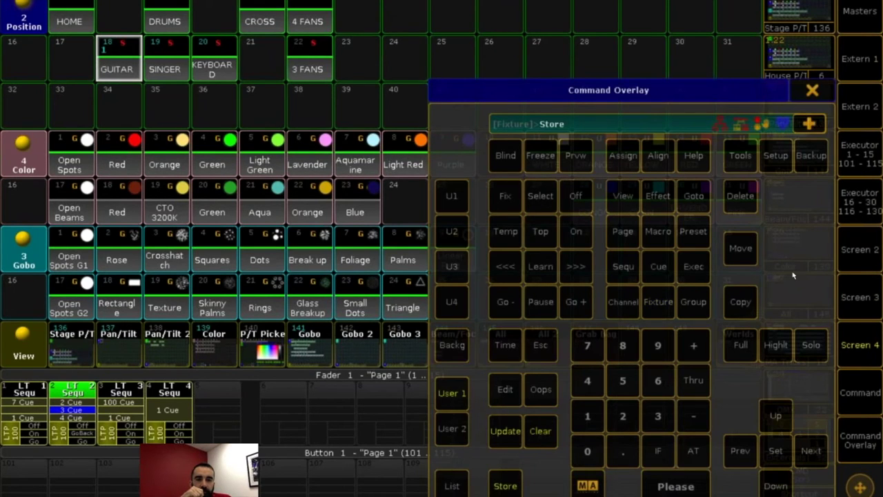
{"action": "left_click", "coordinate": [861, 257]}
{"action": "left_click_drag", "start_coordinate": [690, 94], "coordinate": [276, 64]}
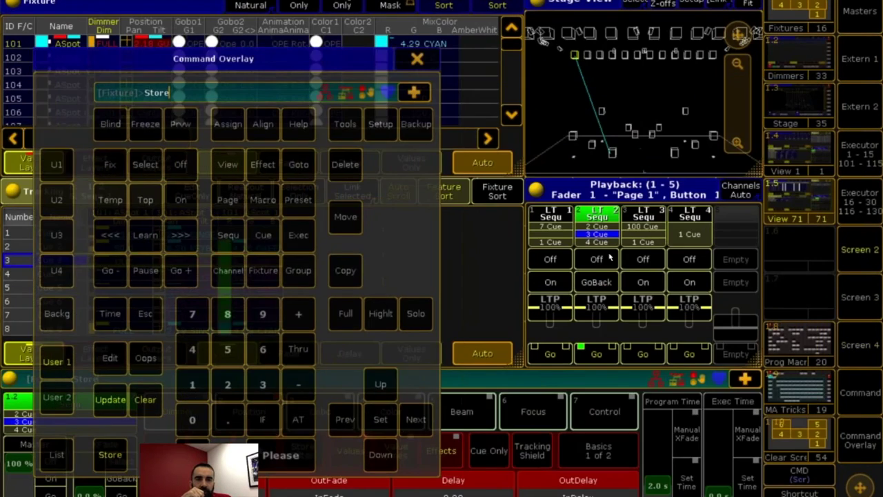
{"action": "left_click", "coordinate": [685, 261]}
{"action": "key", "text": "Return"}
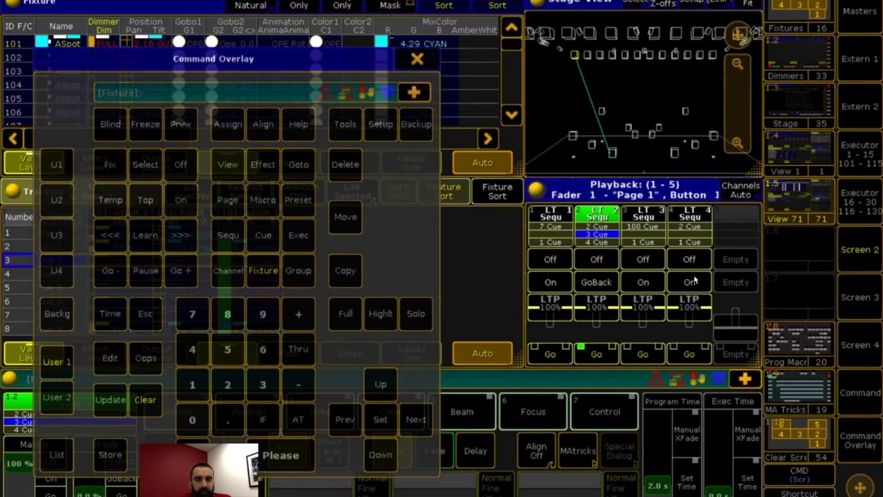
Step: Apply the LAVENDER color preset to fixture 101 and store it as cue 3 on executor 4
{"action": "left_click", "coordinate": [859, 345]}
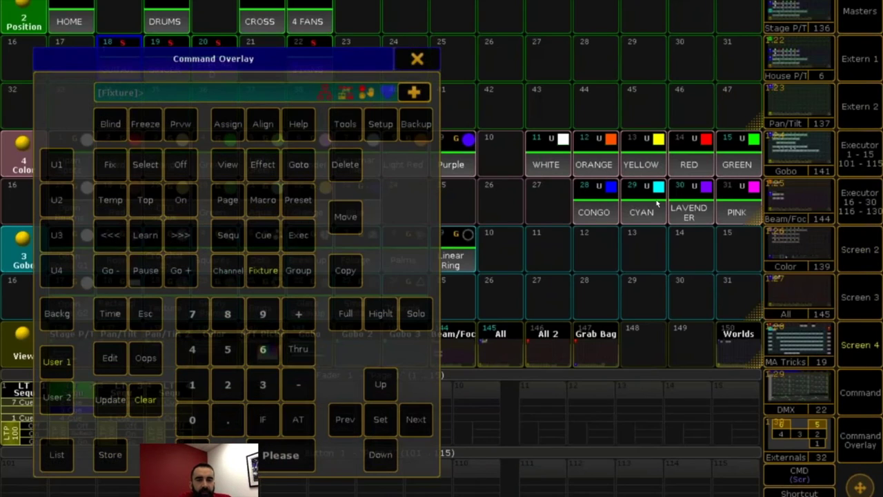
{"action": "left_click", "coordinate": [691, 211]}
{"action": "left_click", "coordinate": [109, 454]}
{"action": "left_click", "coordinate": [866, 257]}
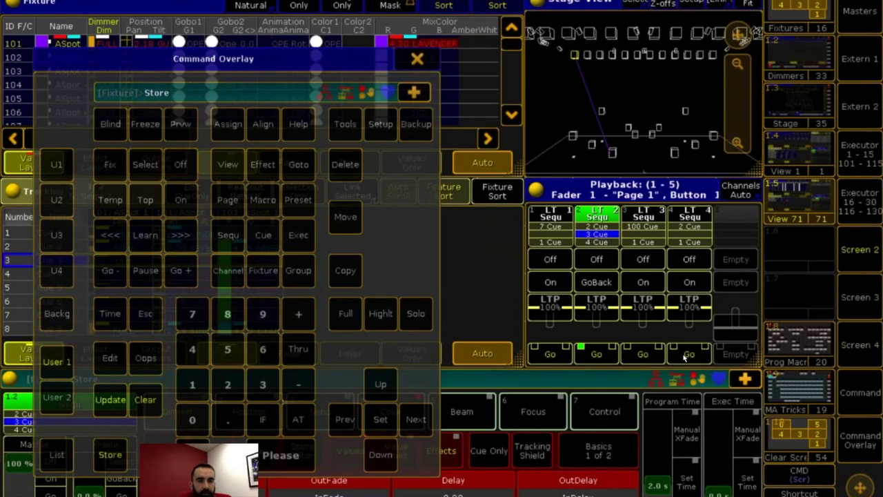
{"action": "left_click", "coordinate": [688, 354]}
Step: Clear the programmer, select executor 4 and play its cue 1 over cue 2 of executor 2
{"action": "left_click", "coordinate": [145, 399]}
{"action": "left_click", "coordinate": [160, 171]}
{"action": "left_click", "coordinate": [671, 255]}
{"action": "left_click", "coordinate": [418, 59]}
{"action": "left_click", "coordinate": [708, 355]}
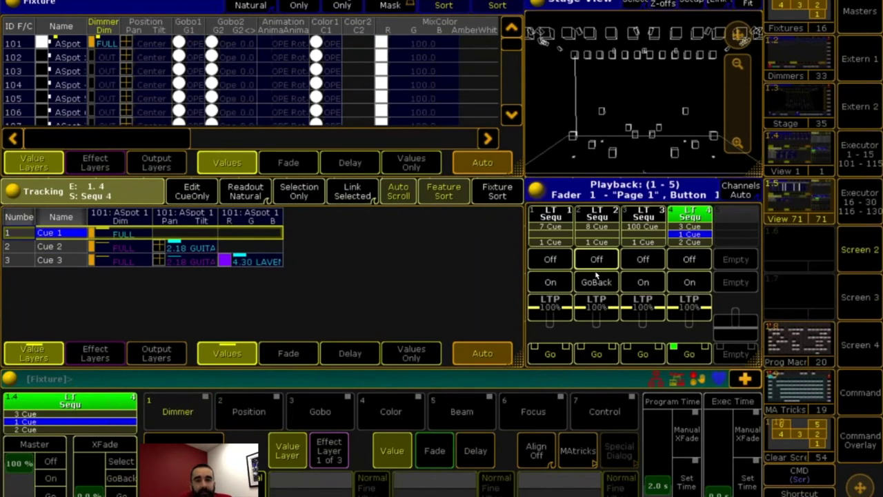
{"action": "left_click", "coordinate": [598, 354]}
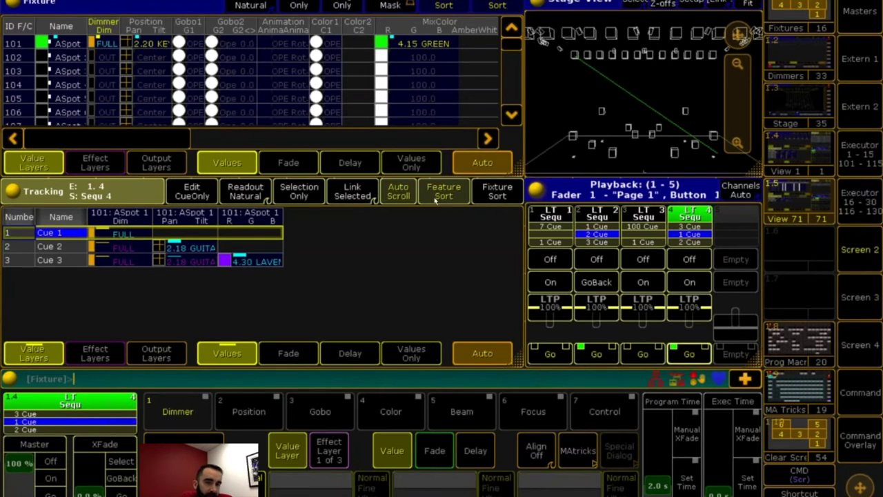
Step: Set the Cue Zero mode of executor 4's sequence to On and close its options
{"action": "left_click", "coordinate": [689, 216]}
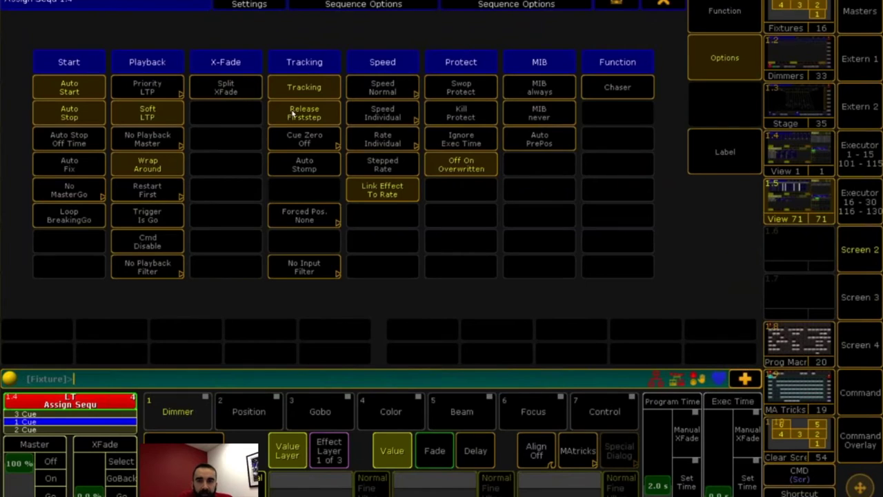
{"action": "left_click", "coordinate": [305, 136]}
{"action": "left_click", "coordinate": [339, 183]}
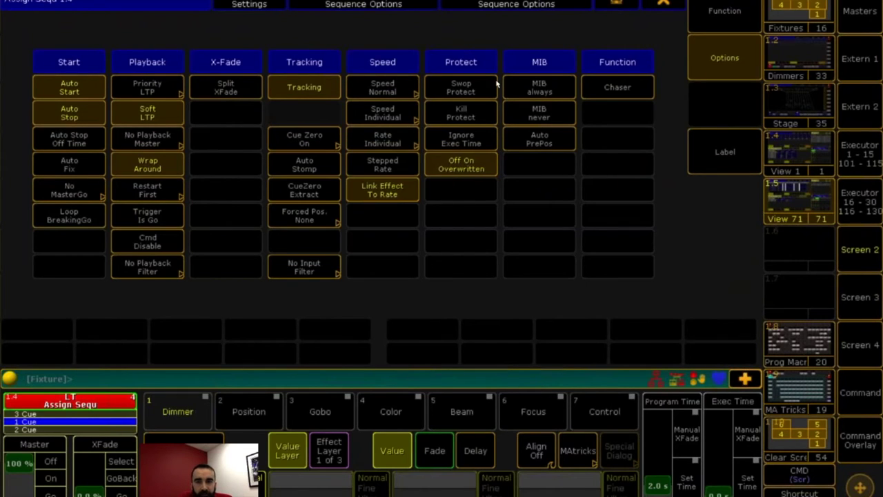
{"action": "left_click", "coordinate": [660, 4]}
Step: Turn off executor 4, run executor 2 to cue 2, and play cues 1 through 3 of executor 4 over it
{"action": "left_click", "coordinate": [688, 259]}
{"action": "left_click", "coordinate": [597, 349]}
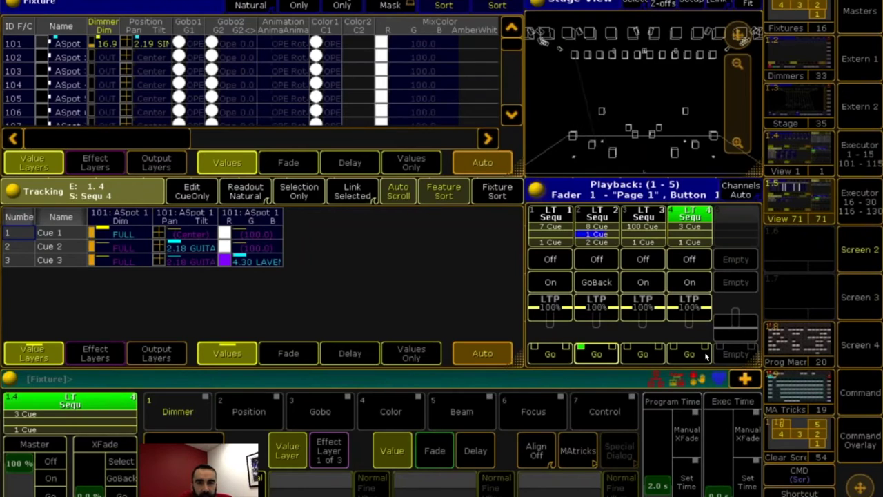
{"action": "left_click", "coordinate": [596, 354]}
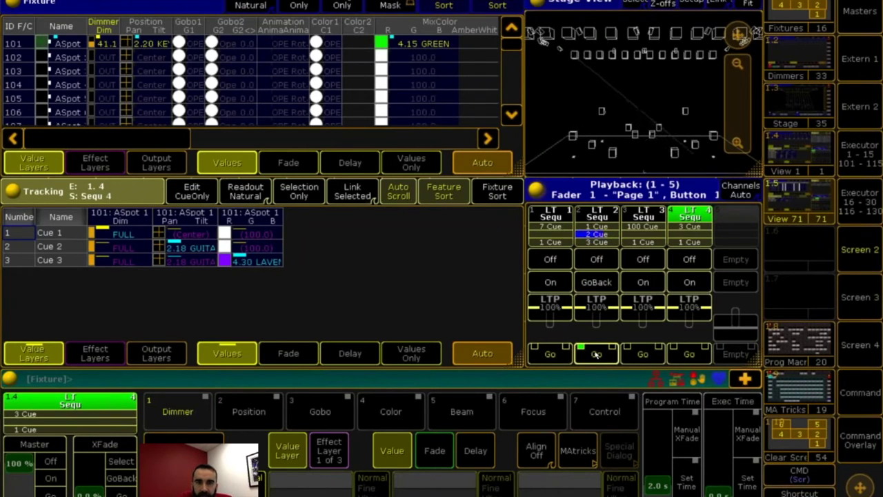
{"action": "left_click", "coordinate": [689, 354]}
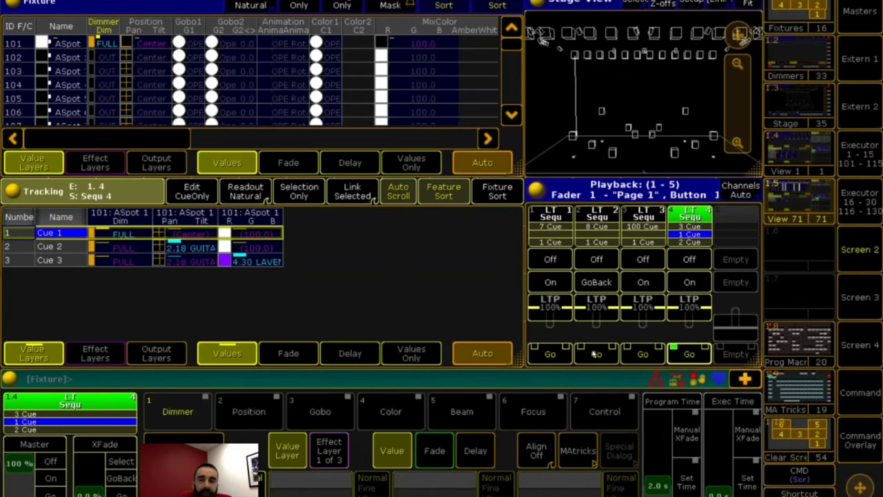
{"action": "left_click", "coordinate": [687, 354]}
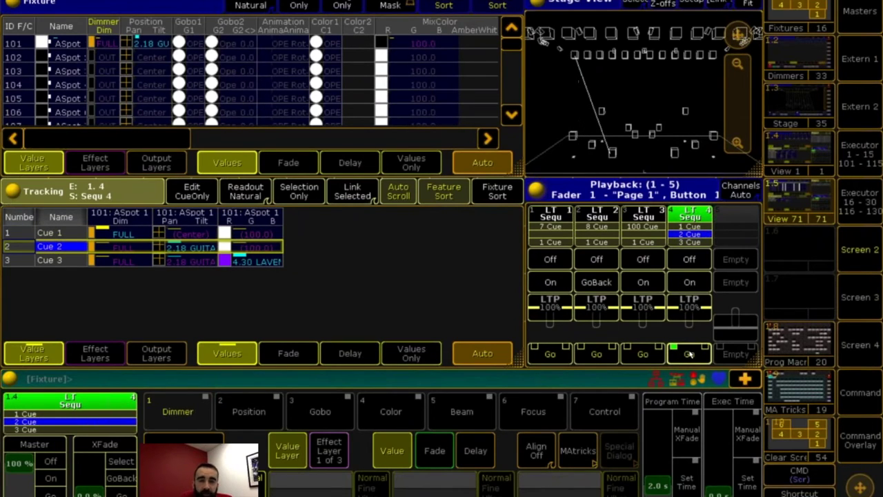
{"action": "left_click", "coordinate": [688, 354]}
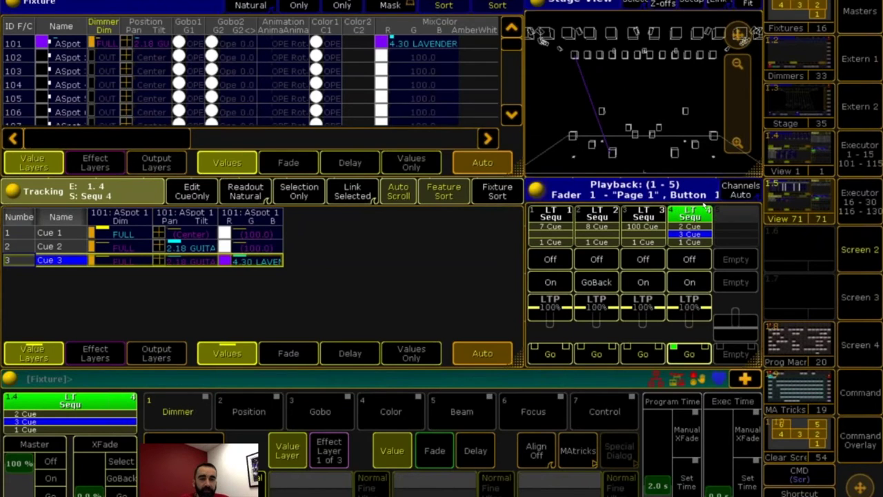
Step: Open executor 4's sequence options, switch to the web browser and show the ACT Lighting grandMA2 Software support page
{"action": "left_click", "coordinate": [638, 216]}
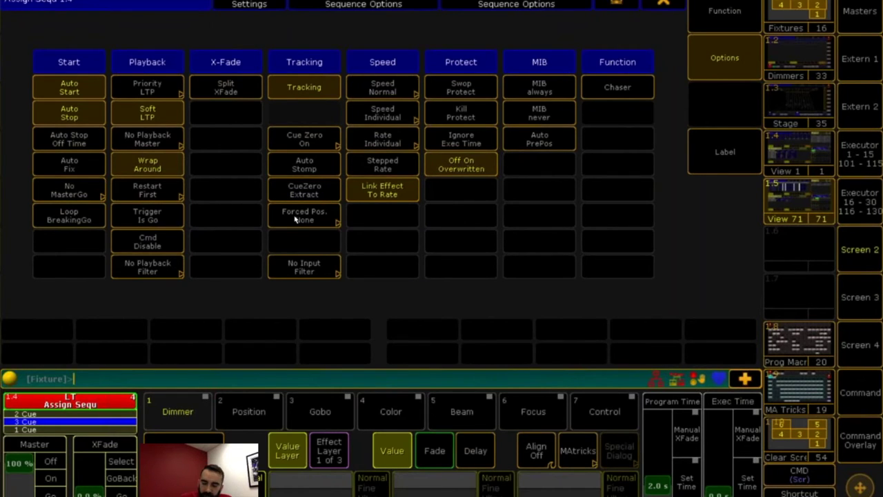
{"action": "key", "text": "ctrl+Left"}
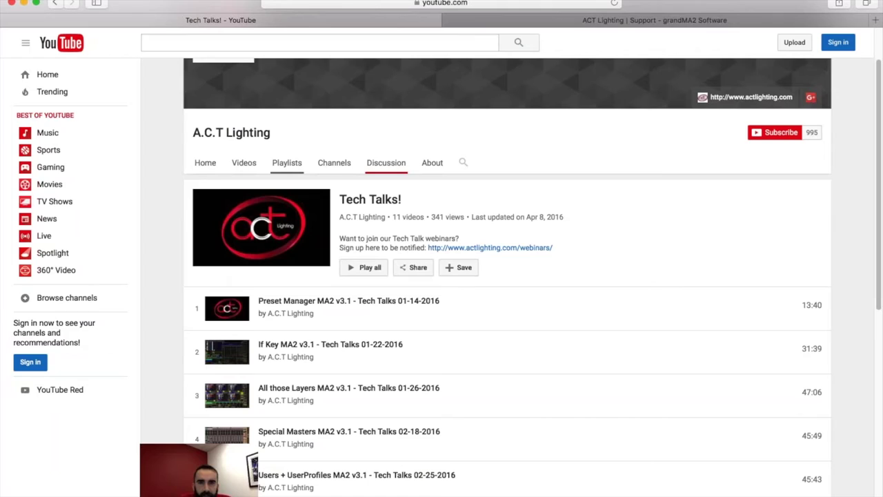
{"action": "left_click", "coordinate": [848, 21]}
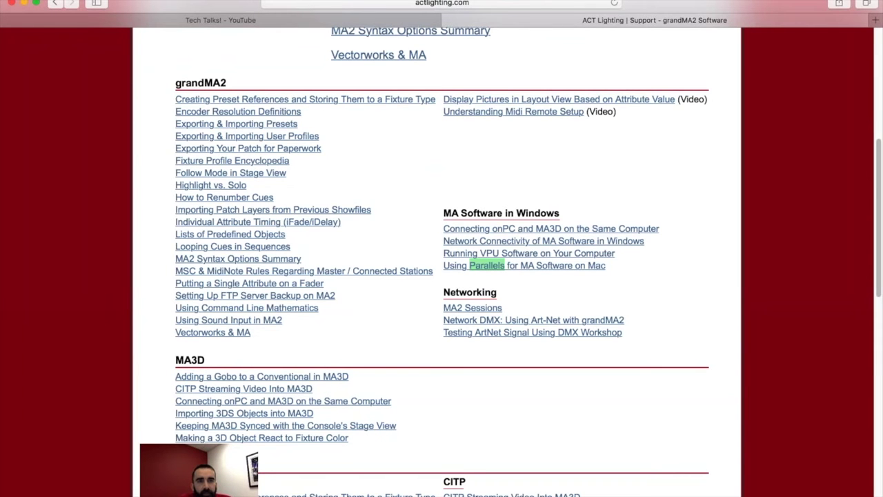
Step: Open help.malighting.com in a new browser tab and show the threaded view of the grandMA2 manual
{"action": "key", "text": "super+t"}
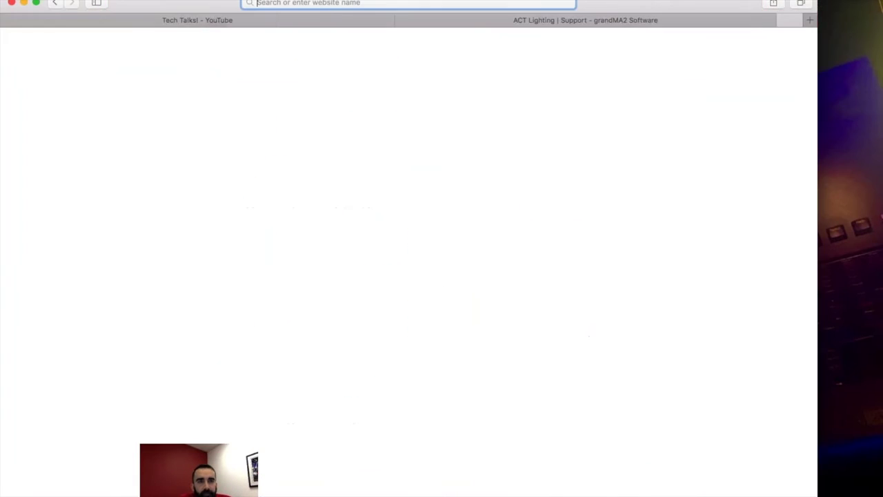
{"action": "type", "text": "help.malighting.com"}
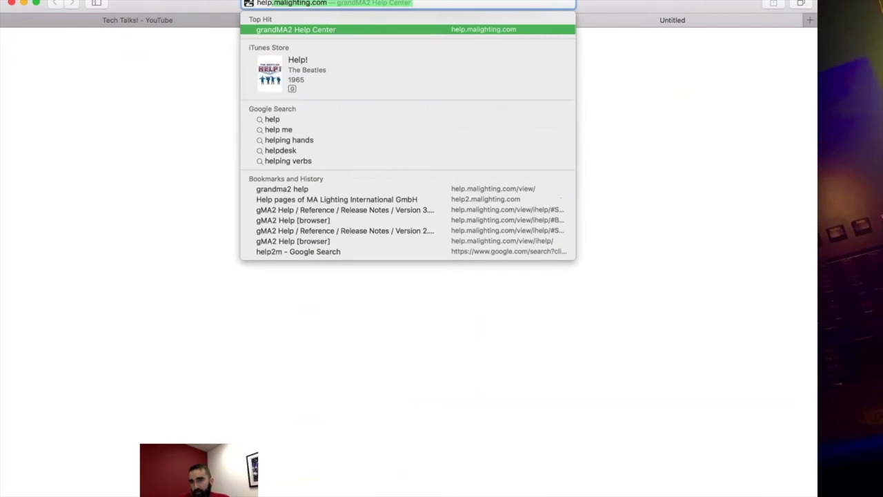
{"action": "key", "text": "Return"}
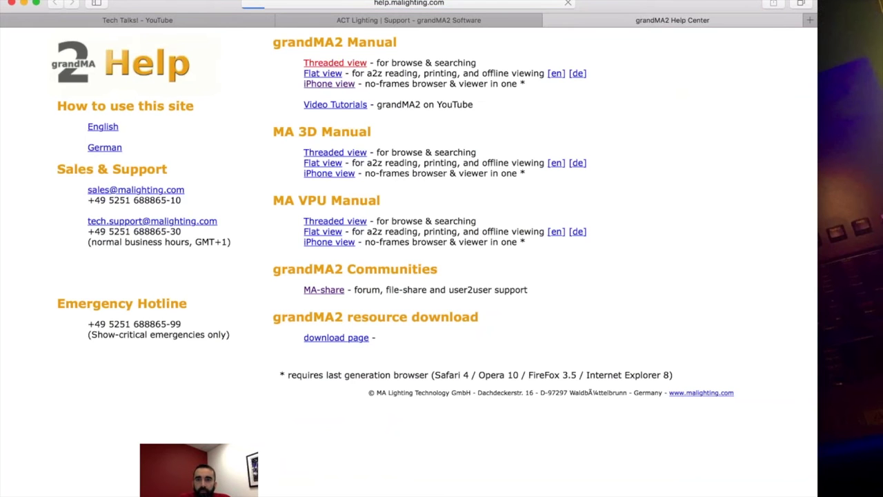
{"action": "left_click", "coordinate": [317, 61]}
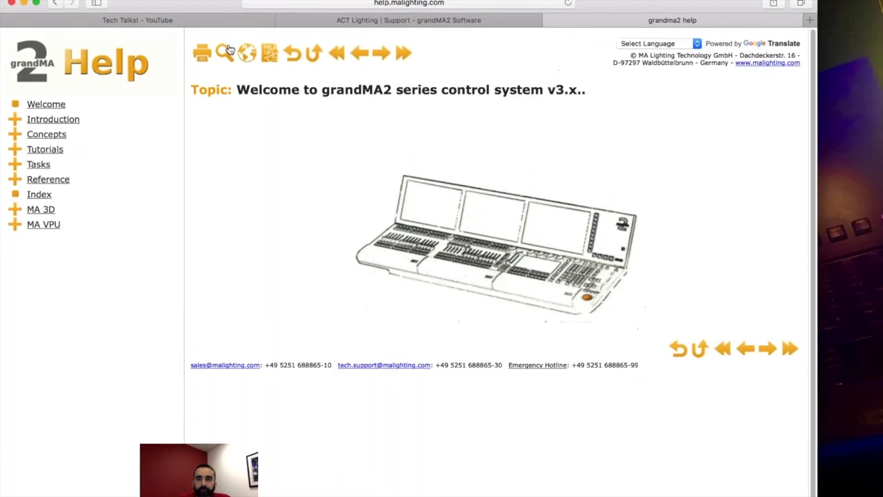
Step: Search the grandMA2 manual for "cue zero extract"
{"action": "left_click", "coordinate": [228, 49]}
{"action": "left_click", "coordinate": [352, 65]}
{"action": "type", "text": "Cue zero"}
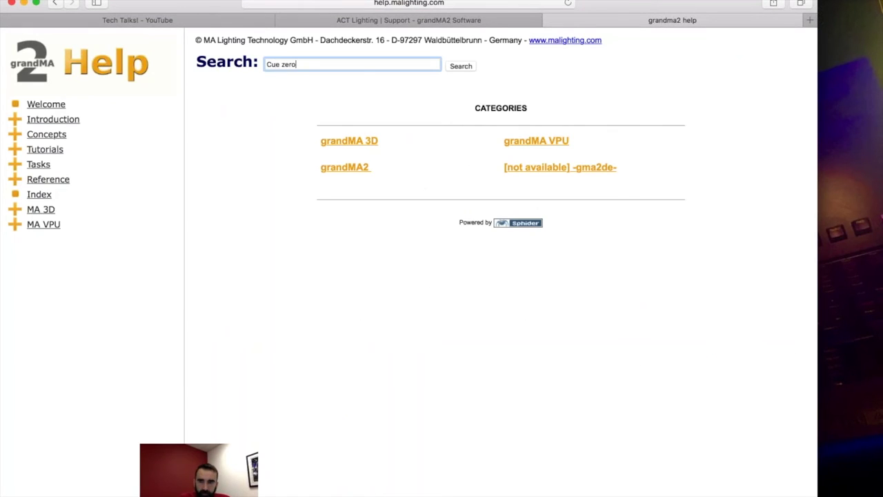
{"action": "type", "text": " extract"}
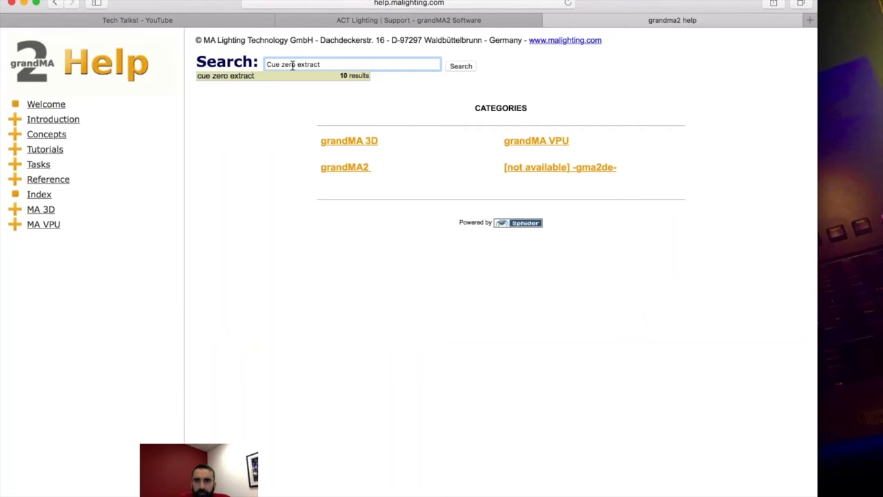
{"action": "left_click", "coordinate": [293, 75]}
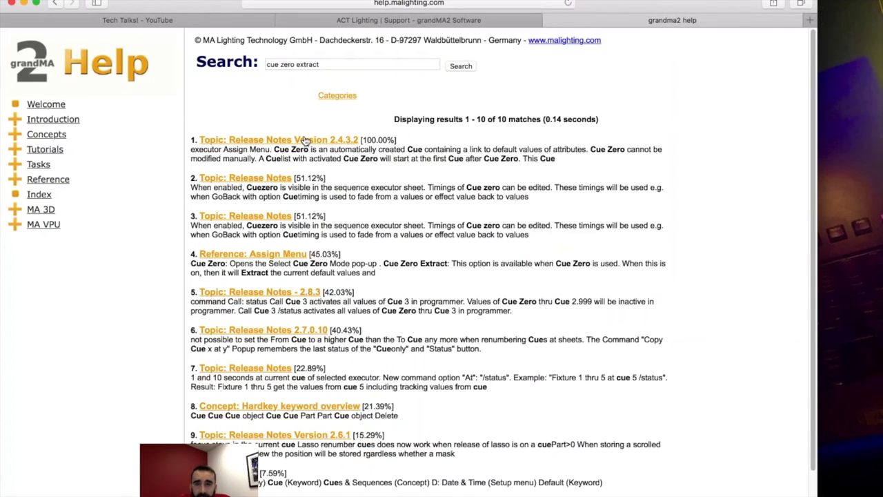
Step: Show the Assign Menu reference topic and find "extract" on its page
{"action": "left_click", "coordinate": [267, 256]}
{"action": "key", "text": "super+f"}
{"action": "type", "text": "extract"}
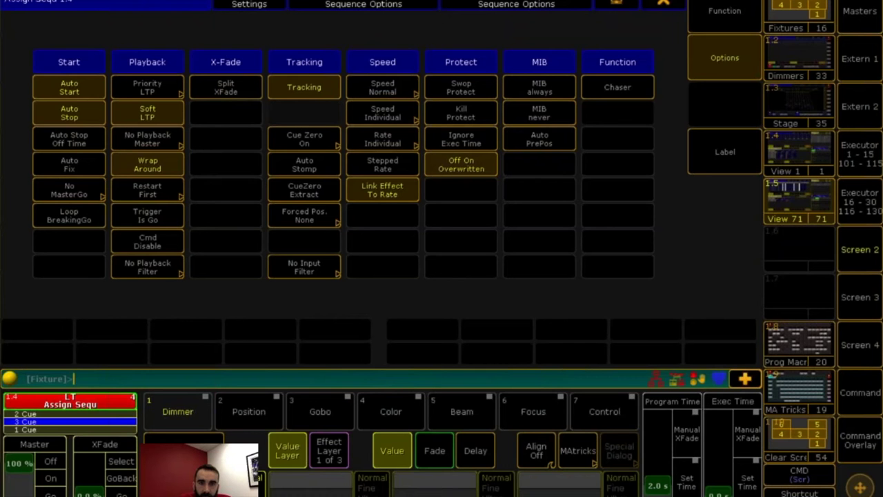
Step: Switch back to grandMA2 and turn on CueZero Extract in the options of executor 4's sequence
{"action": "left_click", "coordinate": [661, 4]}
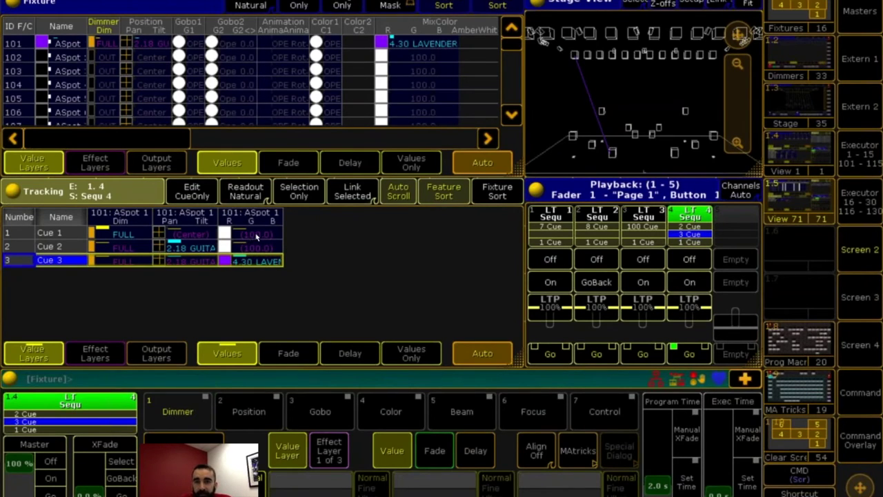
{"action": "left_click", "coordinate": [688, 216]}
{"action": "left_click", "coordinate": [314, 198]}
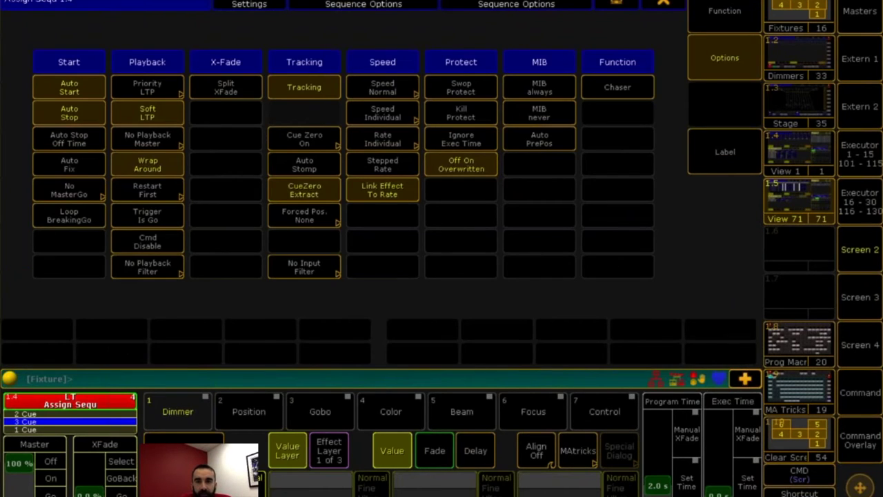
{"action": "left_click", "coordinate": [663, 3]}
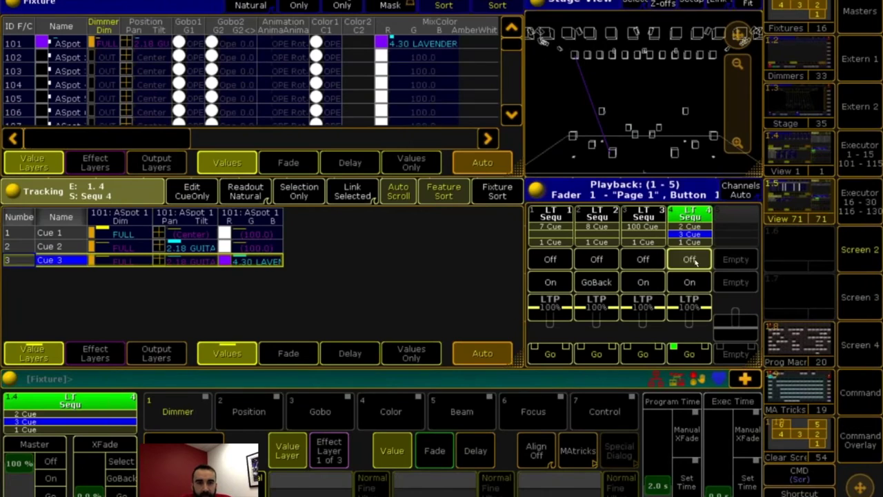
Step: Restart executor 4 at cue 1 and check the CueZero Extract setting in its sequence options
{"action": "left_click", "coordinate": [689, 283]}
{"action": "left_click", "coordinate": [688, 354]}
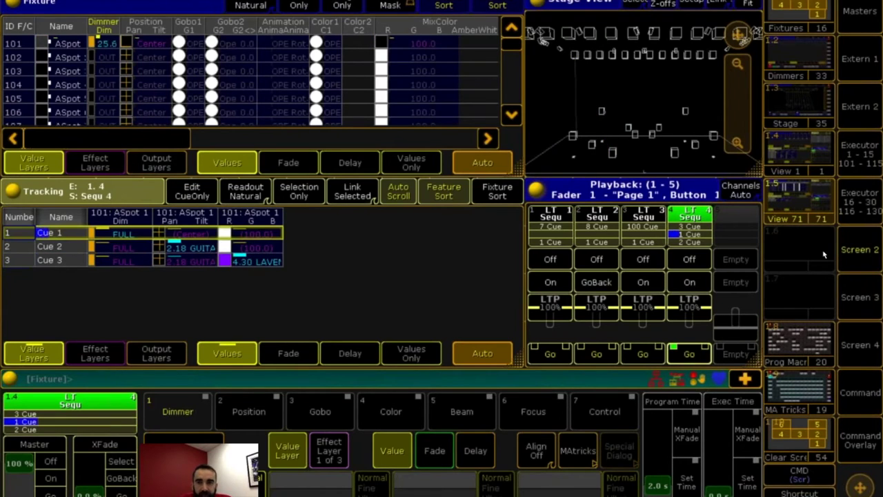
{"action": "left_click", "coordinate": [688, 216]}
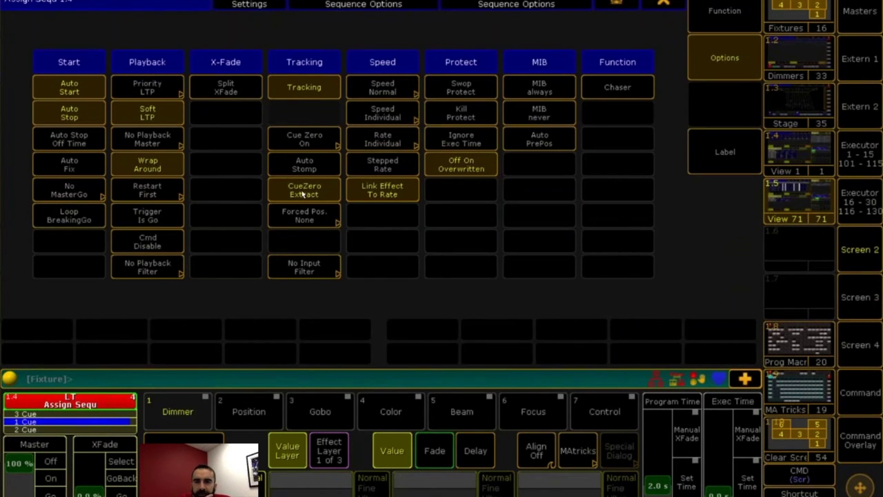
{"action": "left_click", "coordinate": [664, 4]}
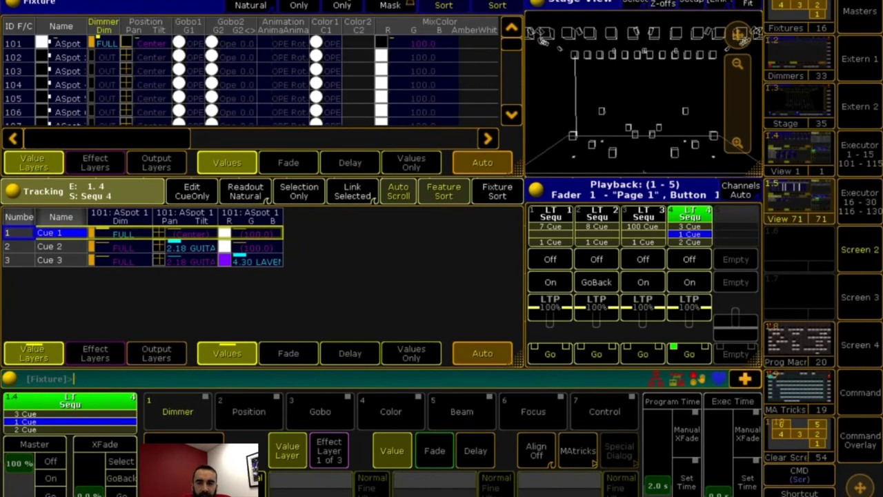
Step: Edit fixture 101 and set the default values of COLORRGB1, COLORRGB2 and COLORRGB3 to 50
{"action": "type", "text": "edit "}
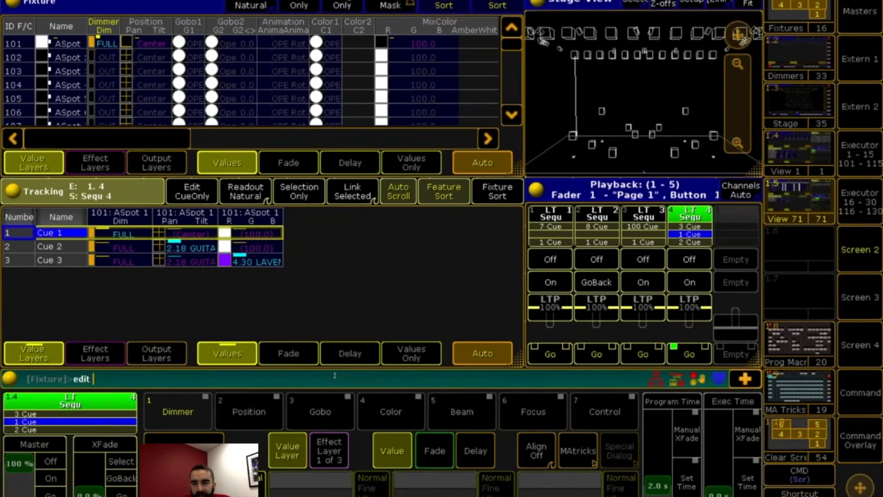
{"action": "type", "text": "fixture 101"}
{"action": "key", "text": "Return"}
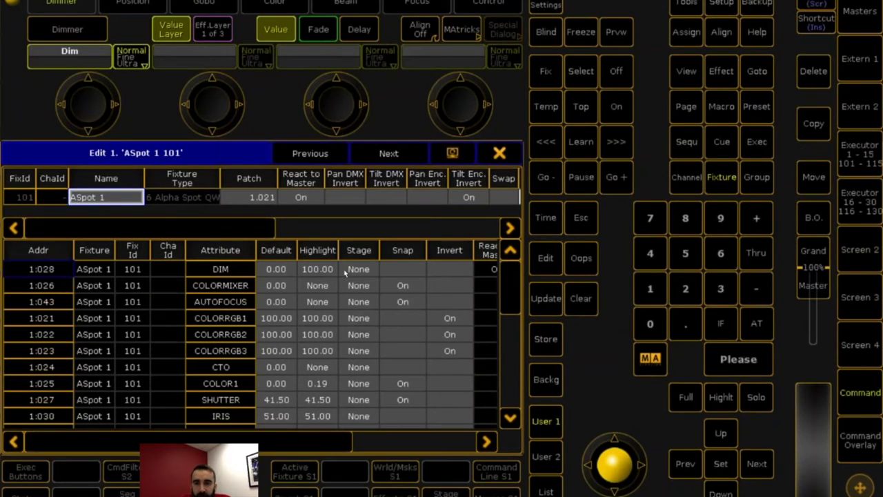
{"action": "left_click", "coordinate": [317, 333]}
{"action": "key", "text": "Down"}
{"action": "key", "text": "Up"}
{"action": "key", "text": "Up"}
{"action": "key", "text": "Right"}
{"action": "left_click_drag", "start_coordinate": [276, 319], "coordinate": [277, 352]}
{"action": "key", "text": "Return"}
{"action": "type", "text": "50"}
{"action": "key", "text": "Return"}
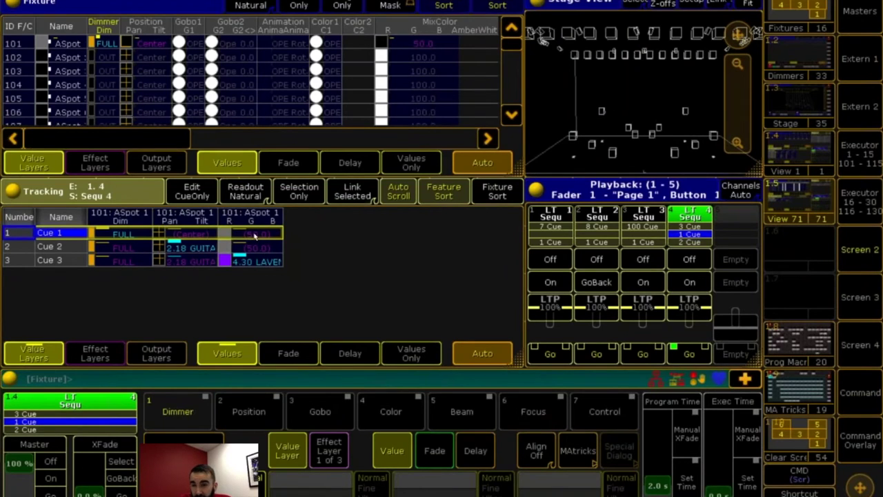
Step: Turn off CueZero Extract in the options of executor 4's sequence
{"action": "left_click", "coordinate": [710, 225]}
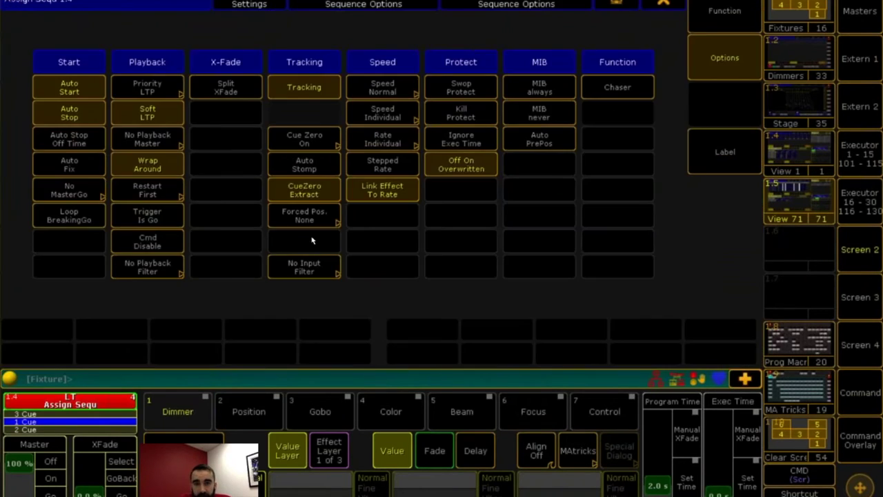
{"action": "left_click", "coordinate": [295, 195]}
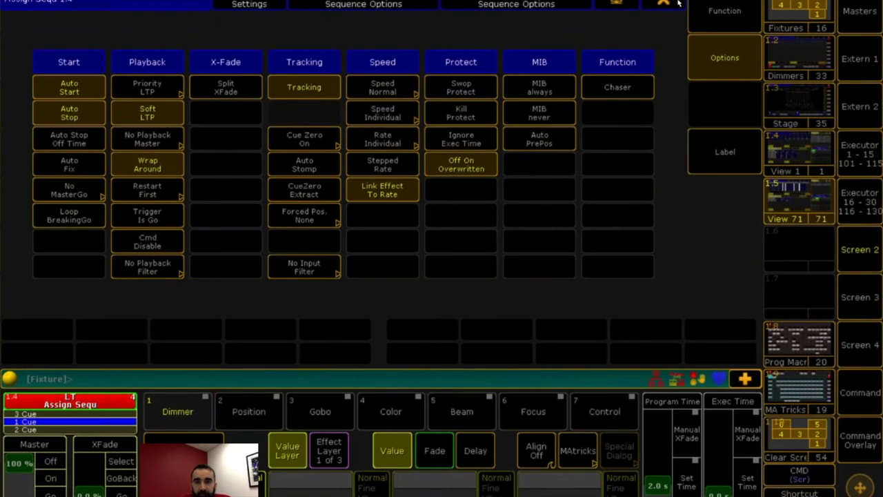
{"action": "left_click", "coordinate": [663, 3]}
Step: Edit fixture 101 again, set its COLORRGB1 to COLORRGB3 default values to 100 and close the fixture editor
{"action": "key", "text": "Up"}
{"action": "key", "text": "Up"}
{"action": "key", "text": "Return"}
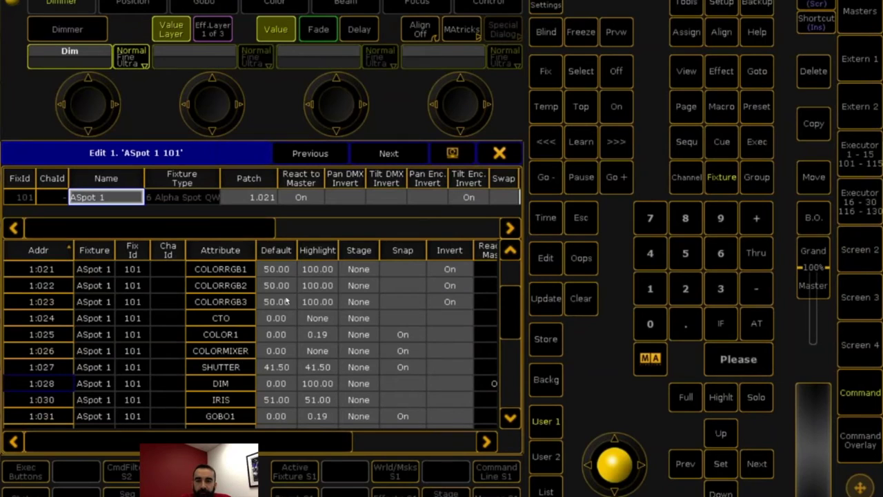
{"action": "left_click", "coordinate": [276, 302]}
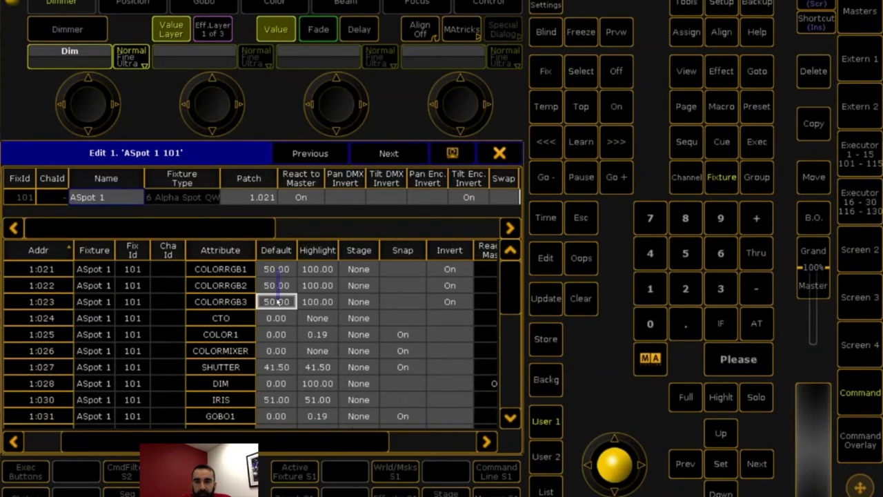
{"action": "left_click", "coordinate": [276, 302]}
{"action": "type", "text": "100"}
{"action": "key", "text": "Return"}
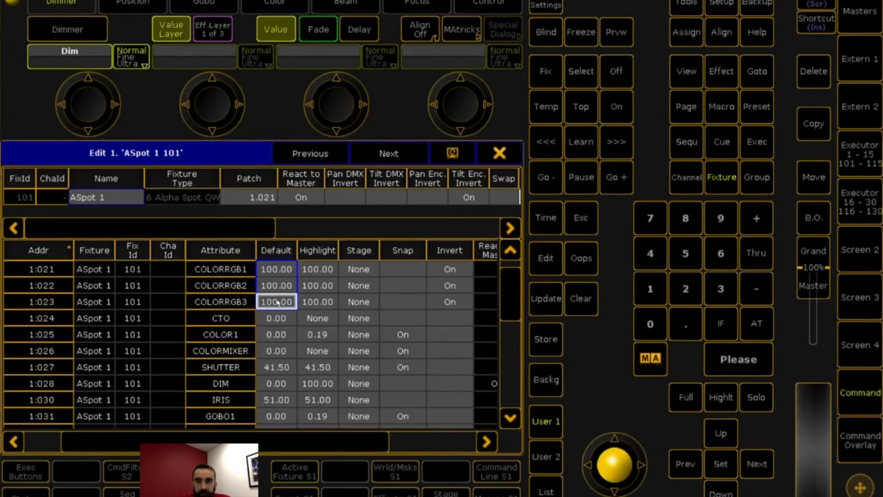
{"action": "left_click", "coordinate": [497, 156]}
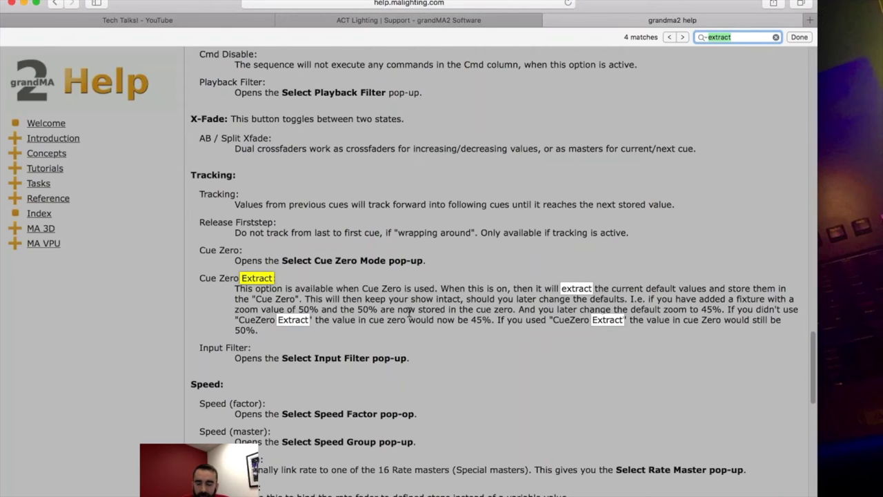
Step: Dismiss the find search on the help page, return to grandMA2 and set executor 4's Cue Zero mode to Off
{"action": "key", "text": "Escape"}
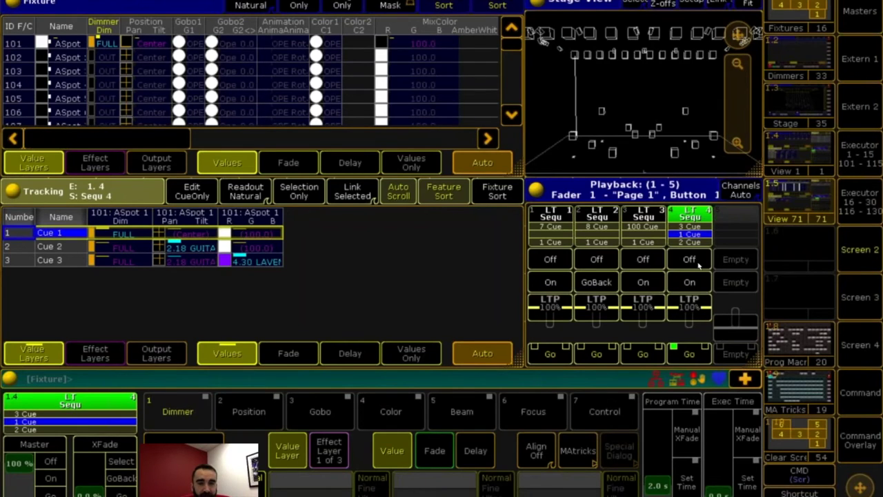
{"action": "left_click", "coordinate": [690, 219]}
{"action": "left_click", "coordinate": [311, 141]}
{"action": "left_click", "coordinate": [317, 174]}
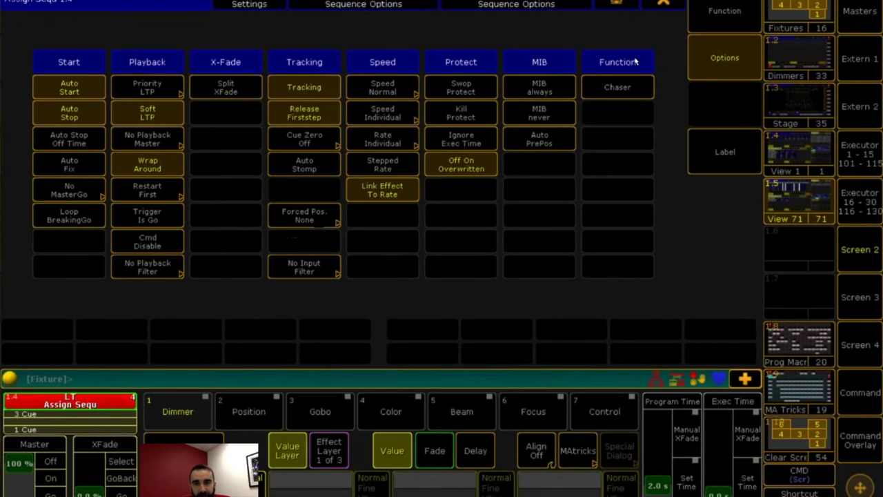
{"action": "left_click", "coordinate": [661, 3]}
Step: Set the Cue Zero mode of executor 4's sequence to On and enable CueZero Extract
{"action": "left_click", "coordinate": [712, 221]}
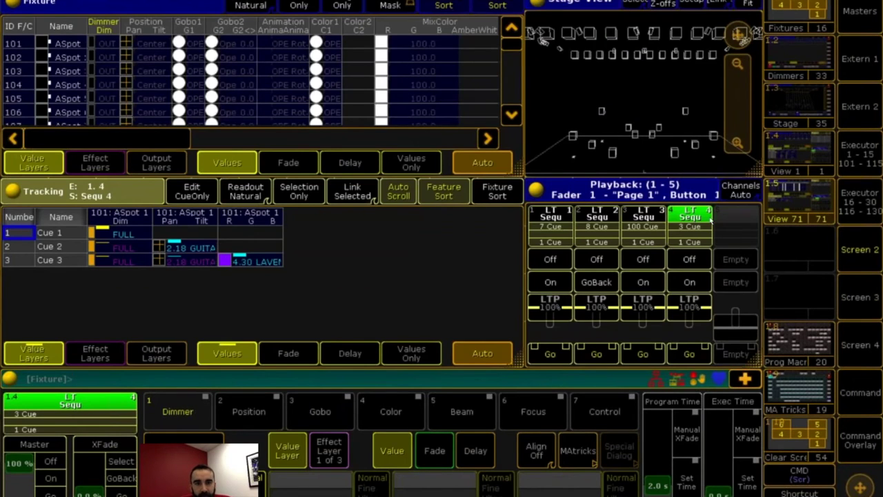
{"action": "left_click", "coordinate": [314, 138]}
{"action": "left_click", "coordinate": [305, 193]}
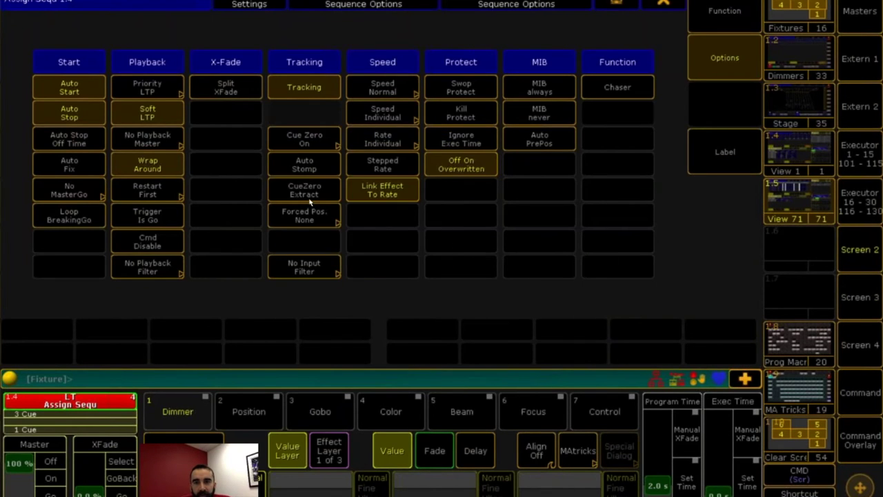
{"action": "left_click", "coordinate": [662, 3]}
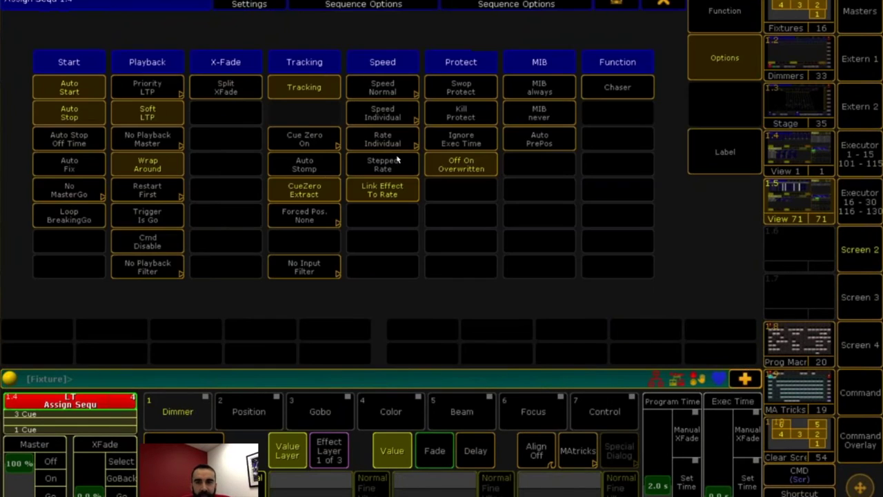
{"action": "left_click", "coordinate": [689, 224]}
{"action": "left_click", "coordinate": [662, 4]}
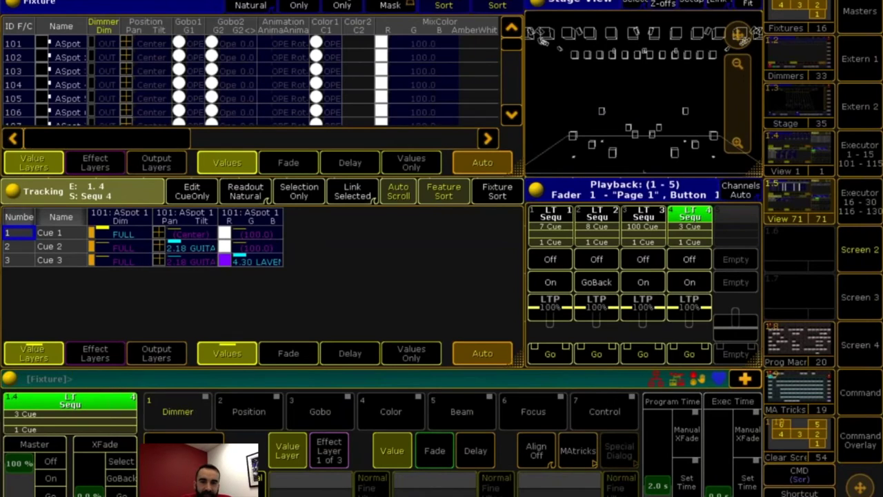
Step: Select fixture 102 and set its dimmer to 100 and its tilt to 50
{"action": "left_click", "coordinate": [65, 57]}
{"action": "type", "text": "at"}
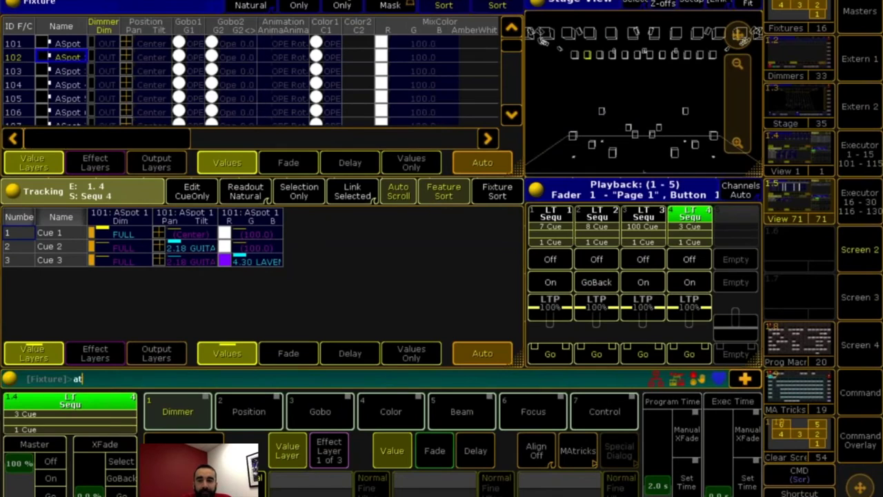
{"action": "type", "text": " 100"}
{"action": "key", "text": "Return"}
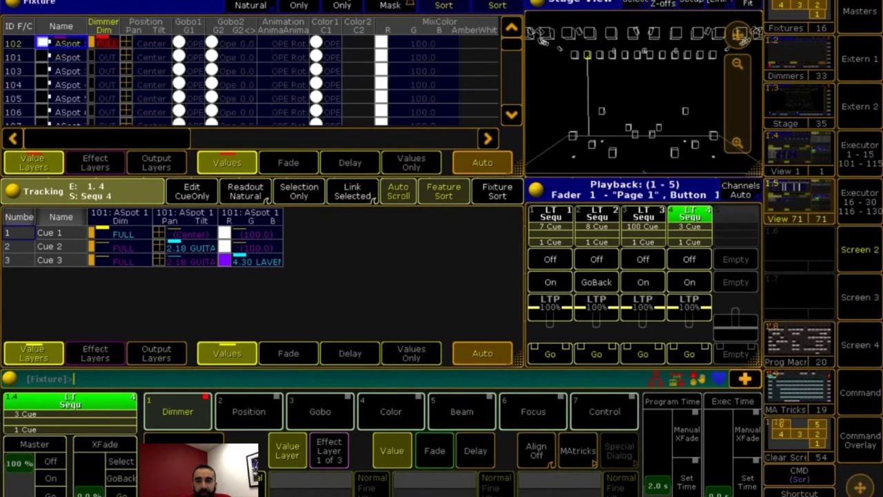
{"action": "left_click", "coordinate": [259, 421]}
{"action": "left_click", "coordinate": [314, 491]}
{"action": "type", "text": "50"}
{"action": "key", "text": "Return"}
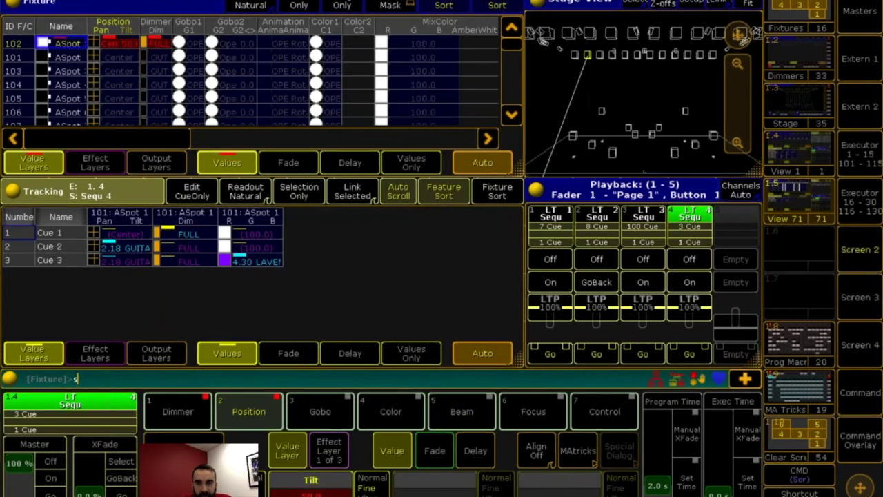
Step: Store fixture 102's values as cue 4 of executor 4's sequence and review its sequence options
{"action": "key", "text": "Return"}
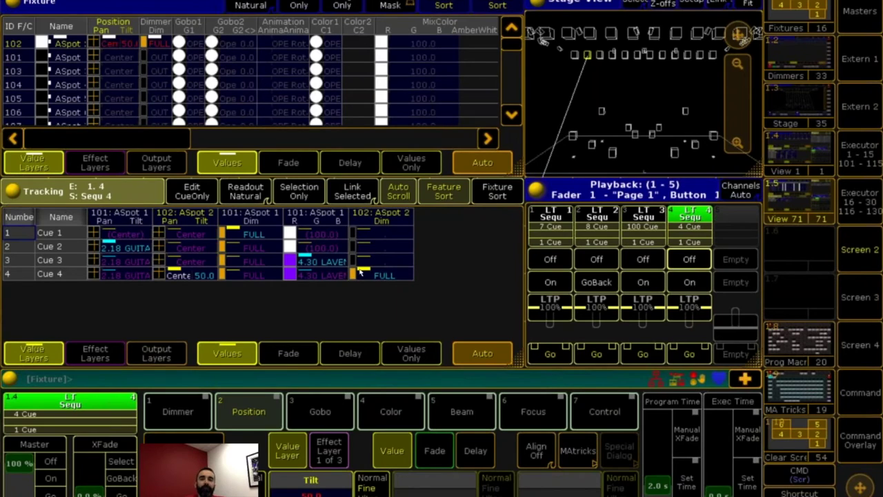
{"action": "left_click", "coordinate": [697, 214]}
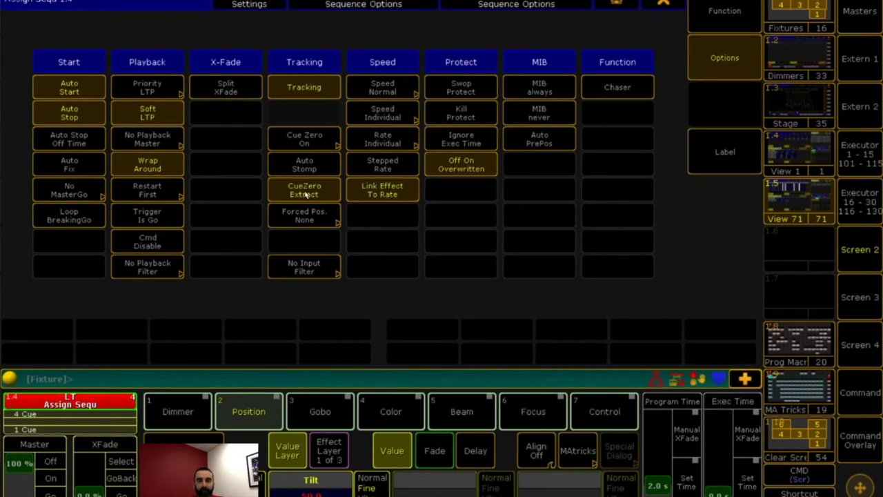
{"action": "left_click", "coordinate": [682, 5]}
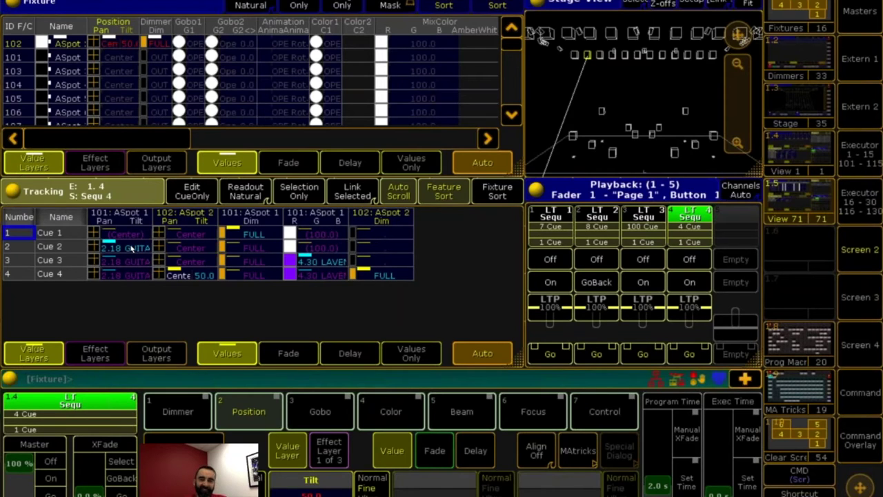
Step: Review executor 4's sequence options, and open and dismiss the Tracking Options of its tracking sheet
{"action": "left_click", "coordinate": [694, 211]}
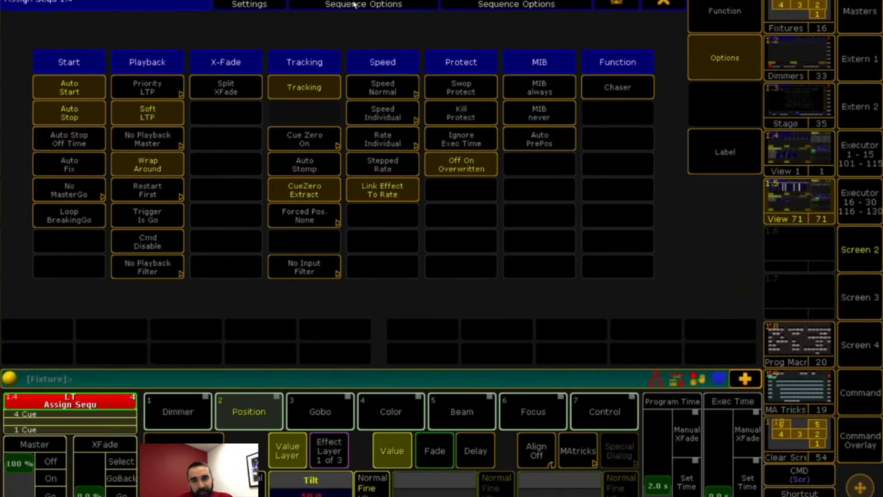
{"action": "left_click", "coordinate": [678, 7]}
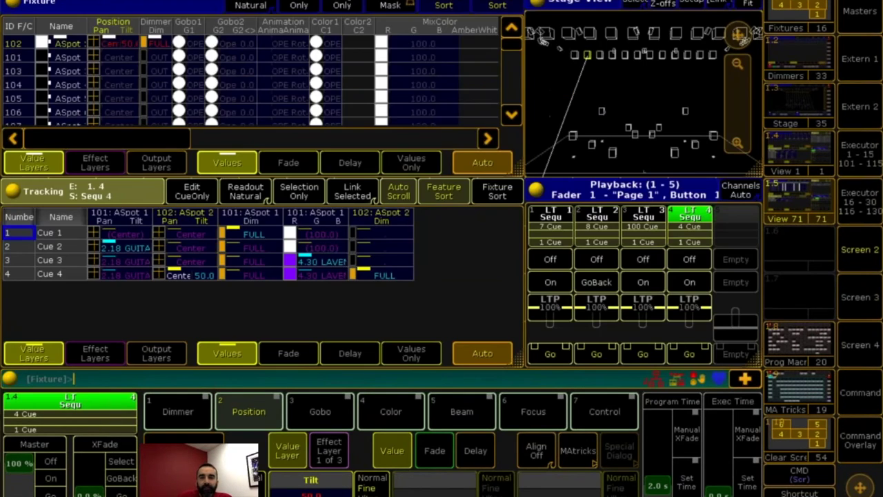
{"action": "left_click", "coordinate": [31, 191]}
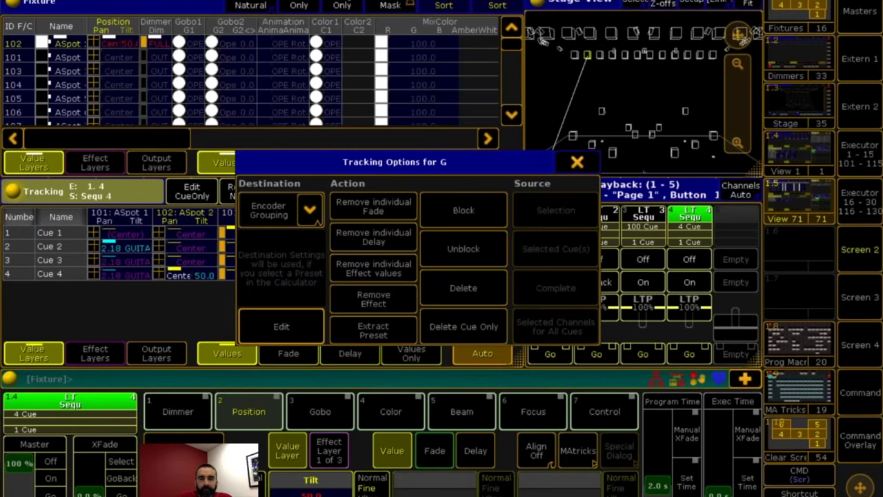
{"action": "left_click", "coordinate": [577, 163]}
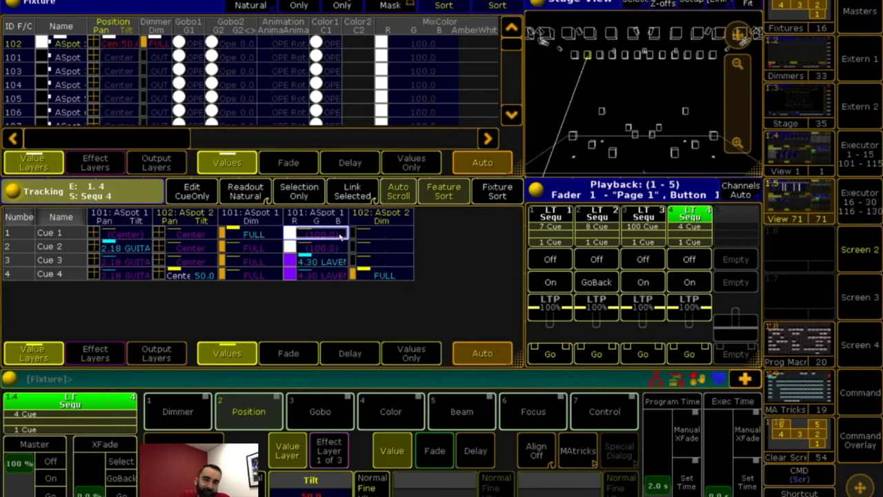
Step: Run the command "select exec 30" to make executor 30 the selected executor
{"action": "left_click", "coordinate": [861, 296]}
{"action": "left_click", "coordinate": [860, 249]}
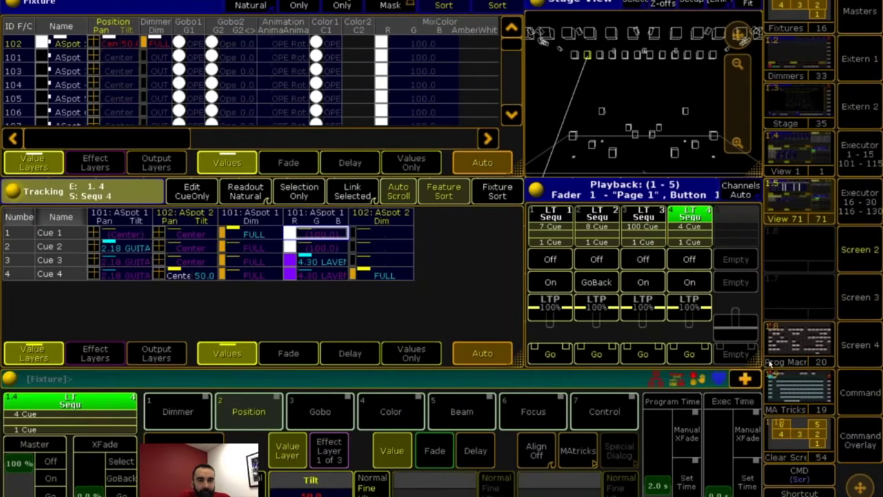
{"action": "type", "text": "sel"}
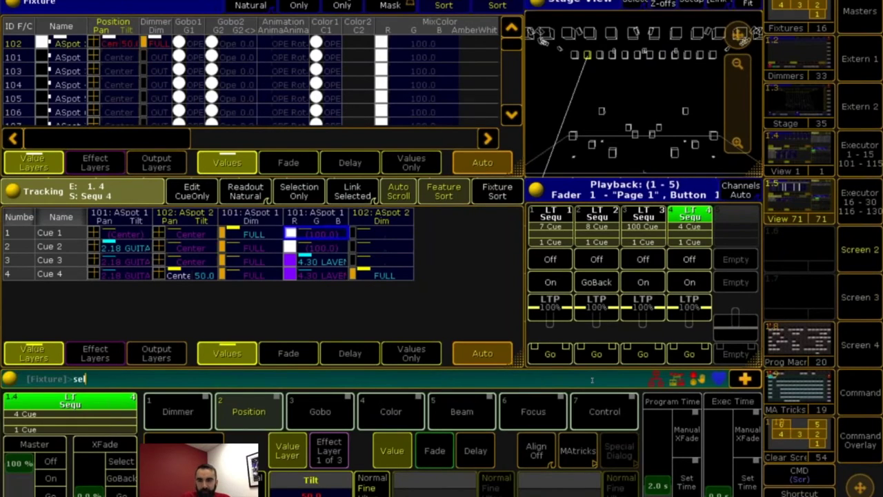
{"action": "type", "text": "ect exec 30"}
{"action": "key", "text": "Return"}
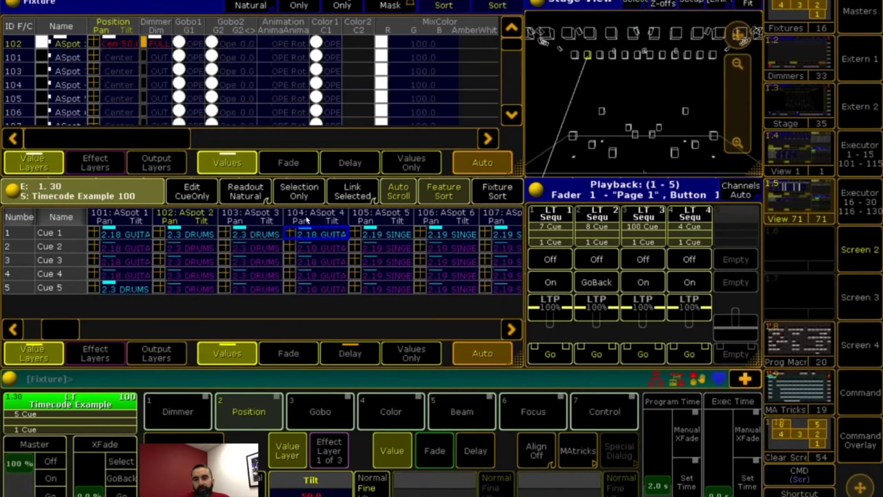
Step: Clear the programmer and select fixtures 101 through 103 in the fixture sheet
{"action": "left_click", "coordinate": [859, 435]}
{"action": "left_click", "coordinate": [137, 405]}
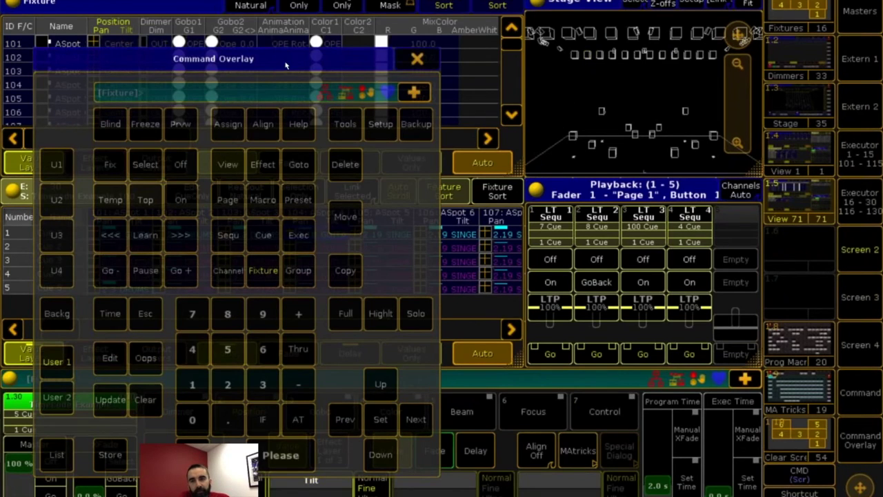
{"action": "left_click", "coordinate": [412, 60]}
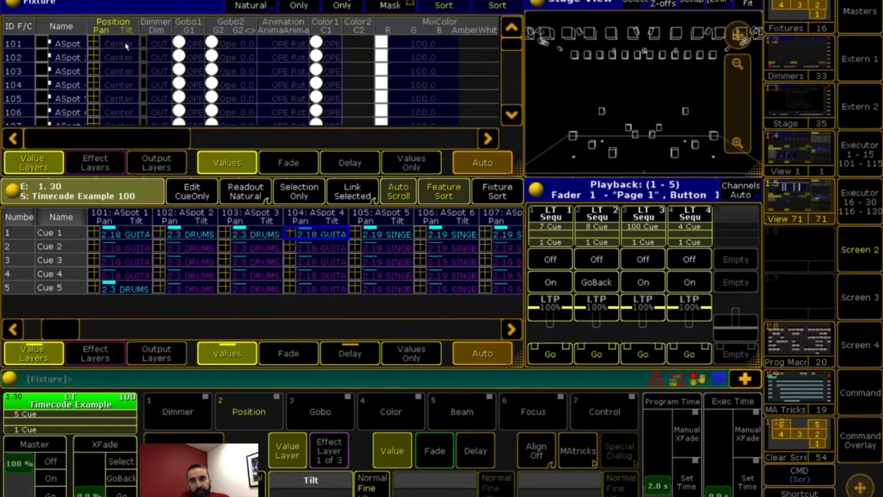
{"action": "left_click", "coordinate": [56, 71]}
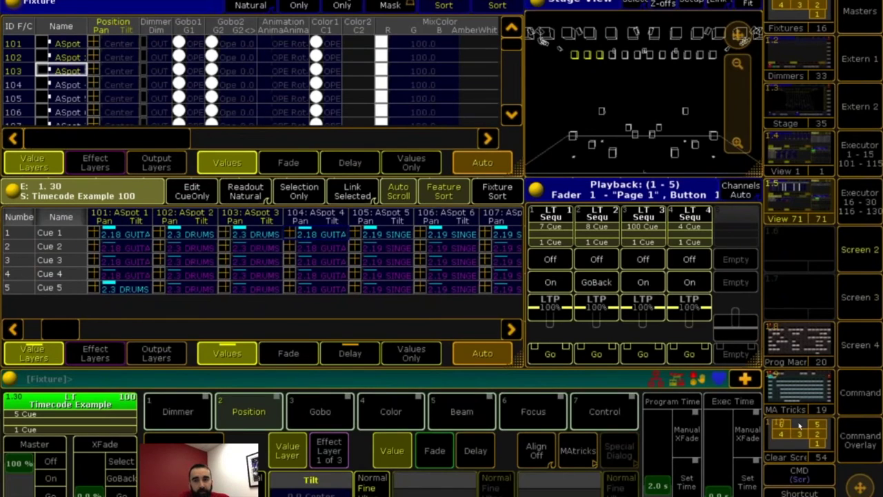
Step: Assign the current fixture selection to the tracking sheet as its local mask
{"action": "left_click", "coordinate": [859, 436]}
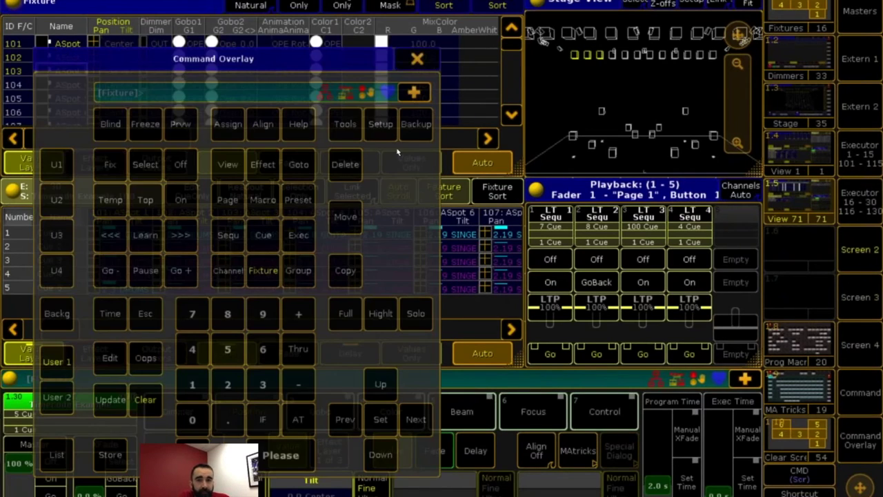
{"action": "left_click", "coordinate": [236, 128]}
{"action": "left_click", "coordinate": [264, 276]}
{"action": "left_click", "coordinate": [264, 276]}
{"action": "left_click_drag", "start_coordinate": [271, 66], "coordinate": [701, 95]}
{"action": "left_click", "coordinate": [147, 196]}
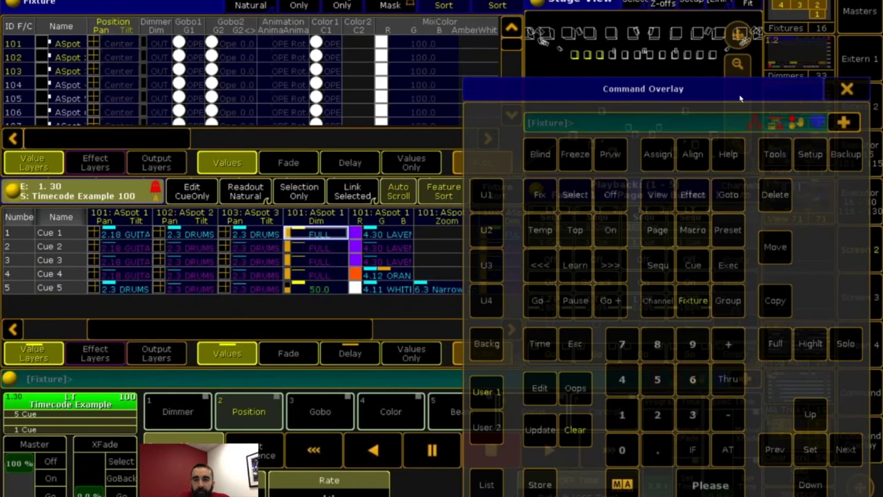
{"action": "left_click", "coordinate": [848, 88]}
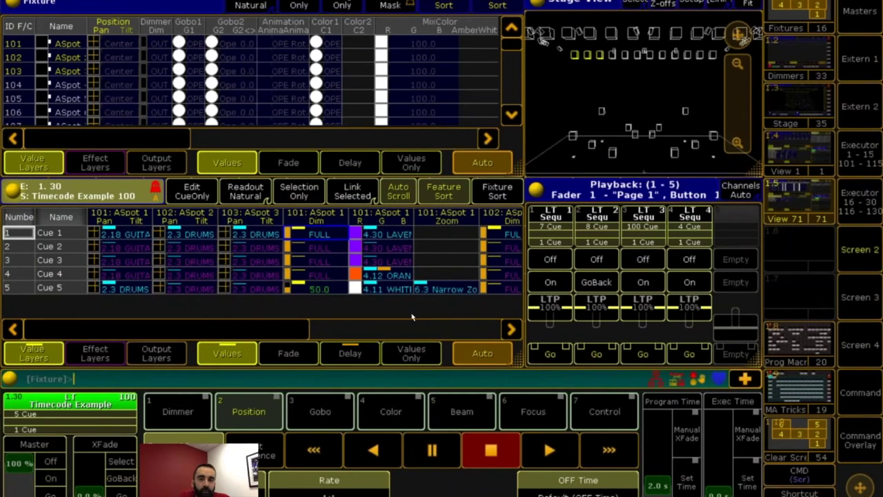
Step: Assign group 5 to the tracking sheet as its mask and clear the fixture selection
{"action": "left_click", "coordinate": [861, 441]}
{"action": "left_click", "coordinate": [232, 126]}
{"action": "left_click", "coordinate": [297, 272]}
{"action": "left_click", "coordinate": [227, 349]}
{"action": "left_click_drag", "start_coordinate": [199, 64], "coordinate": [495, 73]}
{"action": "left_click", "coordinate": [153, 195]}
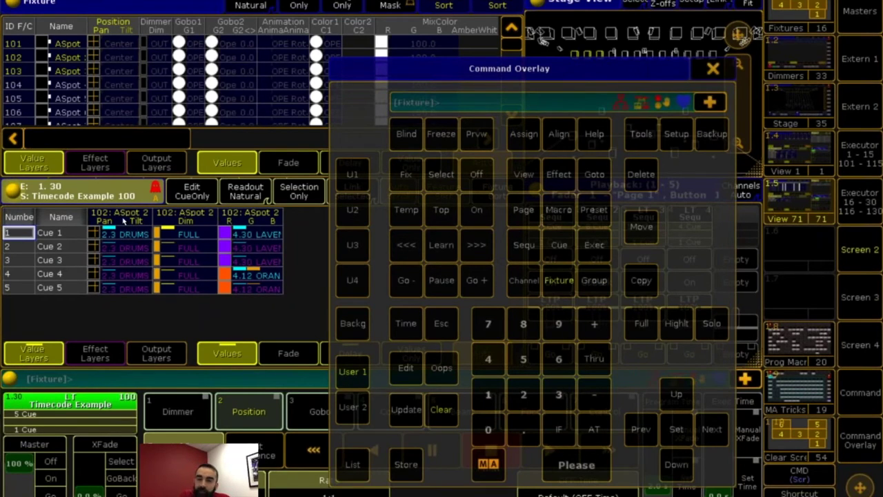
{"action": "left_click", "coordinate": [452, 417]}
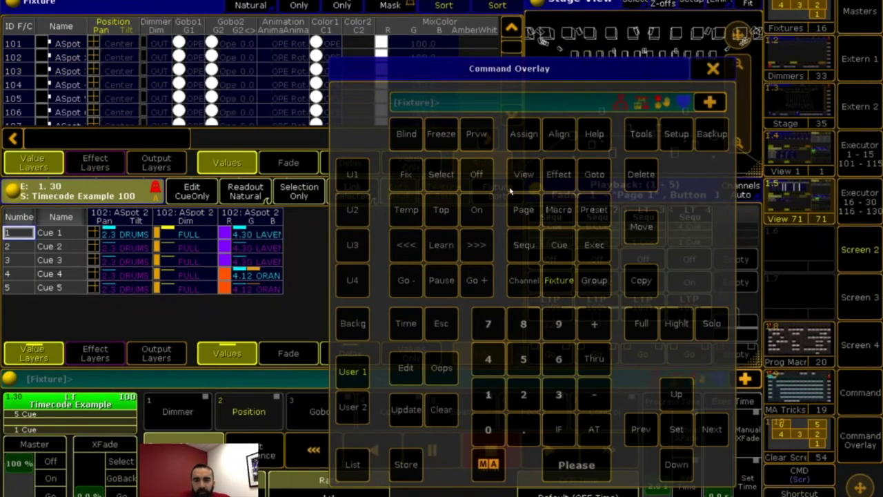
Step: Assign the Color preset type to the tracking sheet as a mask, and replace it with the Position preset type
{"action": "left_click_drag", "start_coordinate": [576, 73], "coordinate": [714, 71]}
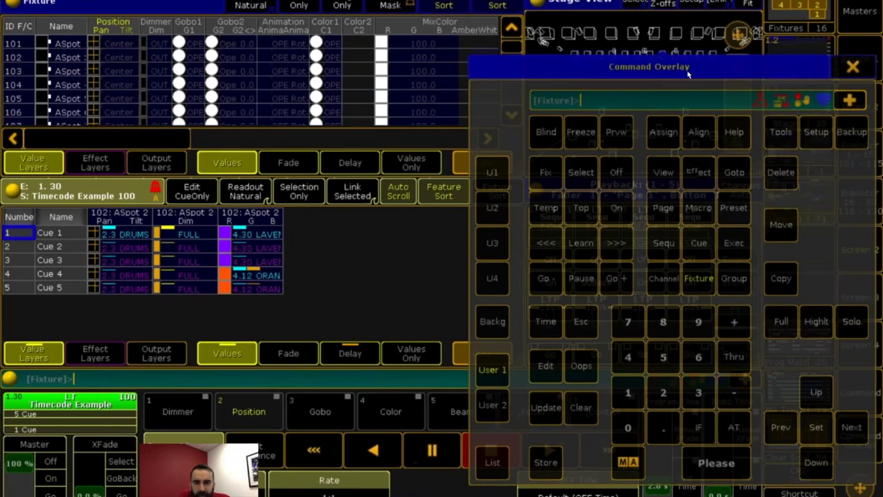
{"action": "left_click", "coordinate": [661, 133]}
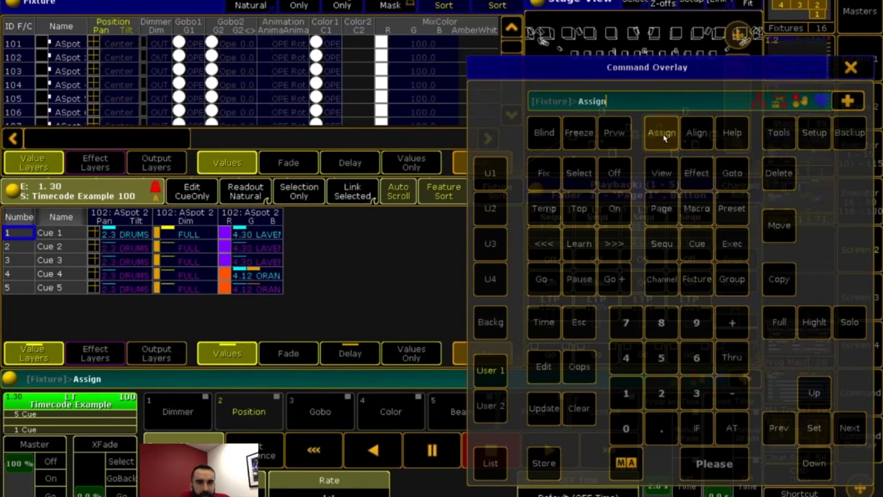
{"action": "left_click", "coordinate": [390, 411]}
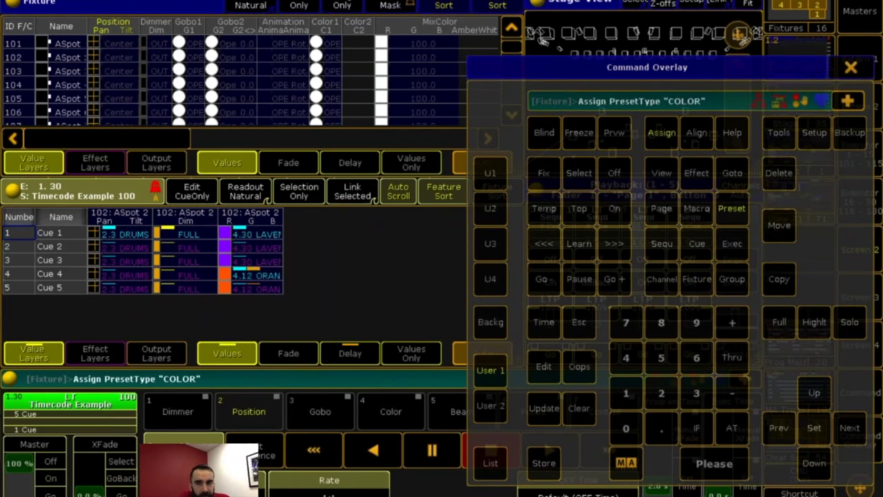
{"action": "left_click", "coordinate": [157, 220]}
{"action": "left_click_drag", "start_coordinate": [109, 332], "coordinate": [408, 332]}
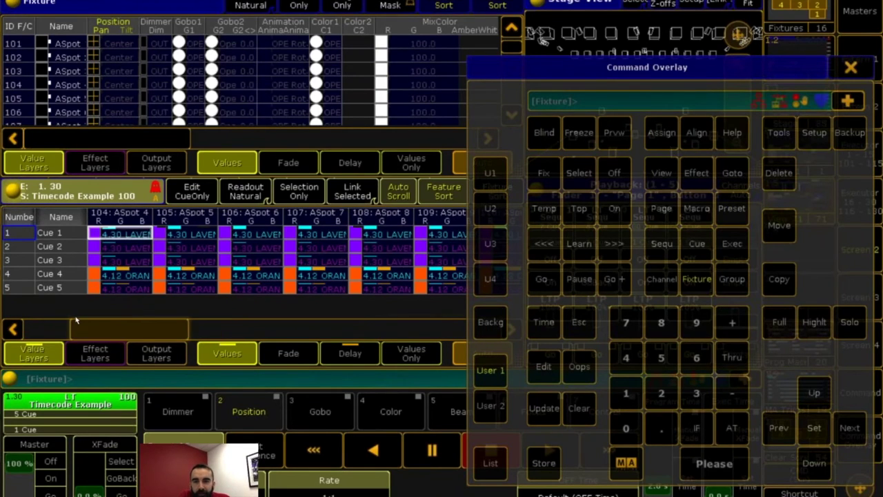
{"action": "left_click", "coordinate": [661, 132]}
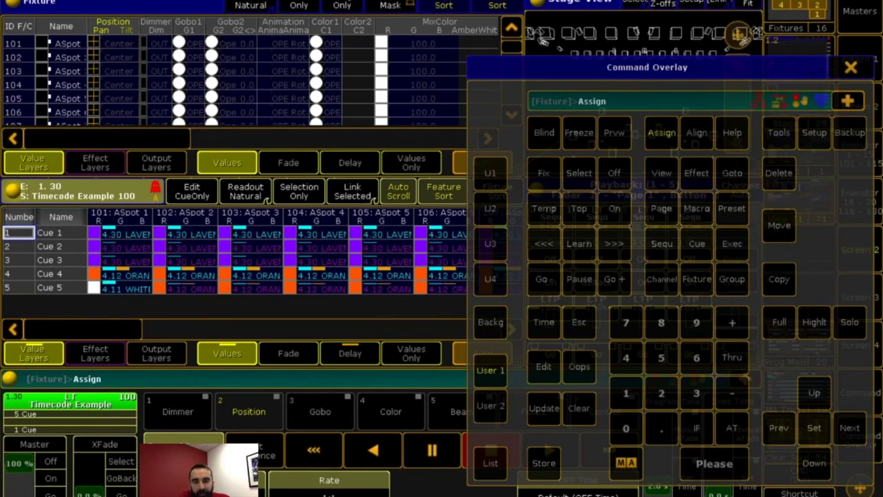
{"action": "left_click", "coordinate": [248, 412]}
{"action": "left_click", "coordinate": [19, 232]}
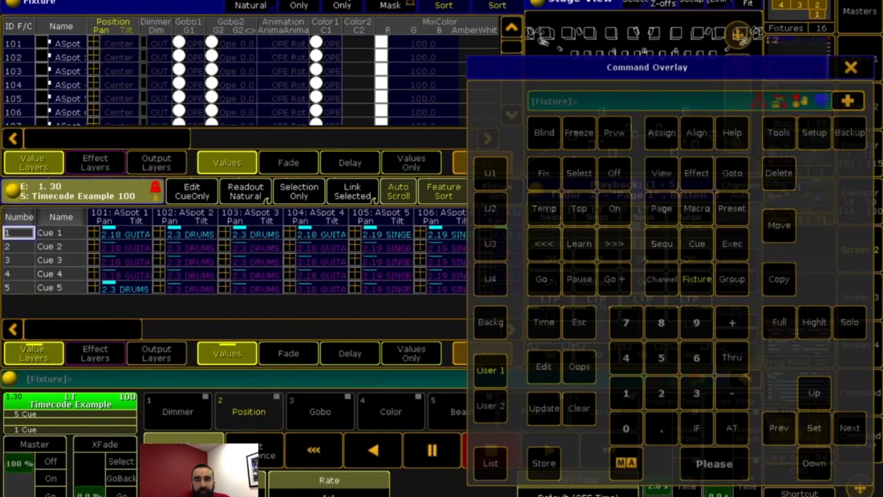
Step: Assign the Dimmer preset type to the fixture sheet as a mask, and replace it with the Color preset type
{"action": "left_click", "coordinate": [659, 138]}
{"action": "left_click", "coordinate": [202, 413]}
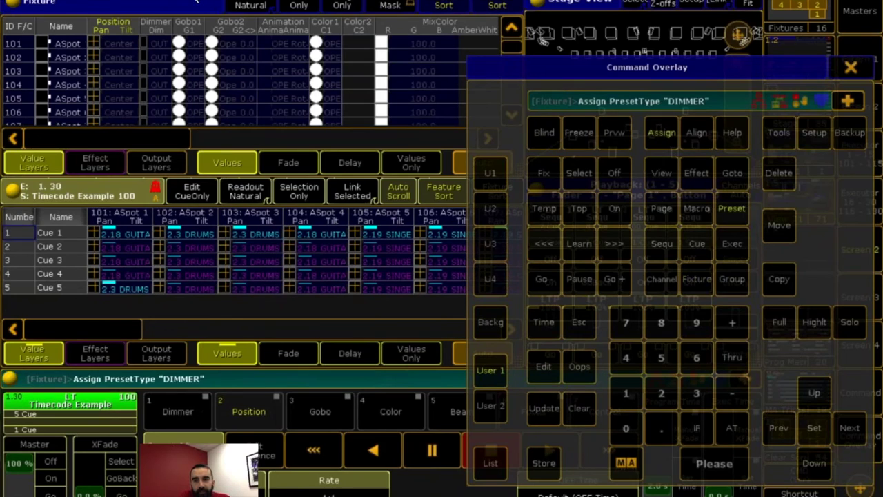
{"action": "left_click", "coordinate": [194, 60]}
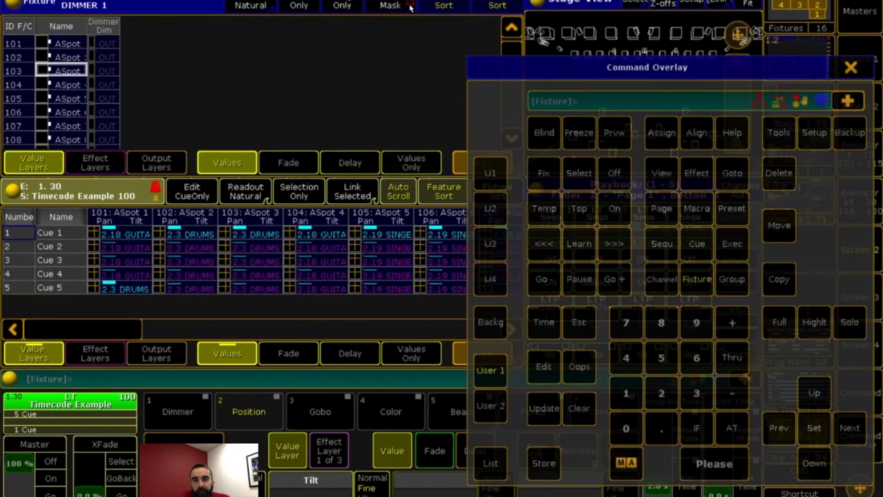
{"action": "left_click", "coordinate": [664, 138]}
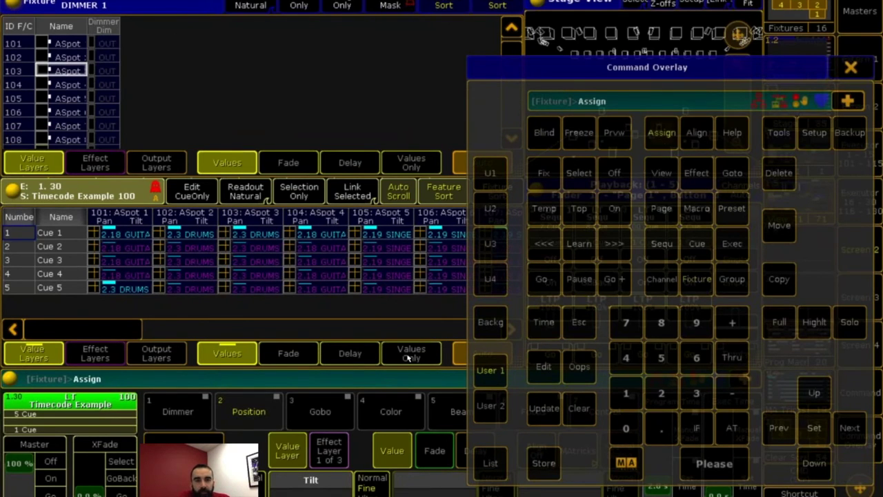
{"action": "left_click", "coordinate": [375, 412]}
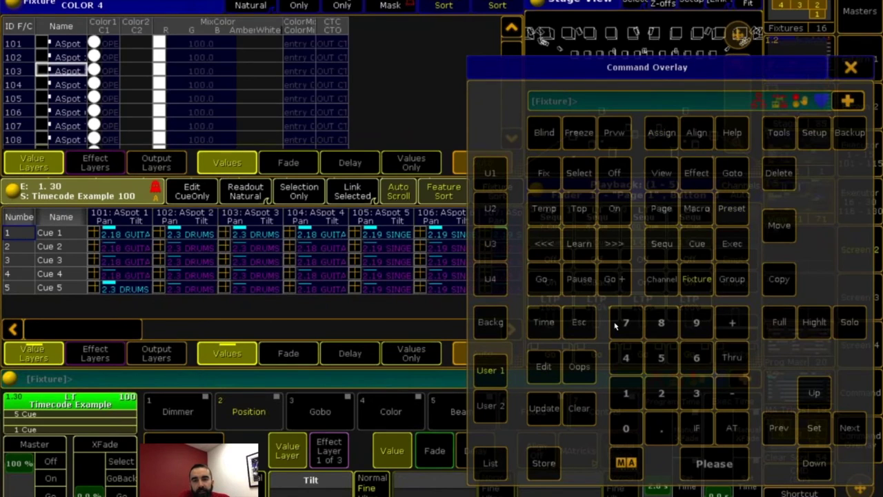
{"action": "left_click", "coordinate": [579, 323]}
{"action": "left_click", "coordinate": [579, 408]}
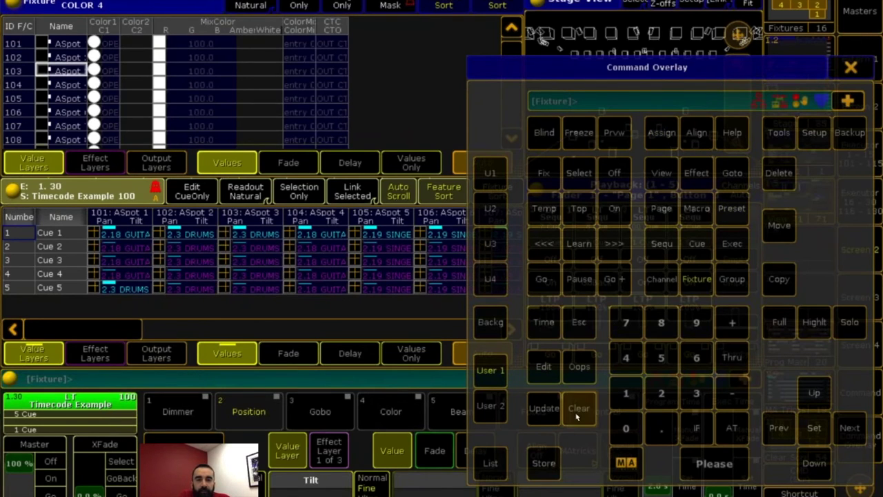
{"action": "left_click", "coordinate": [850, 67]}
Step: Delete the playback window for executors 1-5 and create a Masks pool in its place
{"action": "left_click", "coordinate": [545, 192]}
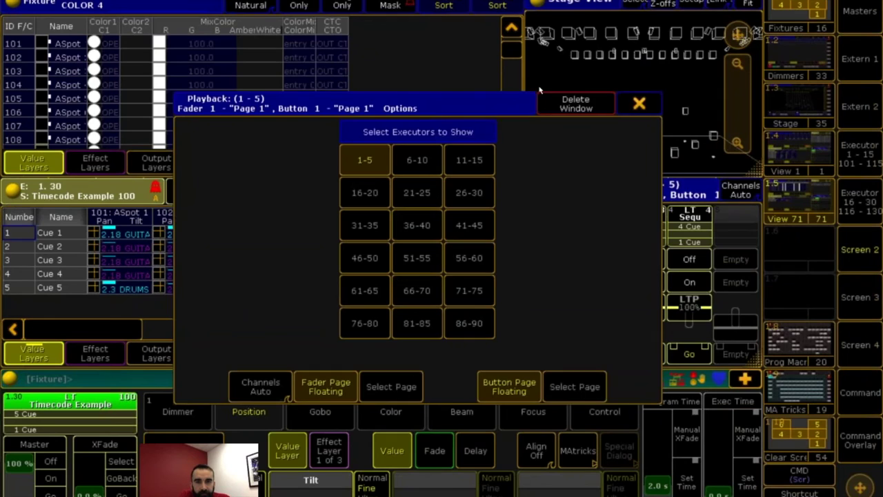
{"action": "left_click", "coordinate": [576, 99]}
{"action": "left_click", "coordinate": [543, 197]}
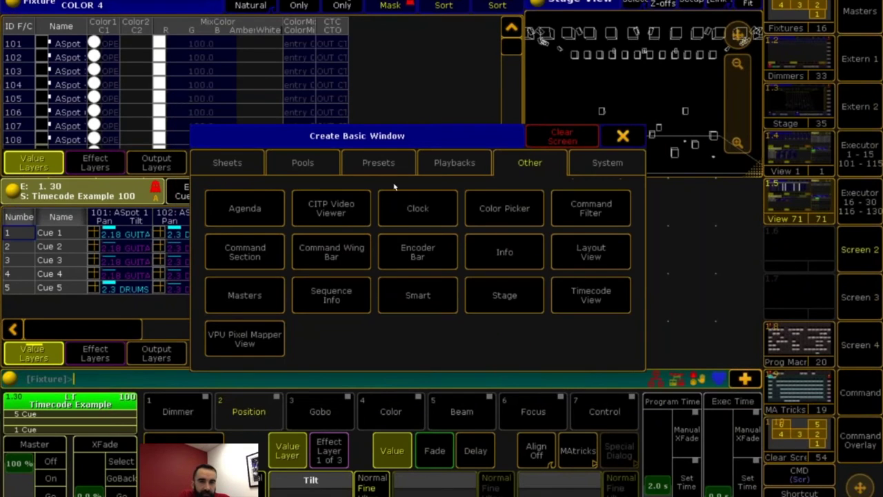
{"action": "left_click", "coordinate": [317, 164]}
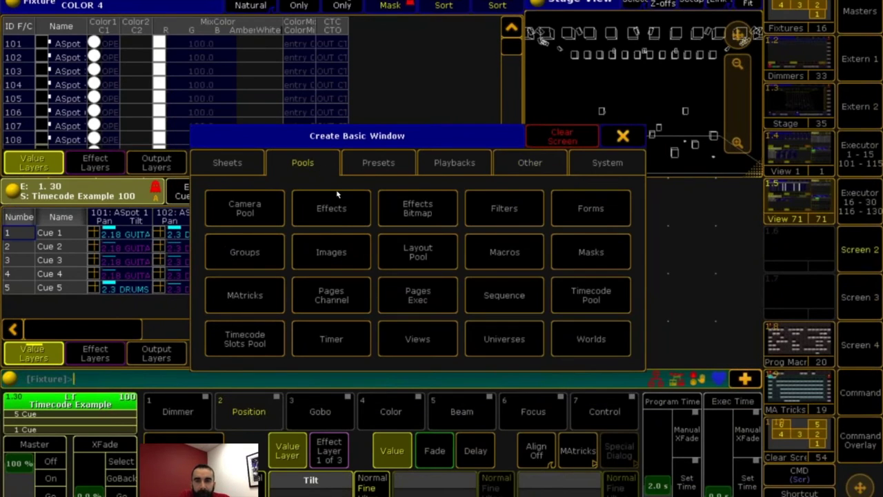
{"action": "left_click", "coordinate": [590, 250]}
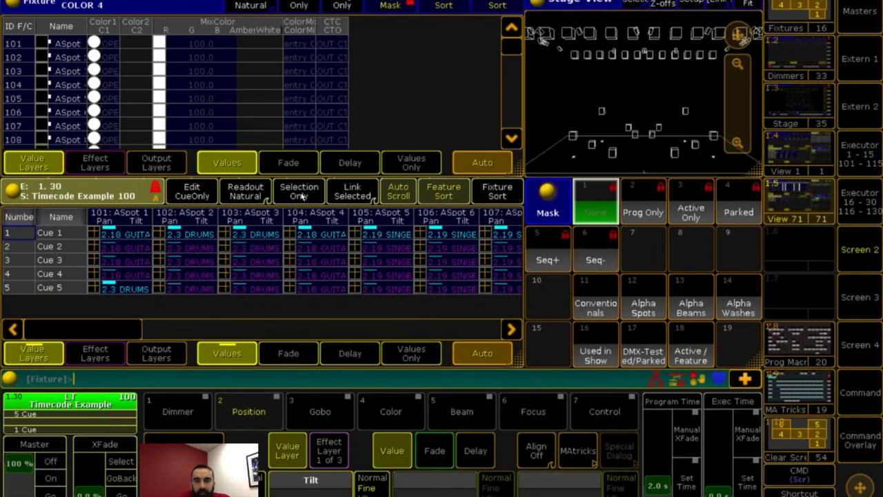
Step: Enable the Follow Mask title button in the fixture sheet's options
{"action": "left_click", "coordinate": [17, 5]}
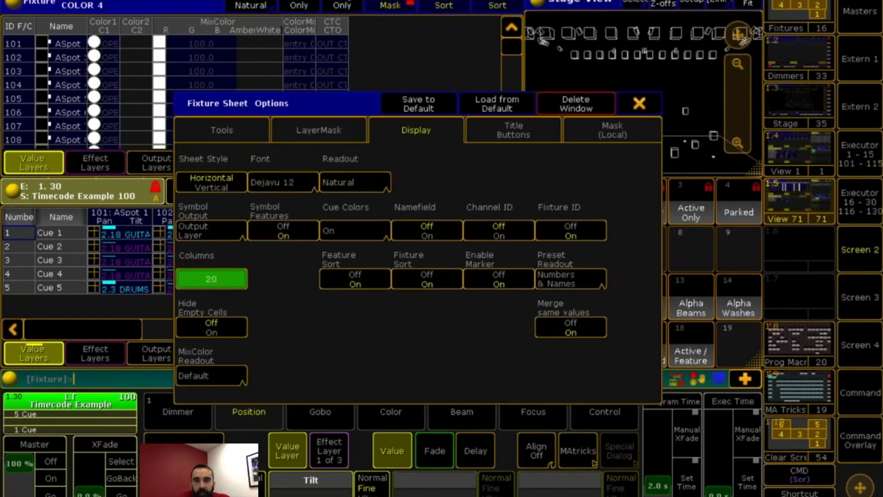
{"action": "left_click", "coordinate": [513, 129]}
{"action": "left_click", "coordinate": [528, 237]}
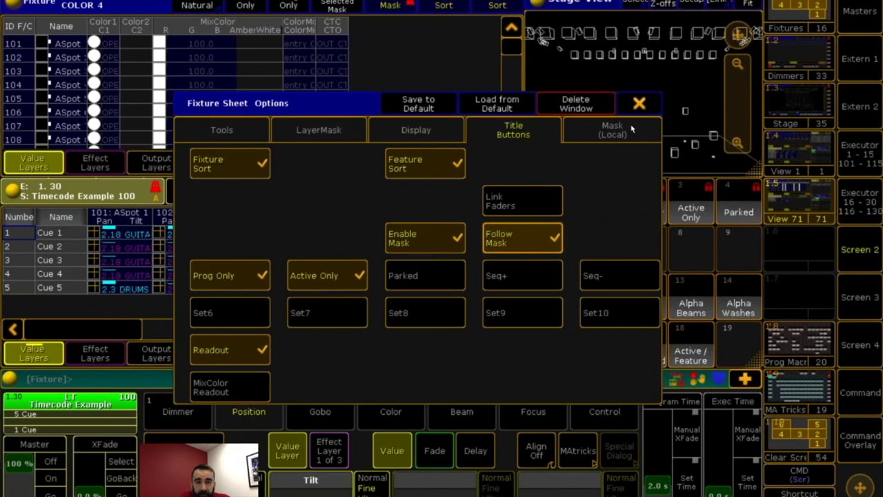
{"action": "left_click", "coordinate": [639, 102]}
Step: Enable the Follow Mask title button in the tracking sheet's options
{"action": "left_click", "coordinate": [69, 191]}
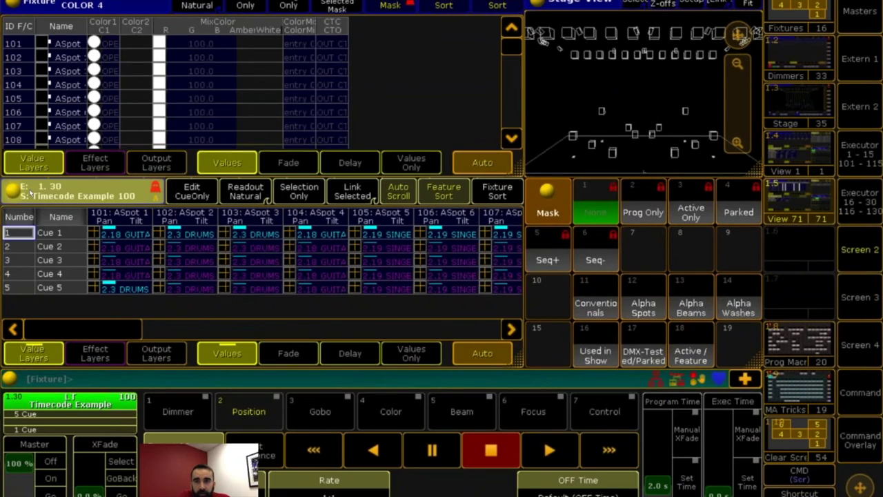
{"action": "left_click", "coordinate": [517, 238]}
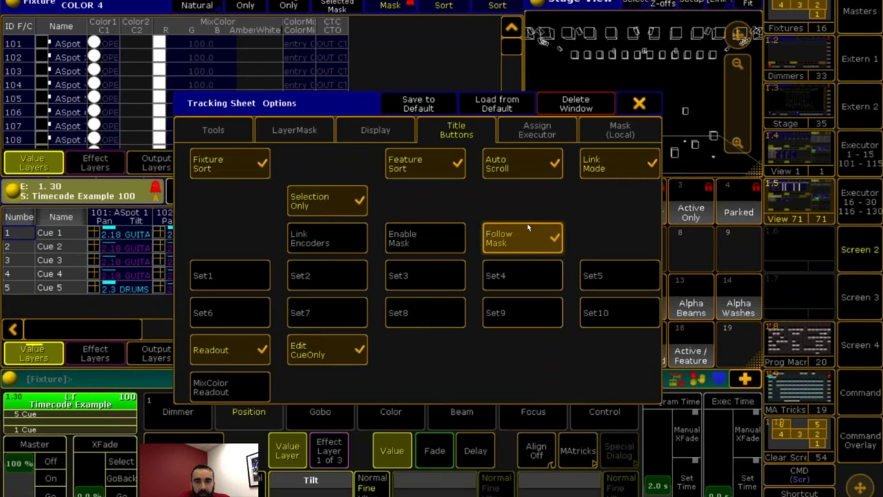
{"action": "left_click", "coordinate": [639, 103]}
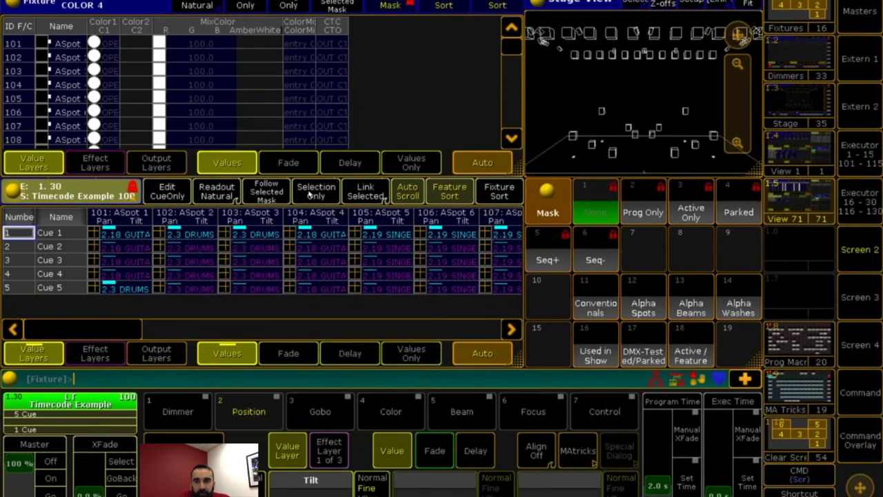
Step: Turn on Follow Selected Mask in both the tracking sheet and the fixture sheet
{"action": "left_click", "coordinate": [266, 191]}
{"action": "left_click", "coordinate": [349, 6]}
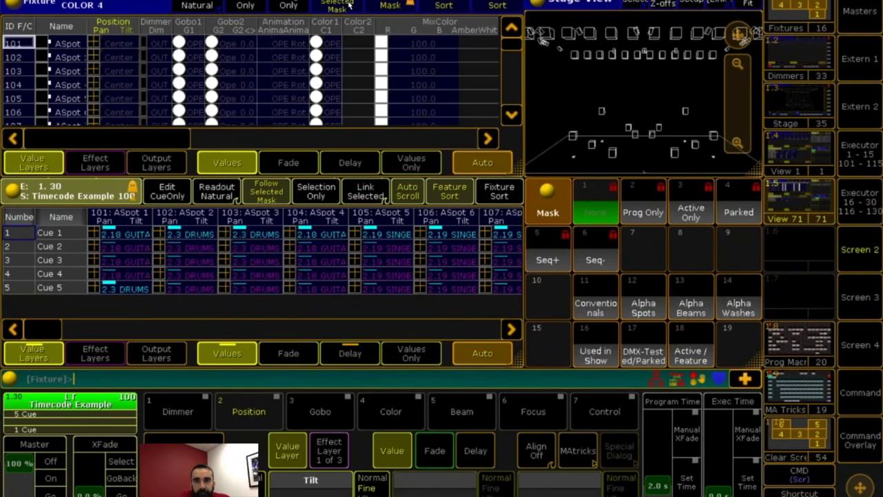
Step: Preview the sheets with different masks, including Prog Only, Parked, Alpha Washes, Alpha Spots, Used in Show and Active / Feature, finishing on Alpha Beams
{"action": "left_click", "coordinate": [643, 212]}
{"action": "left_click", "coordinate": [690, 211]}
{"action": "left_click", "coordinate": [739, 212]}
{"action": "left_click", "coordinate": [738, 307]}
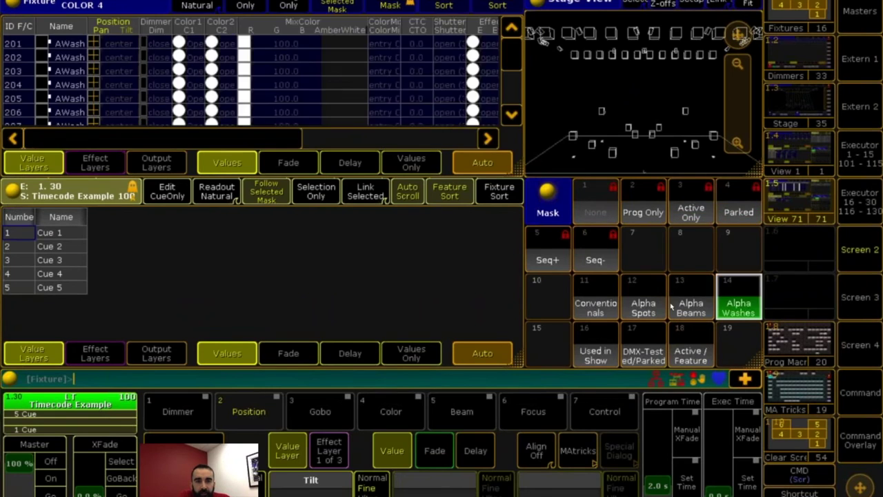
{"action": "left_click", "coordinate": [691, 307]}
{"action": "left_click", "coordinate": [643, 307]}
{"action": "left_click", "coordinate": [595, 355]}
{"action": "left_click", "coordinate": [696, 351]}
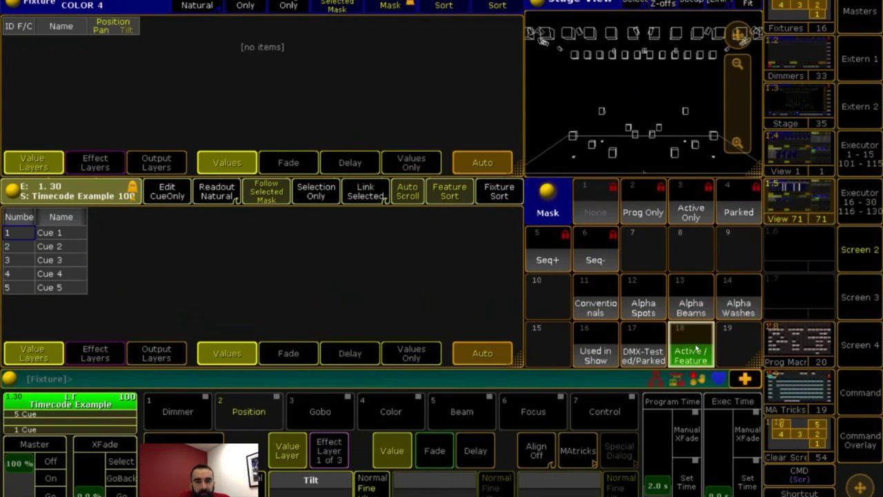
{"action": "left_click", "coordinate": [597, 331]}
{"action": "left_click", "coordinate": [595, 303]}
{"action": "left_click", "coordinate": [697, 303]}
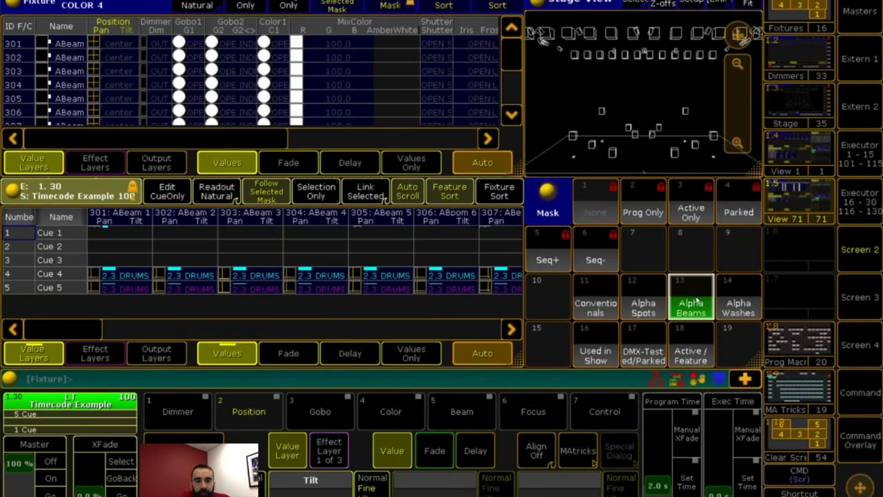
Step: Create mask 8 with an attribute rule "in Saved Attributes" that includes only R, G and B
{"action": "left_click", "coordinate": [694, 251]}
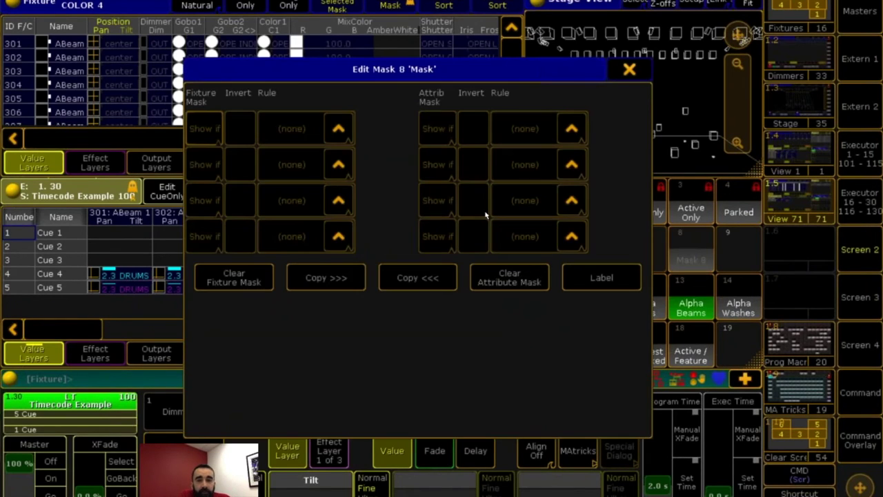
{"action": "left_click", "coordinate": [554, 128]}
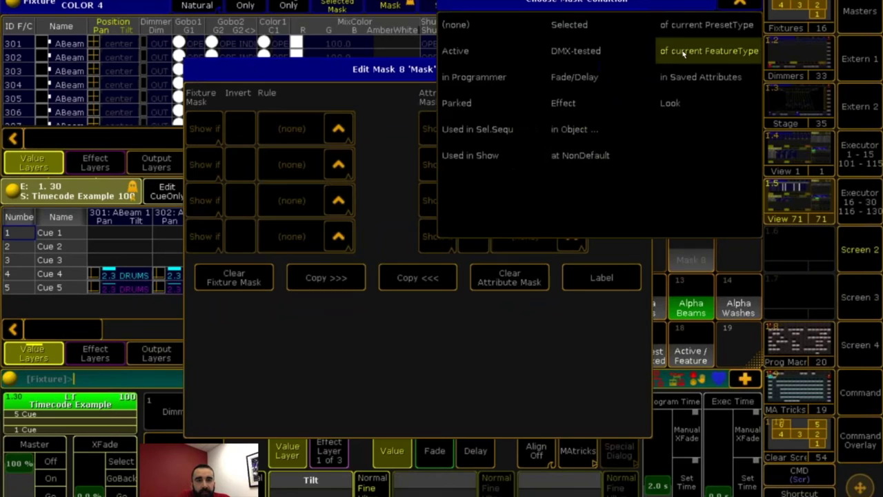
{"action": "left_click", "coordinate": [692, 76]}
{"action": "left_click", "coordinate": [597, 136]}
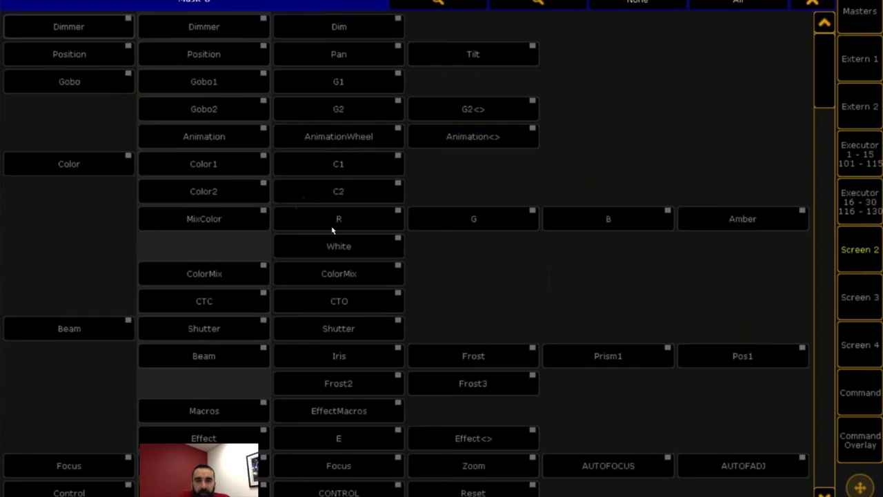
{"action": "left_click", "coordinate": [339, 221]}
{"action": "left_click", "coordinate": [479, 228]}
{"action": "left_click", "coordinate": [608, 222]}
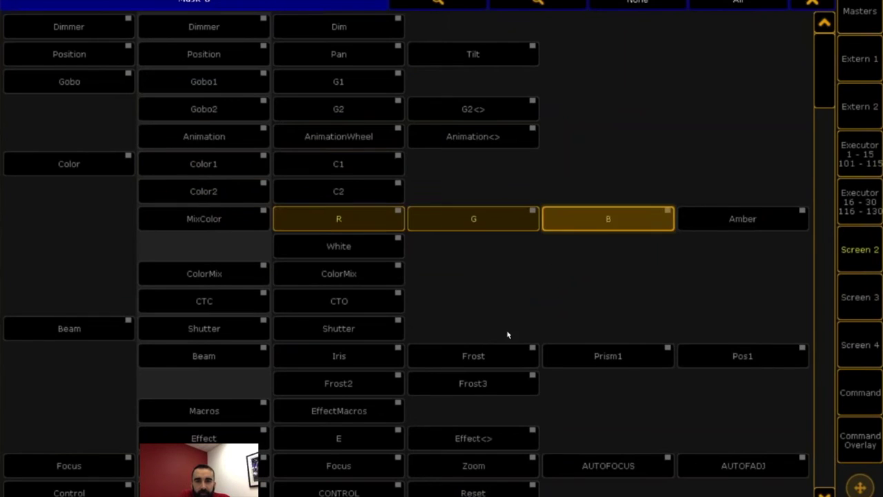
{"action": "left_click", "coordinate": [811, 4]}
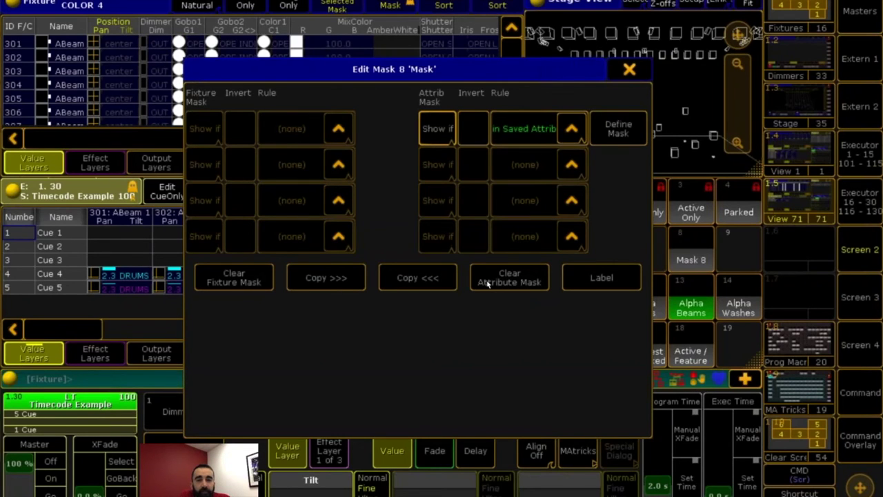
{"action": "left_click", "coordinate": [627, 70]}
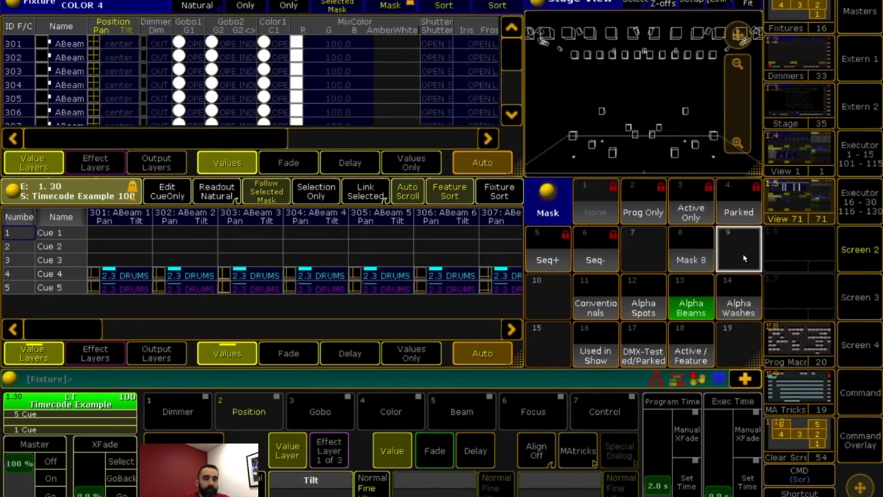
Step: Label mask 8 "RGB Only" and make it the selected mask for the sheets
{"action": "key", "text": "alt+l"}
{"action": "type", "text": "RGB Only"}
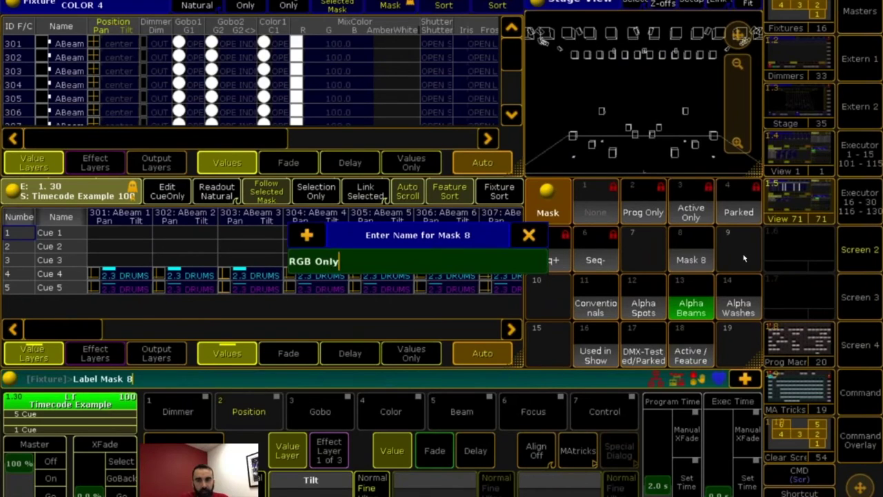
{"action": "key", "text": "Return"}
{"action": "left_click", "coordinate": [704, 254]}
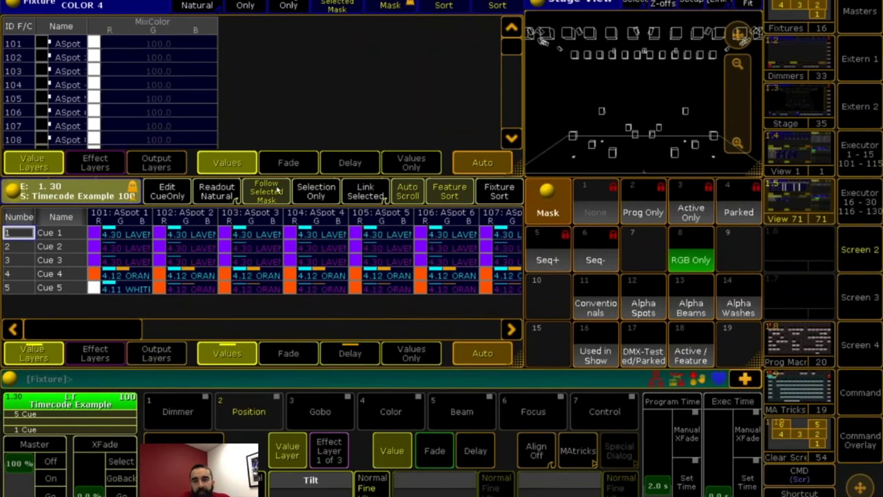
Step: Select ASpot fixtures 101 to 104, assign the selection as a mask to the tracking sheet, and clear the selection
{"action": "left_click", "coordinate": [853, 433]}
{"action": "left_click_drag", "start_coordinate": [261, 60], "coordinate": [645, 70]}
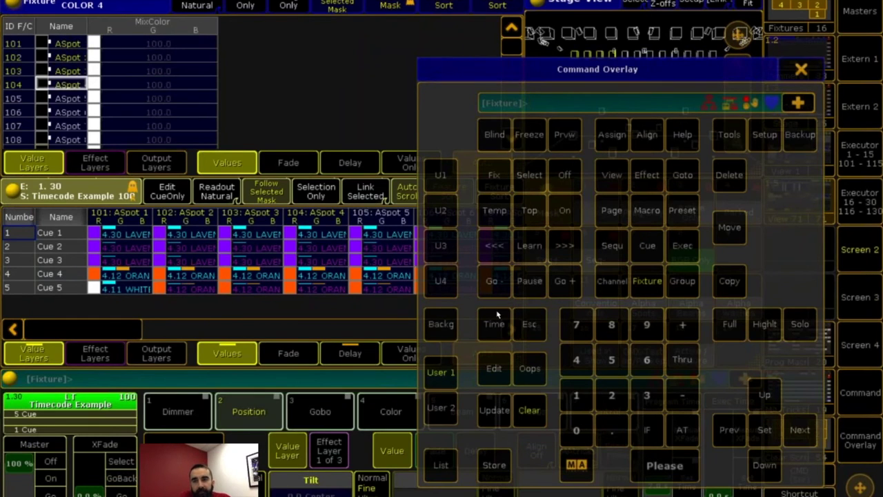
{"action": "left_click", "coordinate": [612, 135]}
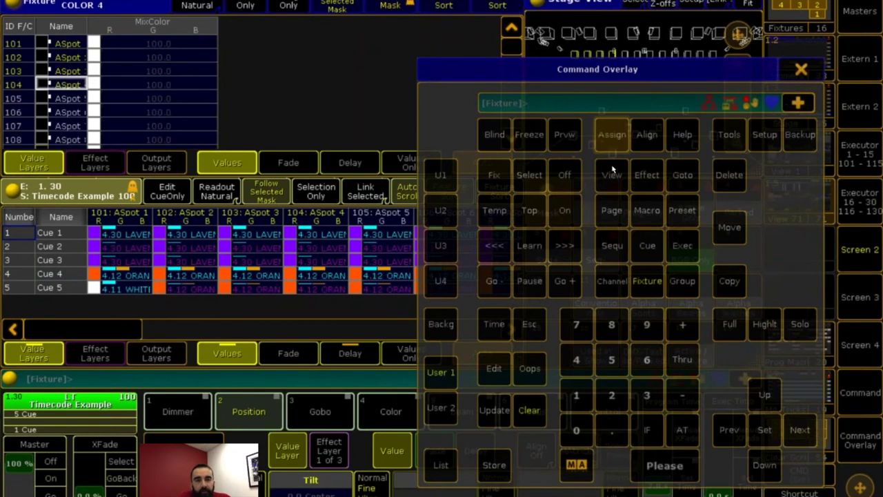
{"action": "left_click", "coordinate": [647, 281]}
{"action": "key", "text": "Return"}
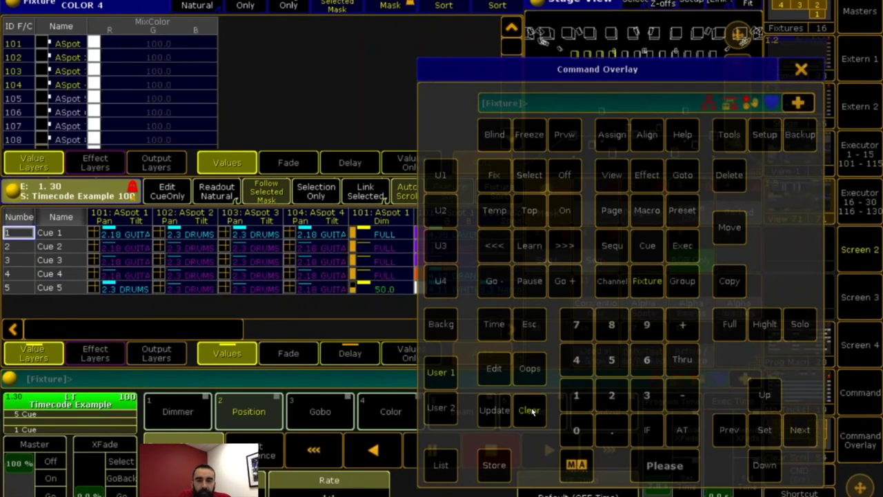
{"action": "left_click", "coordinate": [530, 411]}
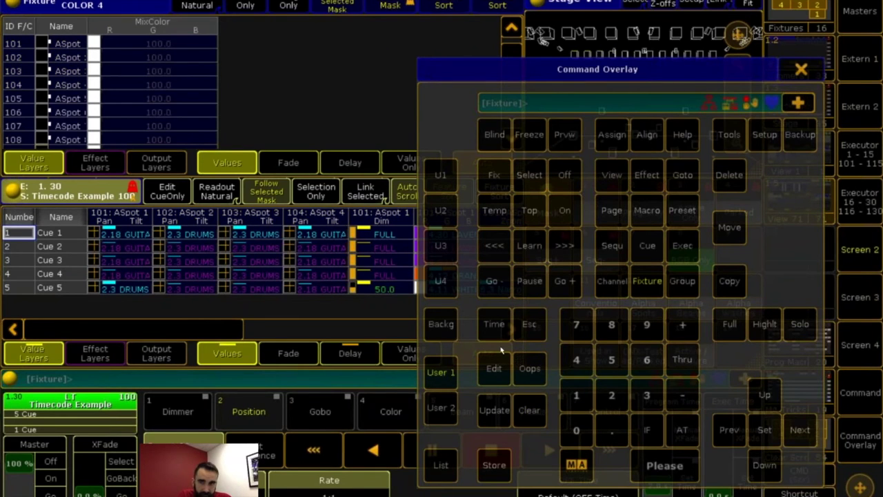
{"action": "left_click", "coordinate": [801, 69]}
Step: Look at the Fixtures view and recall View 71 to restore its stored window layout
{"action": "left_click", "coordinate": [799, 15]}
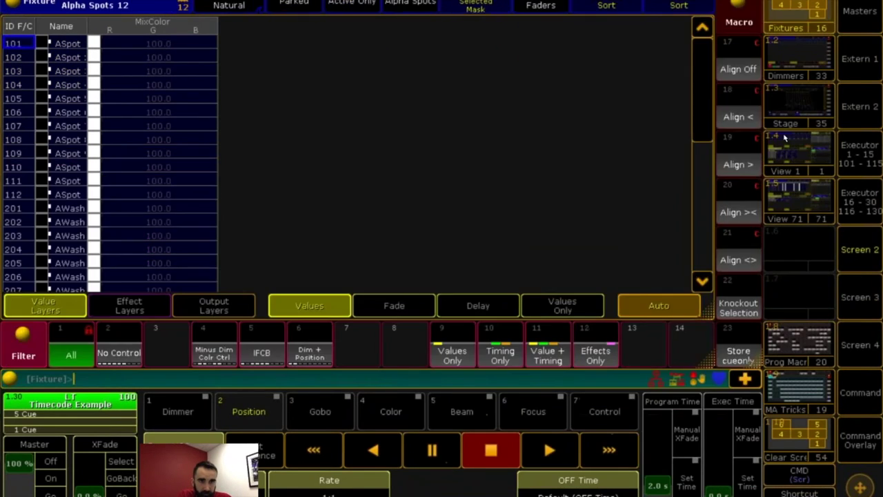
{"action": "left_click", "coordinate": [799, 200]}
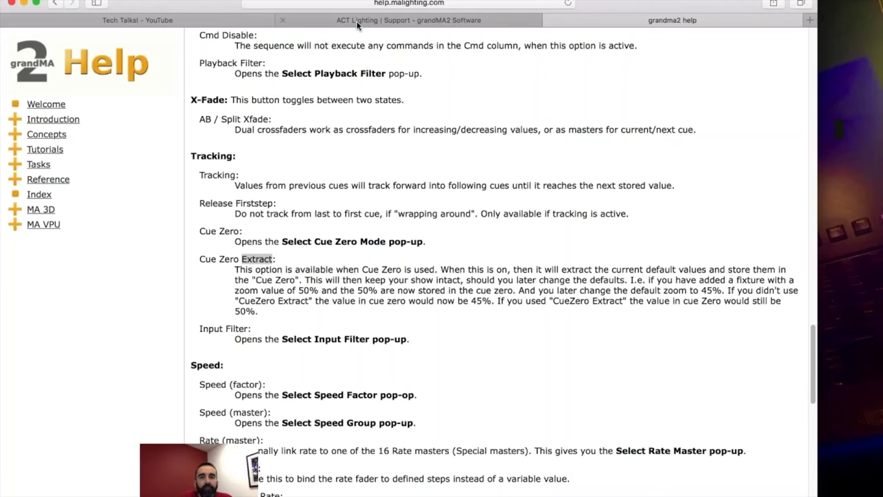
Step: Switch to the web browser and review the ACT Lighting grandMA2 support page and the Tech Talks! playlist on YouTube
{"action": "left_click", "coordinate": [356, 21]}
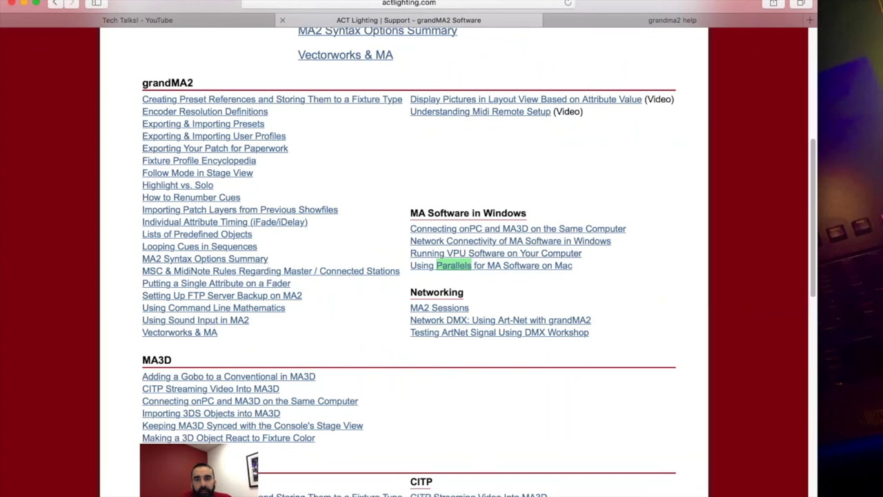
{"action": "left_click", "coordinate": [219, 20]}
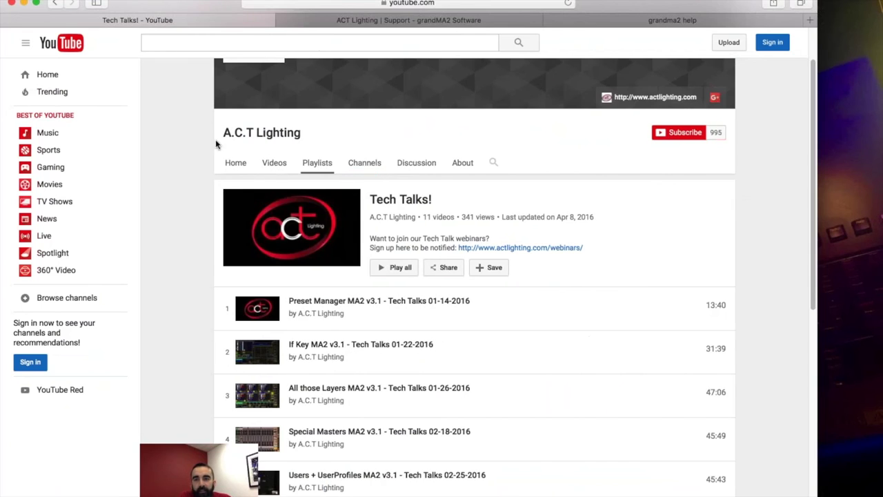
{"action": "scroll", "coordinate": [209, 159], "scroll_direction": "down", "scroll_amount": 5}
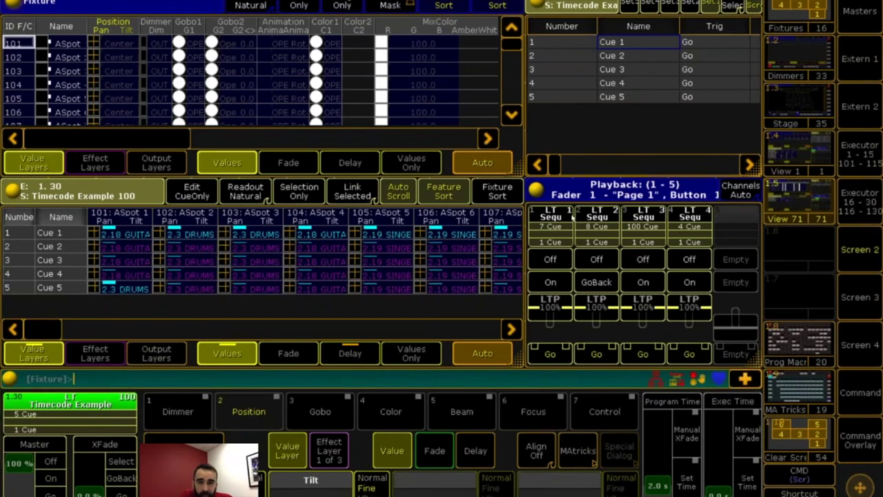
Step: Delete the tracking sheet and create two Sequence Executor sheets side by side in its place
{"action": "left_click", "coordinate": [14, 190]}
{"action": "left_click", "coordinate": [585, 105]}
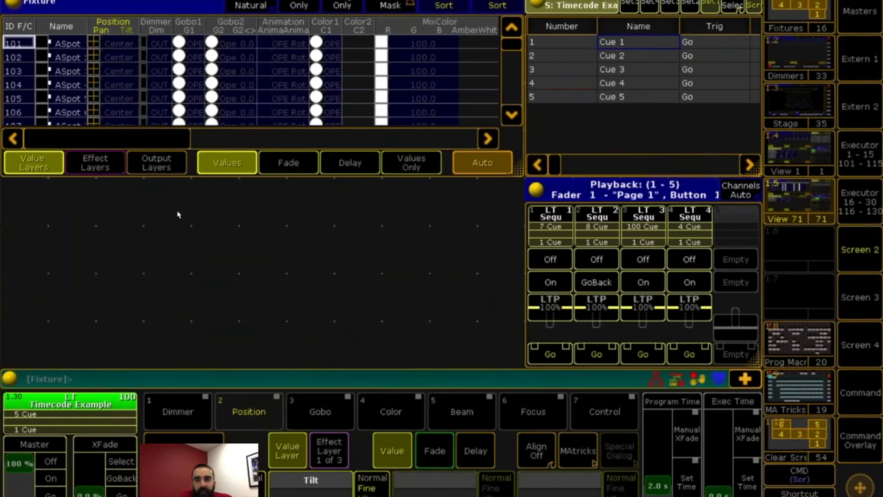
{"action": "left_click", "coordinate": [258, 199]}
{"action": "left_click", "coordinate": [253, 171]}
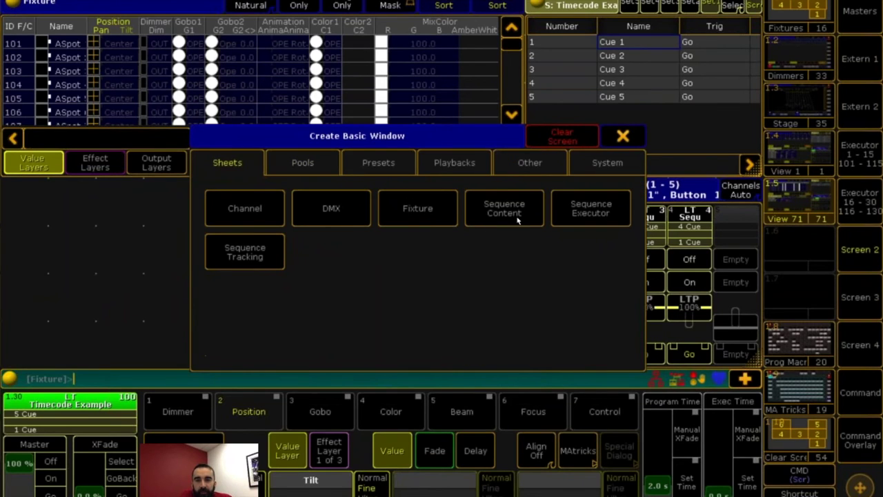
{"action": "left_click", "coordinate": [574, 211]}
{"action": "left_click", "coordinate": [570, 204]}
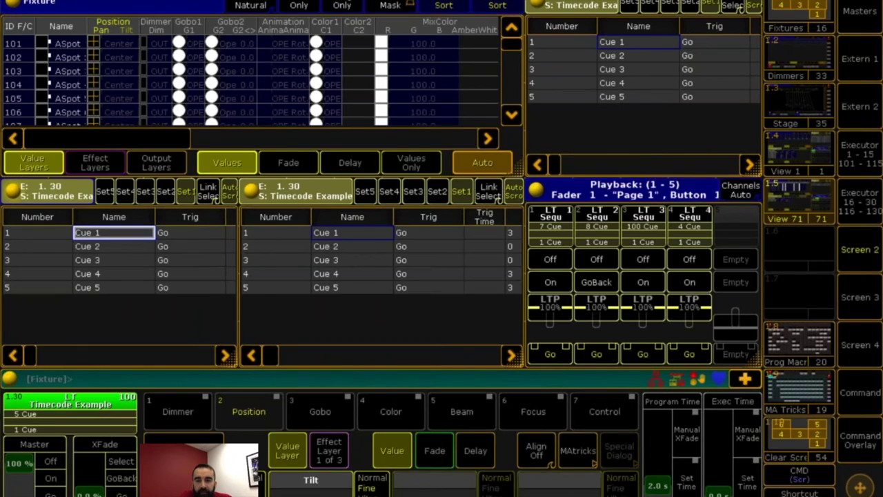
{"action": "left_click", "coordinate": [272, 198]}
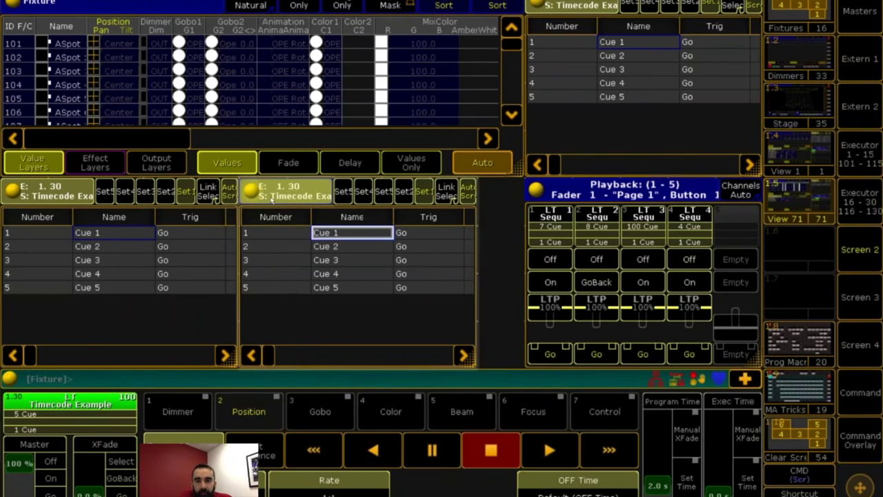
Step: Assign executor 1 on page 1, holding Sequ 1, to the first of the two new sequence sheets
{"action": "left_click", "coordinate": [11, 194]}
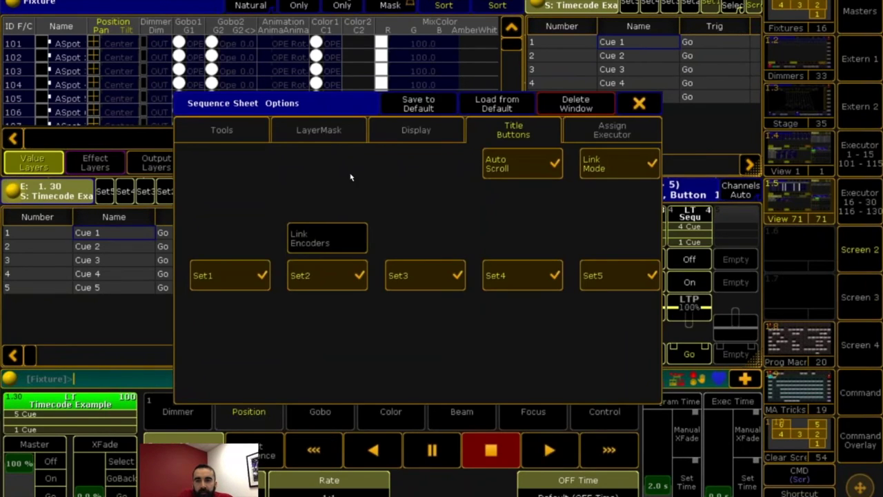
{"action": "left_click", "coordinate": [590, 138]}
{"action": "left_click", "coordinate": [402, 186]}
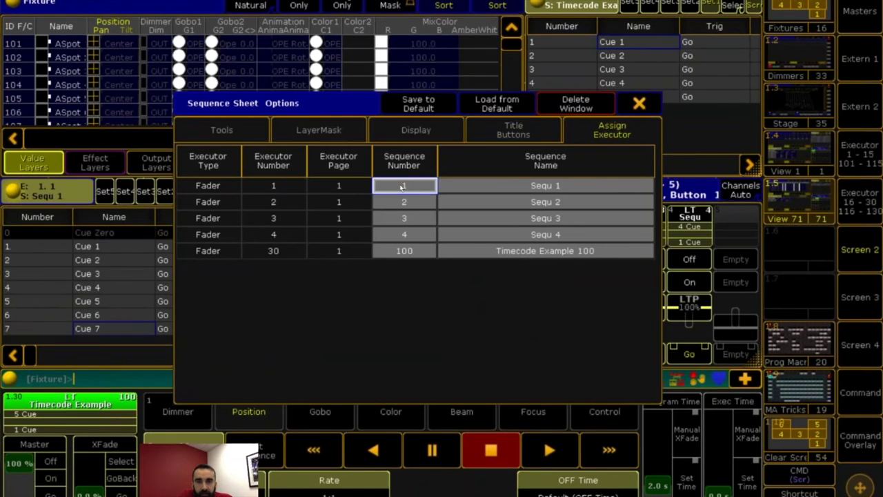
{"action": "left_click", "coordinate": [639, 103]}
Step: Assign executor 2 on page 1, holding Sequ 2, to the second new sequence sheet
{"action": "left_click", "coordinate": [250, 194]}
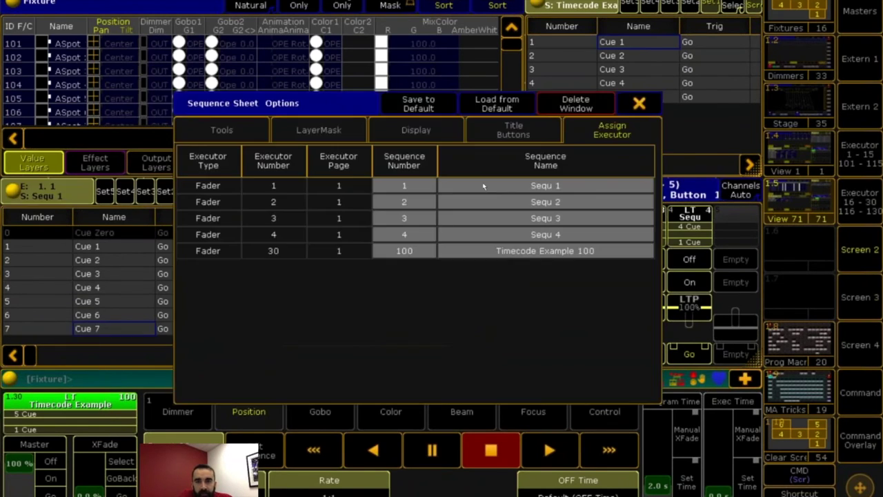
{"action": "left_click", "coordinate": [279, 204]}
{"action": "left_click", "coordinate": [639, 102]}
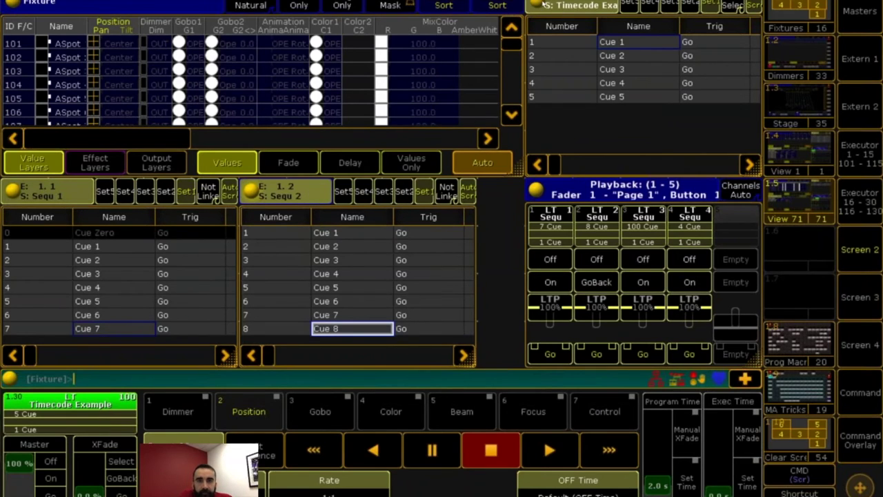
Step: Make executor 4, holding Sequ 4, the selected executor so the linked sequence sheet follows it
{"action": "left_click", "coordinate": [860, 435]}
{"action": "left_click", "coordinate": [157, 167]}
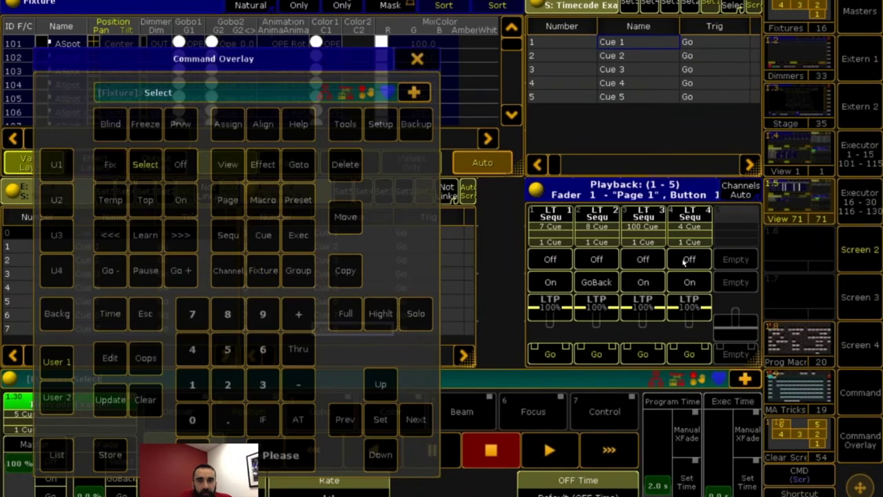
{"action": "left_click", "coordinate": [692, 261]}
{"action": "left_click", "coordinate": [417, 59]}
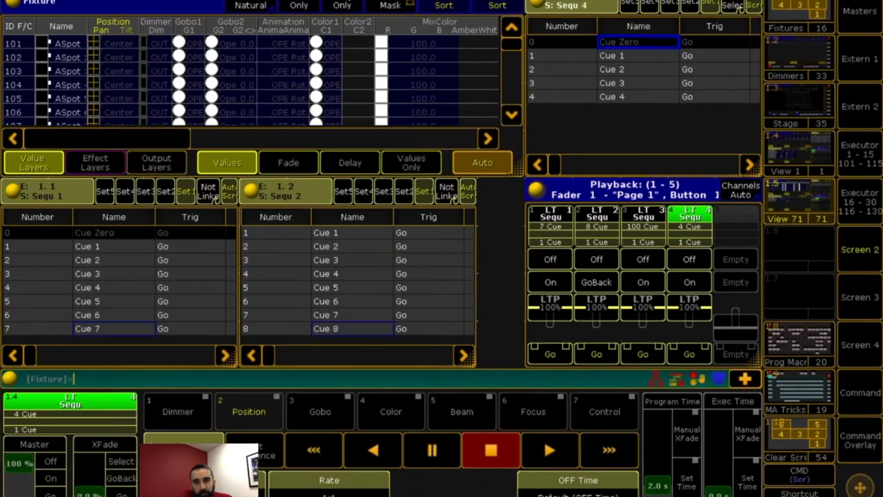
Step: Delete the fixture sheet and create a Sequence Tracking sheet in the freed space
{"action": "left_click", "coordinate": [200, 5]}
{"action": "left_click", "coordinate": [576, 103]}
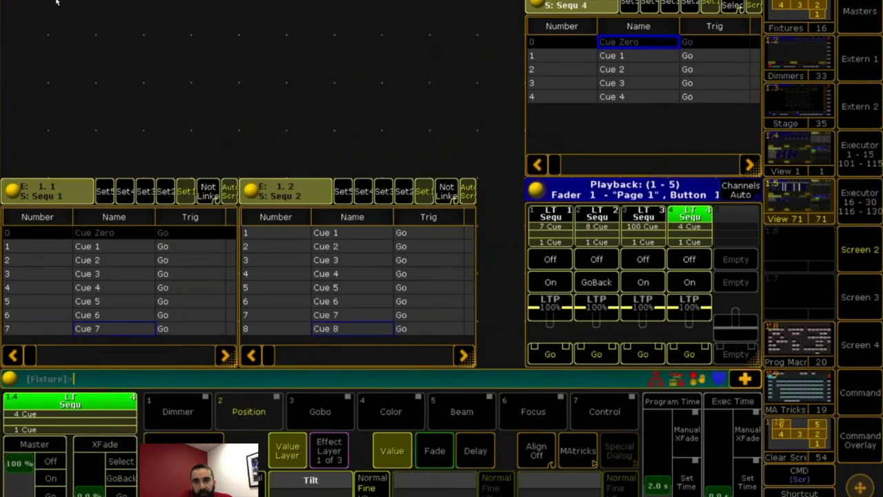
{"action": "left_click", "coordinate": [250, 241]}
{"action": "left_click", "coordinate": [249, 240]}
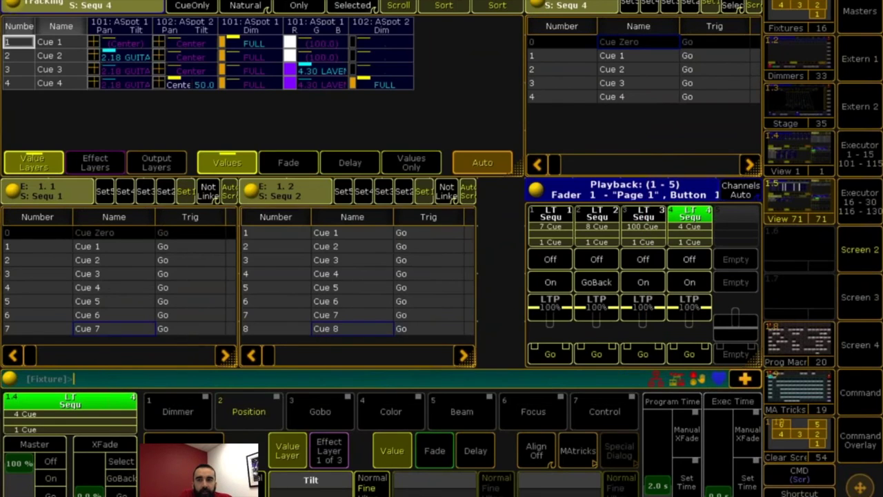
Step: Assign executor 3 on page 1, holding Sequ 3, to the new tracking sheet
{"action": "left_click", "coordinate": [42, 4]}
{"action": "left_click", "coordinate": [634, 138]}
{"action": "left_click", "coordinate": [536, 131]}
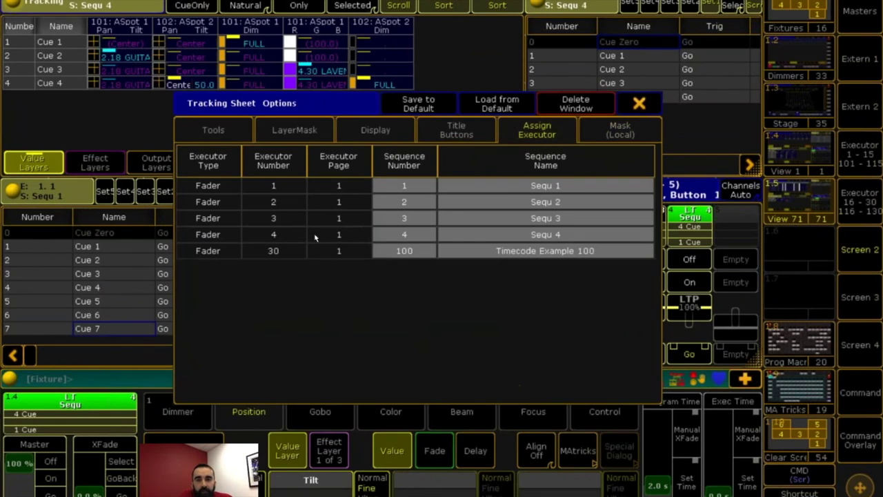
{"action": "left_click", "coordinate": [334, 240]}
{"action": "left_click", "coordinate": [344, 222]}
{"action": "left_click", "coordinate": [639, 102]}
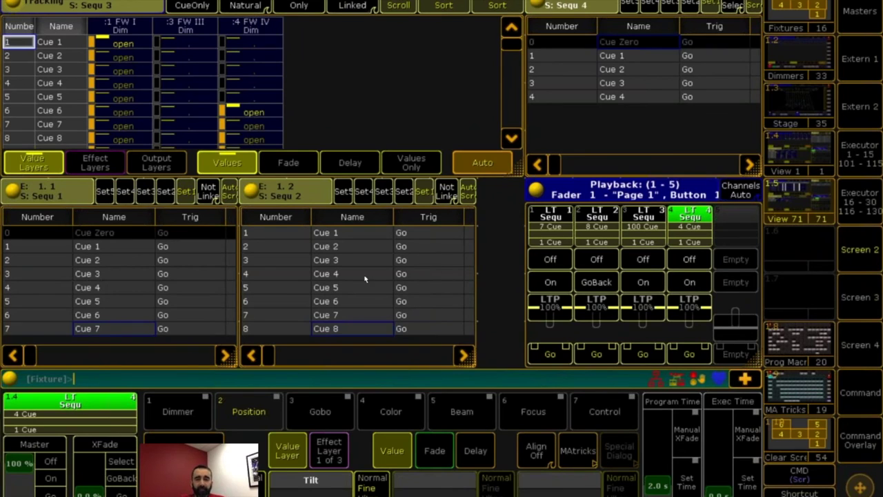
Step: Make executor 2, holding Sequ 2, the selected executor so the linked sequence sheet follows it
{"action": "left_click", "coordinate": [858, 433]}
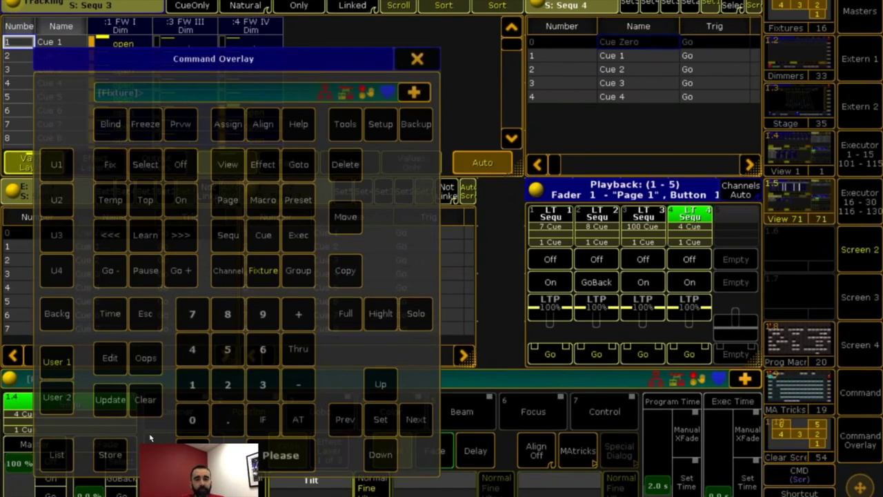
{"action": "left_click", "coordinate": [416, 60]}
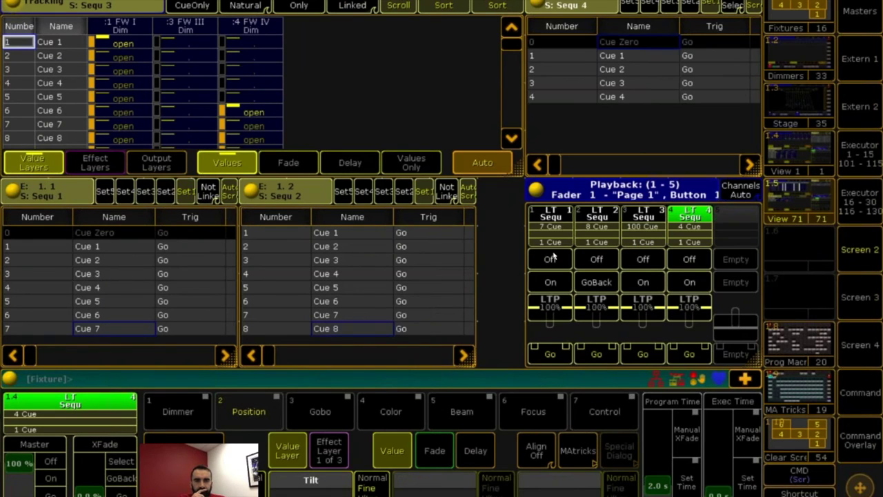
{"action": "left_click", "coordinate": [857, 433]}
{"action": "left_click", "coordinate": [146, 164]}
{"action": "left_click", "coordinate": [595, 260]}
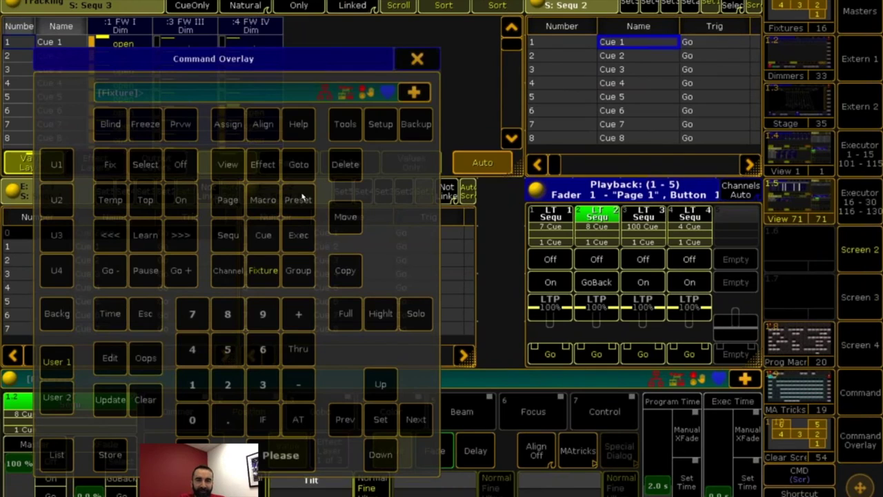
{"action": "left_click", "coordinate": [419, 61]}
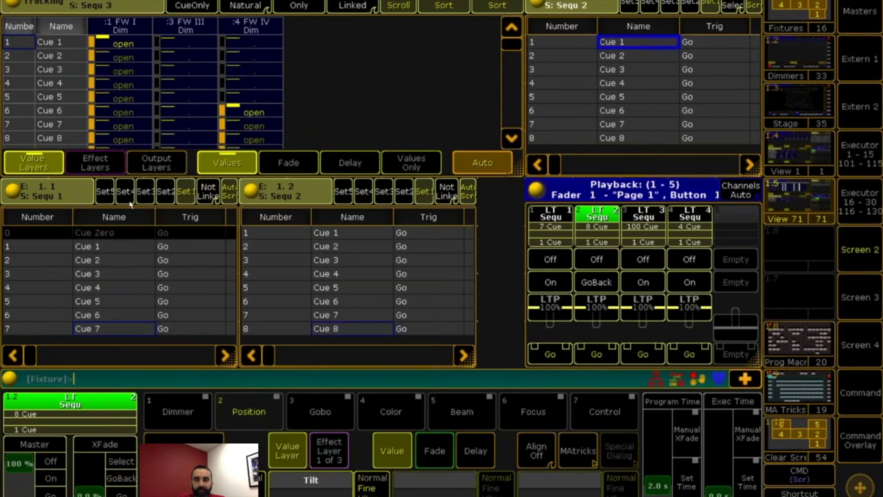
Step: Recall View 71 and check the MIB options for cue 8 in the Sequ 2 sheet
{"action": "left_click", "coordinate": [817, 199]}
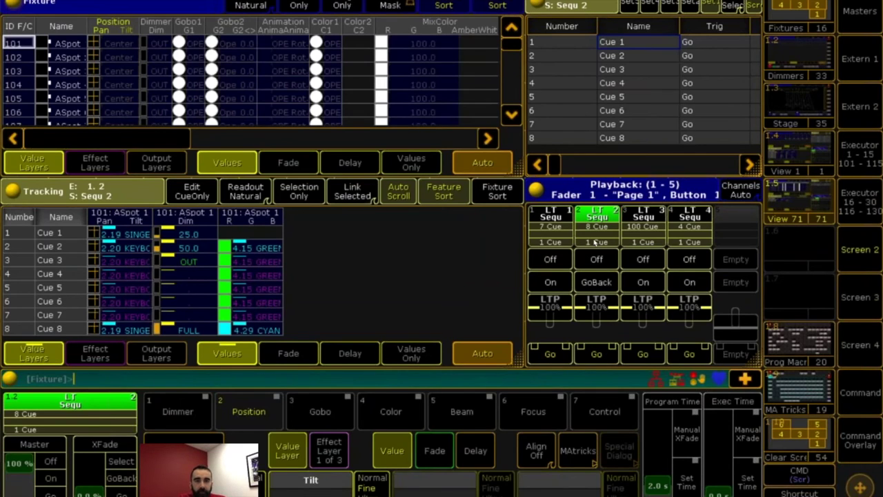
{"action": "left_click_drag", "start_coordinate": [556, 169], "coordinate": [597, 170]}
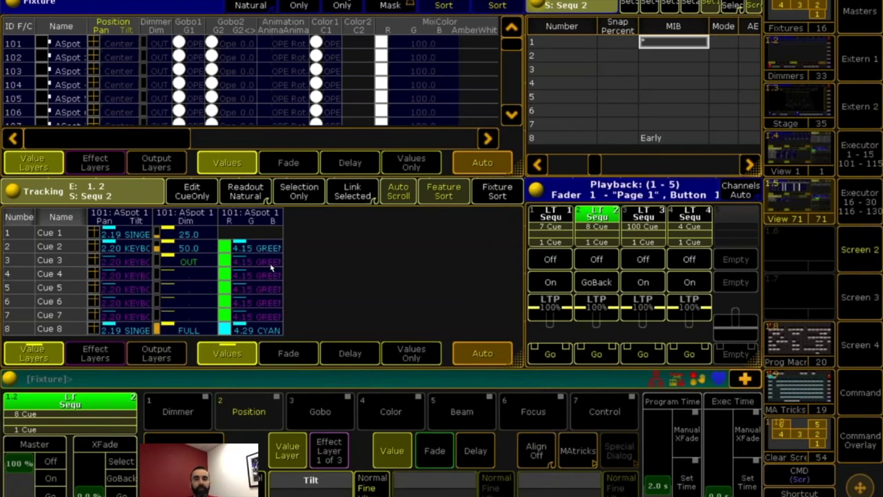
{"action": "double_click", "coordinate": [663, 139]}
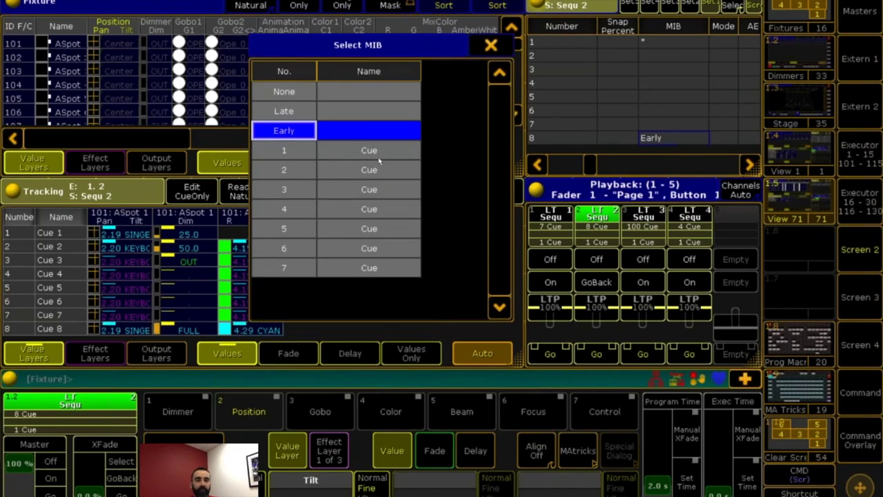
{"action": "left_click", "coordinate": [497, 46]}
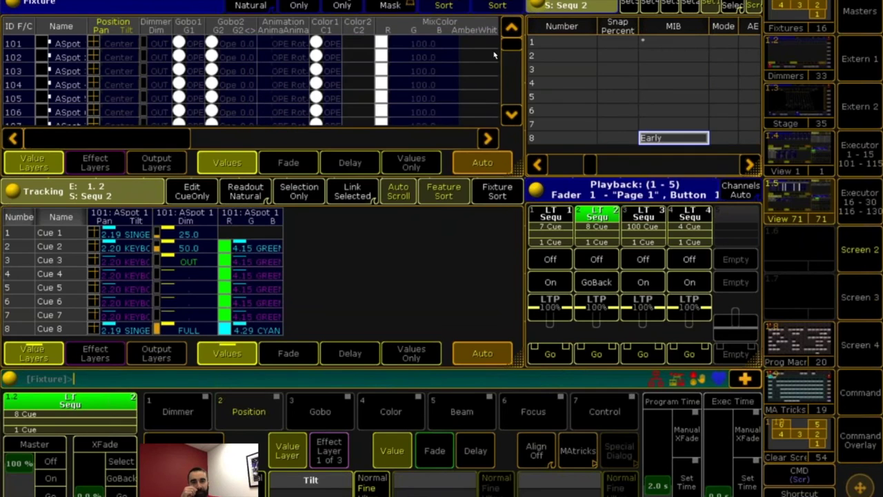
Step: Run Sequ 2 to cue 4 and set fixture 101's dimmer to full in the programmer
{"action": "left_click", "coordinate": [591, 353]}
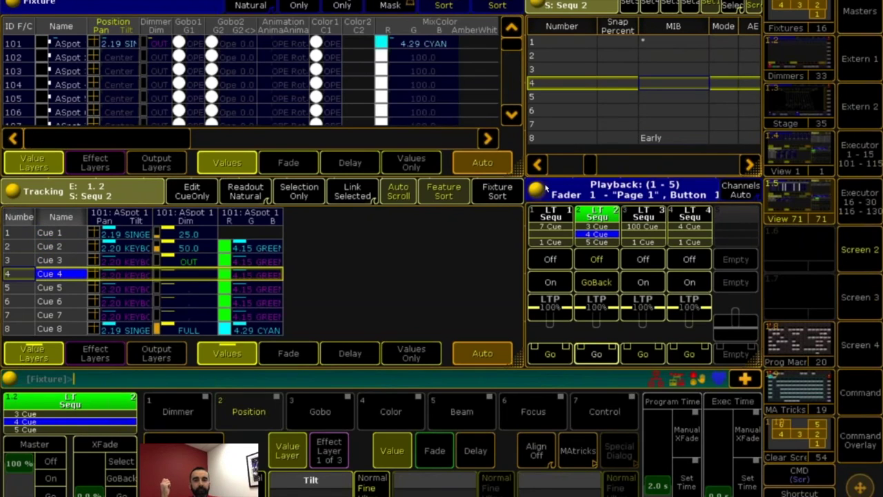
{"action": "left_click", "coordinate": [402, 43]}
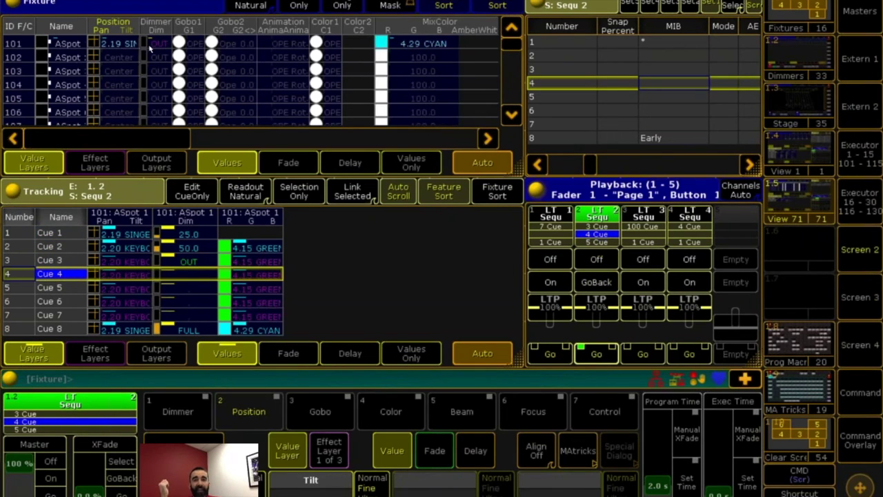
{"action": "left_click", "coordinate": [862, 435]}
{"action": "left_click", "coordinate": [417, 59]}
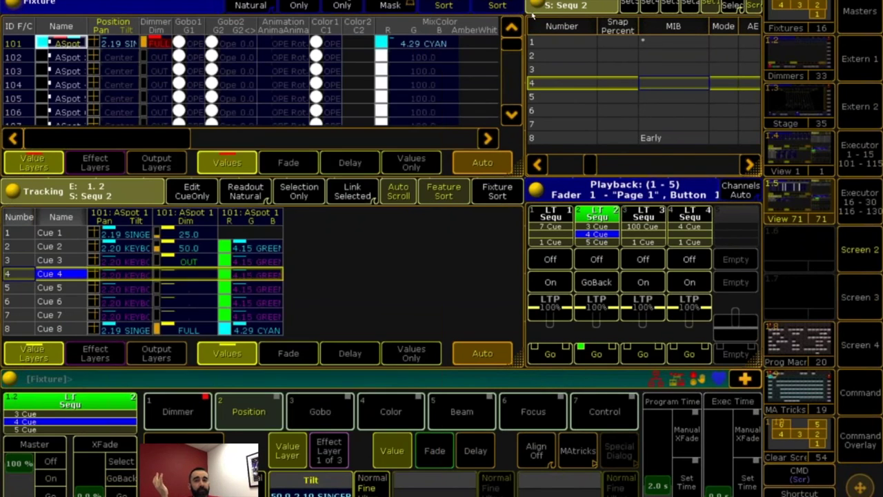
Step: Delete the Sequ 2 sequence sheet and create a Stage View window in the freed space
{"action": "left_click", "coordinate": [536, 7]}
{"action": "left_click", "coordinate": [576, 104]}
{"action": "left_click", "coordinate": [552, 17]}
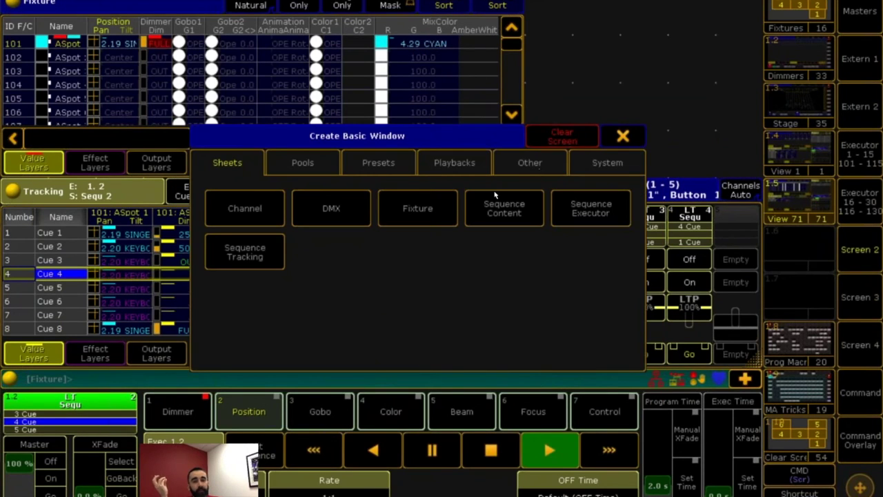
{"action": "left_click", "coordinate": [524, 166]}
{"action": "left_click", "coordinate": [499, 285]}
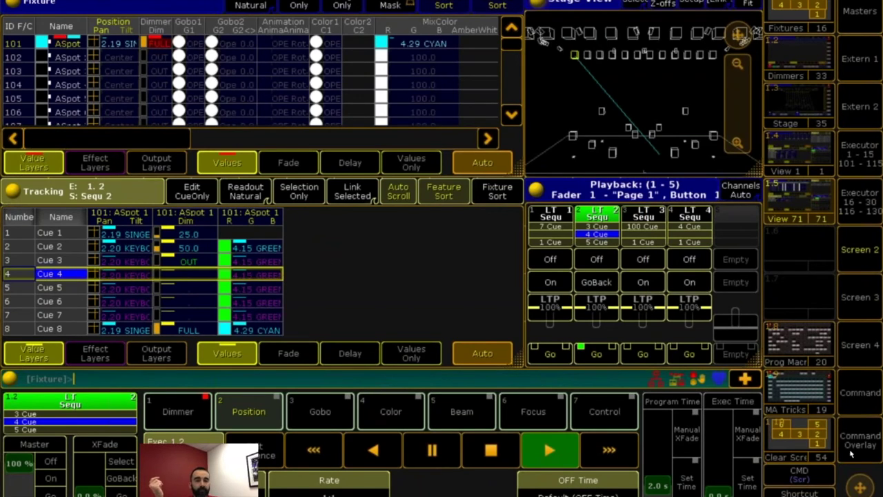
Step: Update cue 4 of Sequ 2 with fixture 101's full dimmer value and play the sequence to that cue again
{"action": "left_click", "coordinate": [110, 378]}
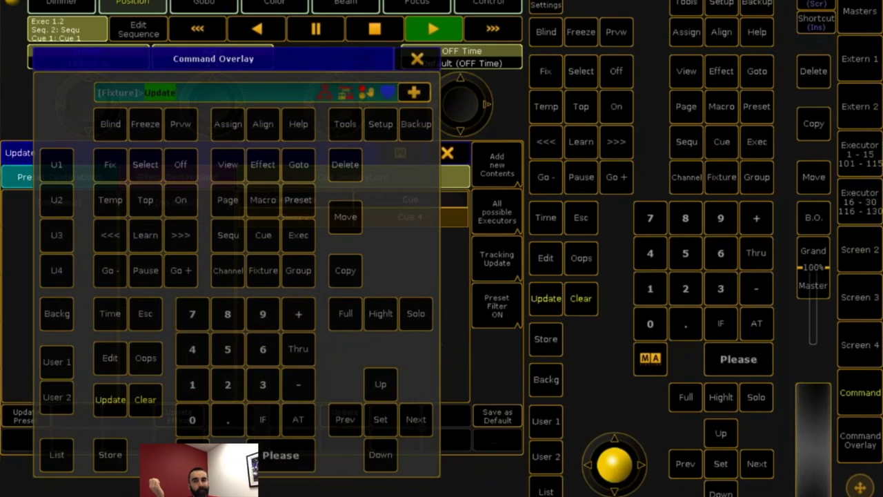
{"action": "left_click", "coordinate": [108, 401]}
{"action": "left_click", "coordinate": [355, 412]}
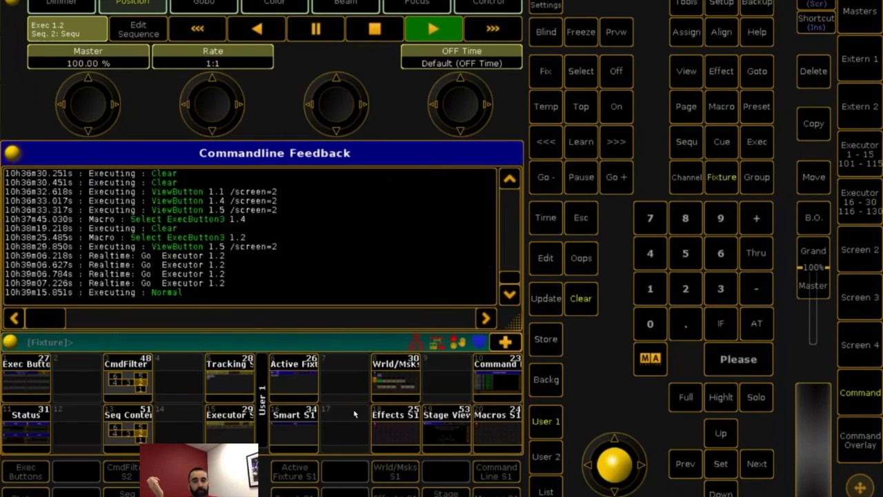
{"action": "left_click", "coordinate": [859, 262]}
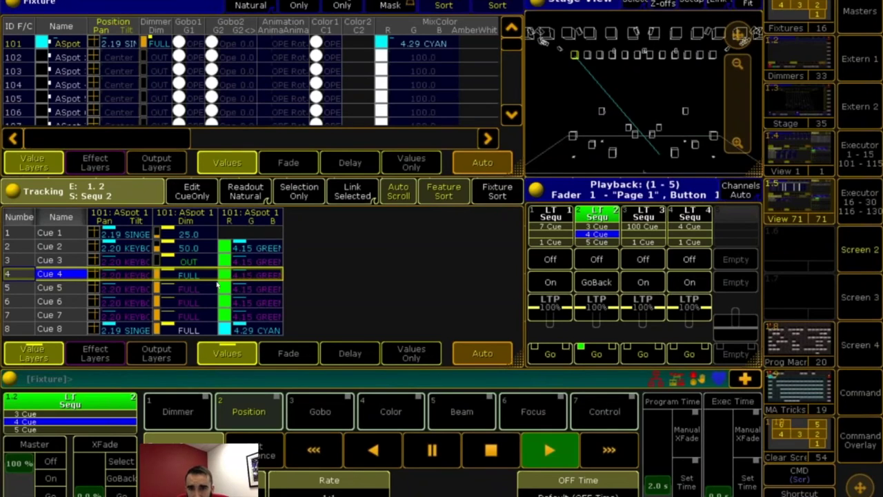
{"action": "left_click", "coordinate": [597, 354]}
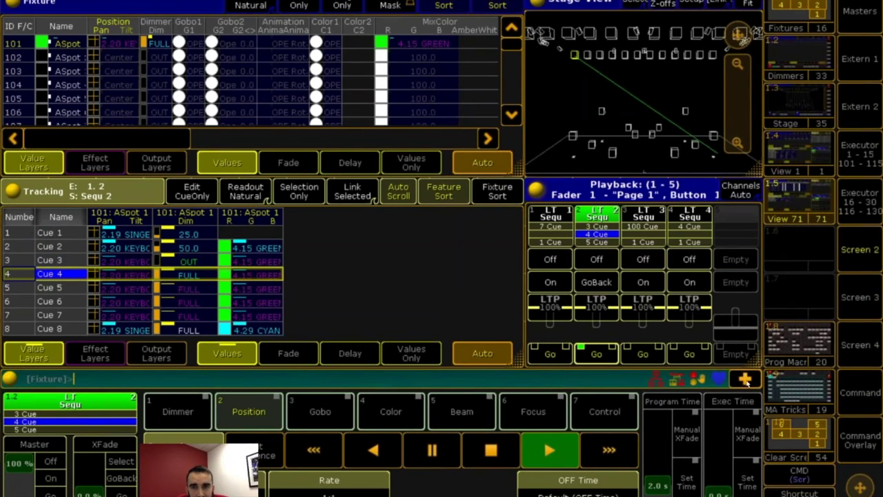
Step: Undo the cue 4 update and clear the programmer
{"action": "left_click", "coordinate": [859, 440]}
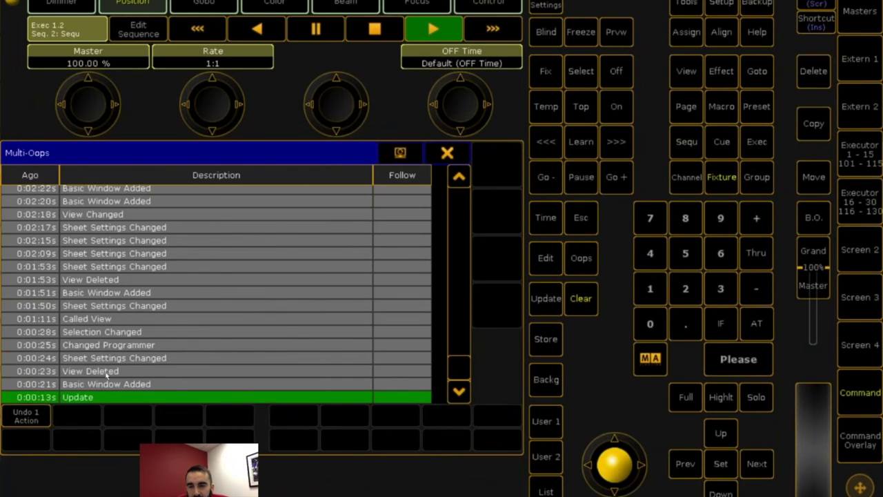
{"action": "left_click", "coordinate": [36, 414]}
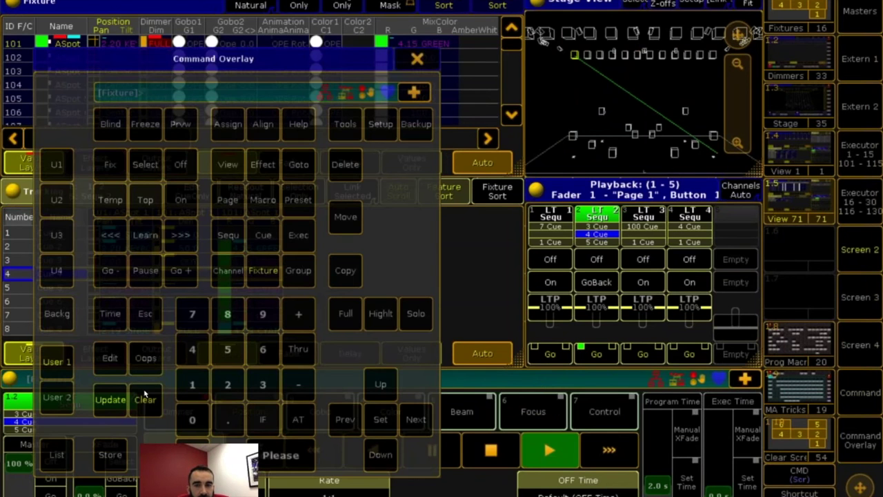
{"action": "left_click", "coordinate": [145, 399]}
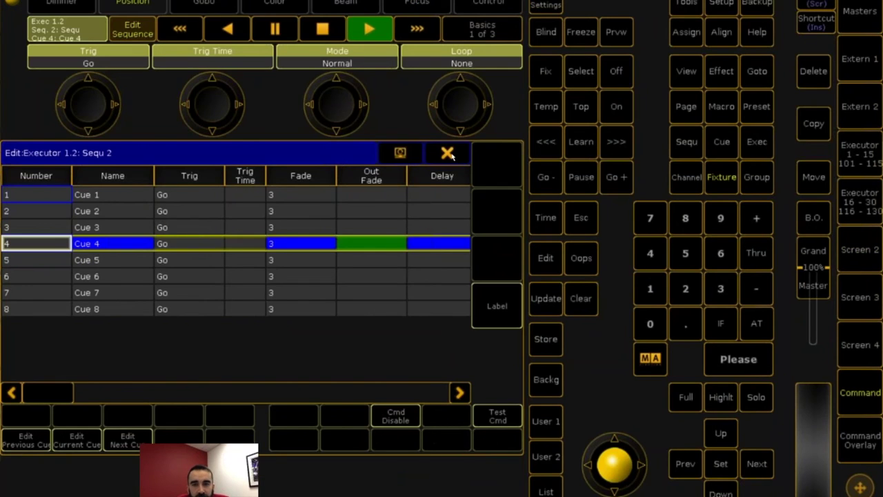
Step: Set the MIB of cue 8 in Sequ 2 to Late
{"action": "left_click", "coordinate": [448, 153]}
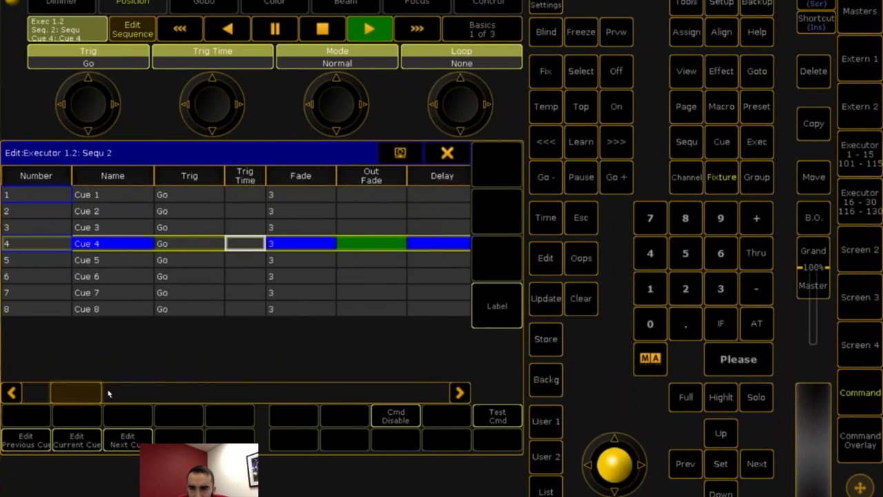
{"action": "left_click", "coordinate": [108, 392]}
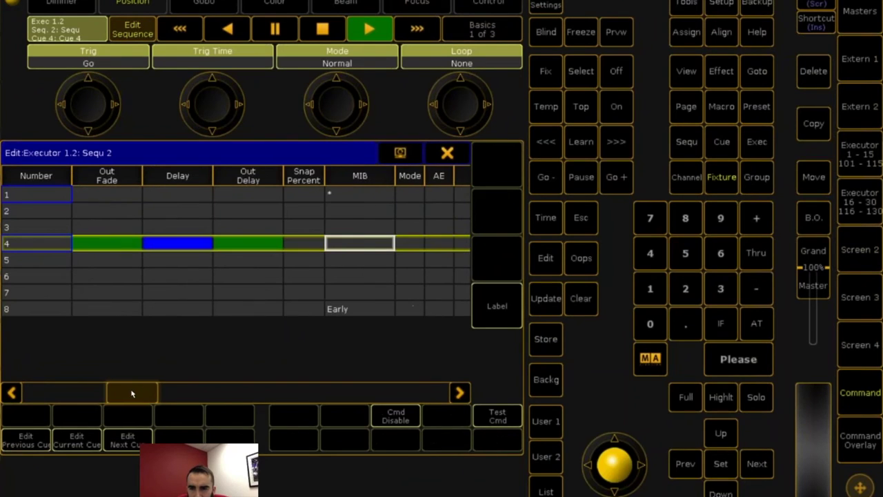
{"action": "double_click", "coordinate": [356, 308]}
{"action": "left_click", "coordinate": [356, 179]}
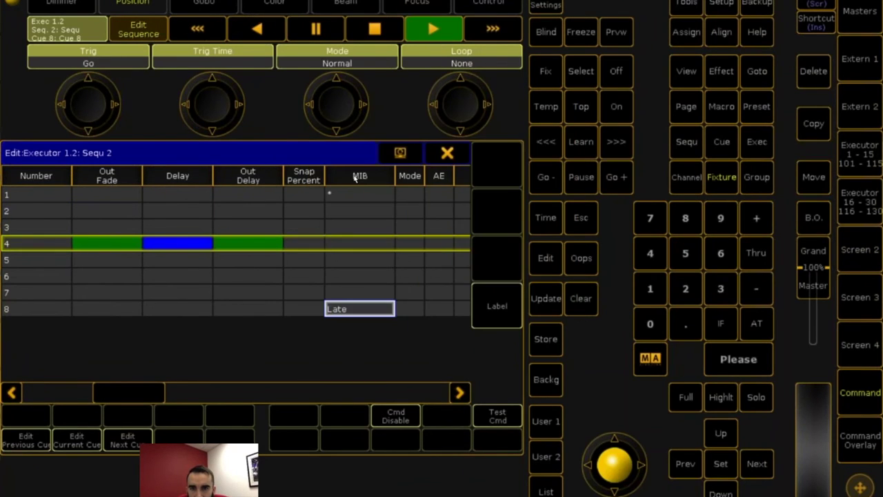
{"action": "left_click", "coordinate": [449, 153]}
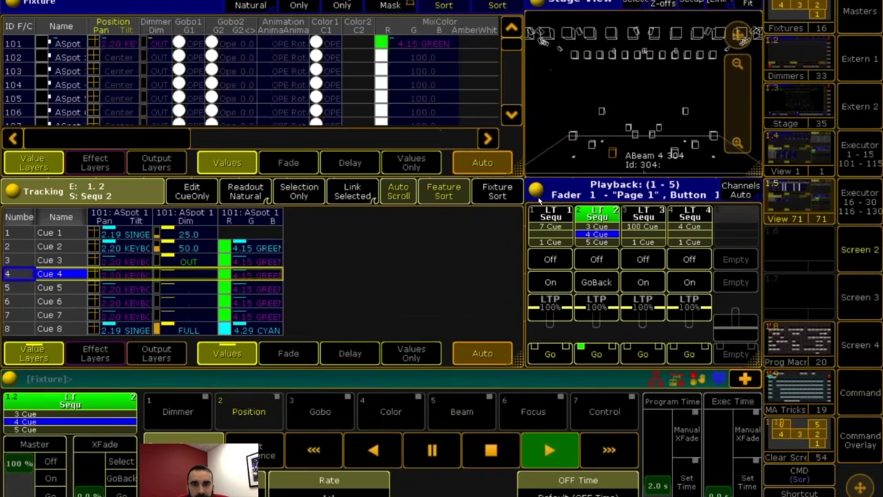
Step: Turn off Sequ 2 and step through its cues to cue 7, watching when fixture 101 prepositions
{"action": "left_click", "coordinate": [593, 260]}
{"action": "left_click", "coordinate": [596, 355]}
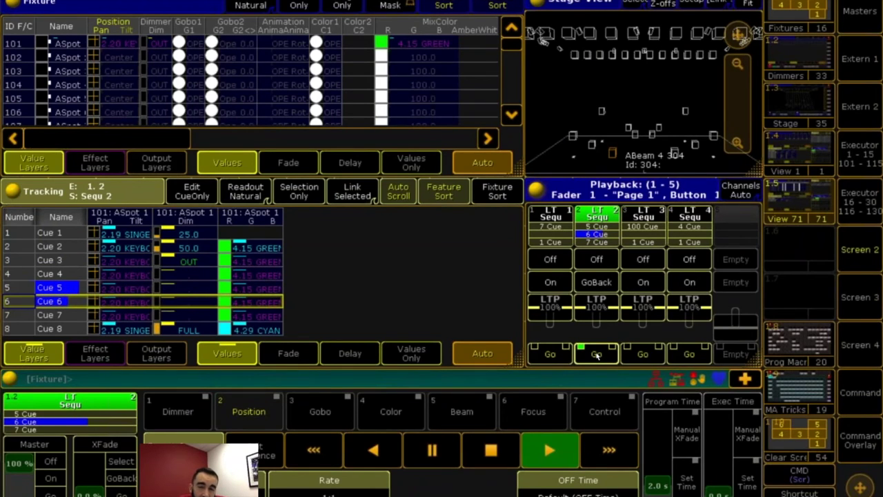
{"action": "left_click", "coordinate": [594, 356]}
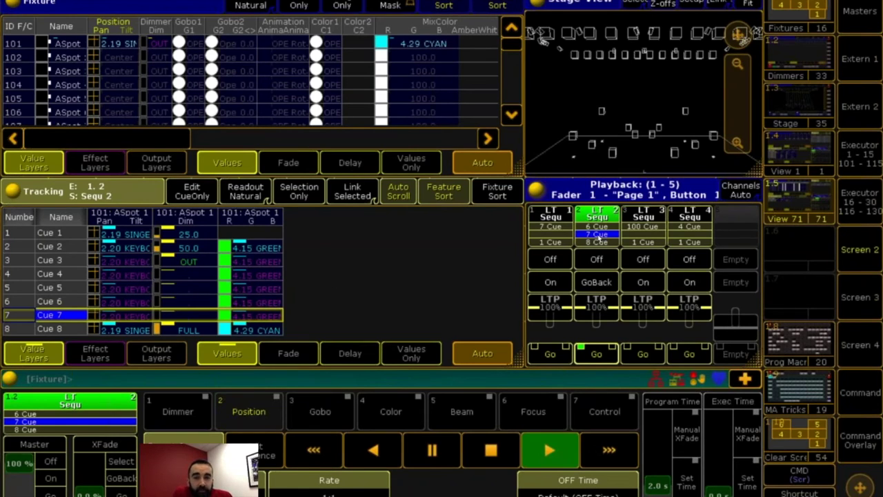
Step: Set the MIB of cue 8 in Sequ 2 to cue 5
{"action": "left_click", "coordinate": [600, 242]}
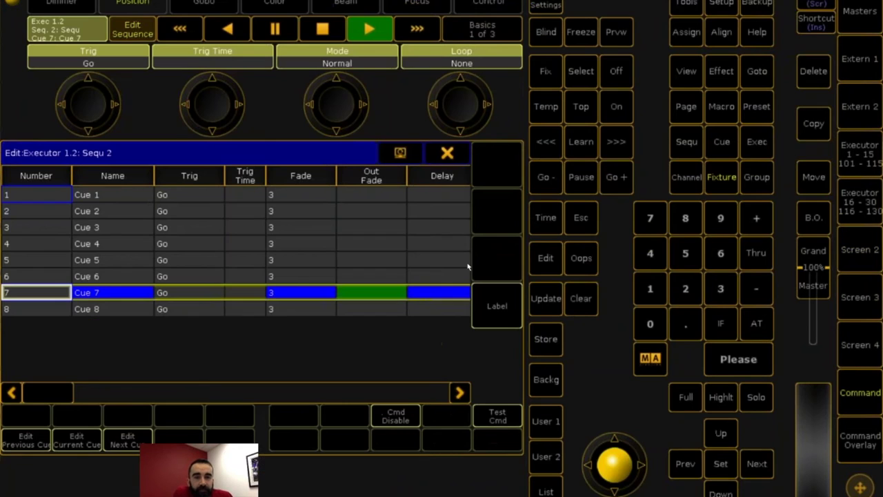
{"action": "left_click", "coordinate": [99, 395]}
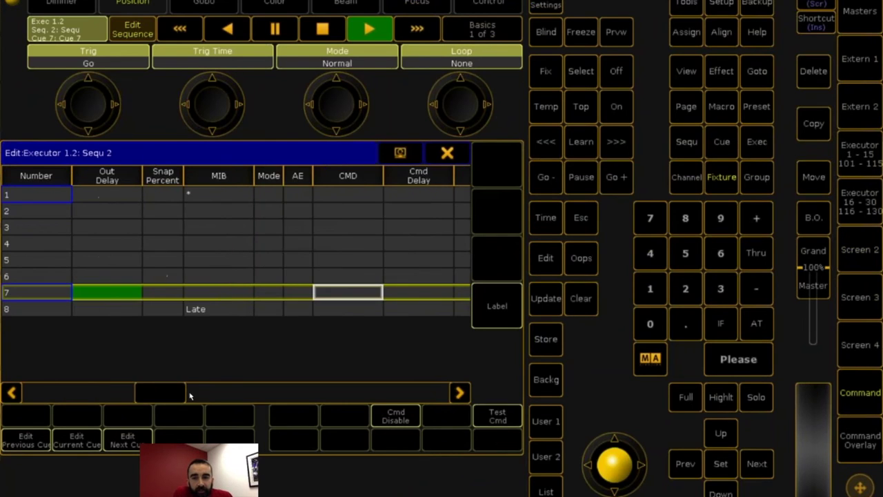
{"action": "double_click", "coordinate": [171, 315]}
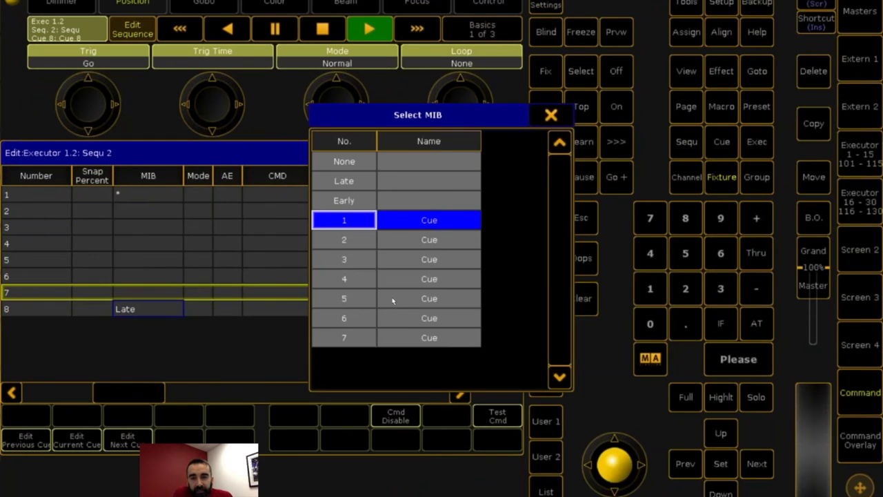
{"action": "left_click", "coordinate": [391, 300]}
{"action": "left_click", "coordinate": [447, 152]}
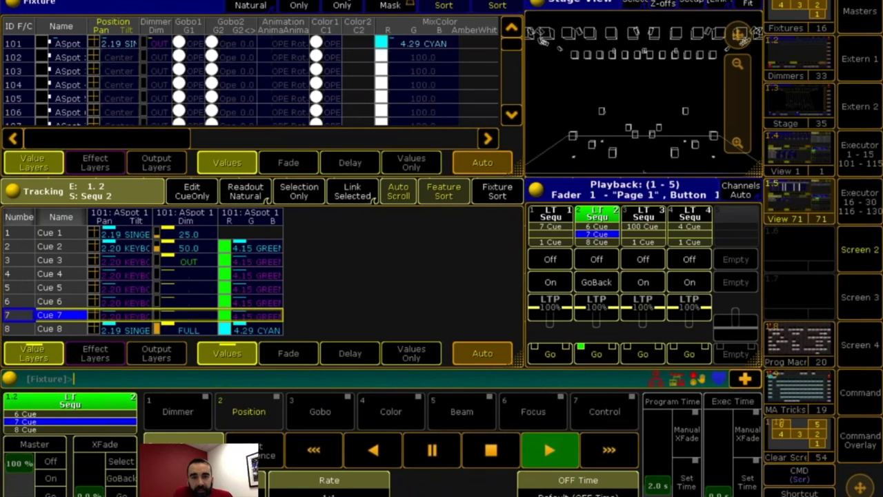
Step: Restart Sequ 2 and step through its cues to cue 5, watching fixture 101's position and colour
{"action": "left_click", "coordinate": [598, 354]}
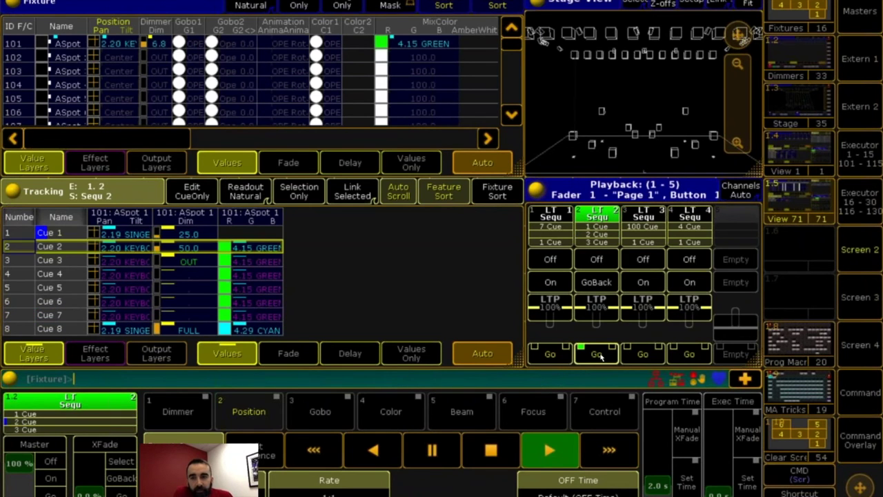
{"action": "left_click", "coordinate": [598, 355]}
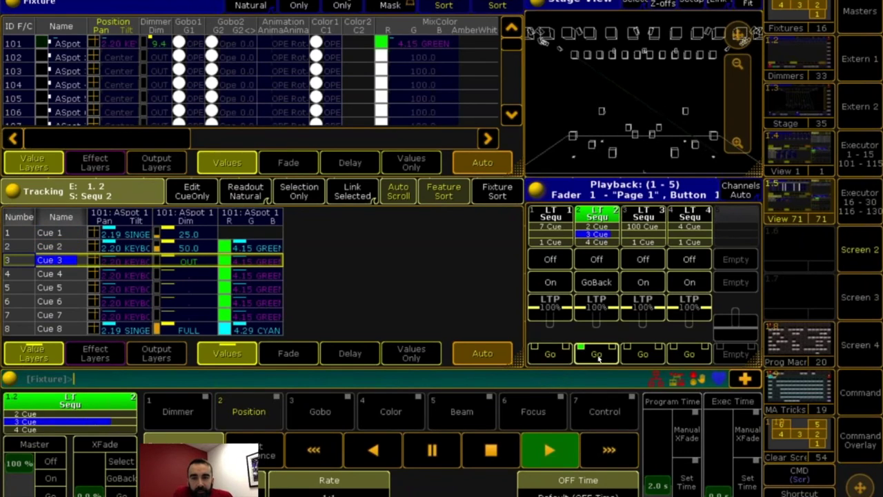
{"action": "left_click", "coordinate": [597, 355]}
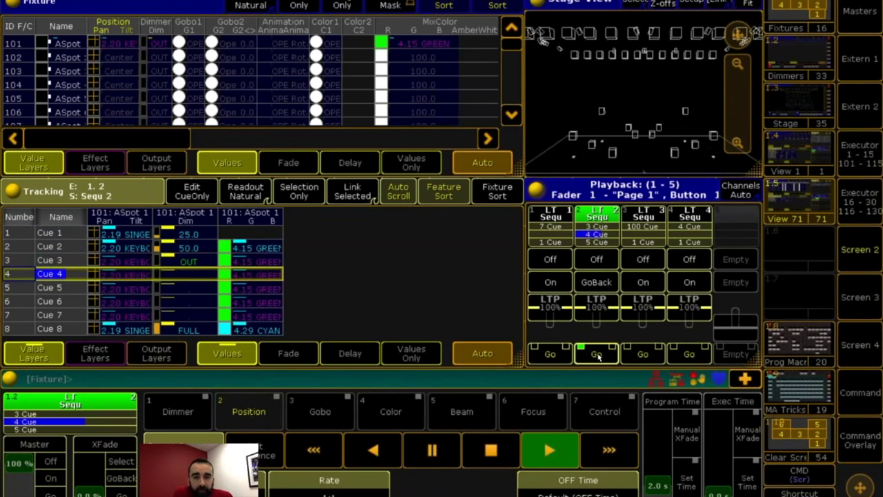
{"action": "left_click", "coordinate": [599, 354]}
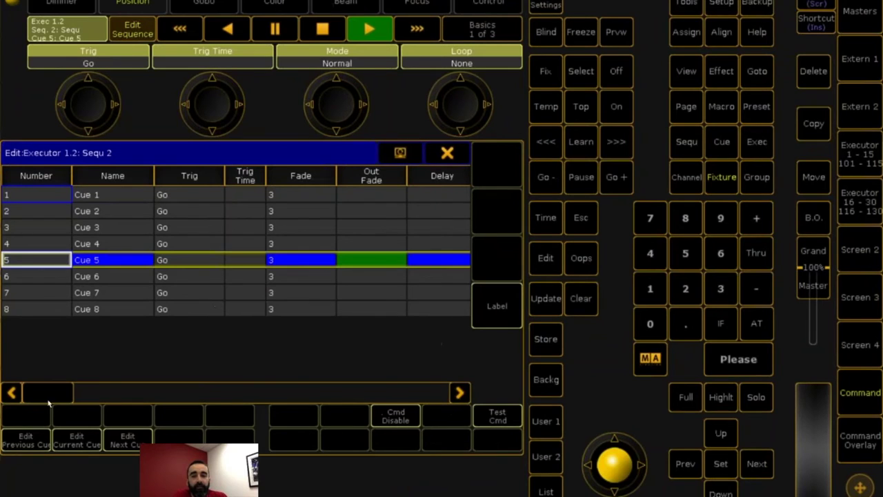
Step: Set the MIB of cue 8 in Sequ 2 to None
{"action": "left_click_drag", "start_coordinate": [48, 400], "coordinate": [124, 389]}
{"action": "double_click", "coordinate": [283, 312]}
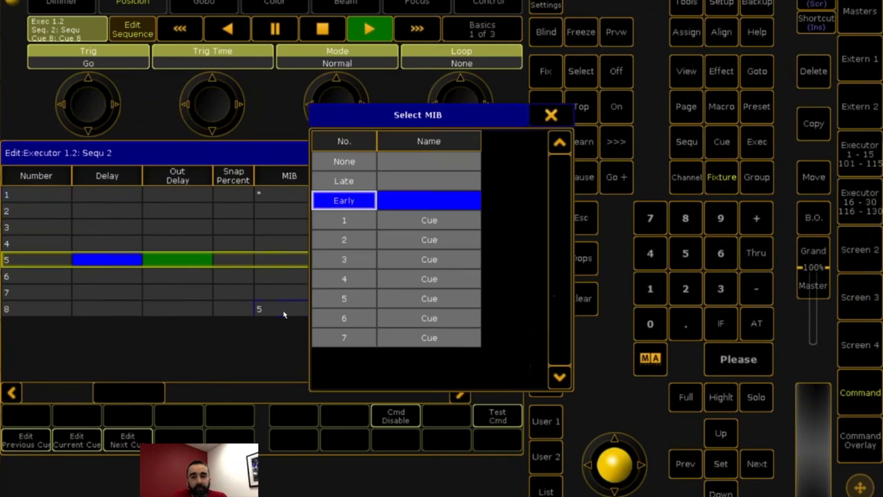
{"action": "left_click", "coordinate": [340, 161]}
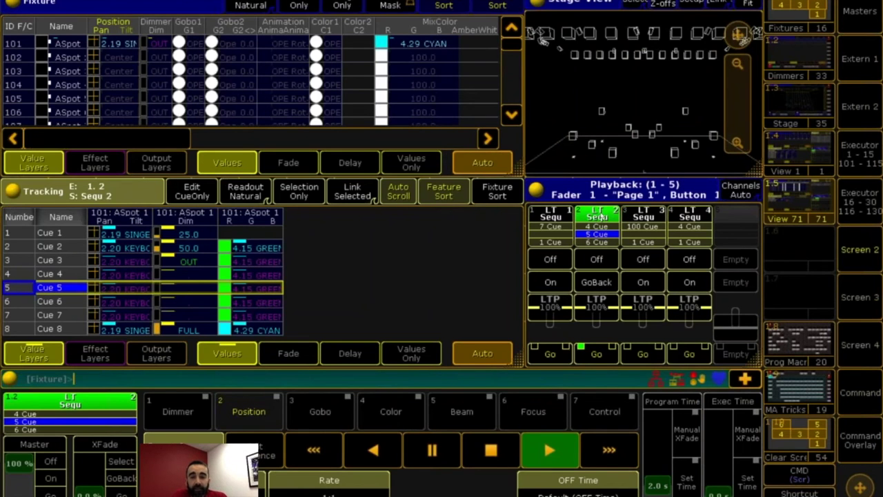
Step: Try out the MIB always and MIB never options in the assign settings of Sequ 2 and close the settings
{"action": "left_click", "coordinate": [597, 215]}
{"action": "left_click", "coordinate": [545, 91]}
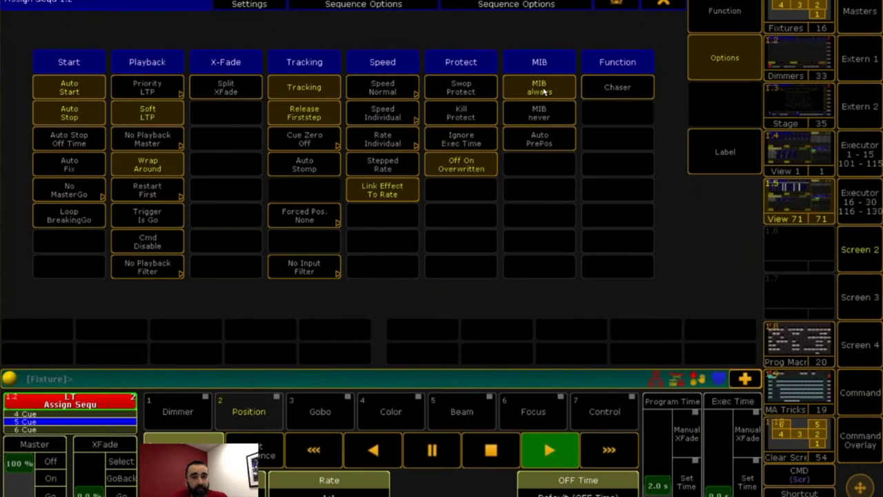
{"action": "left_click", "coordinate": [549, 113]}
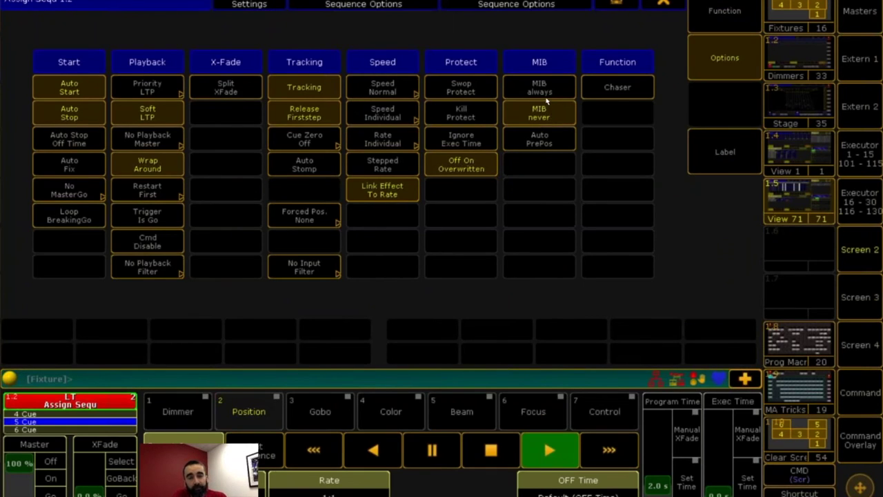
{"action": "left_click", "coordinate": [550, 91]}
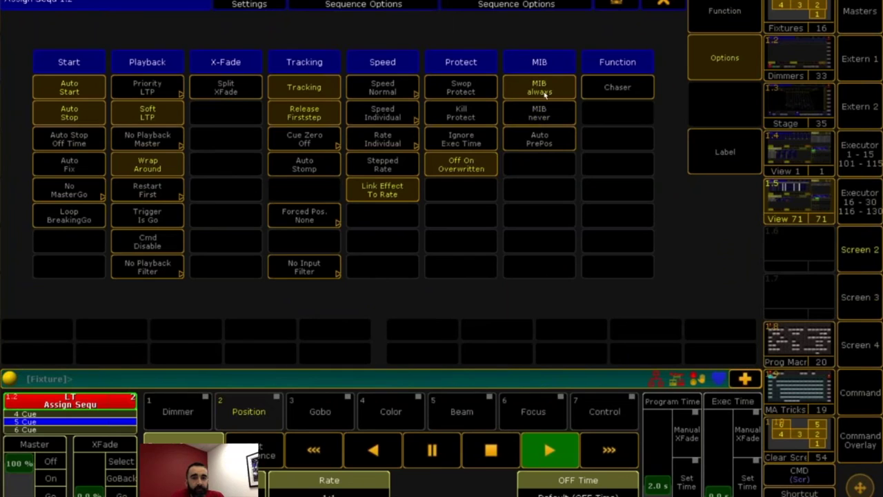
{"action": "left_click", "coordinate": [541, 88]}
{"action": "left_click", "coordinate": [663, 3]}
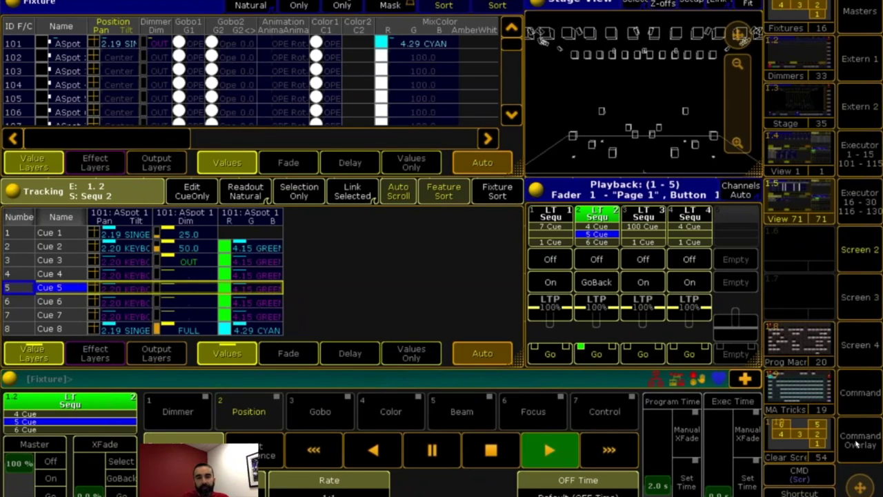
Step: View the group masters and assign group 2 (Alpha Spots) to executor 5
{"action": "left_click", "coordinate": [862, 397]}
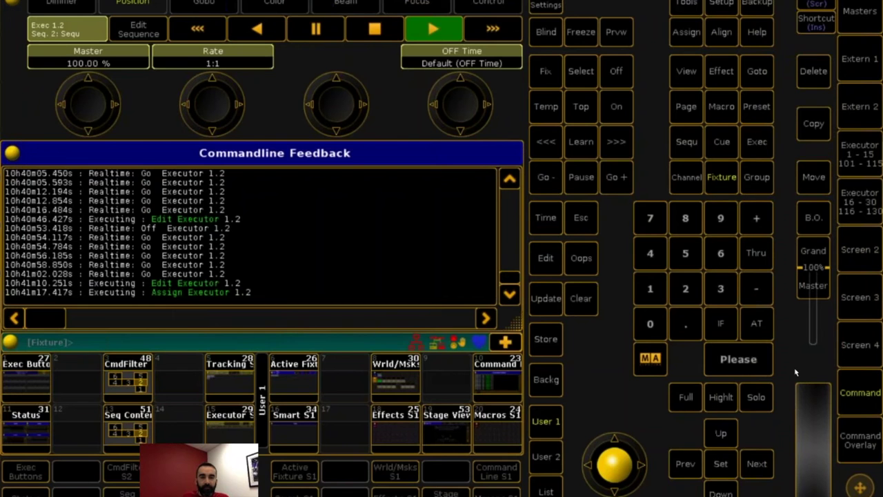
{"action": "left_click", "coordinate": [751, 178]}
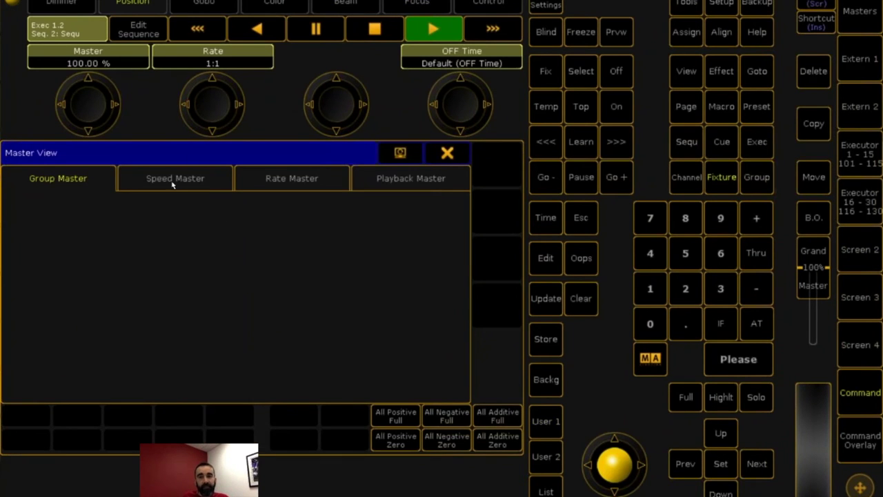
{"action": "left_click", "coordinate": [857, 252]}
{"action": "type", "text": "assign group 2"}
{"action": "key", "text": "Return"}
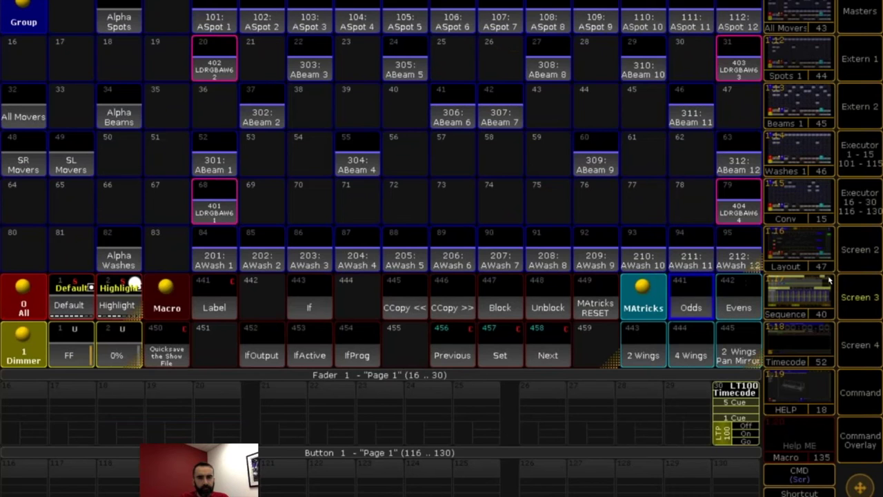
Step: Assign the Alpha Beams group to executor 16 and the Alpha Washes group to executor 20
{"action": "left_click", "coordinate": [860, 296]}
{"action": "left_click", "coordinate": [622, 155]}
{"action": "left_click", "coordinate": [104, 119]}
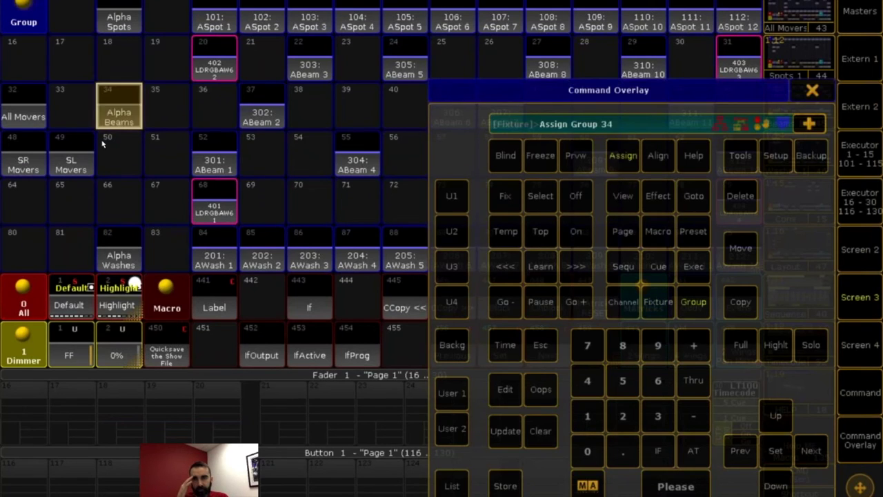
{"action": "left_click", "coordinate": [19, 398]}
{"action": "left_click", "coordinate": [623, 155]}
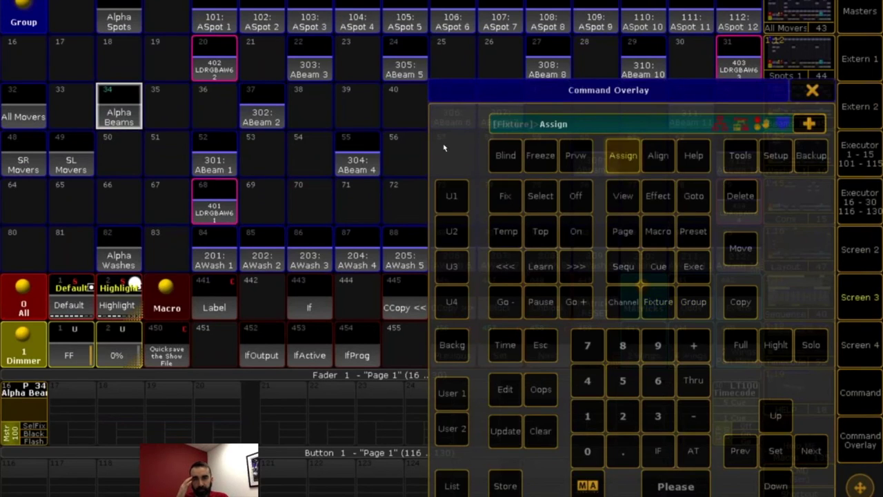
{"action": "left_click", "coordinate": [120, 248]}
{"action": "left_click", "coordinate": [226, 391]}
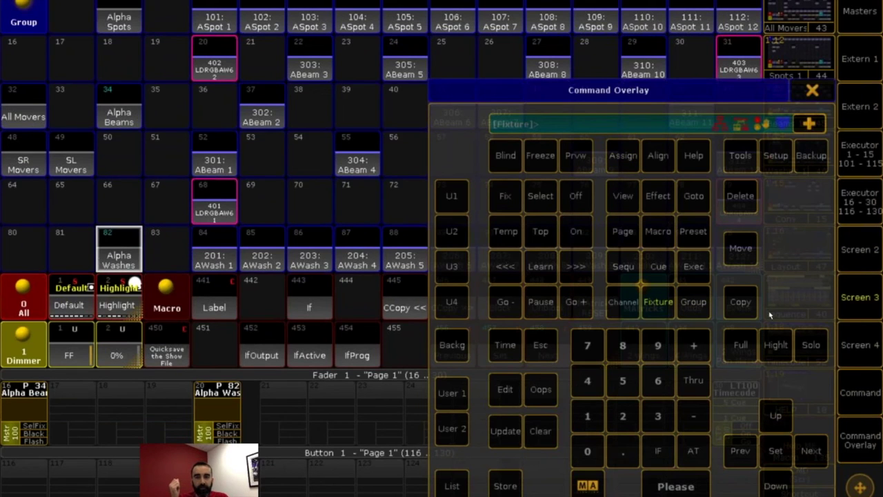
Step: Return to the Master View and examine the positive, negative and additive full and zero options for the group masters
{"action": "left_click", "coordinate": [864, 347]}
{"action": "left_click", "coordinate": [863, 386]}
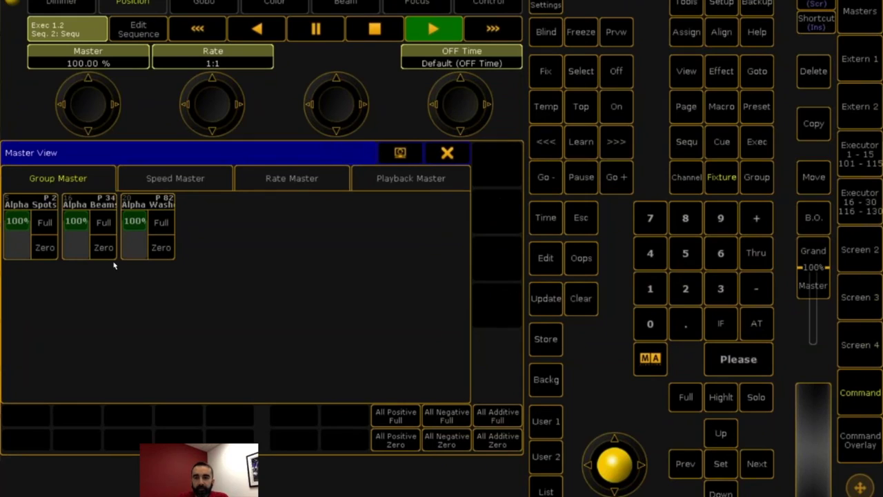
{"action": "left_click", "coordinate": [404, 421]}
{"action": "left_click", "coordinate": [448, 418]}
{"action": "left_click", "coordinate": [500, 419]}
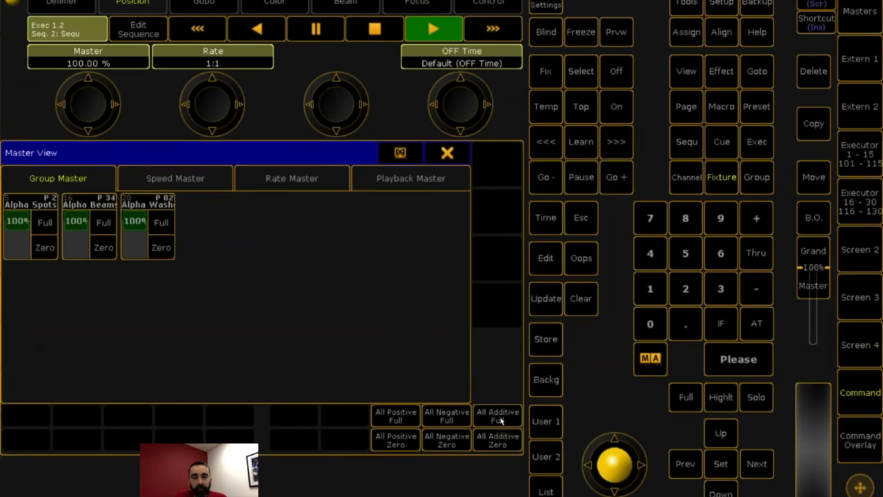
{"action": "left_click", "coordinate": [509, 440]}
{"action": "left_click", "coordinate": [441, 445]}
{"action": "left_click", "coordinate": [392, 442]}
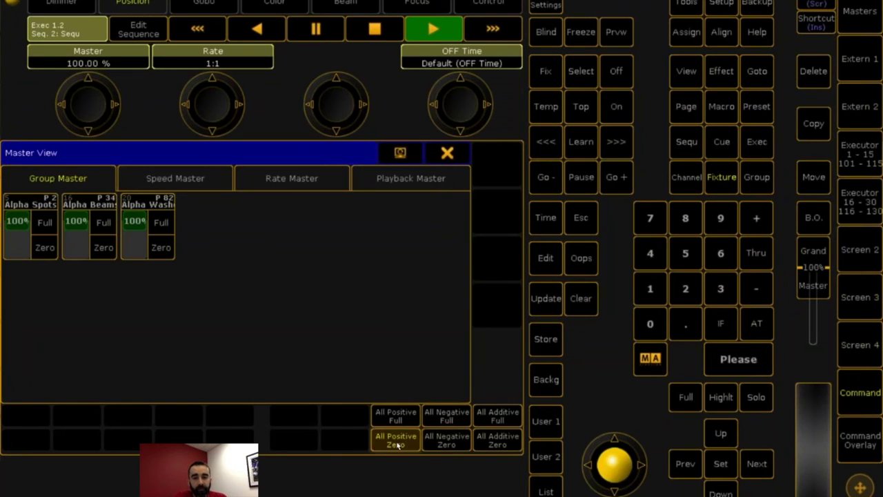
{"action": "left_click", "coordinate": [404, 422]}
{"action": "left_click", "coordinate": [445, 417]}
{"action": "left_click", "coordinate": [445, 441]}
{"action": "left_click", "coordinate": [395, 441]}
{"action": "left_click", "coordinate": [396, 417]}
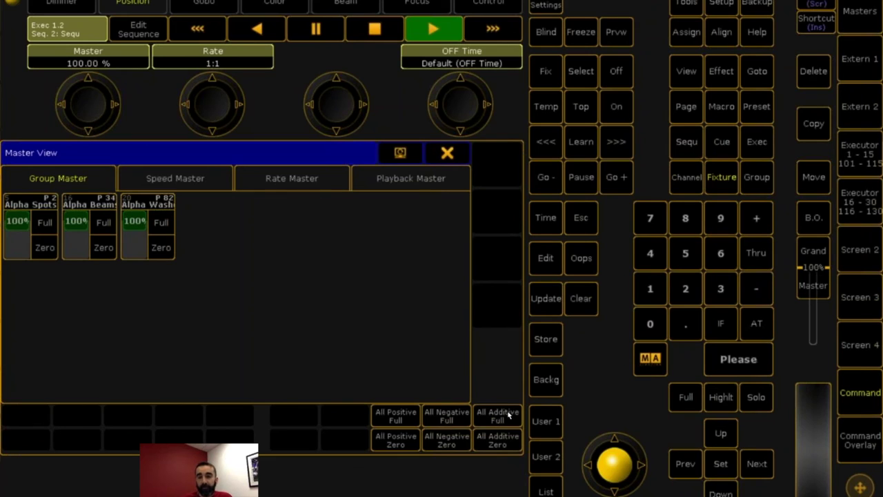
Step: Close the Master View, reopen it with the group masters and close it again
{"action": "left_click", "coordinate": [447, 152]}
{"action": "left_click", "coordinate": [757, 178]}
{"action": "left_click", "coordinate": [756, 178]}
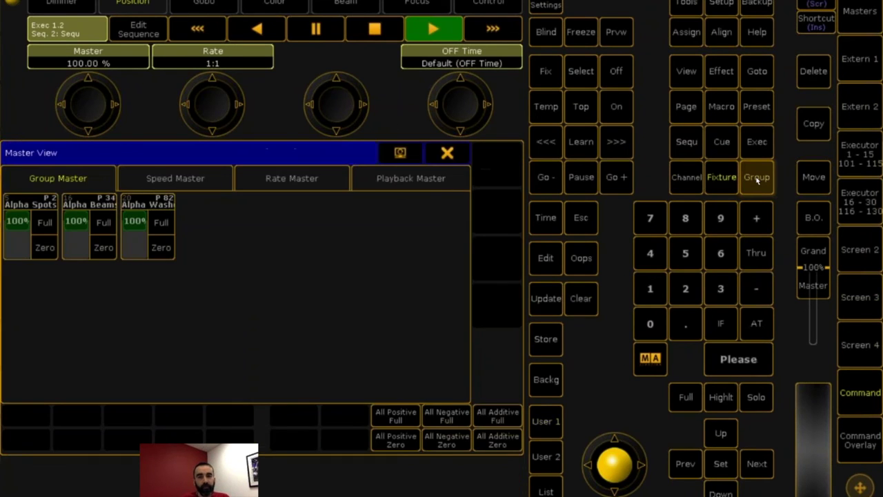
{"action": "left_click", "coordinate": [446, 153]}
Step: Replace the Commandline Feedback window on the command screen with a Masters window
{"action": "left_click", "coordinate": [23, 157]}
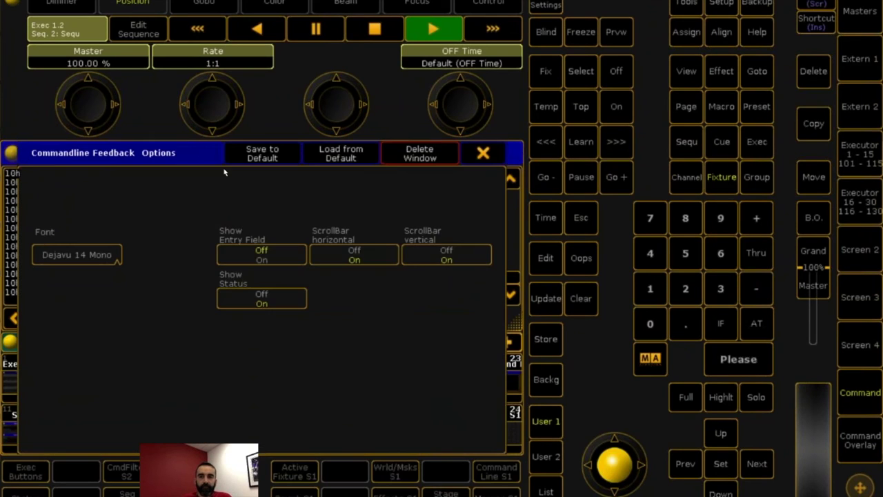
{"action": "left_click", "coordinate": [397, 161]}
{"action": "left_click", "coordinate": [33, 159]}
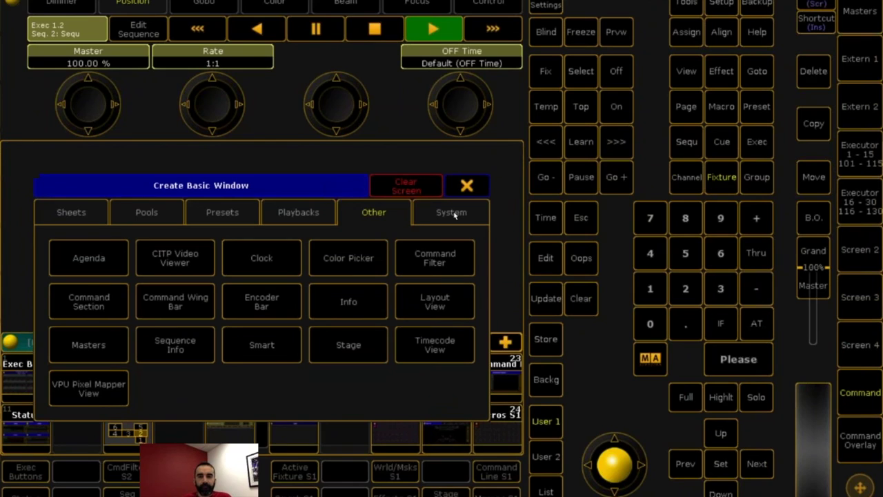
{"action": "left_click", "coordinate": [89, 344]}
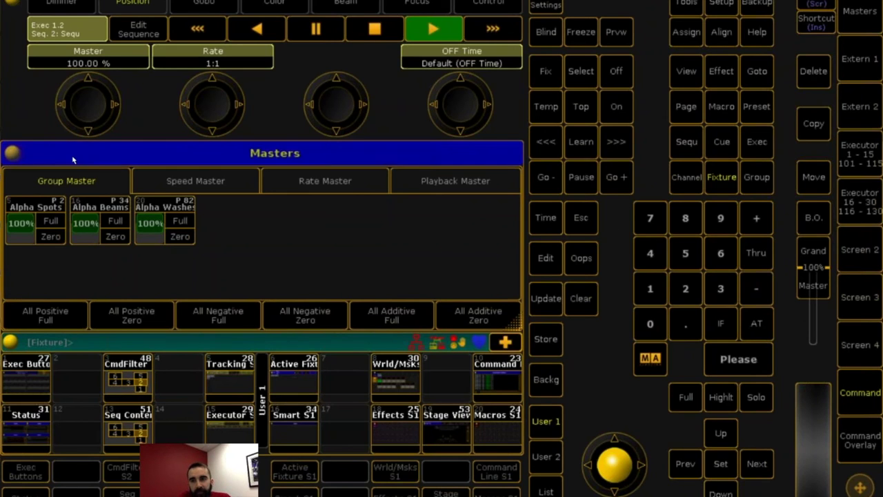
Step: Delete the Masters window and create a Macros pool in its place
{"action": "left_click", "coordinate": [17, 155]}
{"action": "left_click", "coordinate": [425, 158]}
{"action": "left_click", "coordinate": [24, 173]}
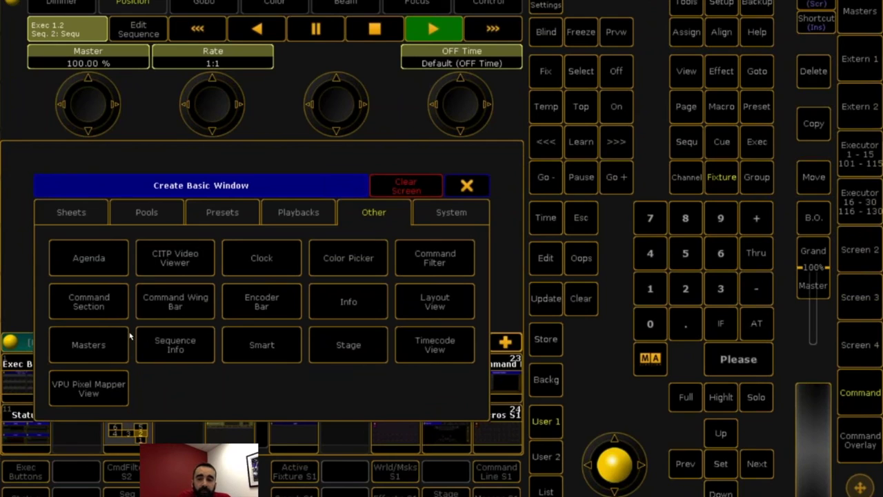
{"action": "left_click", "coordinate": [165, 213]}
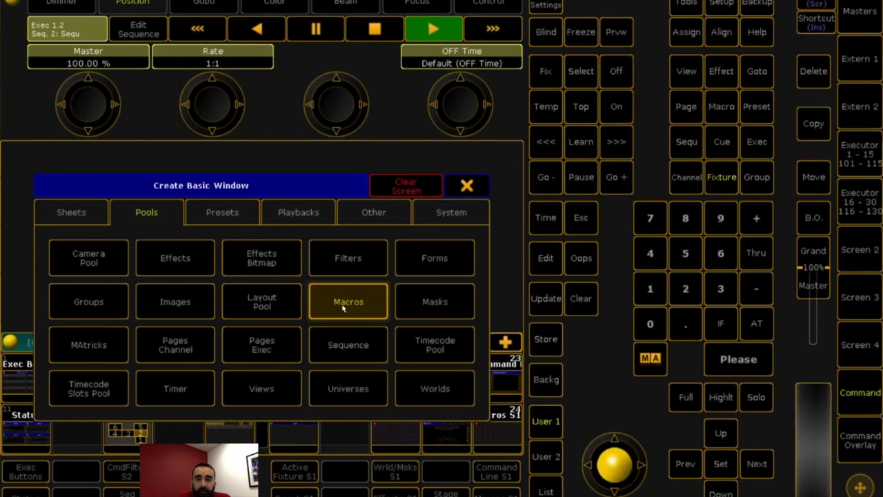
{"action": "left_click", "coordinate": [348, 302]}
Step: Add the command line On Fixture Thru to the empty macro 35 and close the macro editor
{"action": "left_click", "coordinate": [296, 314]}
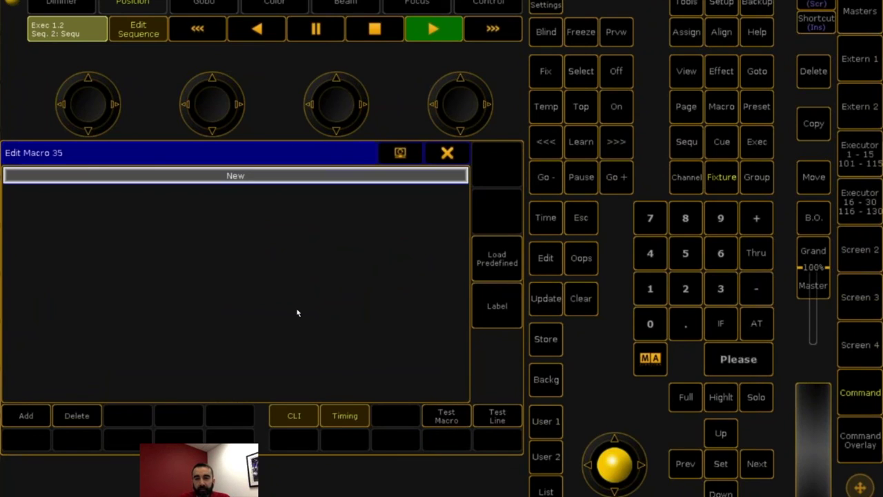
{"action": "type", "text": "on fixtu"}
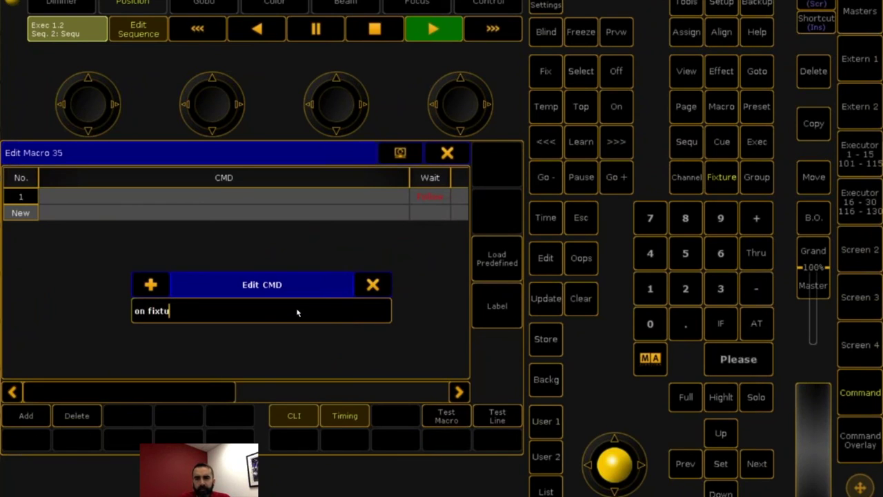
{"action": "type", "text": "re thru"}
{"action": "key", "text": "Return"}
{"action": "key", "text": "Return"}
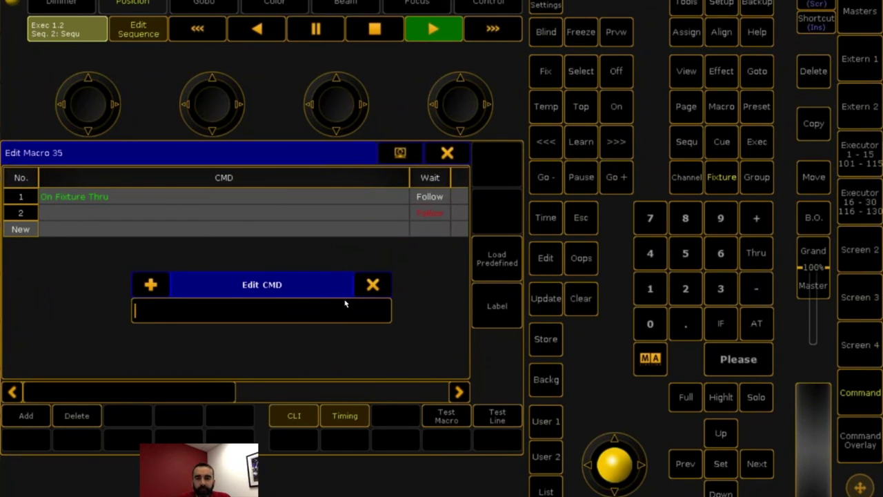
{"action": "left_click", "coordinate": [371, 285]}
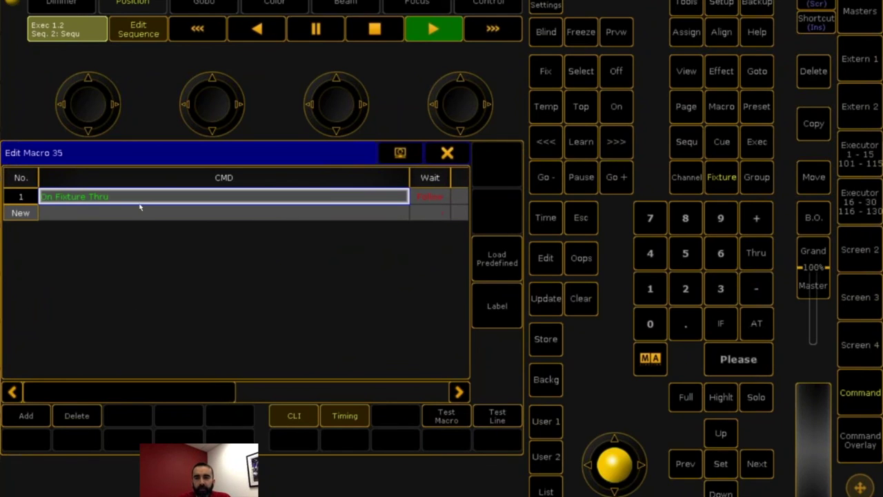
{"action": "left_click", "coordinate": [447, 153]}
Step: List the options of the Store command with Store /? and read through them in the command line feedback
{"action": "left_click", "coordinate": [860, 251]}
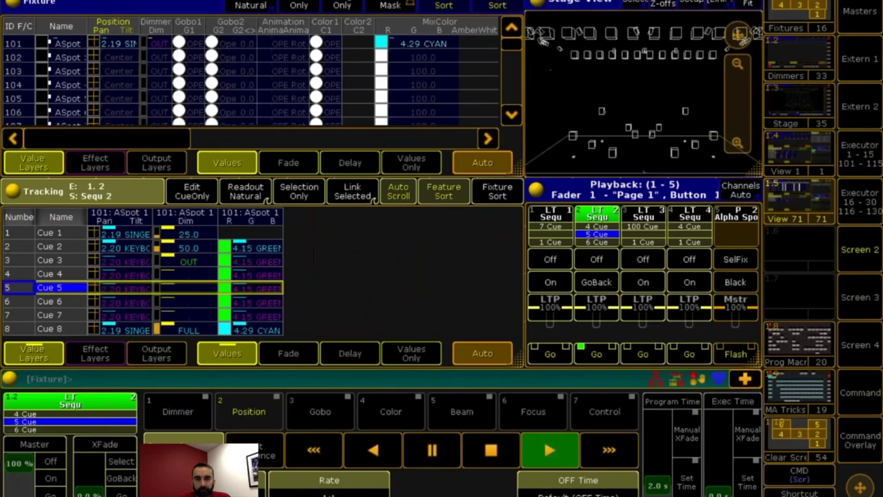
{"action": "left_click", "coordinate": [11, 375]}
{"action": "type", "text": "store /?"}
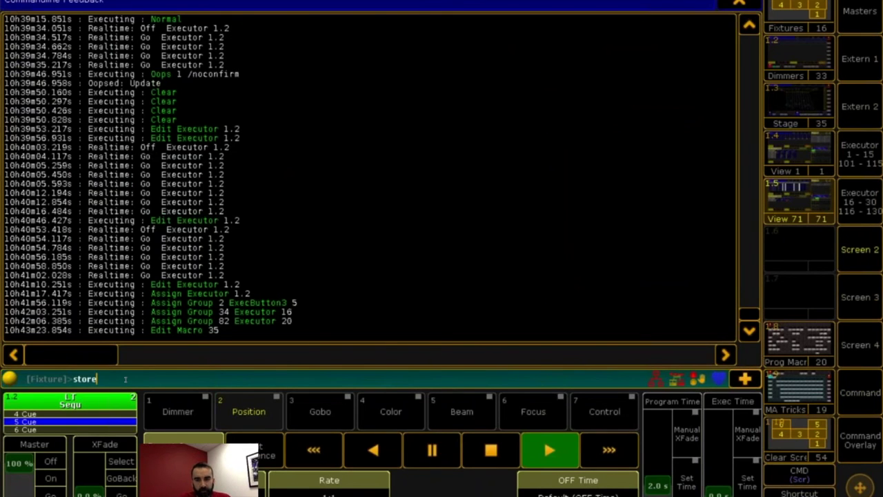
{"action": "key", "text": "Return"}
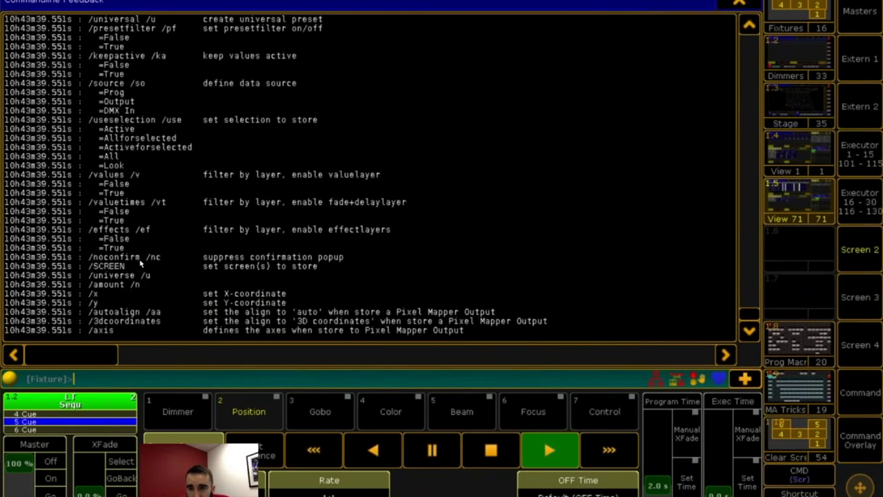
{"action": "scroll", "coordinate": [153, 96], "scroll_direction": "up", "scroll_amount": 2}
{"action": "scroll", "coordinate": [153, 96], "scroll_direction": "up", "scroll_amount": 10}
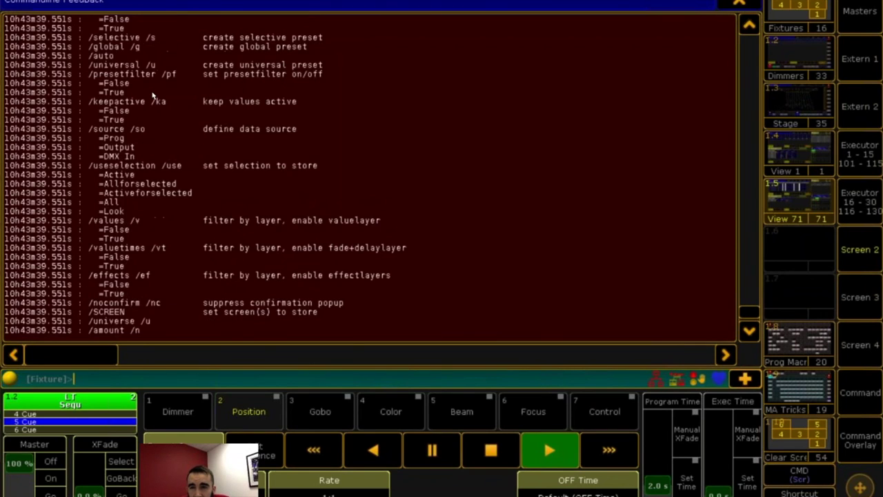
{"action": "scroll", "coordinate": [153, 96], "scroll_direction": "up", "scroll_amount": 7}
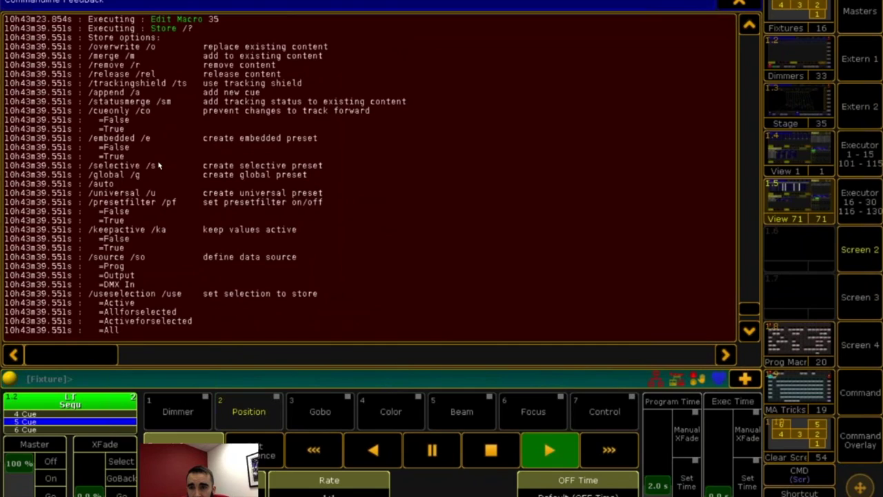
{"action": "scroll", "coordinate": [158, 166], "scroll_direction": "down", "scroll_amount": 2}
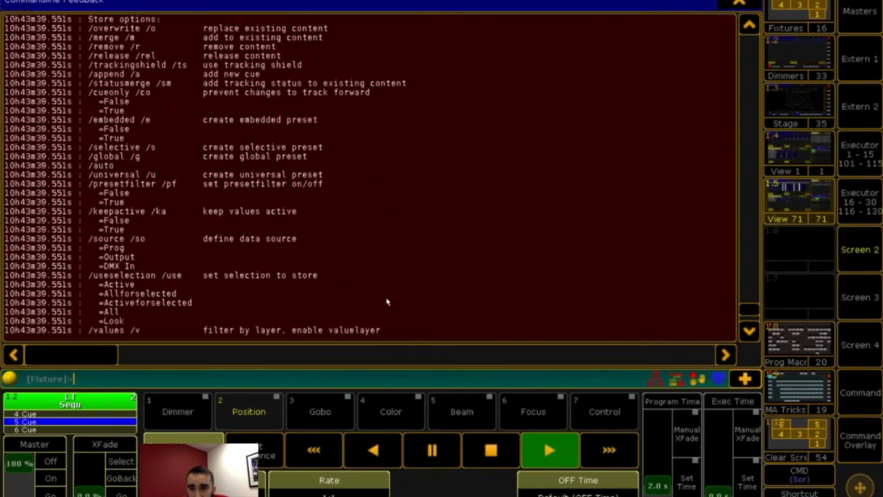
Step: Replace the command in line 1 of macro 35 with store seq 999 /useselection=all and close the macro editor
{"action": "left_click", "coordinate": [859, 392]}
{"action": "right_click", "coordinate": [290, 298]}
{"action": "double_click", "coordinate": [111, 198]}
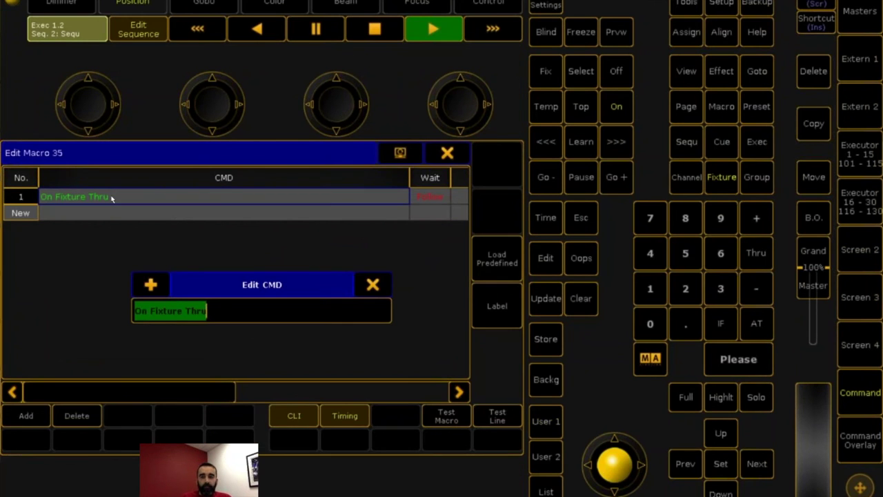
{"action": "type", "text": "store "}
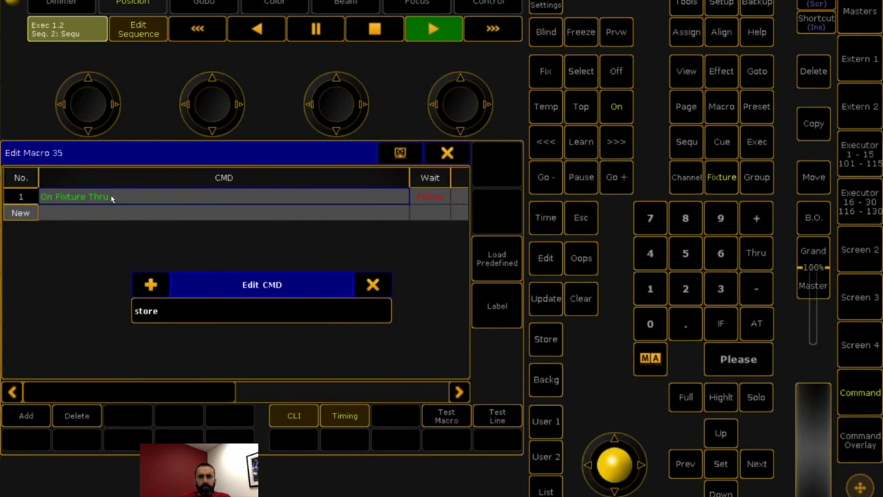
{"action": "type", "text": "seq "}
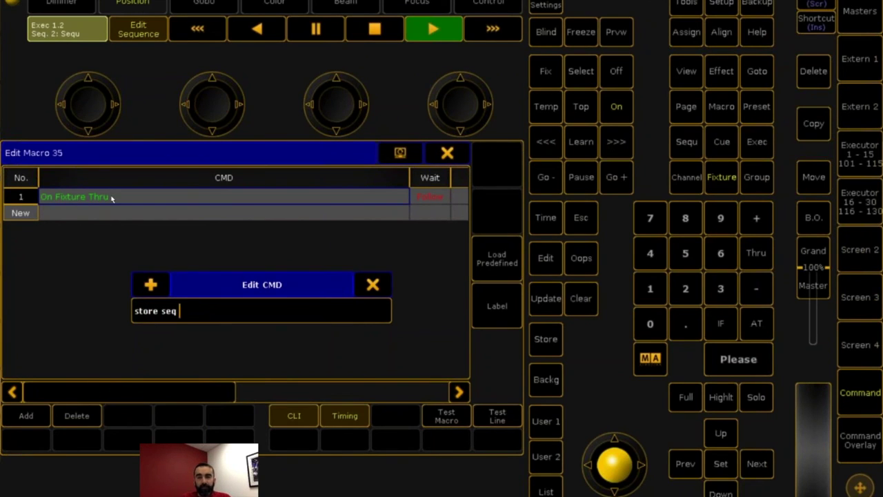
{"action": "type", "text": "999 /useselection=all"}
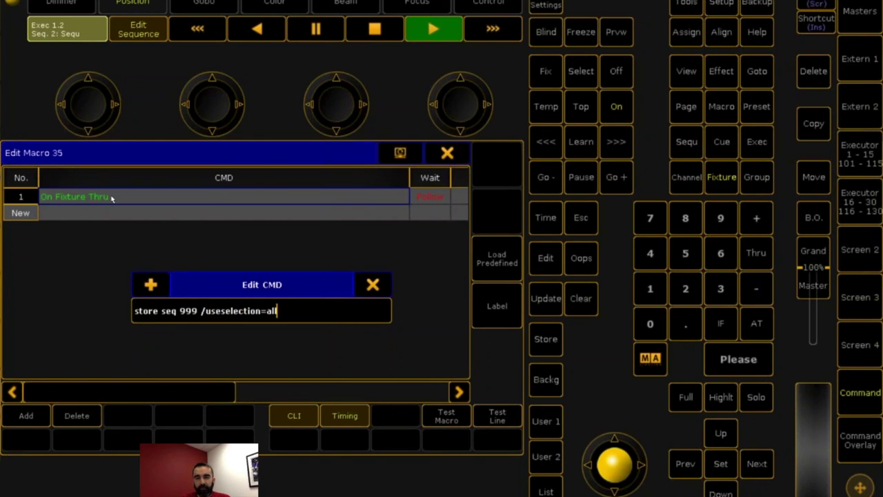
{"action": "key", "text": "Return"}
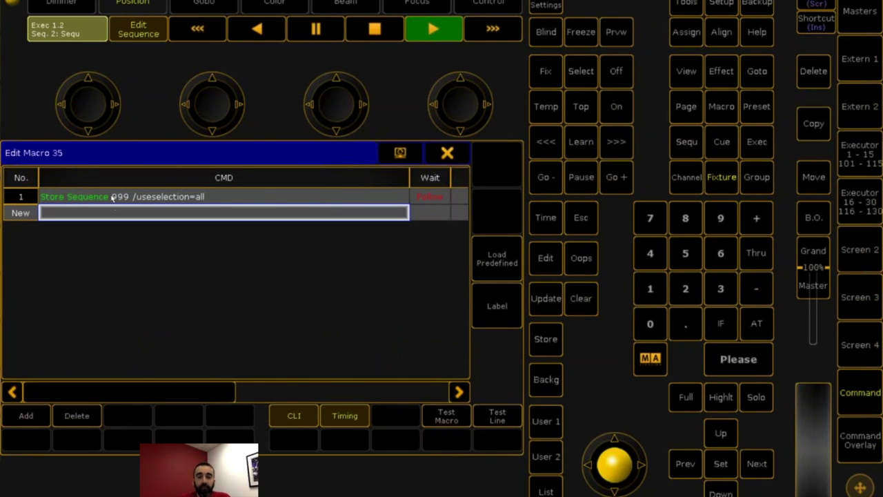
{"action": "left_click", "coordinate": [447, 152]}
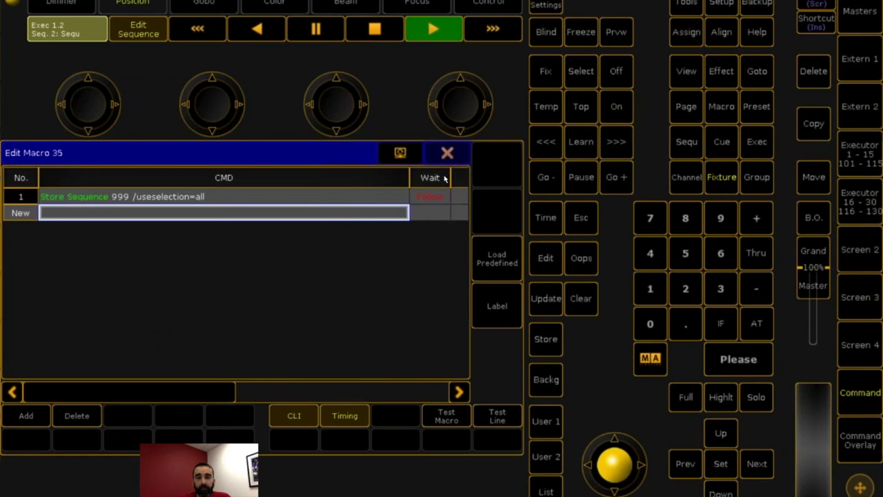
Step: Assign sequence 999 to executor button 201 on page 1
{"action": "left_click", "coordinate": [556, 457]}
{"action": "left_click", "coordinate": [547, 485]}
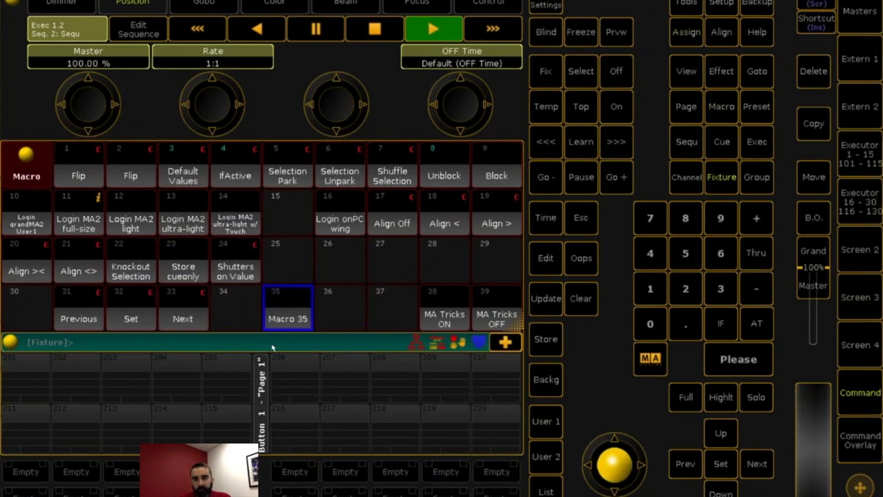
{"action": "type", "text": "store seq 6"}
{"action": "key", "text": "Return"}
{"action": "left_click", "coordinate": [687, 32]}
{"action": "left_click", "coordinate": [687, 141]}
{"action": "left_click", "coordinate": [721, 218]}
{"action": "left_click", "coordinate": [720, 218]}
{"action": "left_click", "coordinate": [720, 218]}
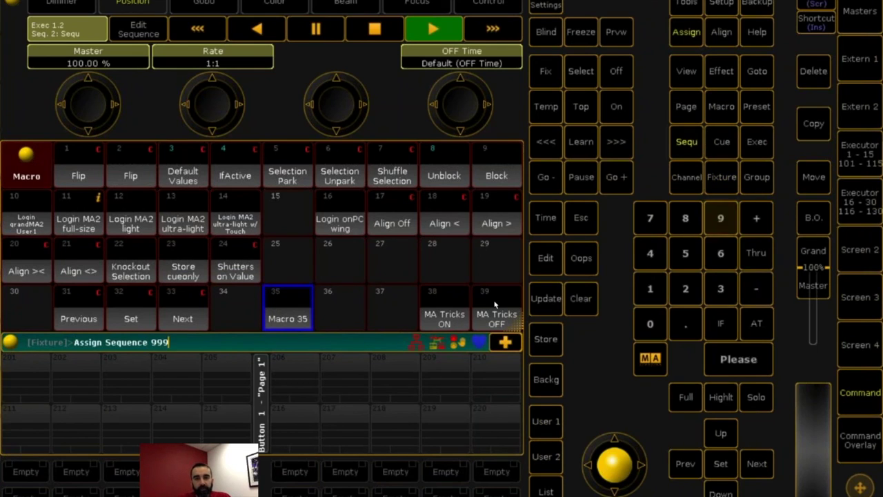
{"action": "left_click", "coordinate": [25, 378]}
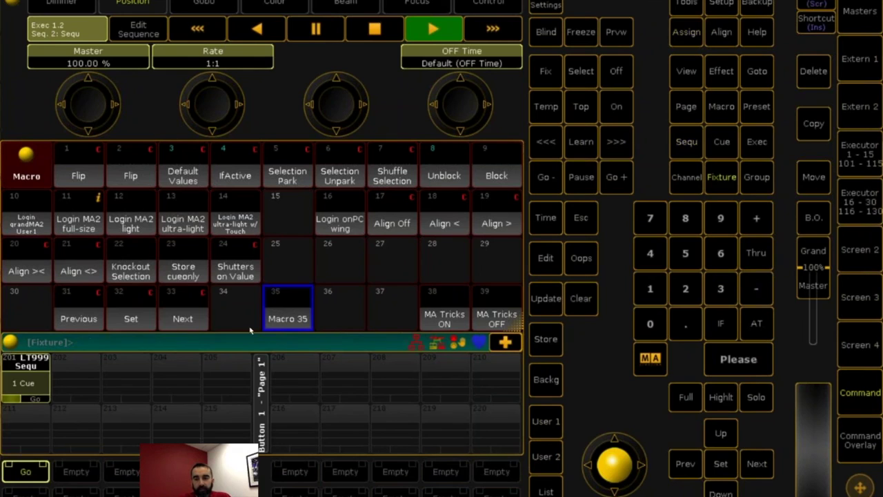
Step: Append the /overwrite option to the Store Sequence 999 line of macro 35 and close the macro editor
{"action": "right_click", "coordinate": [288, 313]}
{"action": "double_click", "coordinate": [190, 198]}
{"action": "key", "text": "End"}
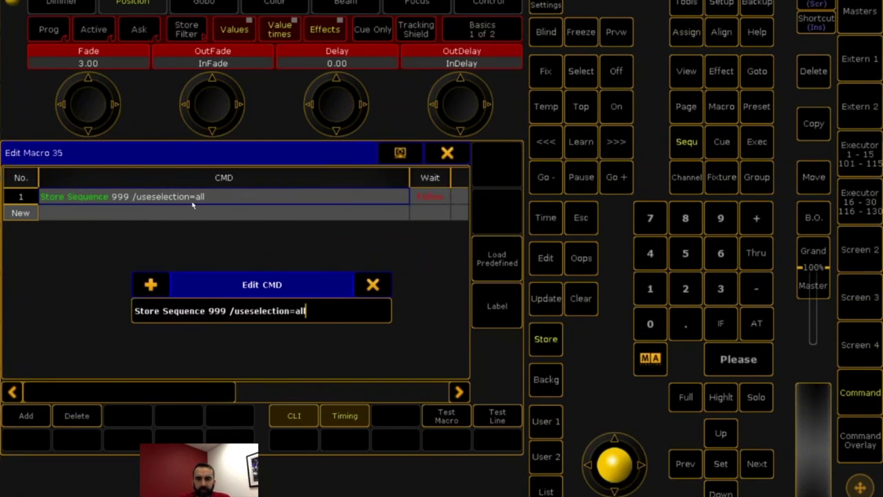
{"action": "type", "text": "/overwrite"}
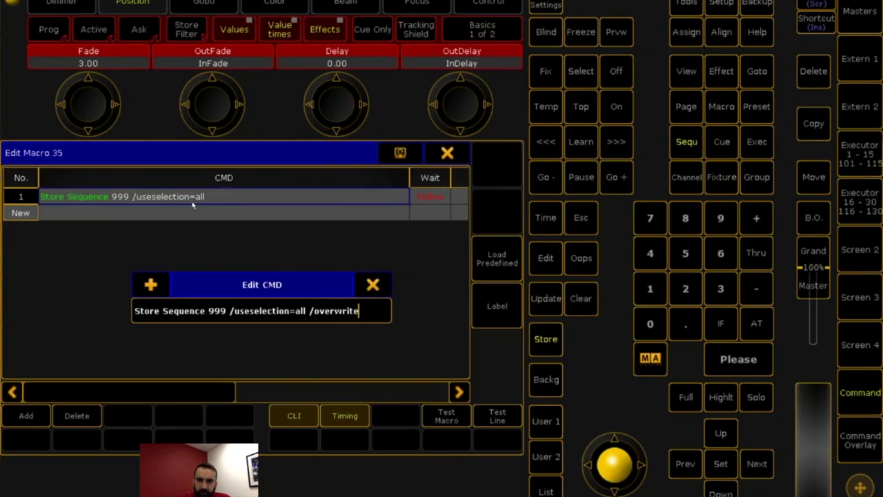
{"action": "key", "text": "Return"}
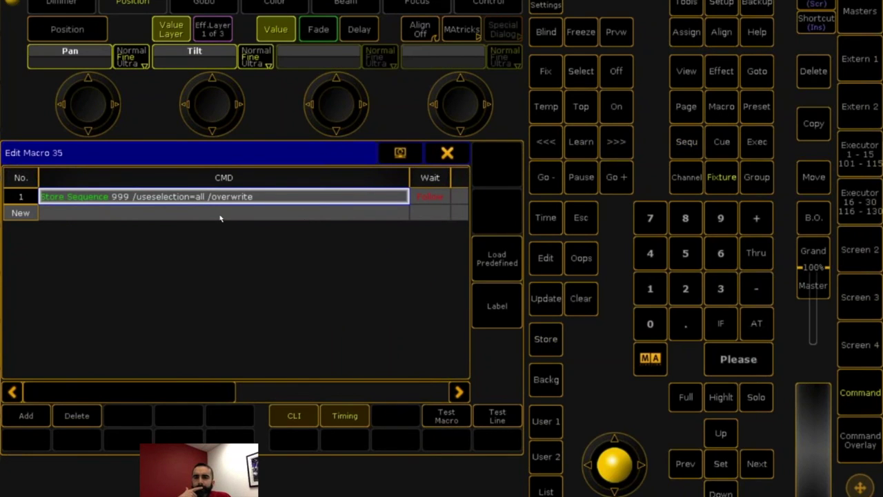
{"action": "left_click", "coordinate": [437, 151]}
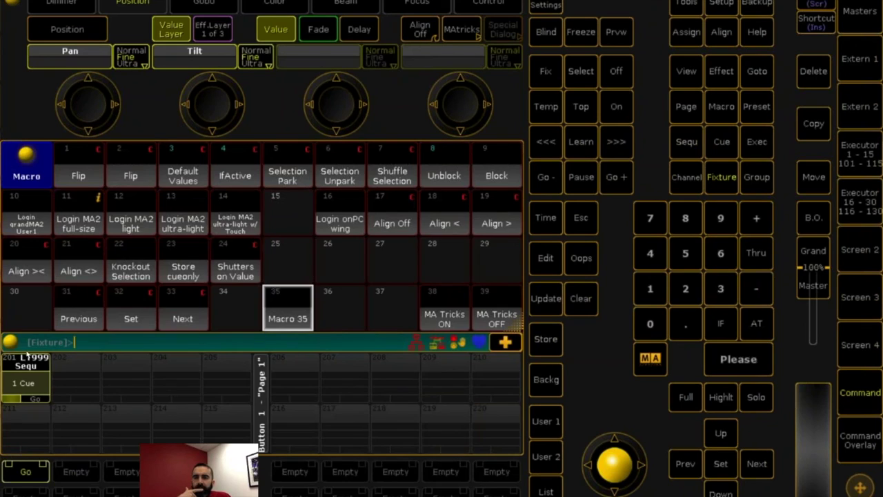
Step: Add a second line, on exec 1.201, to macro 35 and close the macro editor
{"action": "right_click", "coordinate": [295, 311]}
{"action": "left_click", "coordinate": [97, 214]}
{"action": "type", "text": "on exec 1.201"}
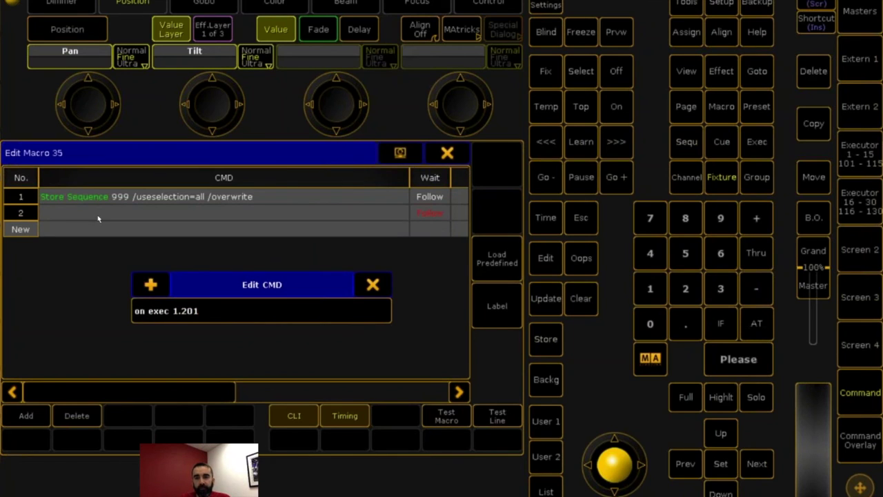
{"action": "key", "text": "Return"}
{"action": "key", "text": "Escape"}
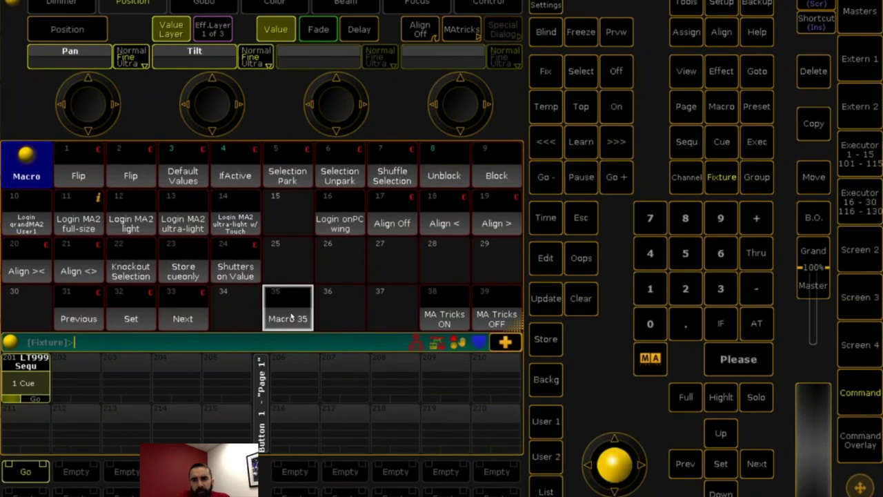
Step: Run macro 35 and check the fixture values on Screen 2 before returning to the command screen
{"action": "left_click", "coordinate": [291, 316]}
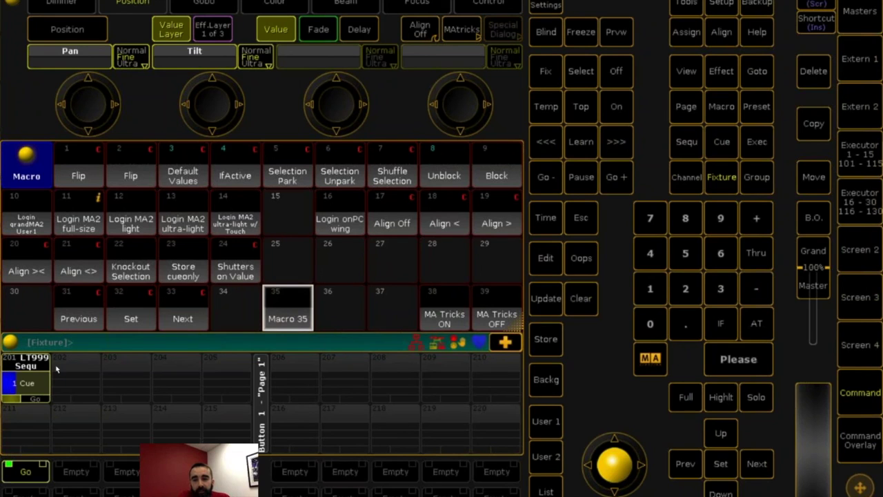
{"action": "left_click", "coordinate": [860, 249]}
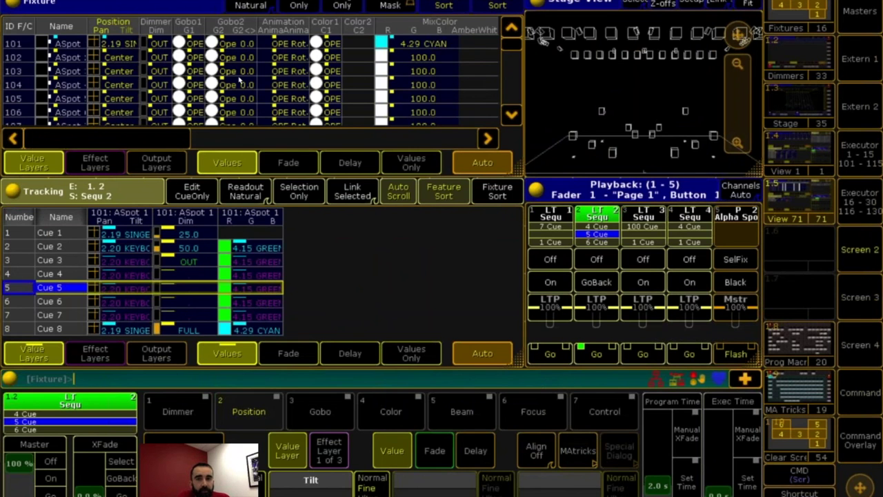
{"action": "left_click", "coordinate": [856, 408]}
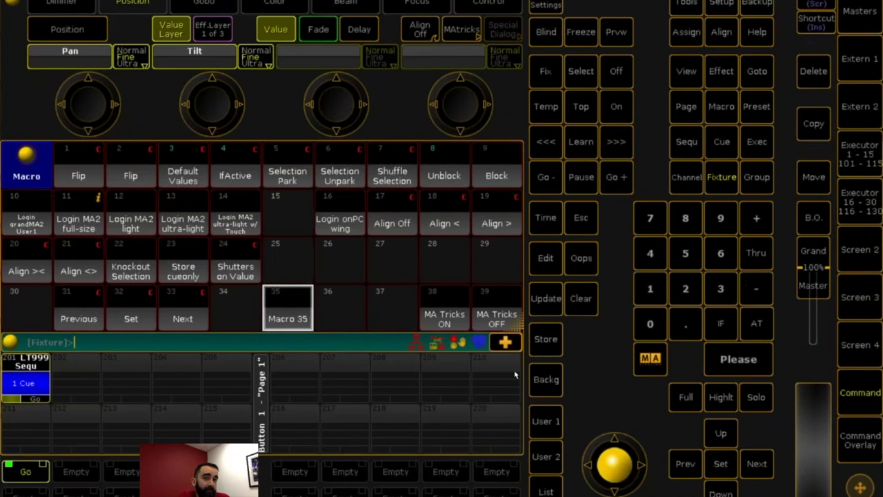
Step: Review the two command lines of macro 35 and close its editor
{"action": "left_click", "coordinate": [571, 288]}
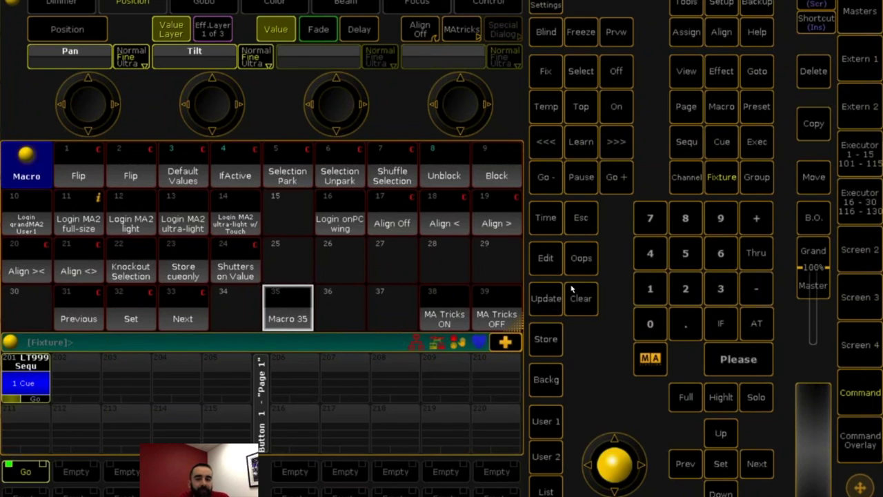
{"action": "left_click", "coordinate": [299, 311]}
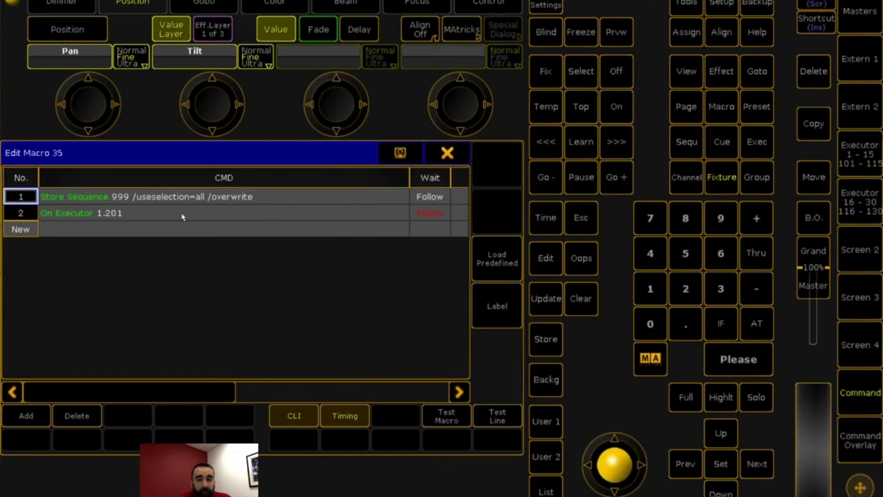
{"action": "left_click", "coordinate": [448, 153]}
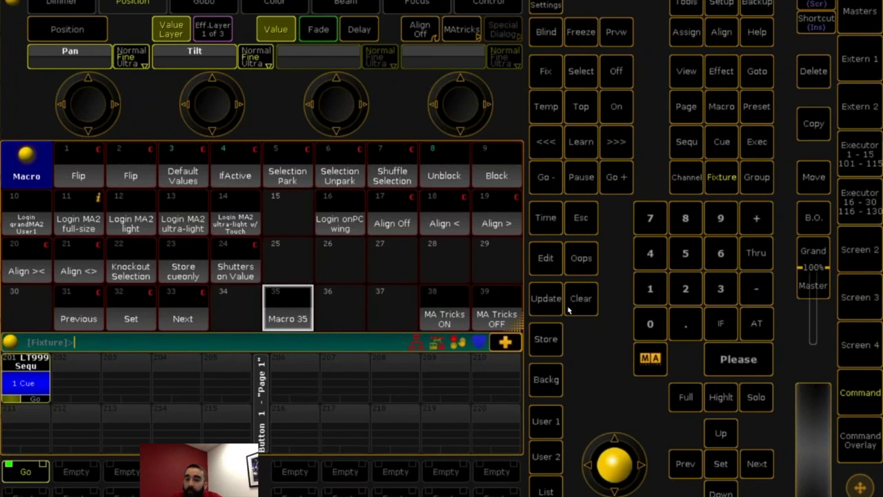
Step: Examine the global MIB Delay and MIB Fade settings in the Playback & MIB Timing setup and close it
{"action": "left_click", "coordinate": [722, 4]}
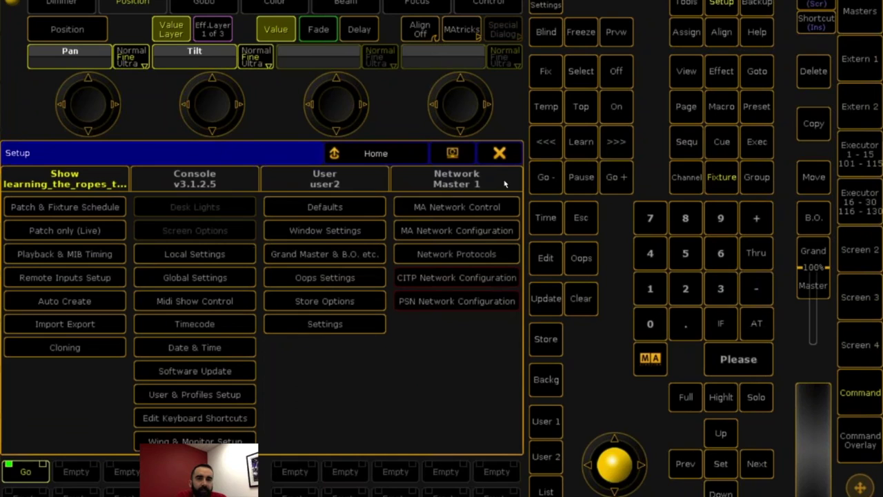
{"action": "left_click", "coordinate": [107, 260]}
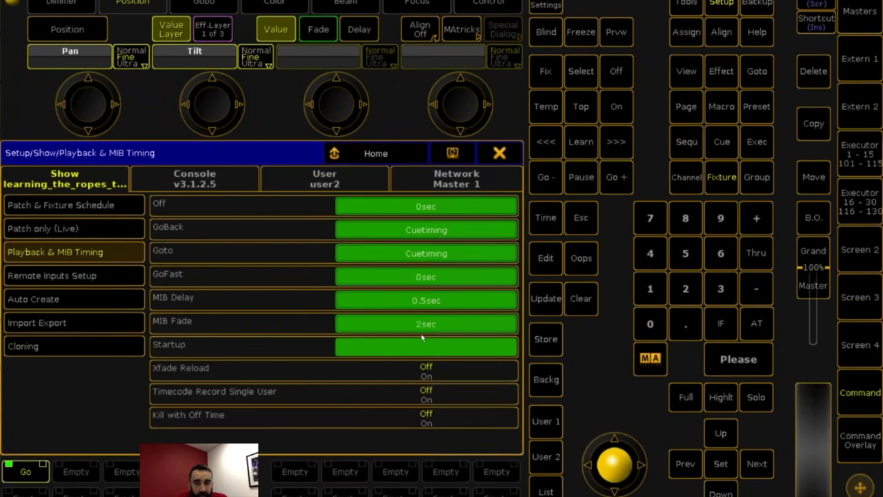
{"action": "left_click", "coordinate": [500, 154]}
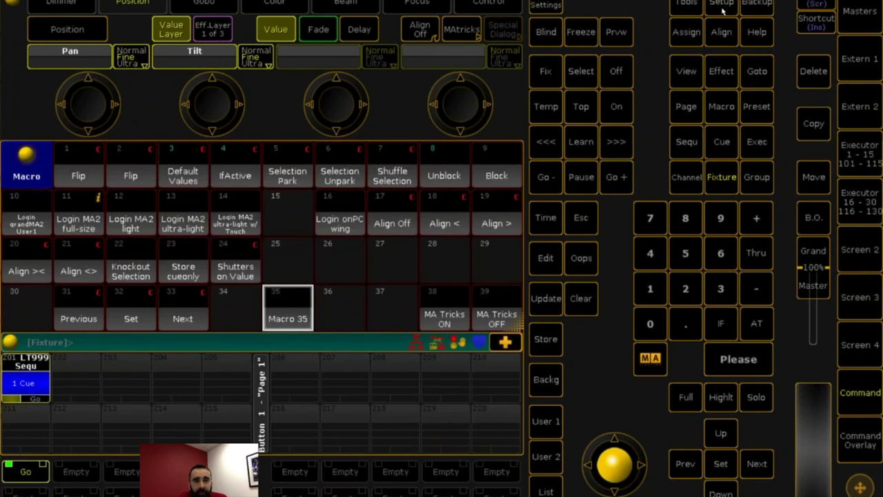
Step: Open the channel list of the Alpha Spot QWO 800 fixture type from the Patch & Fixture Schedule
{"action": "left_click", "coordinate": [95, 209]}
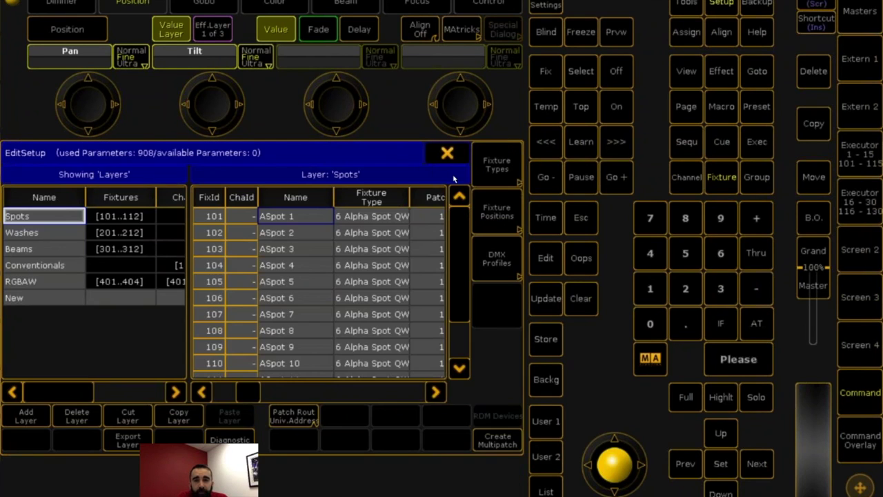
{"action": "left_click", "coordinate": [491, 165]}
{"action": "left_click", "coordinate": [68, 245]}
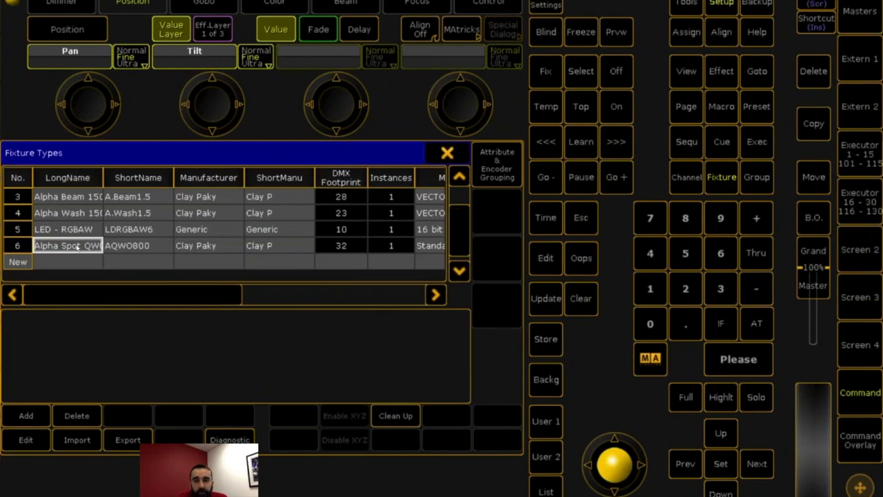
{"action": "left_click", "coordinate": [26, 439]}
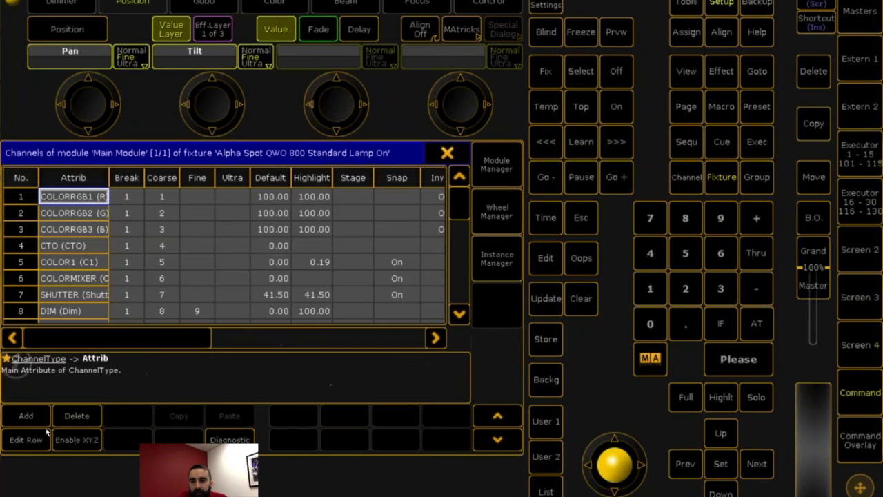
Step: Examine the MIB disable and MIB Fade settings of the COLOR1 channel
{"action": "left_click", "coordinate": [82, 257]}
{"action": "left_click_drag", "start_coordinate": [168, 335], "coordinate": [325, 340]}
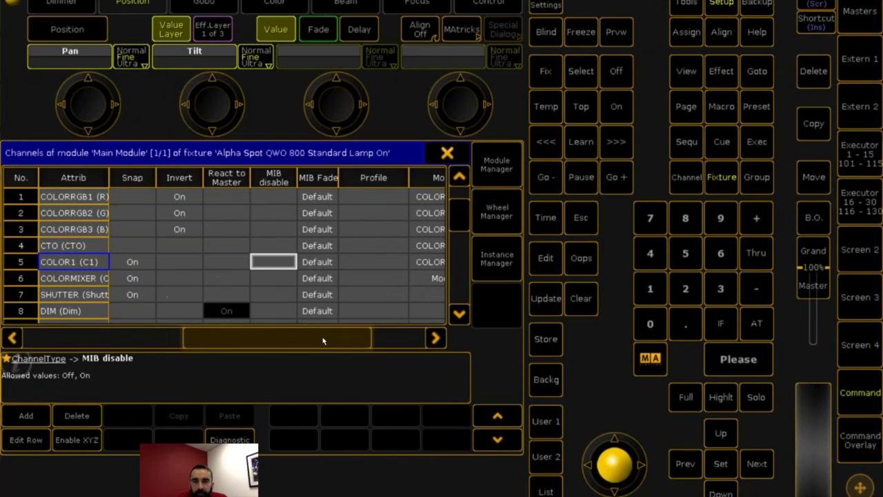
{"action": "left_click", "coordinate": [273, 262]}
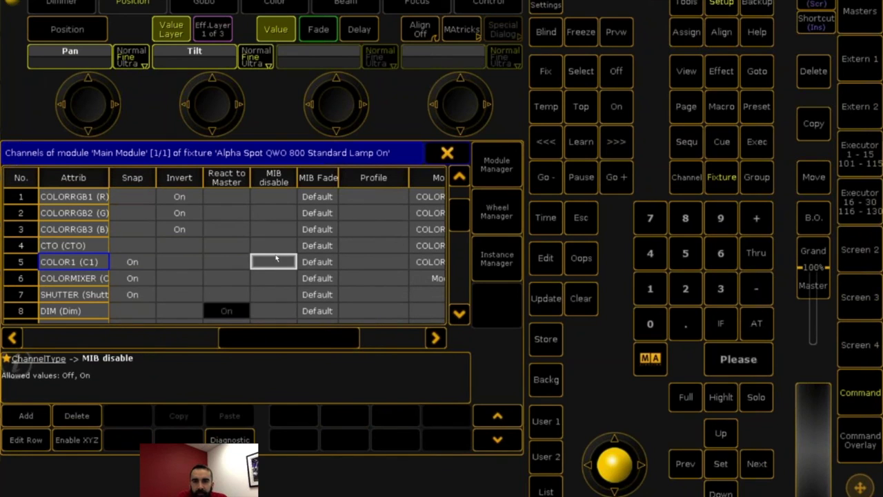
{"action": "left_click", "coordinate": [274, 262]}
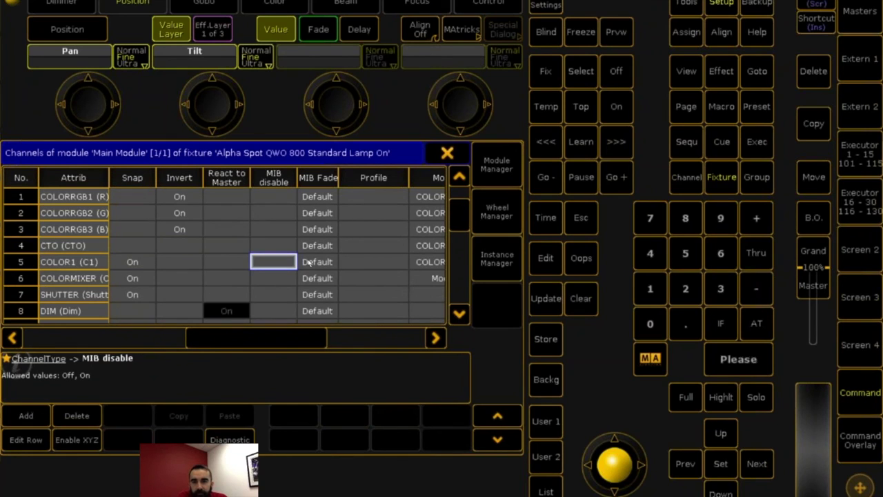
{"action": "double_click", "coordinate": [307, 260]}
{"action": "key", "text": "Escape"}
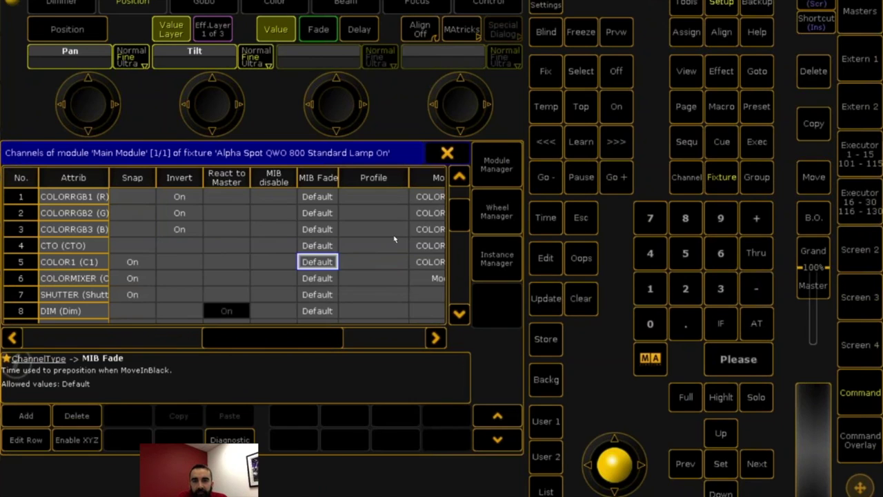
Step: Try a MIB Fade of 4 seconds on the COLOR1 channel and reset it to Default
{"action": "right_click", "coordinate": [316, 267]}
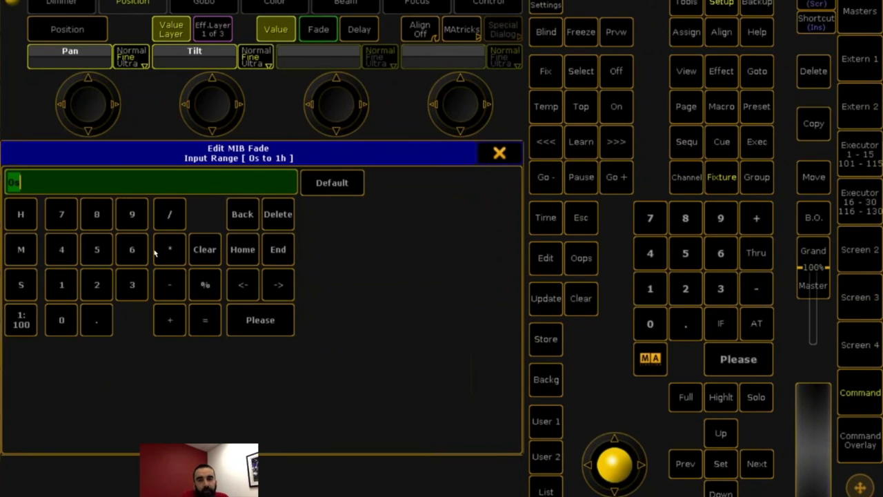
{"action": "left_click", "coordinate": [62, 249]}
{"action": "left_click", "coordinate": [269, 320]}
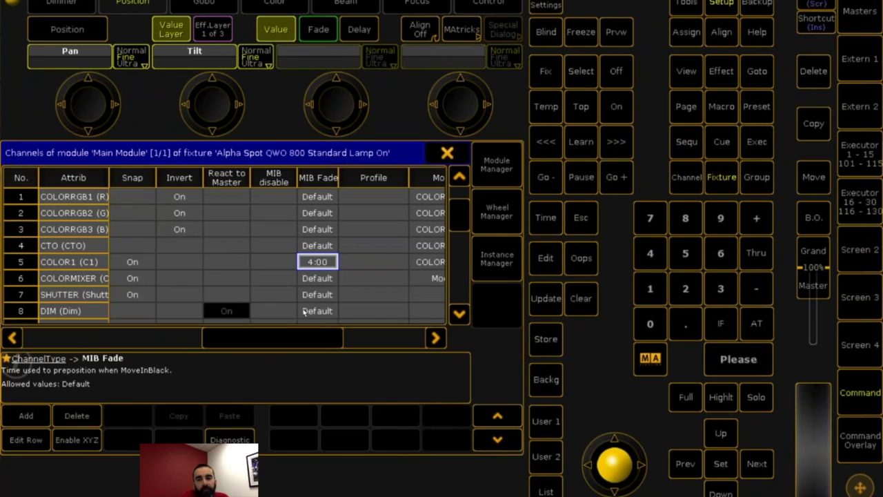
{"action": "right_click", "coordinate": [324, 263]}
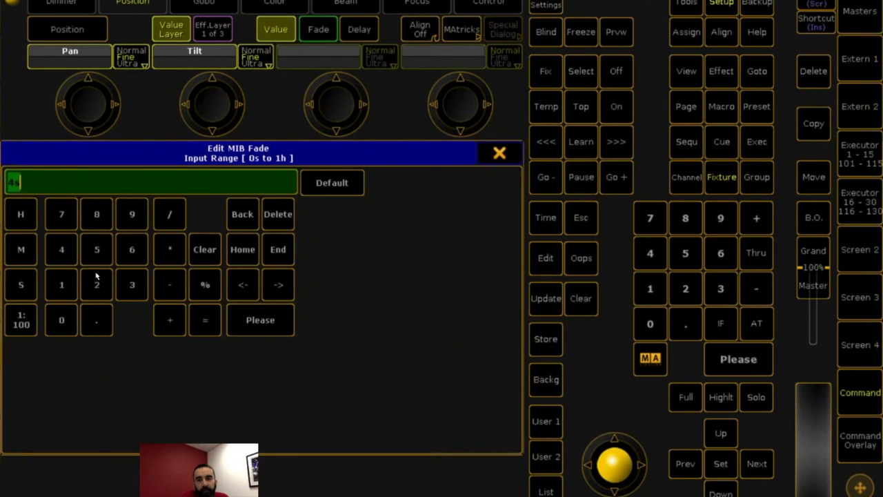
{"action": "left_click", "coordinate": [334, 184]}
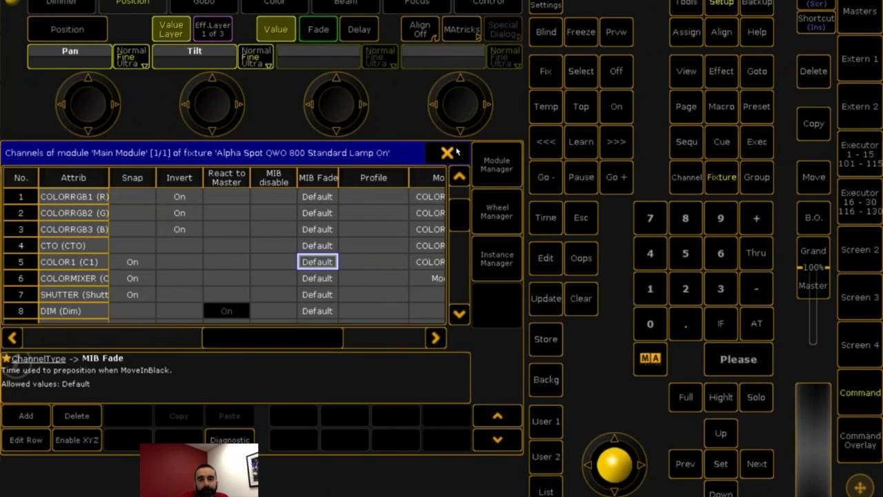
Step: Close the channel list and the Patch & Fixture Schedule, leaving full setup without saving the changes
{"action": "left_click", "coordinate": [447, 153]}
{"action": "left_click", "coordinate": [449, 152]}
{"action": "left_click", "coordinate": [447, 152]}
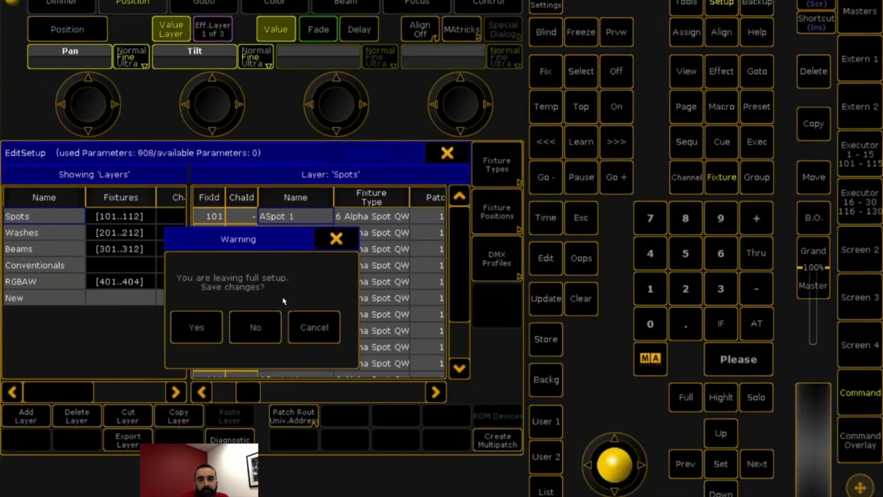
{"action": "left_click", "coordinate": [237, 334]}
{"action": "left_click", "coordinate": [498, 151]}
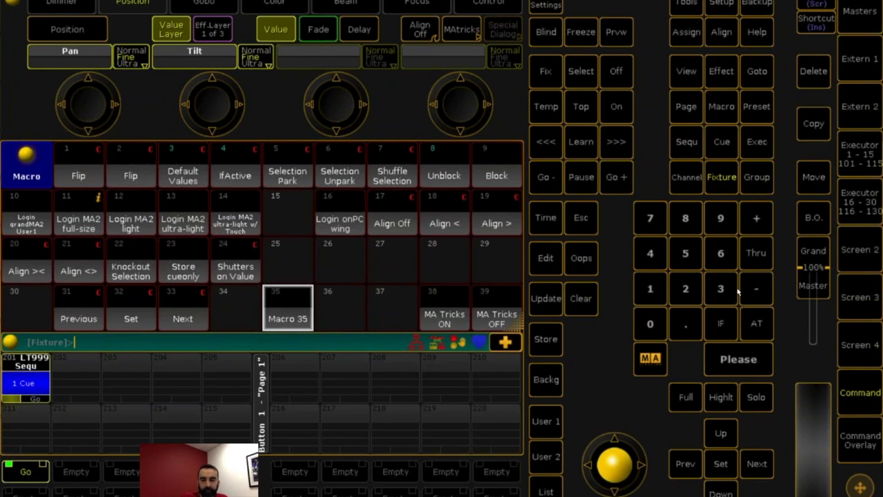
Step: Switch to the web browser and look through the A.C.T Lighting Tech Talks! playlist on YouTube
{"action": "key", "text": "super+Tab"}
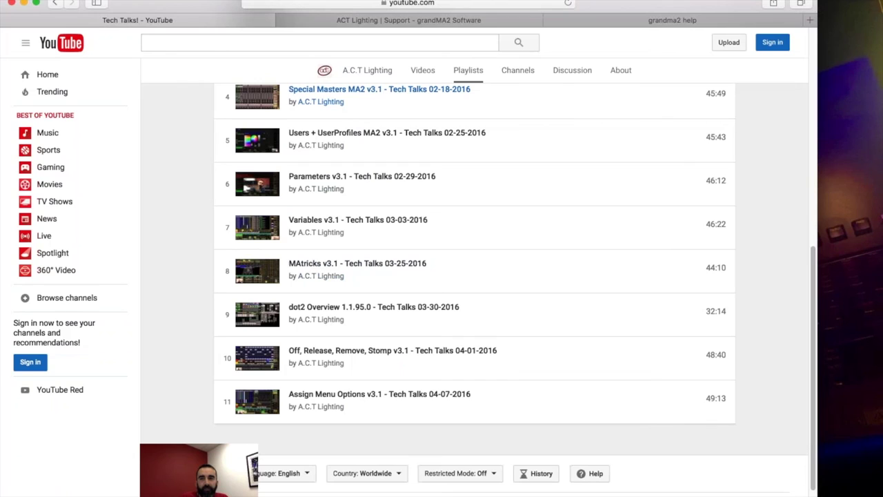
{"action": "left_click", "coordinate": [379, 21]}
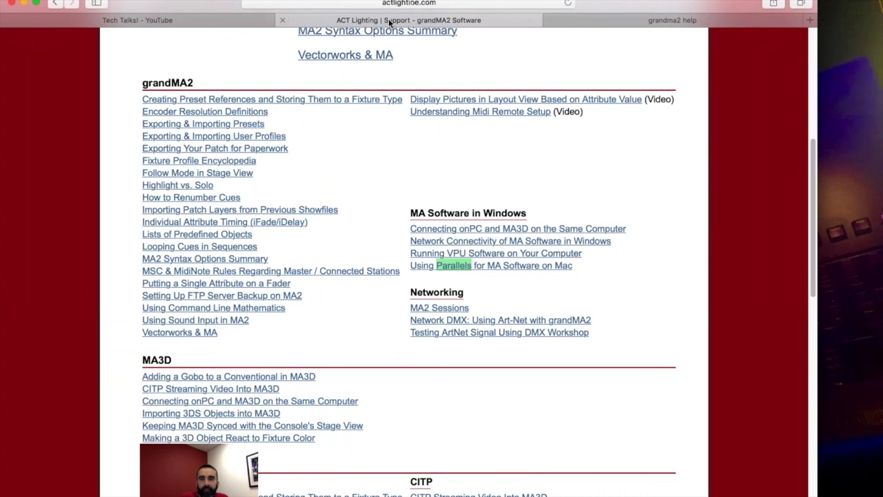
{"action": "left_click", "coordinate": [183, 21]}
{"action": "scroll", "coordinate": [361, 217], "scroll_direction": "up", "scroll_amount": 7}
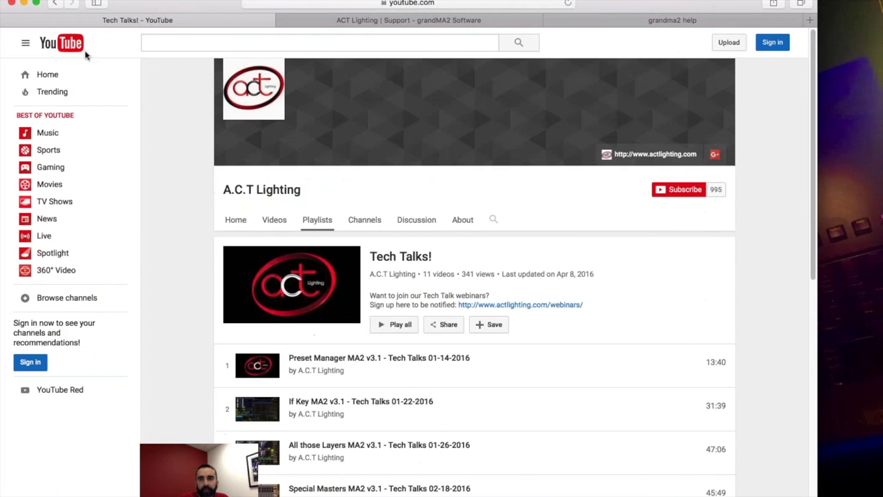
{"action": "scroll", "coordinate": [299, 207], "scroll_direction": "down", "scroll_amount": 1}
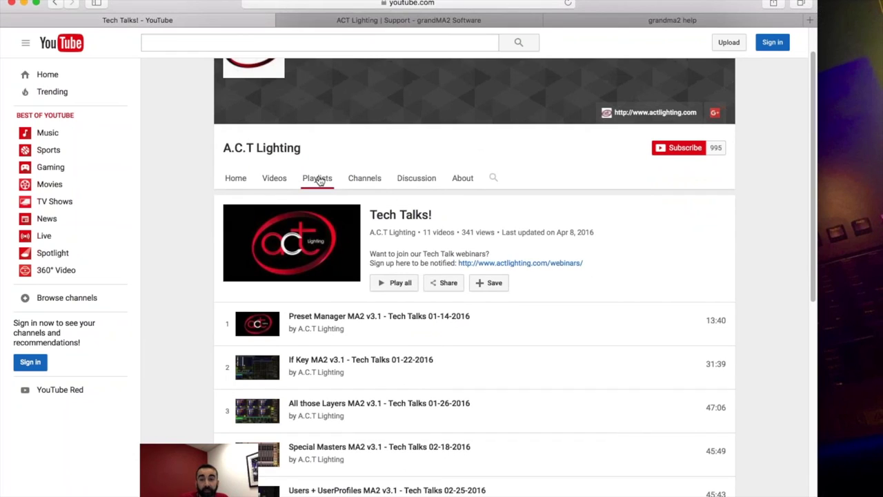
{"action": "scroll", "coordinate": [416, 215], "scroll_direction": "down", "scroll_amount": 6}
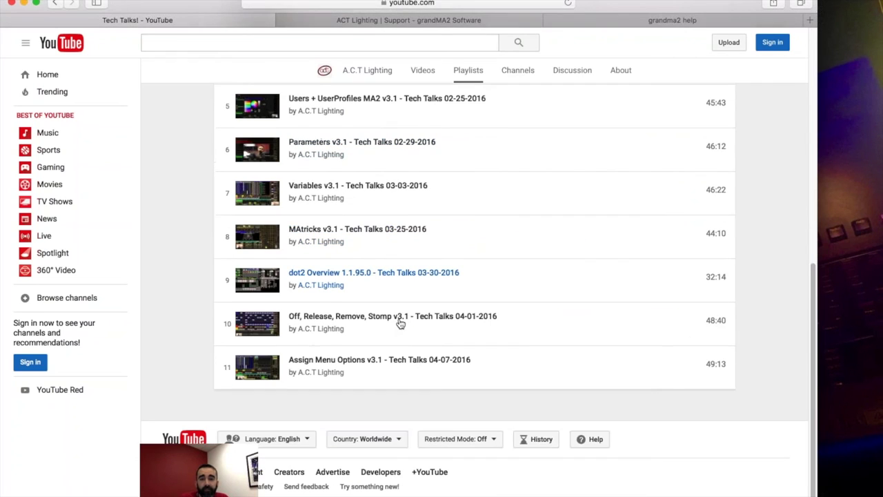
{"action": "scroll", "coordinate": [394, 315], "scroll_direction": "up", "scroll_amount": 5}
{"action": "scroll", "coordinate": [441, 276], "scroll_direction": "up", "scroll_amount": 3}
Step: Open the grandMA2 software support page from the Support section of the ACT Lighting website
{"action": "key", "text": "ctrl+Tab"}
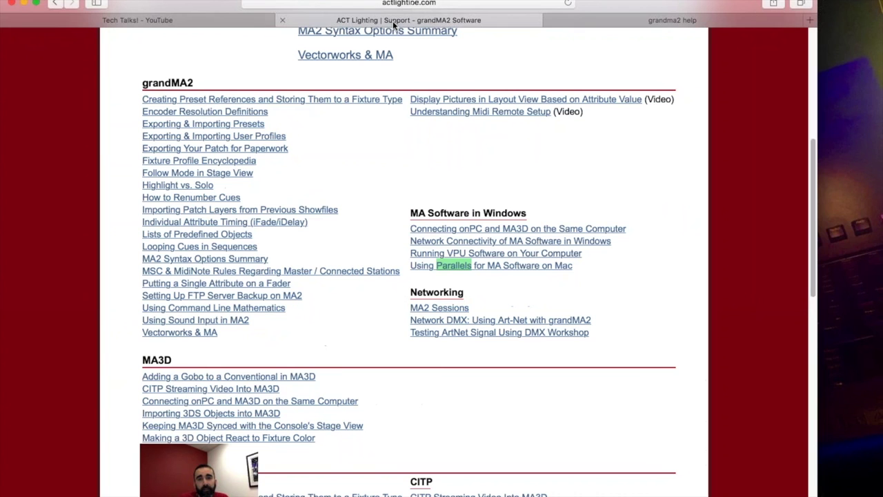
{"action": "scroll", "coordinate": [407, 276], "scroll_direction": "up", "scroll_amount": 5}
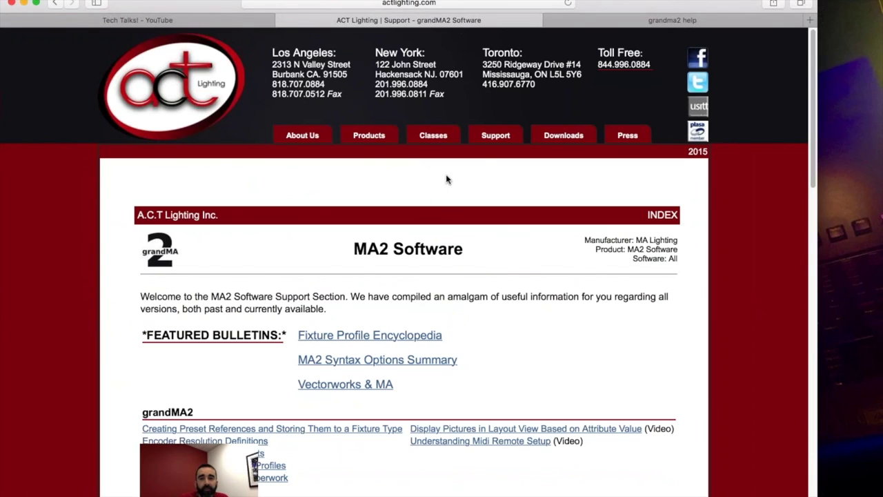
{"action": "left_click", "coordinate": [484, 141]}
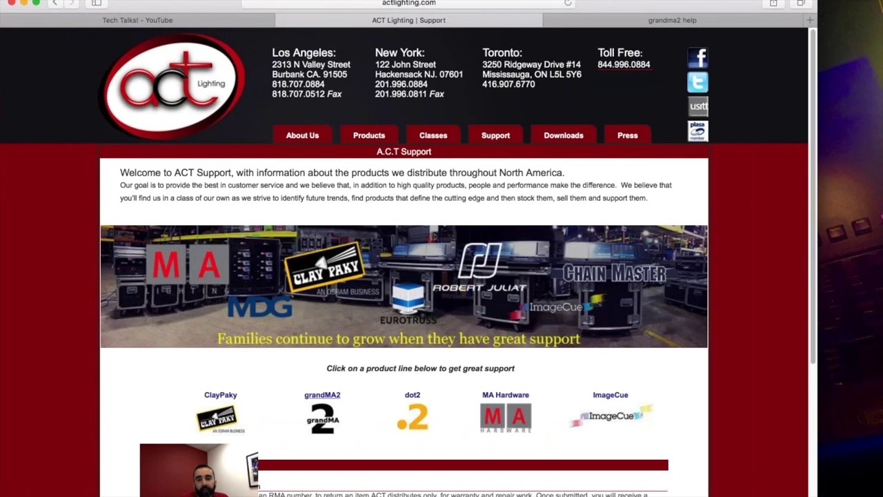
{"action": "left_click", "coordinate": [322, 397]}
Step: Open the "Using Parallels for MA Software on Mac" bulletin listed under MA Software in Windows
{"action": "scroll", "coordinate": [438, 246], "scroll_direction": "down", "scroll_amount": 5}
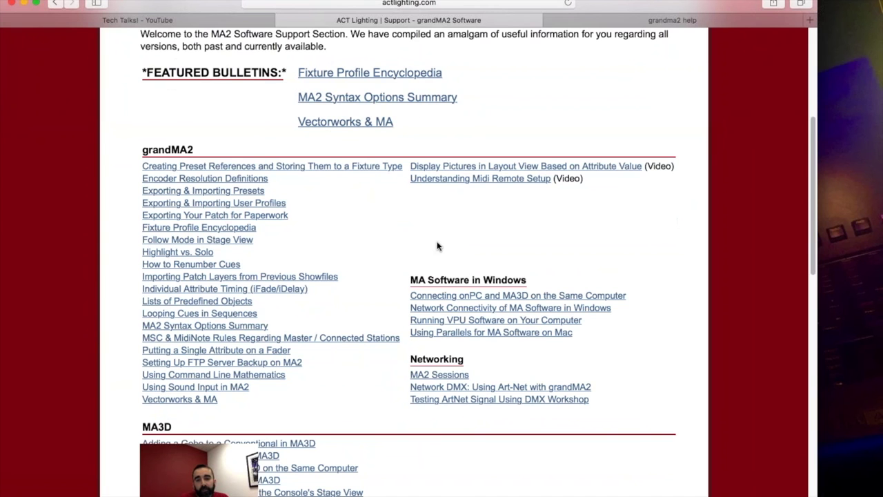
{"action": "scroll", "coordinate": [437, 246], "scroll_direction": "down", "scroll_amount": 3}
{"action": "left_click_drag", "start_coordinate": [584, 266], "coordinate": [142, 285]}
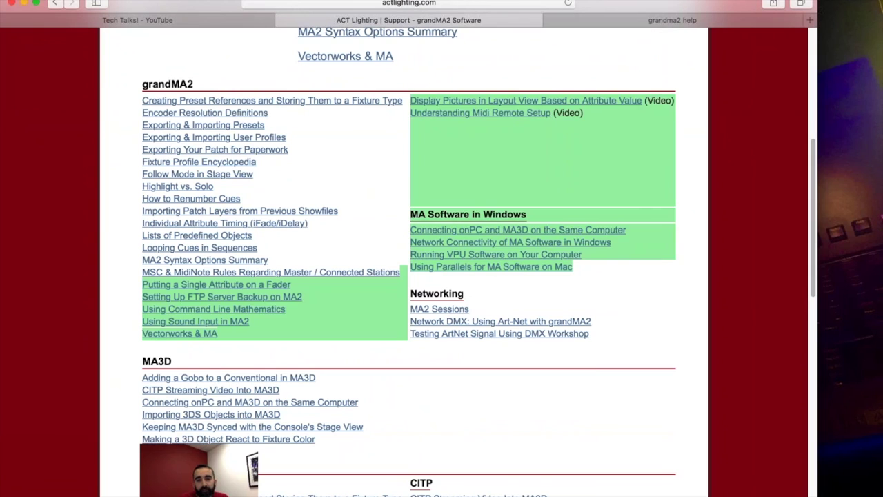
{"action": "left_click_drag", "start_coordinate": [581, 267], "coordinate": [411, 267]}
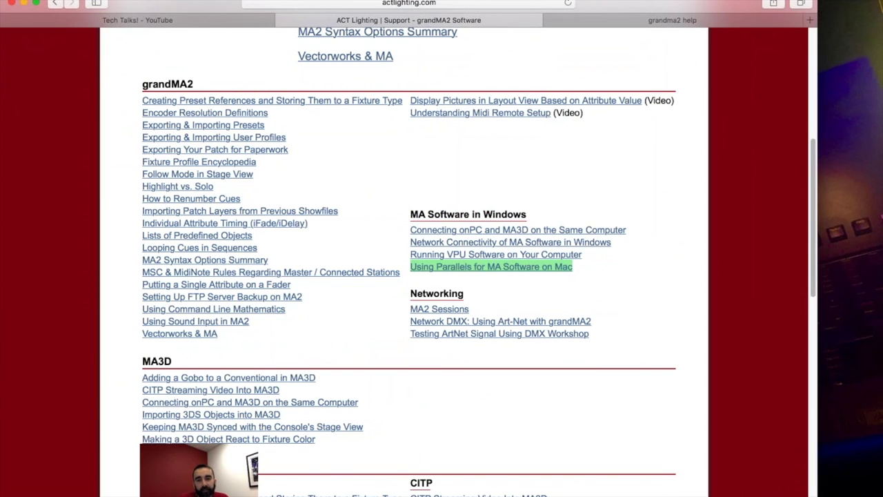
{"action": "left_click", "coordinate": [541, 272]}
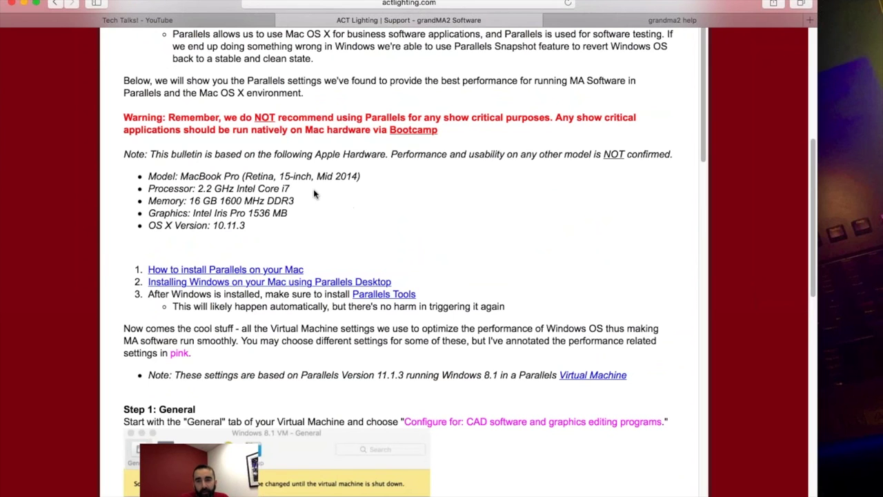
Step: Examine the bulletin's Apple hardware note and the note on the Parallels version its settings are based on
{"action": "left_click_drag", "start_coordinate": [124, 152], "coordinate": [275, 224]}
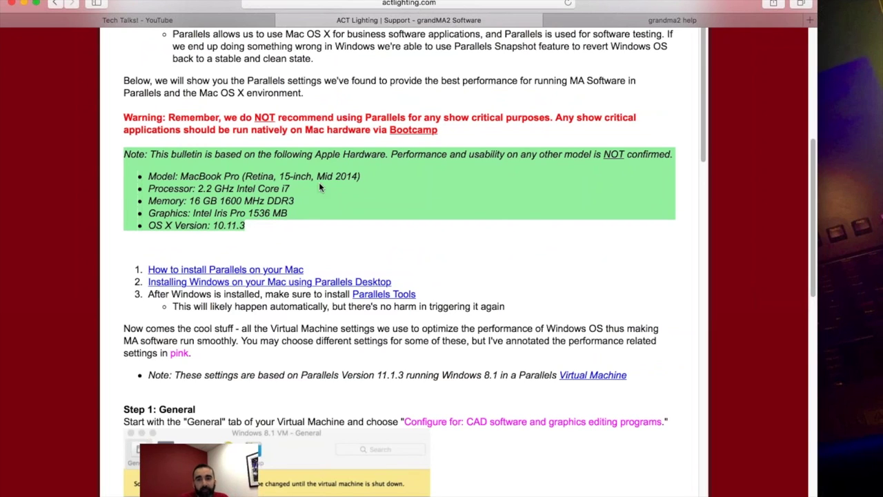
{"action": "left_click_drag", "start_coordinate": [175, 375], "coordinate": [545, 373]}
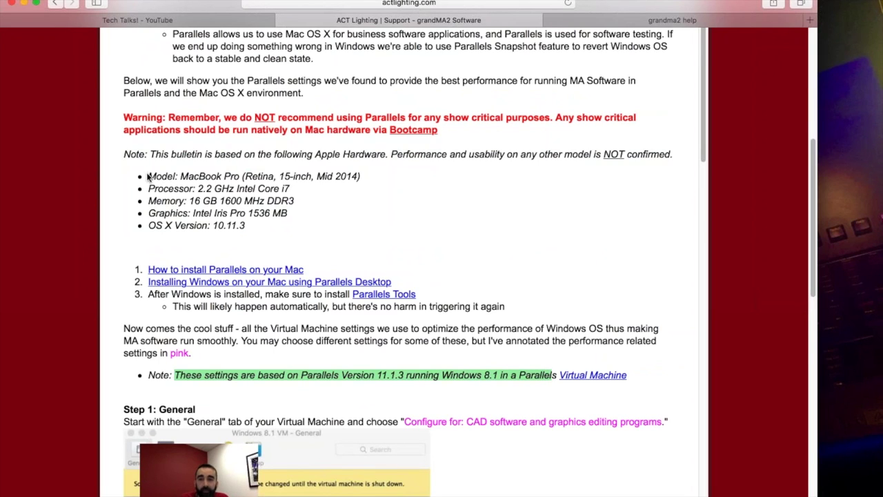
{"action": "left_click_drag", "start_coordinate": [147, 176], "coordinate": [656, 379]}
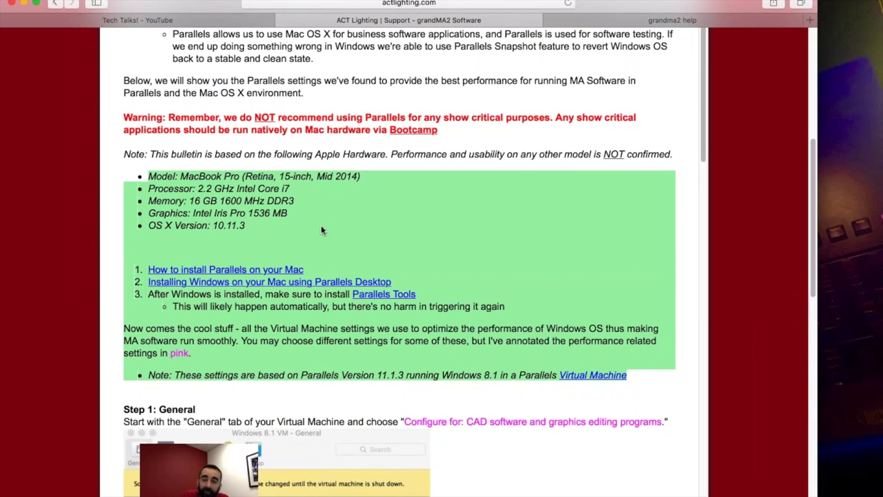
{"action": "left_click", "coordinate": [362, 196]}
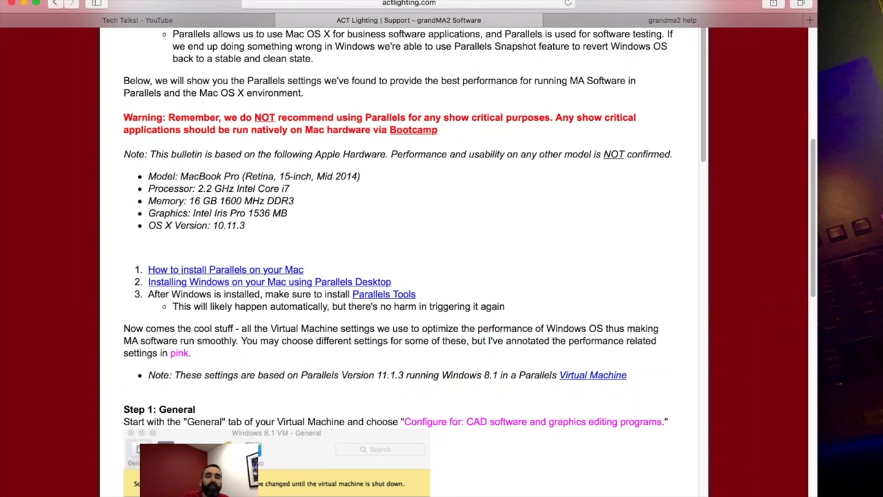